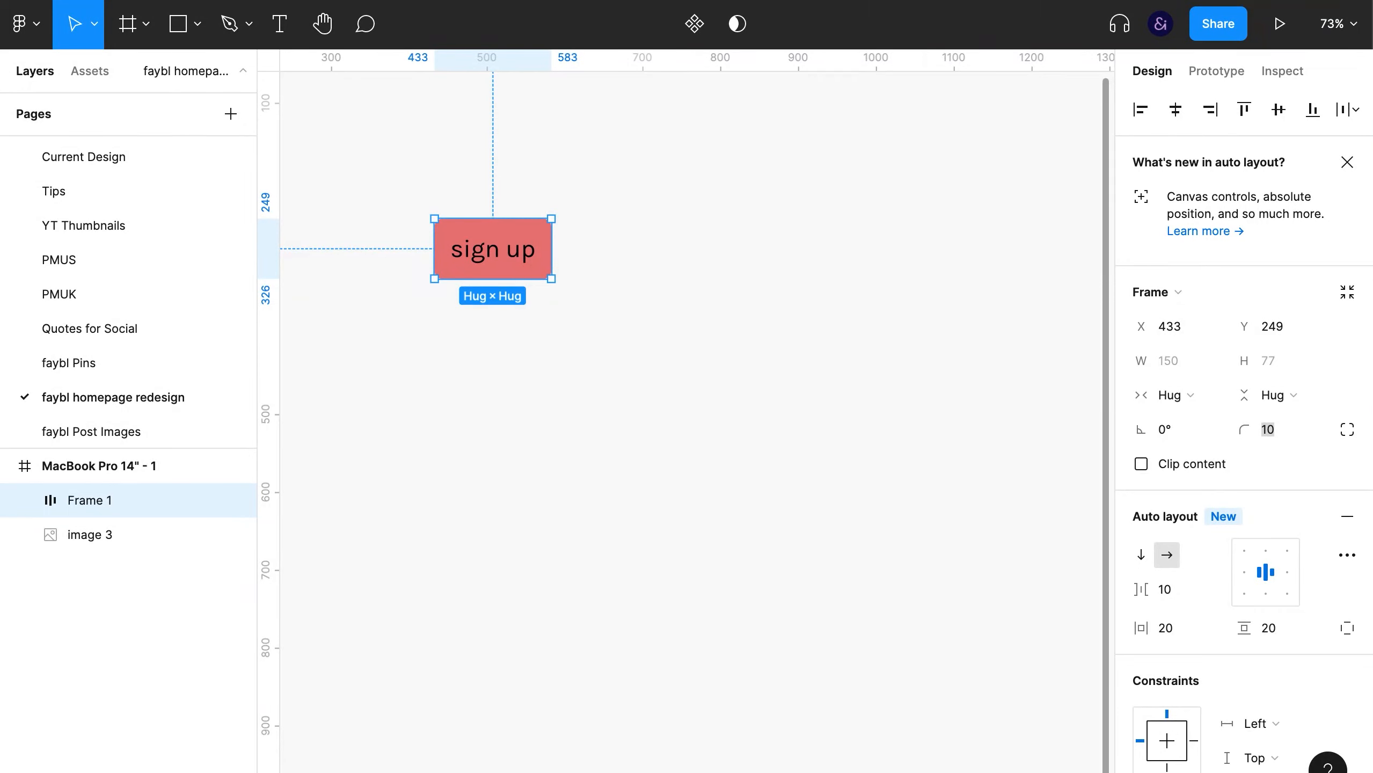
Set the corner radius of the sign up button frame to 10
left_click(1284, 431)
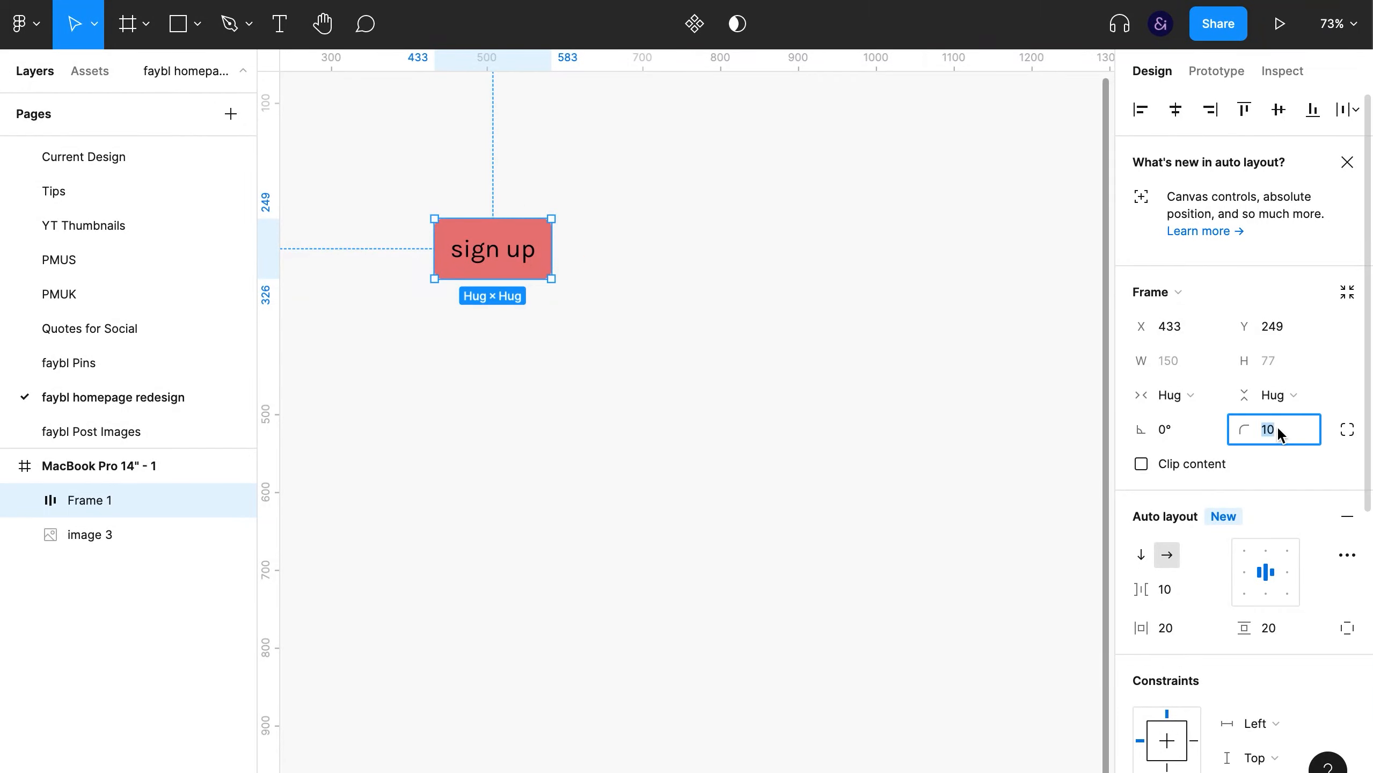
type("6")
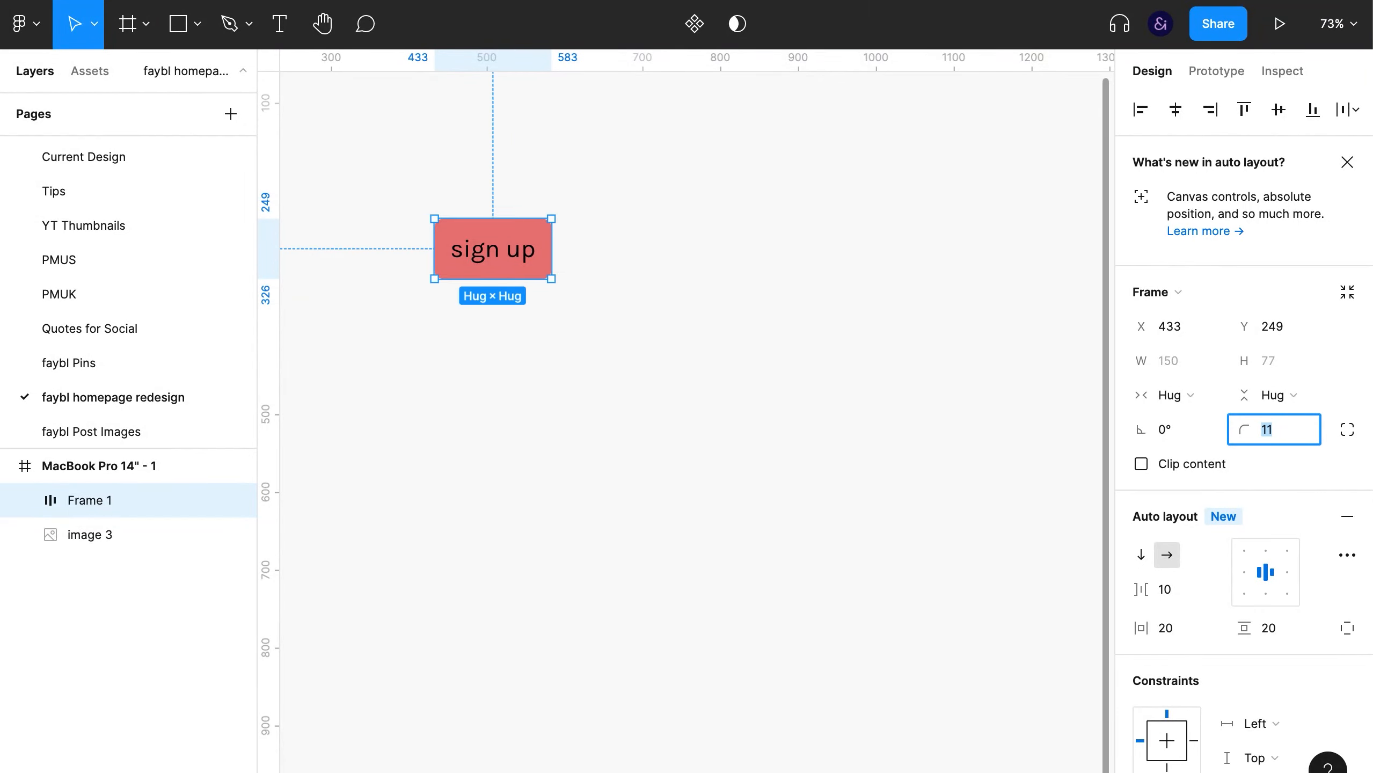
left_click(781, 332)
Reduce the font size of the sign up text inside Frame 1 to 23
left_click(24, 501)
left_click(103, 534)
left_click(1283, 604)
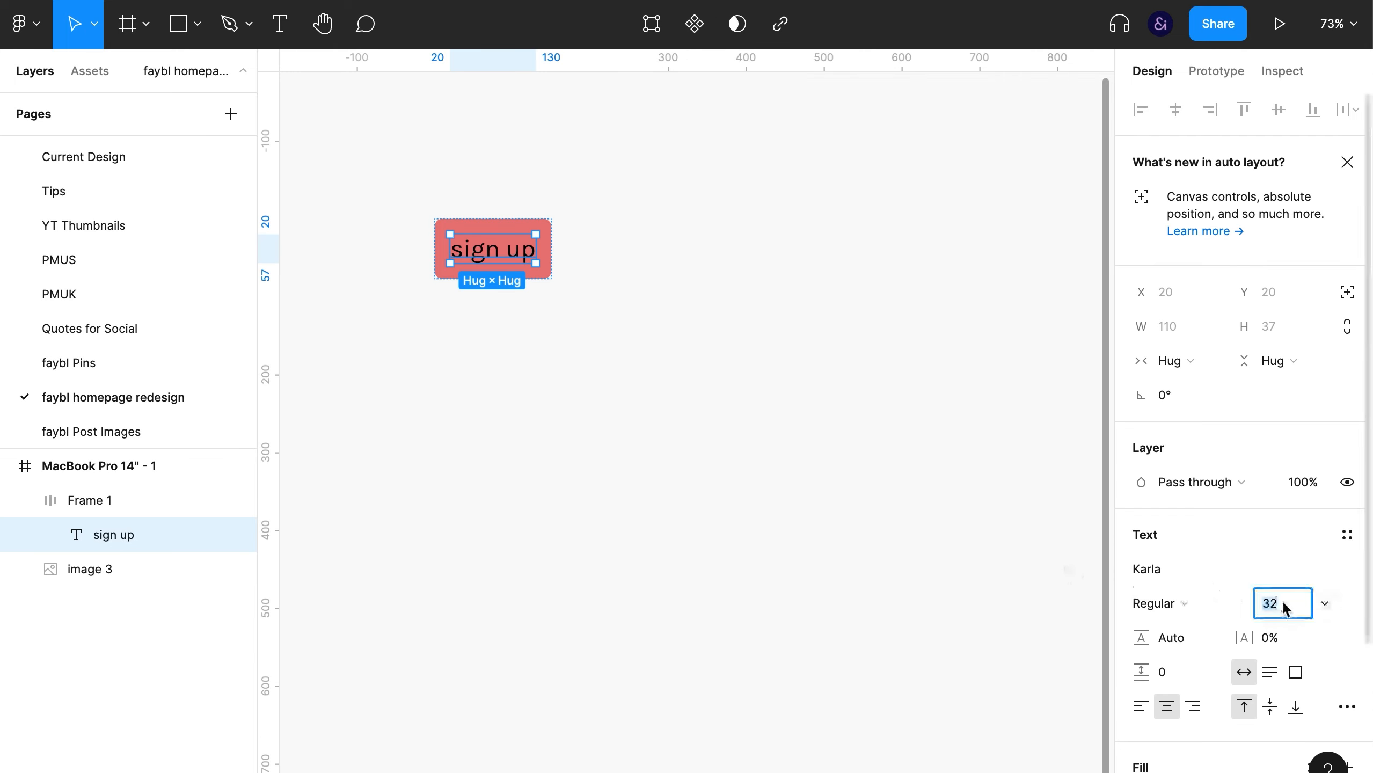
key("Down")
key("Down")
key("Down")
key("Down")
key("Down")
key("Down")
key("Down")
key("Down")
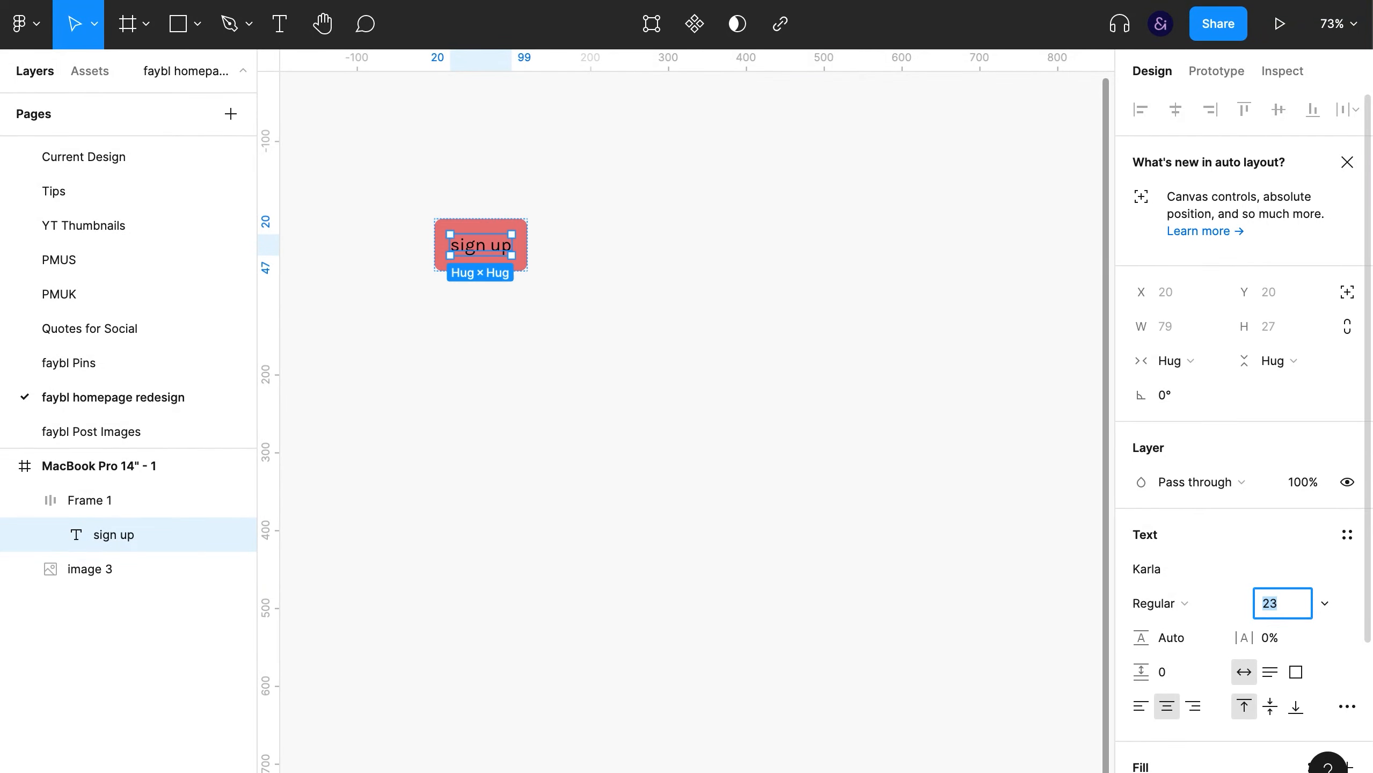
Set the horizontal padding of the sign up button's auto layout frame to 27
left_click(199, 498)
left_click(1165, 628)
type("25")
key("Return")
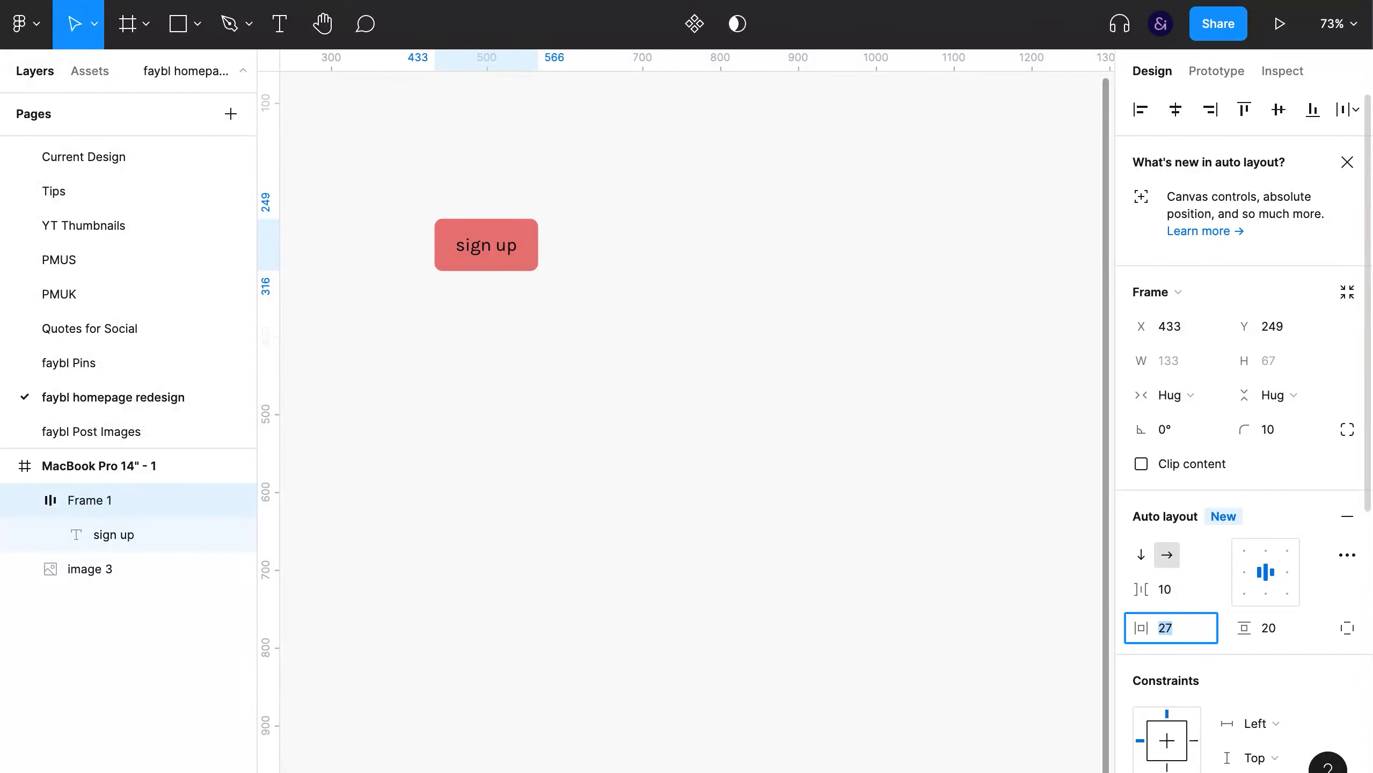
left_click(836, 544)
Turn the sign up button frame into a component and rename it "call to action"
left_click(506, 245)
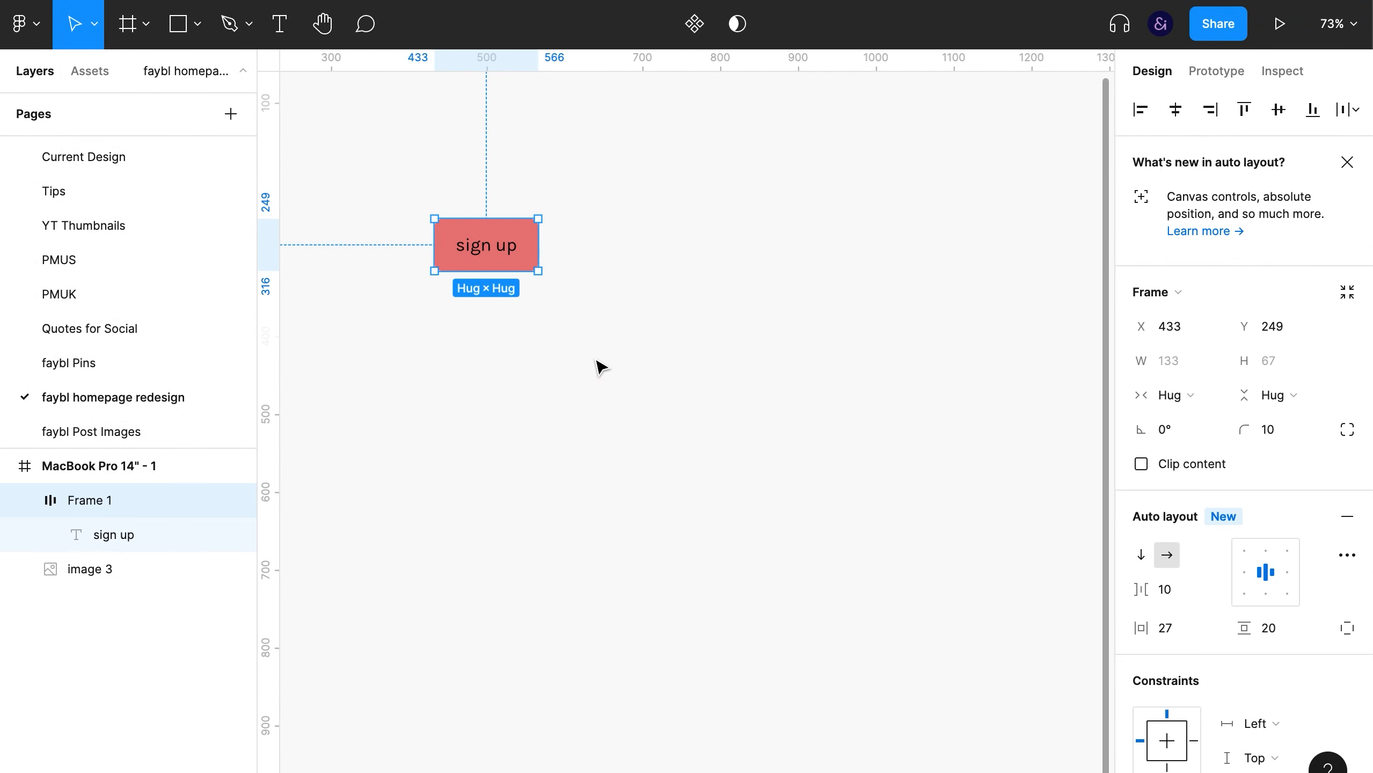
left_click(691, 28)
double_click(78, 501)
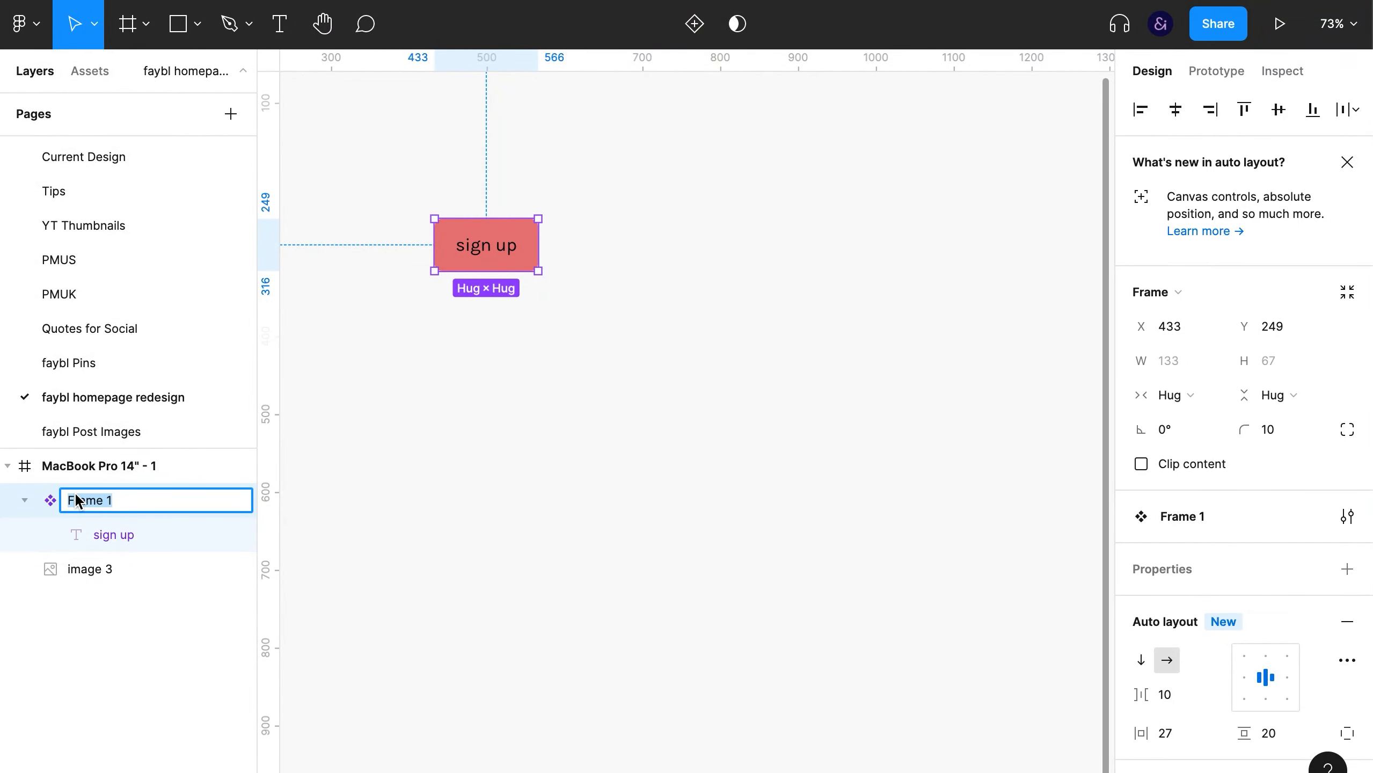
type("call to action")
left_click(377, 539)
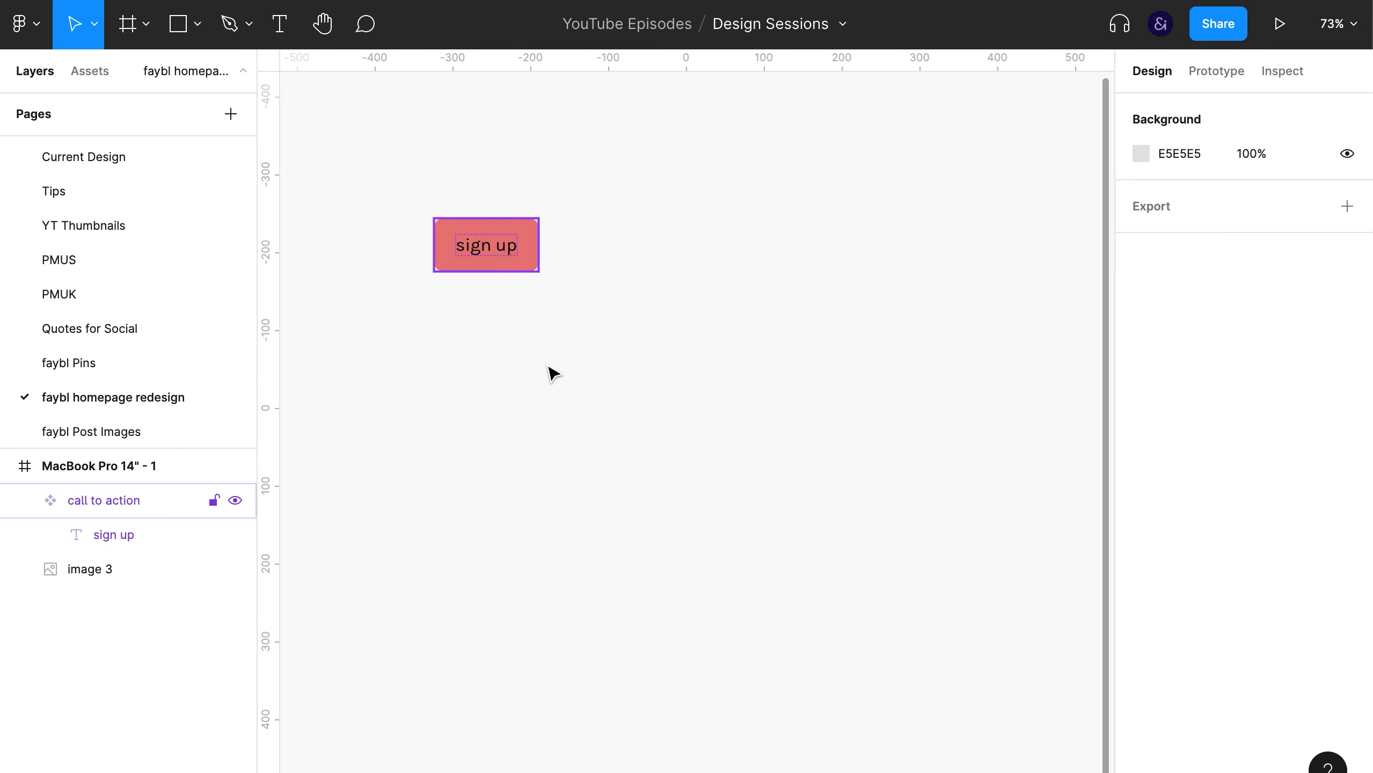
double_click(485, 245)
key("super+v")
key("BackSpace")
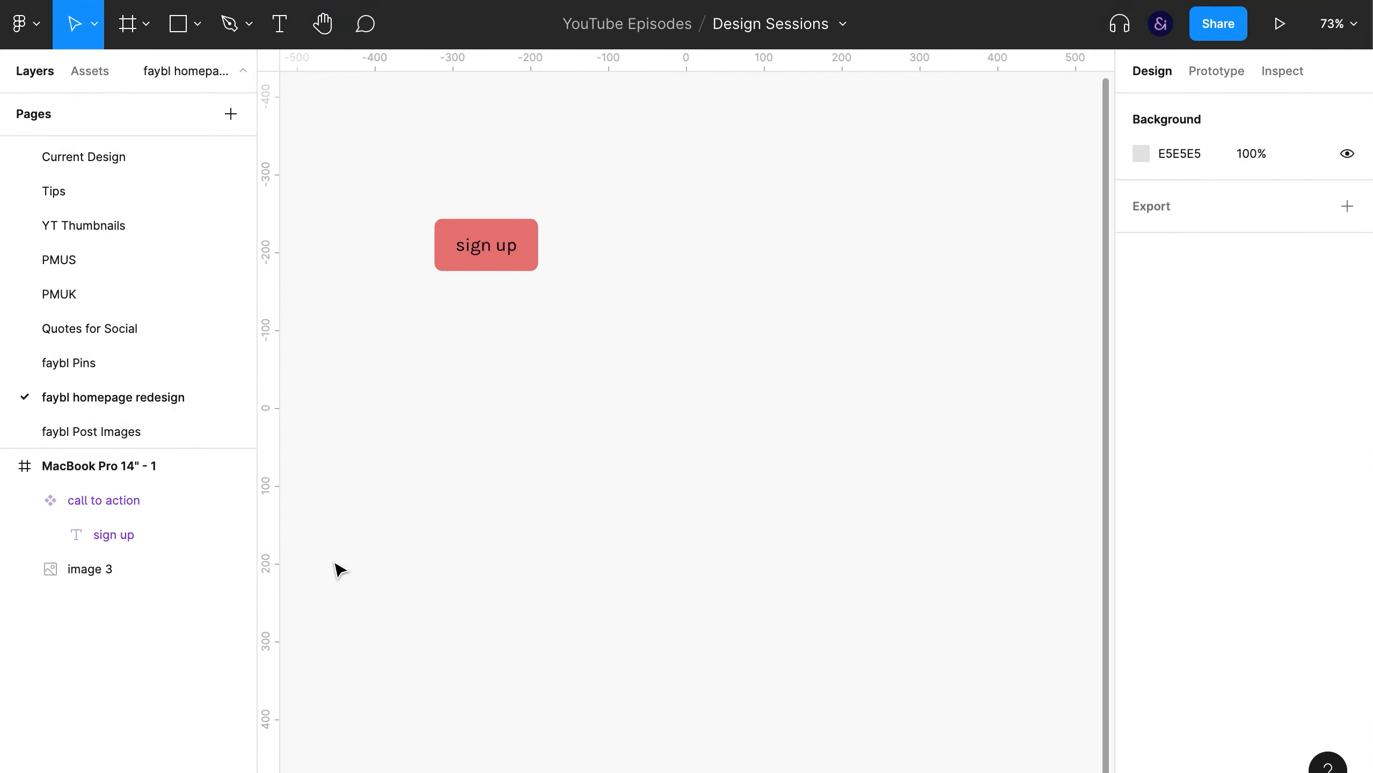
left_click(89, 569)
key("super+v")
left_click_drag(347, 115, 506, 301)
double_click(504, 299)
key("Escape")
key("Escape")
left_click(502, 298)
key("BackSpace")
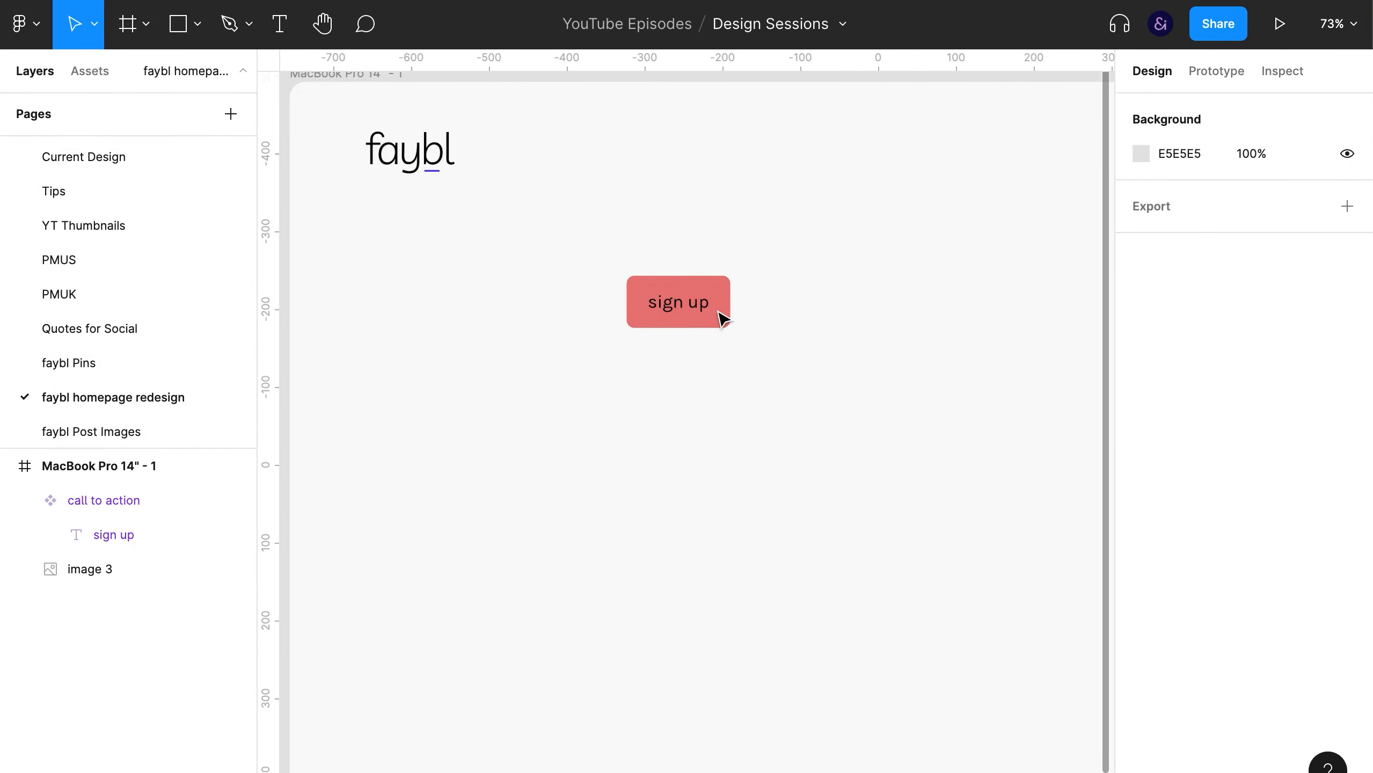
left_click(701, 311)
scroll(1298, 514, "down", 3)
left_click(1334, 487)
key("super+z")
left_click(1334, 486)
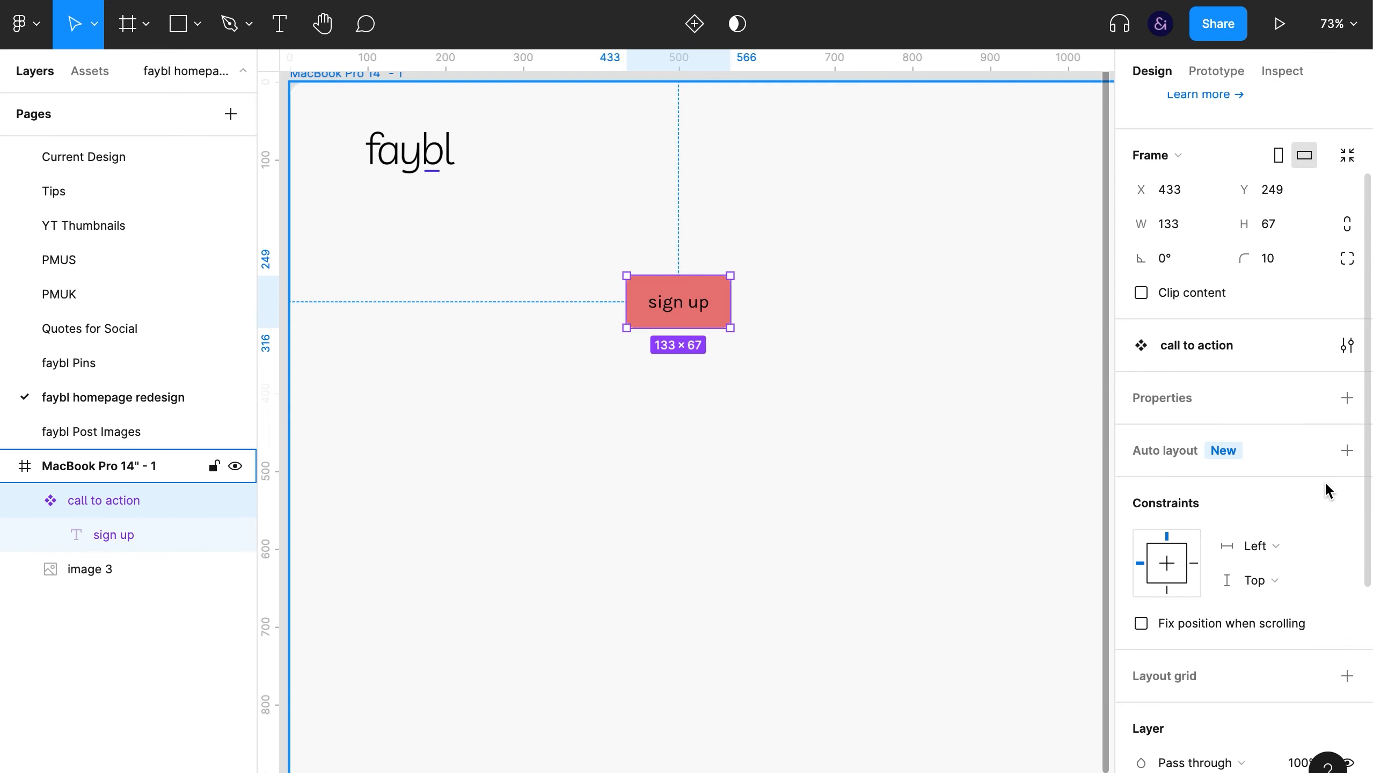
key("super+z")
Give the call to action component a variant property and add a second variant
scroll(1296, 506, "down", 3)
scroll(1296, 505, "up", 6)
left_click(1346, 517)
left_click(1346, 518)
left_click(1347, 569)
left_click(1247, 639)
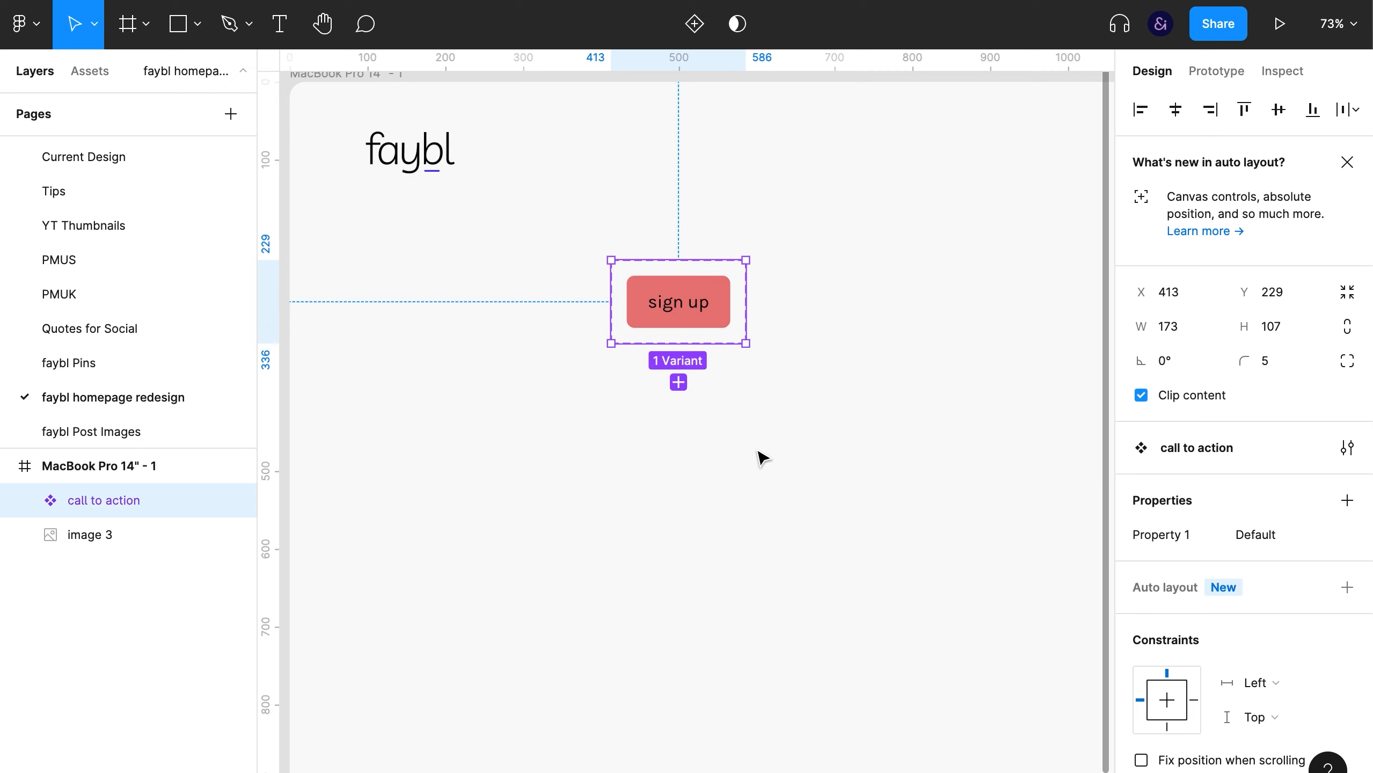
left_click(677, 382)
Apply vertical auto layout to the call to action component set with spacing and horizontal and vertical padding of 20
left_click(127, 500)
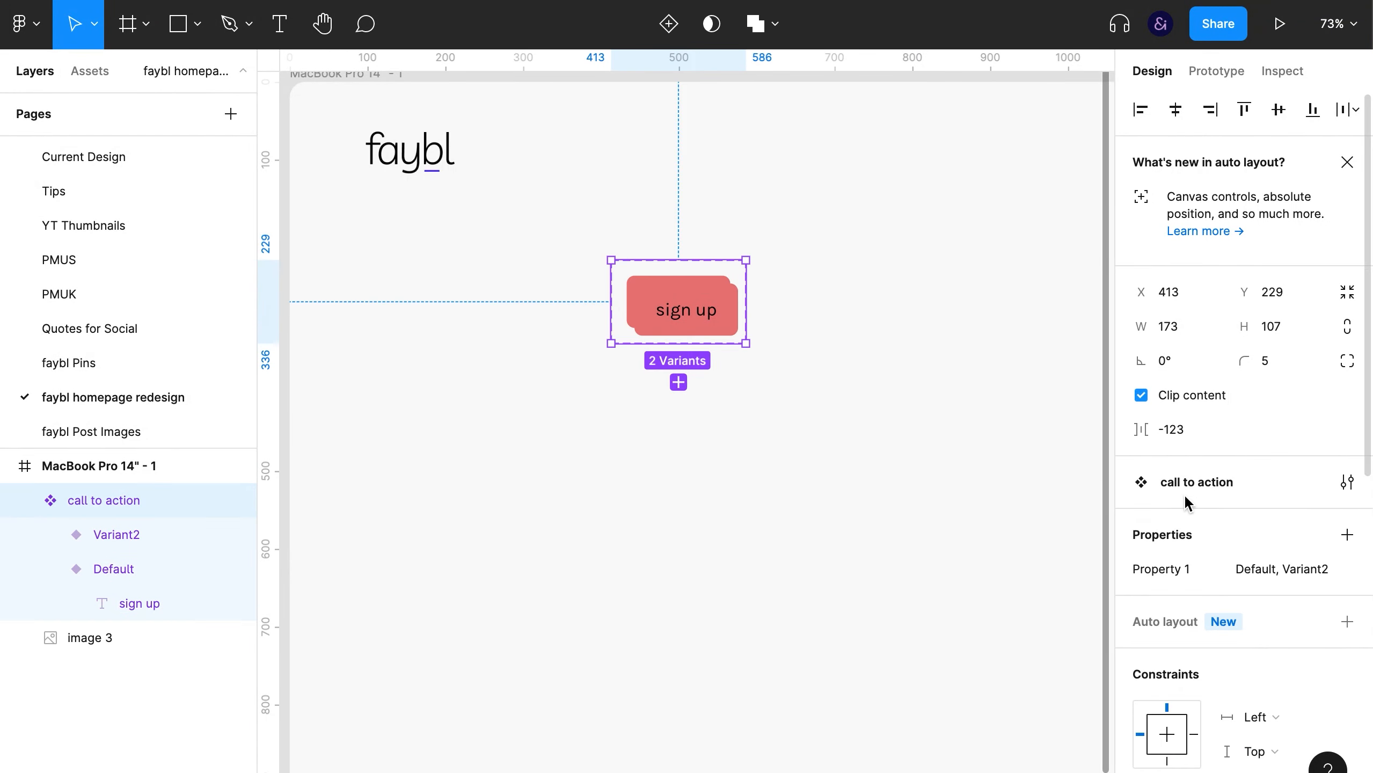
key("shift+a")
type("20")
key("Return")
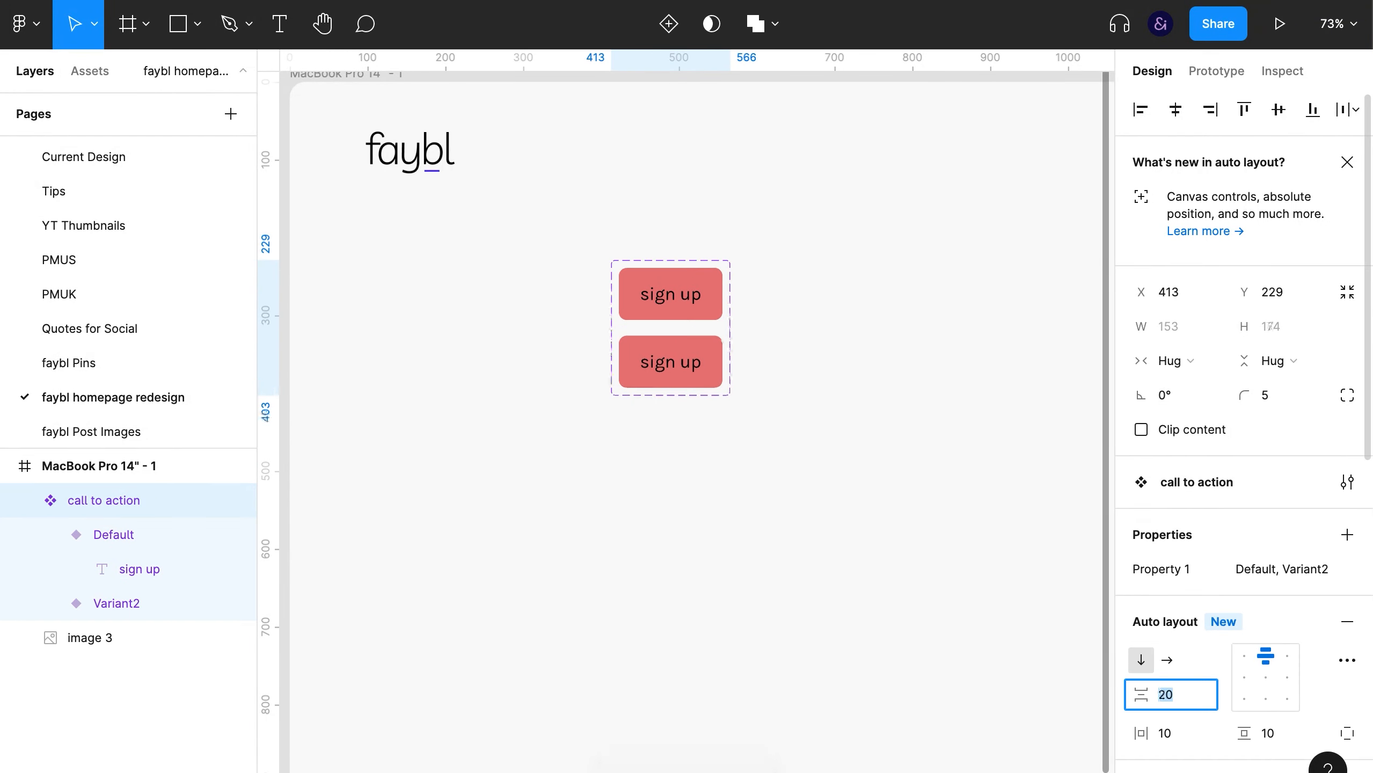
key("Tab")
type("20")
key("Return")
type("20")
key("Return")
Swap the fill and stroke of the second variant so it becomes an outlined button
double_click(710, 364)
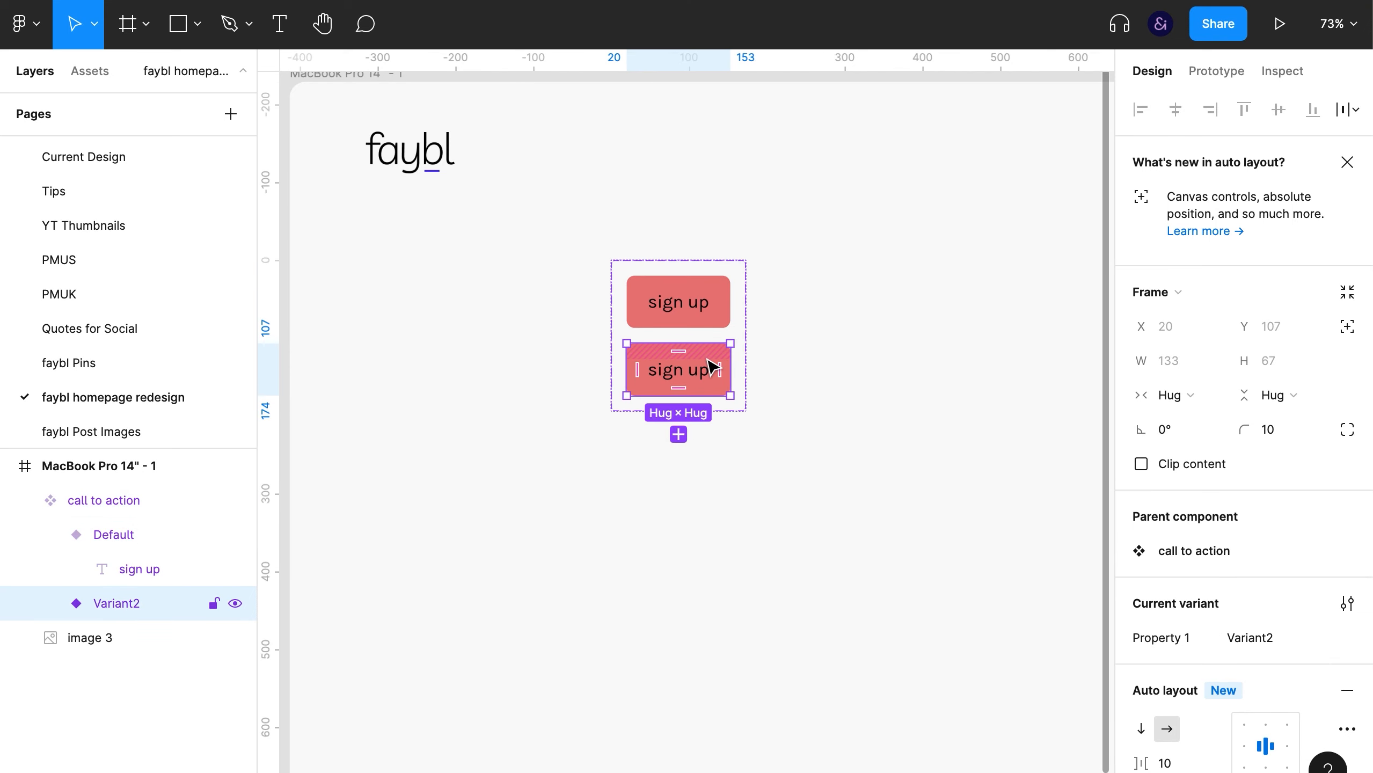
key("shift+x")
left_click(761, 480)
left_click(680, 368)
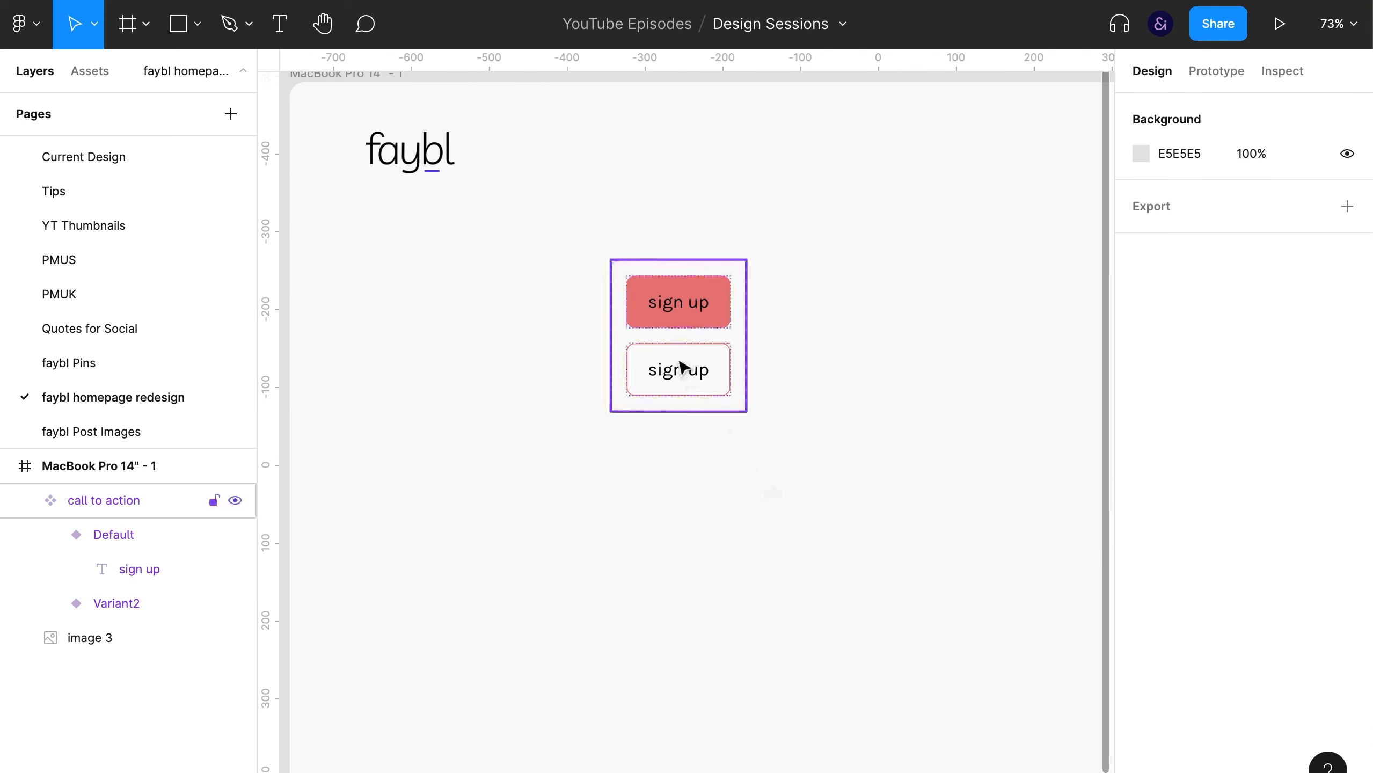
Rename the filled variant "Primary" and the outlined variant "Secondary"
double_click(157, 534)
type("activ")
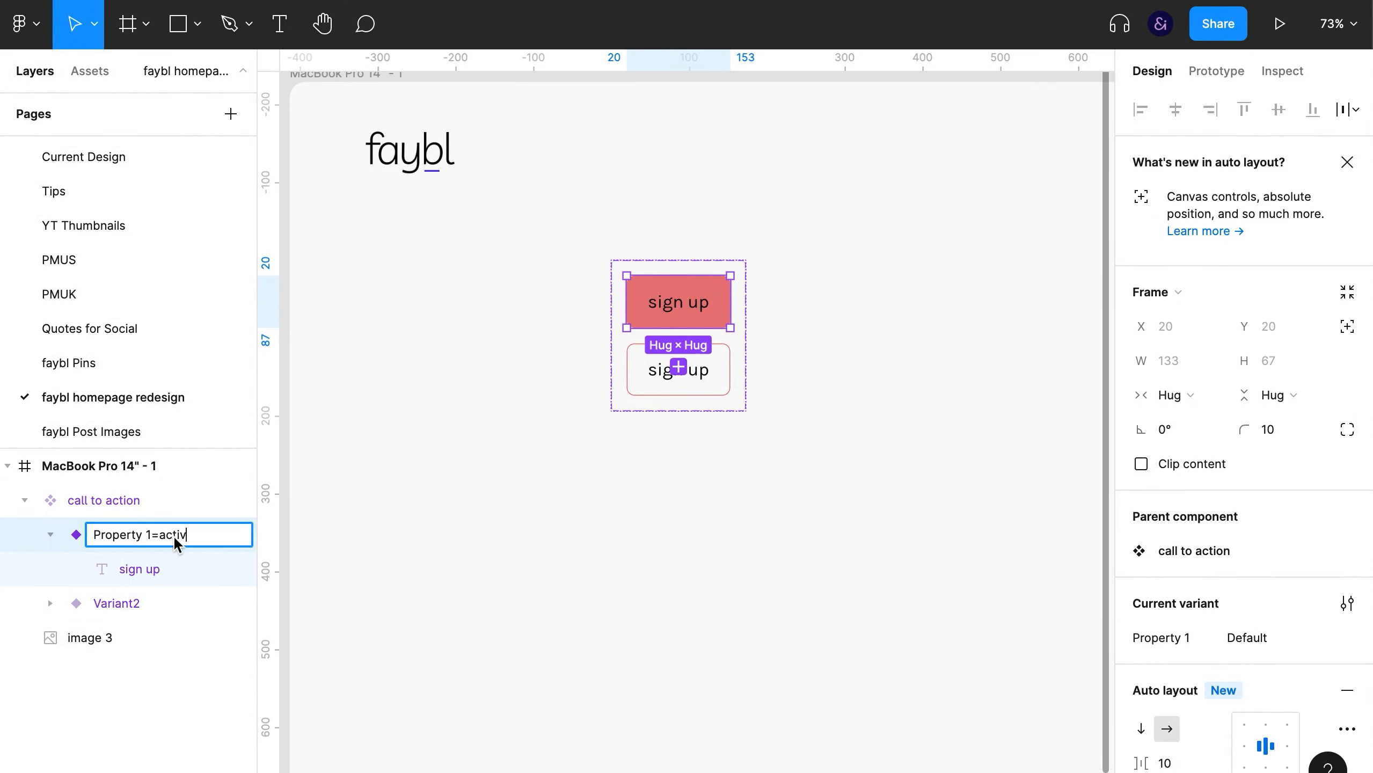
type("y")
left_click(116, 603)
double_click(117, 603)
type("Se")
key("Return")
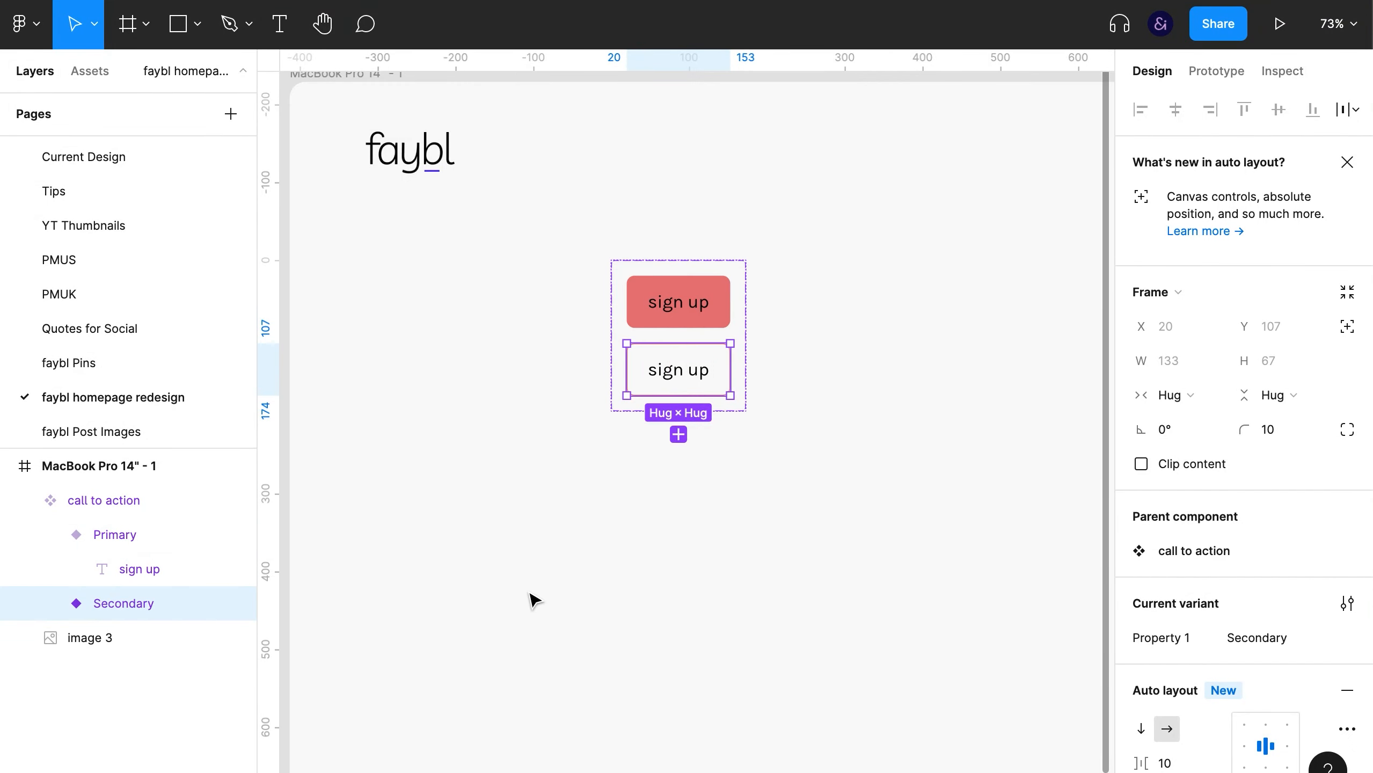
Replace the label text of the Secondary variant with "articles"
key("Return")
key("Return")
key("BackSpace")
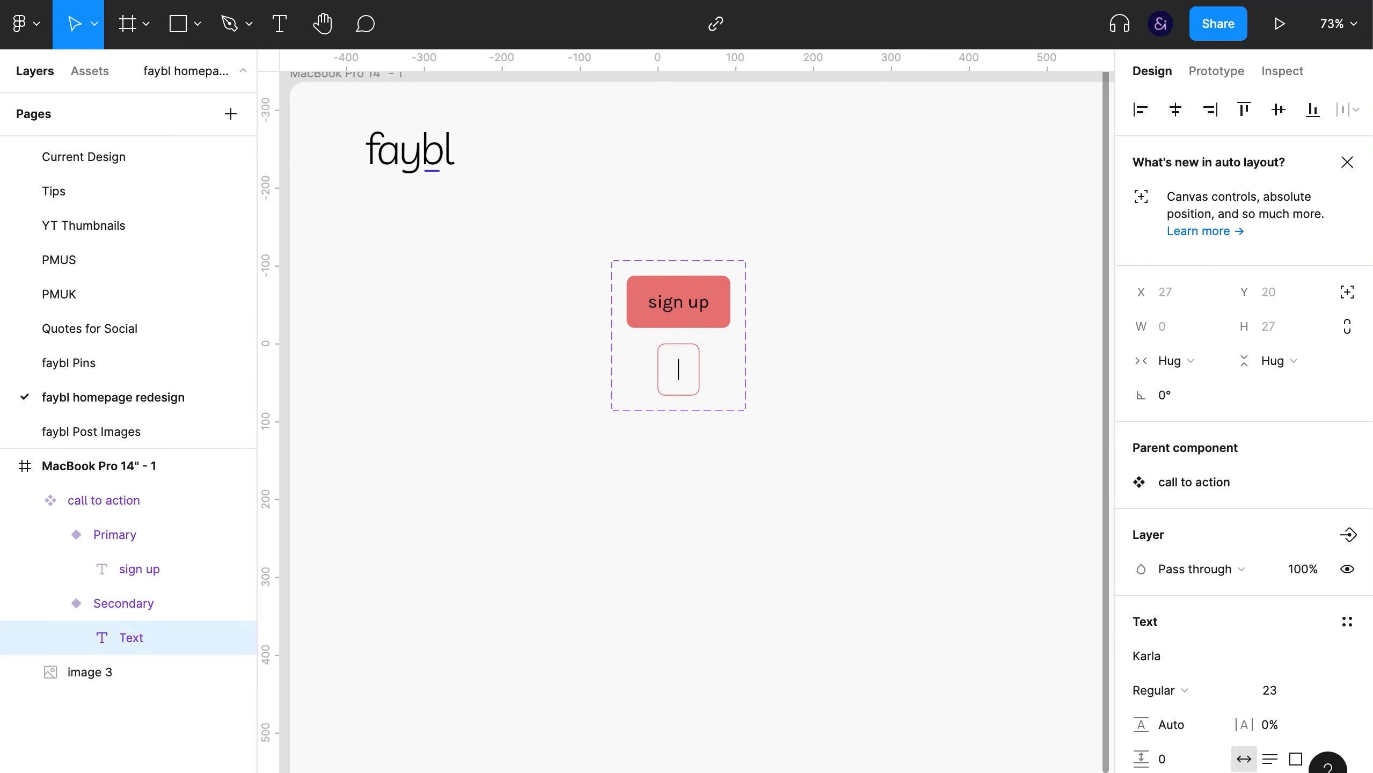
type("read articles")
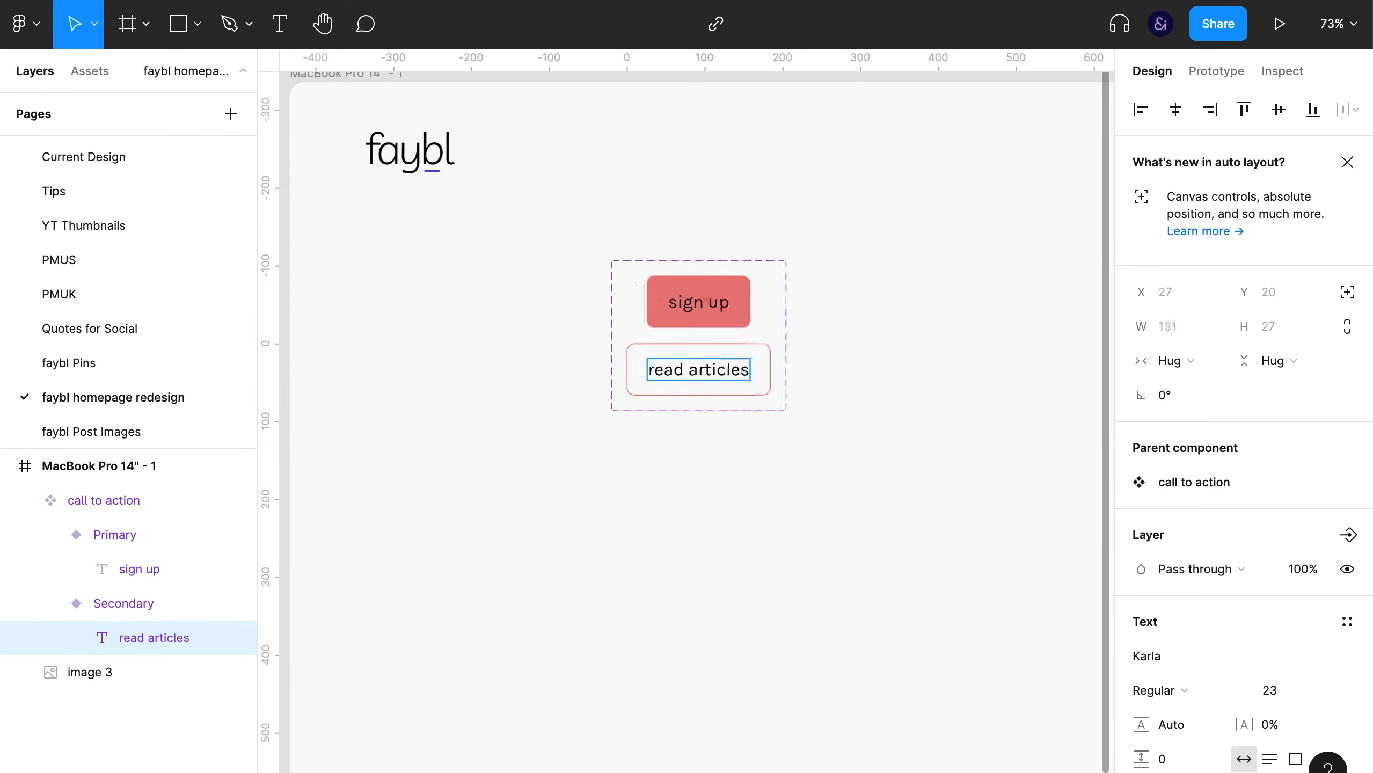
type("articles")
key("Escape")
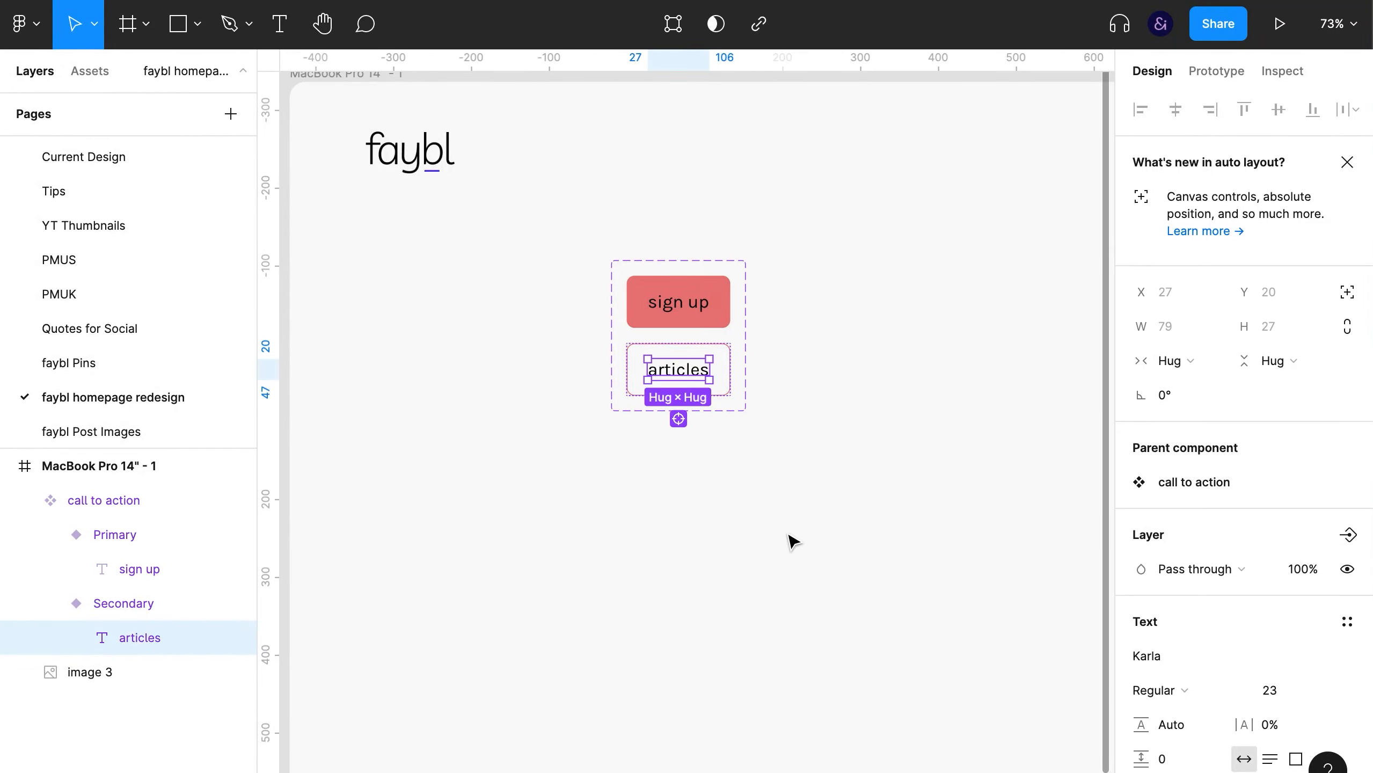
left_click(787, 542)
Move the call to action component set out of the MacBook Pro 14" frame onto the canvas to its left
scroll(572, 405, "down", 5)
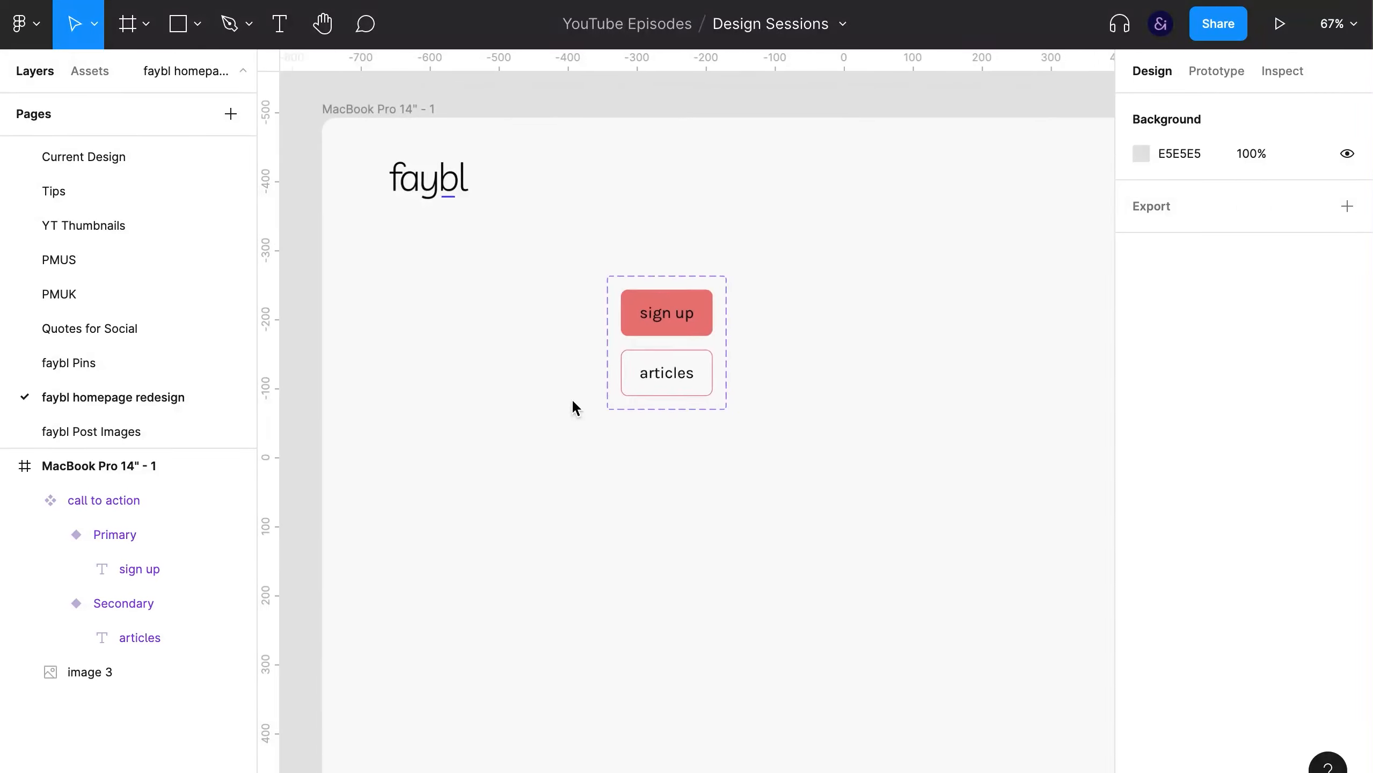
left_click(651, 292)
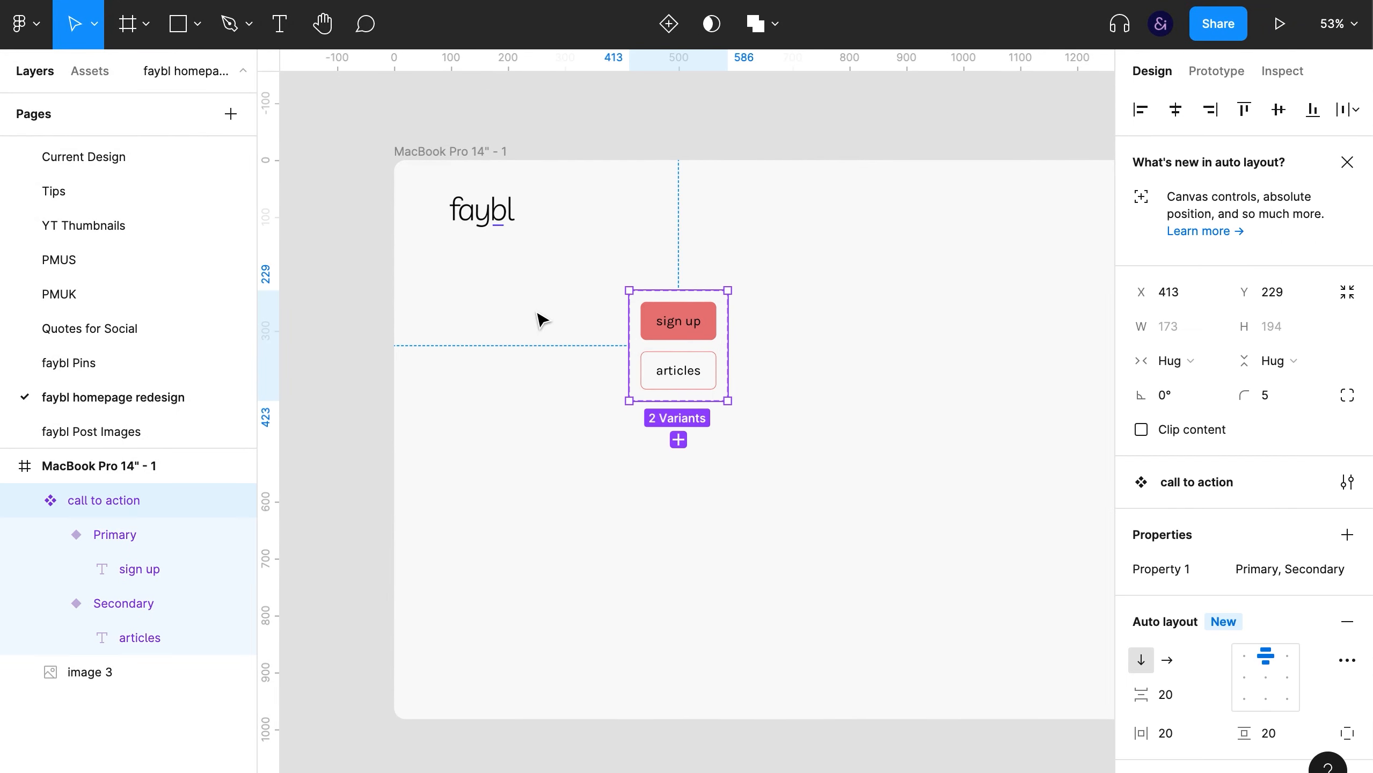
scroll(595, 320, "left", 5)
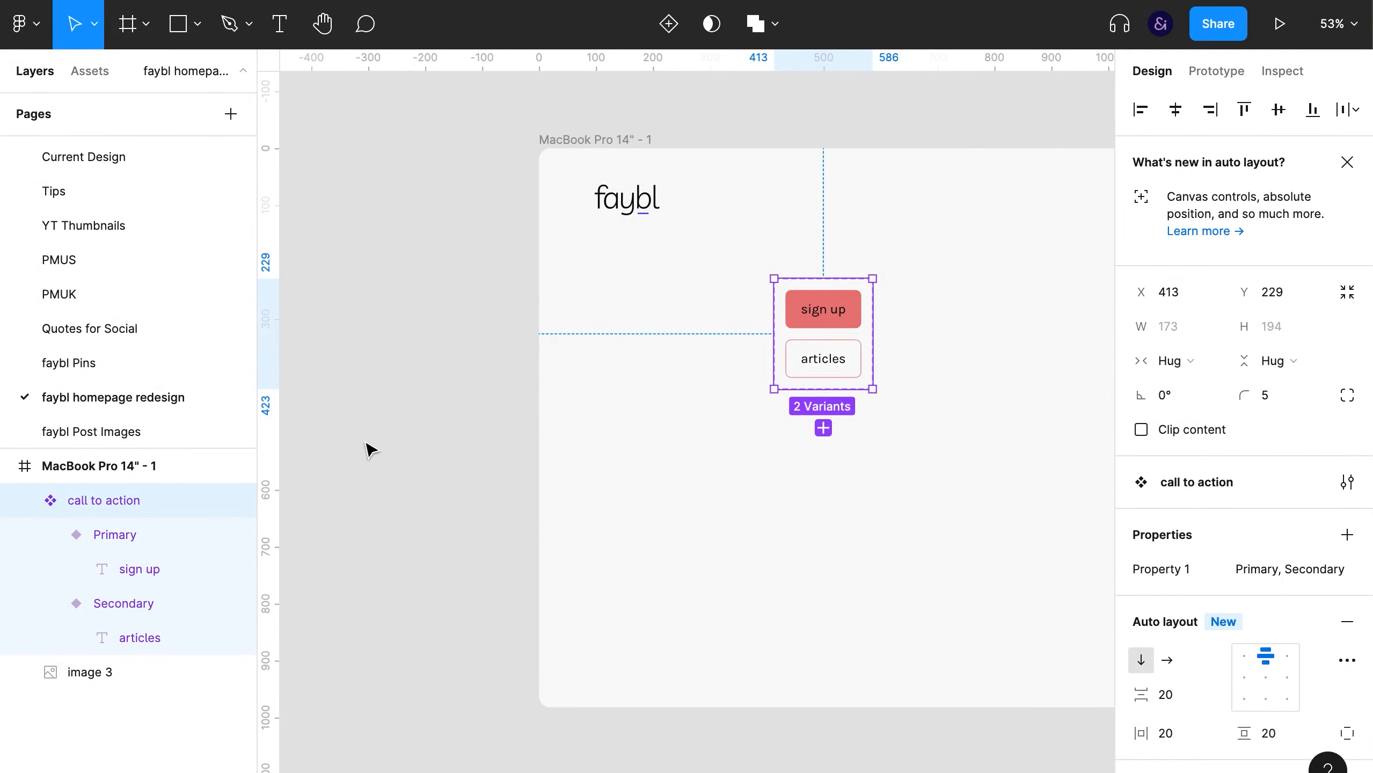
left_click_drag(860, 328, 488, 332)
left_click(700, 362)
key("space")
left_click_drag(738, 369, 662, 382)
Duplicate the Secondary variant and rename the copy "navigation item"
left_click(377, 375)
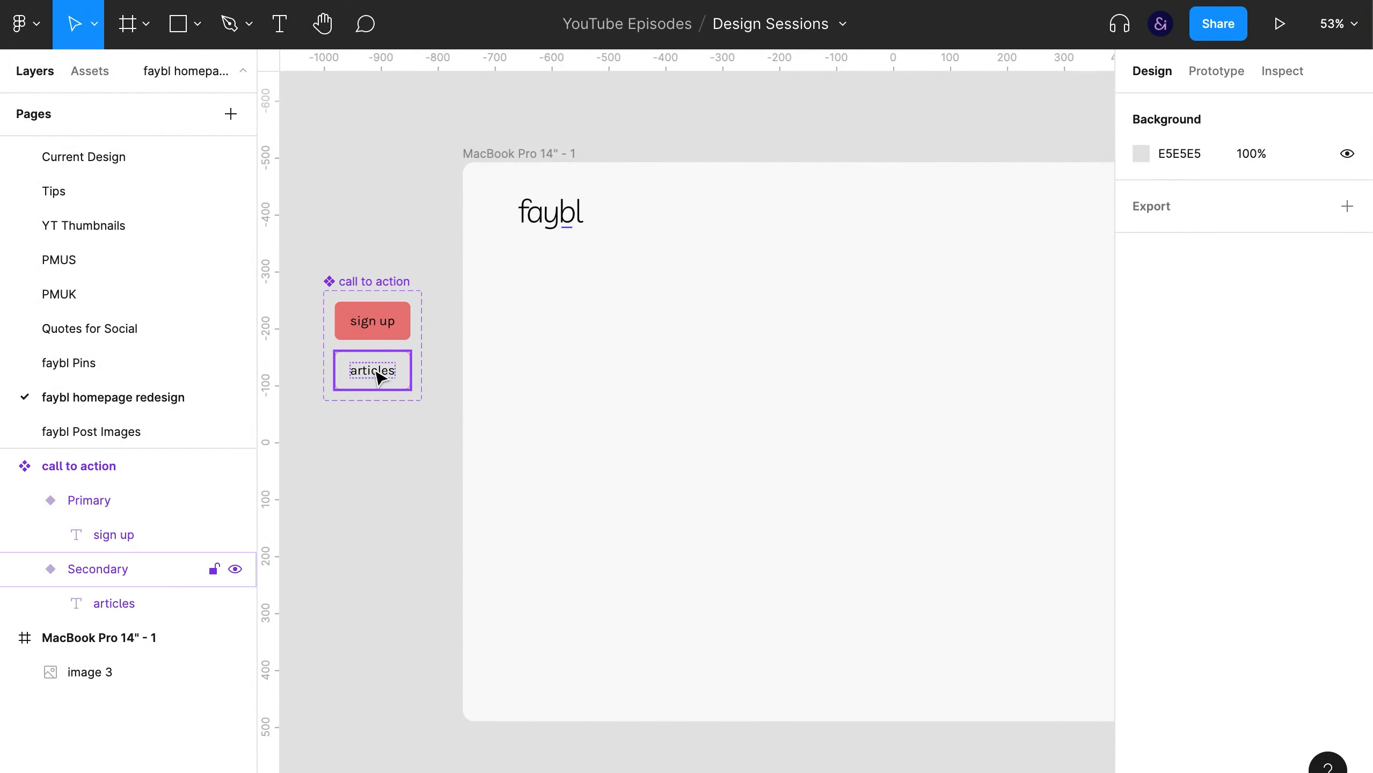
key("ctrl+d")
double_click(170, 628)
type("na")
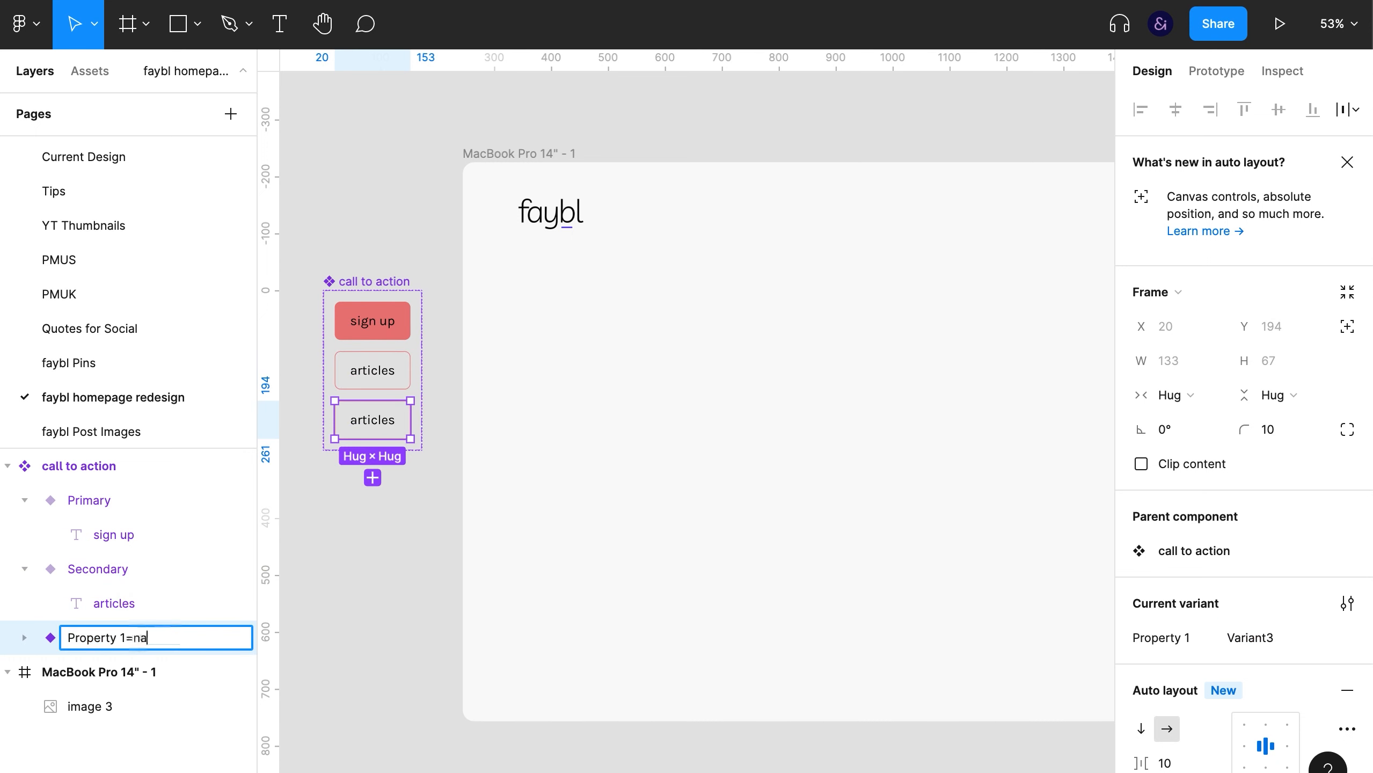
type("vigation item")
key("Return")
Remove the stroke of the navigation item variant and set its horizontal and vertical padding to 0
scroll(1184, 576, "down", 10)
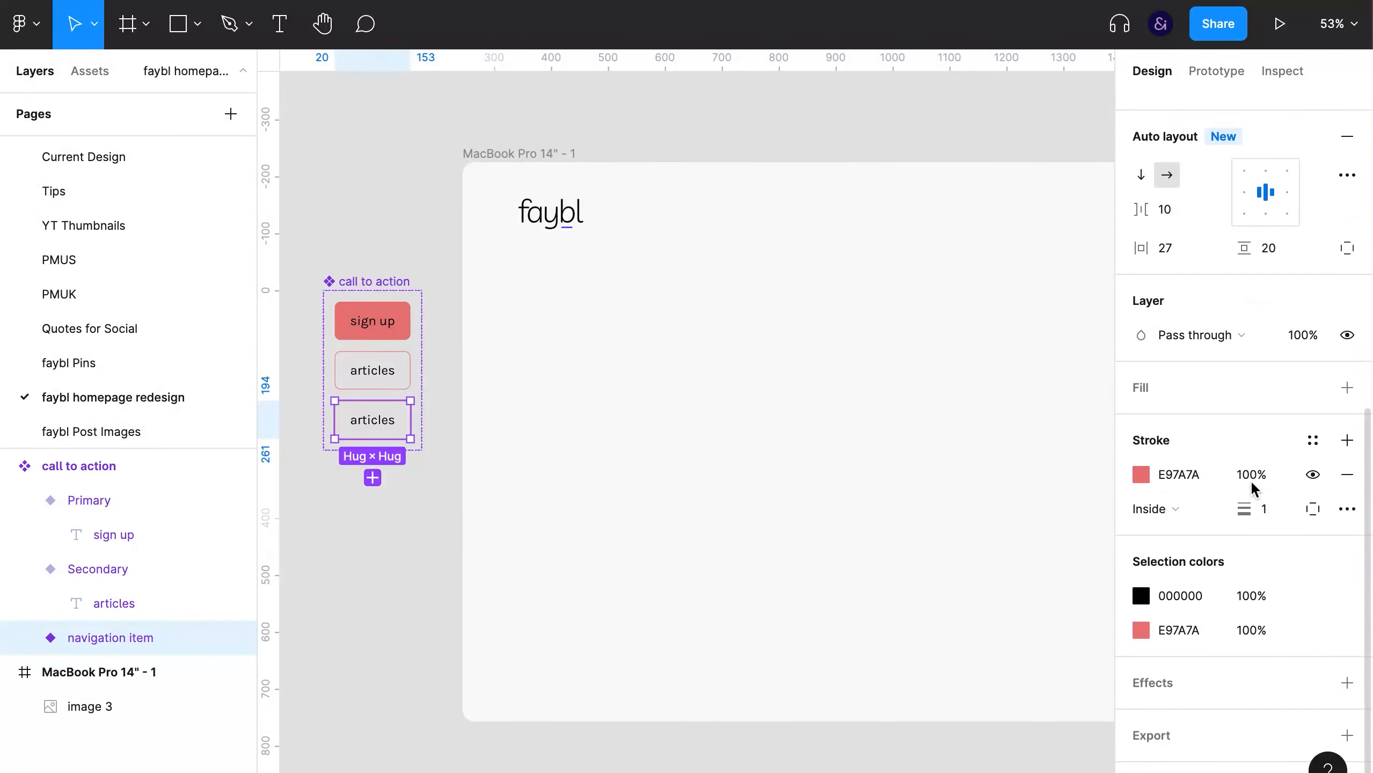
left_click(1347, 474)
left_click(1181, 362)
type("0")
key("Return")
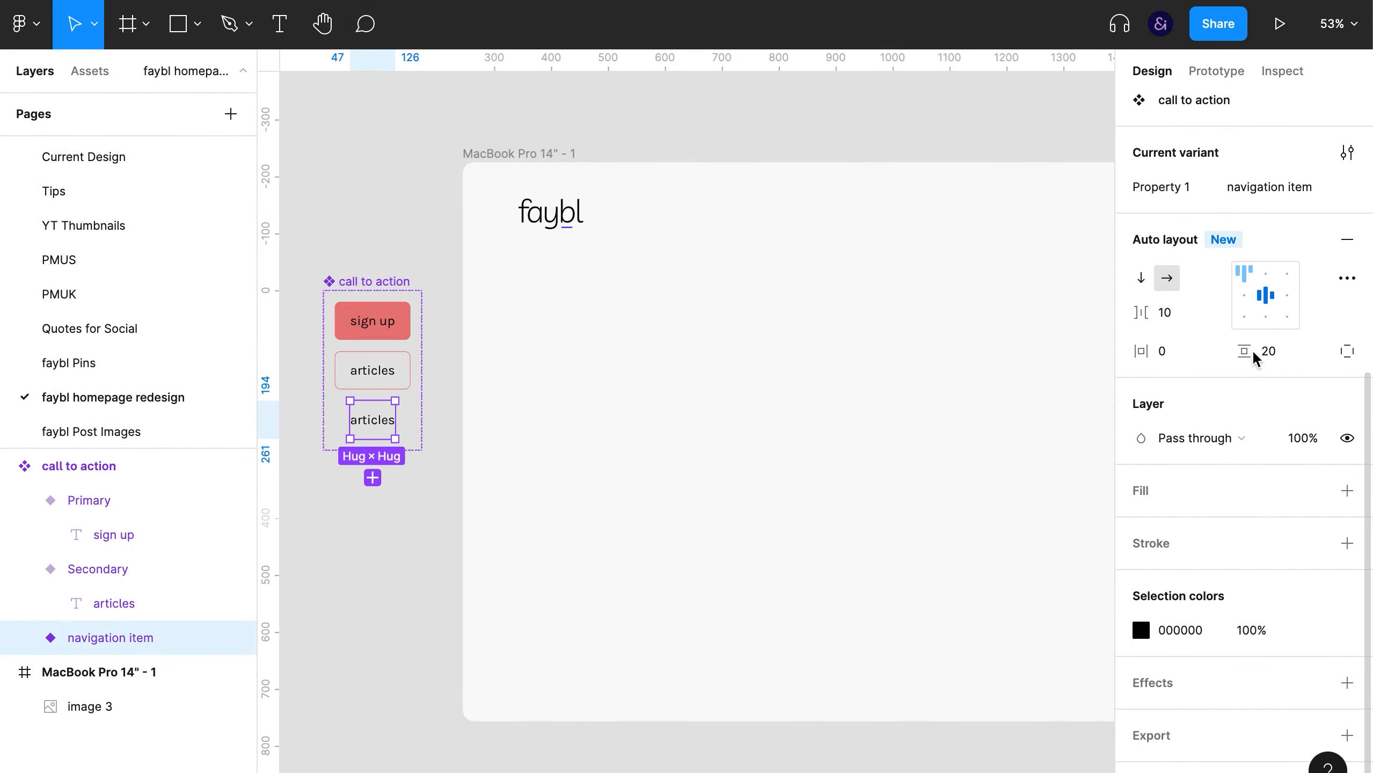
type("0")
key("Return")
Change the navigation item variant's label text to "nav"
key("Return")
key("Return")
type("nav")
left_click(688, 425)
Place instances of the Secondary and Primary buttons side by side inside the MacBook Pro 14" frame
left_click_drag(770, 450, 610, 489)
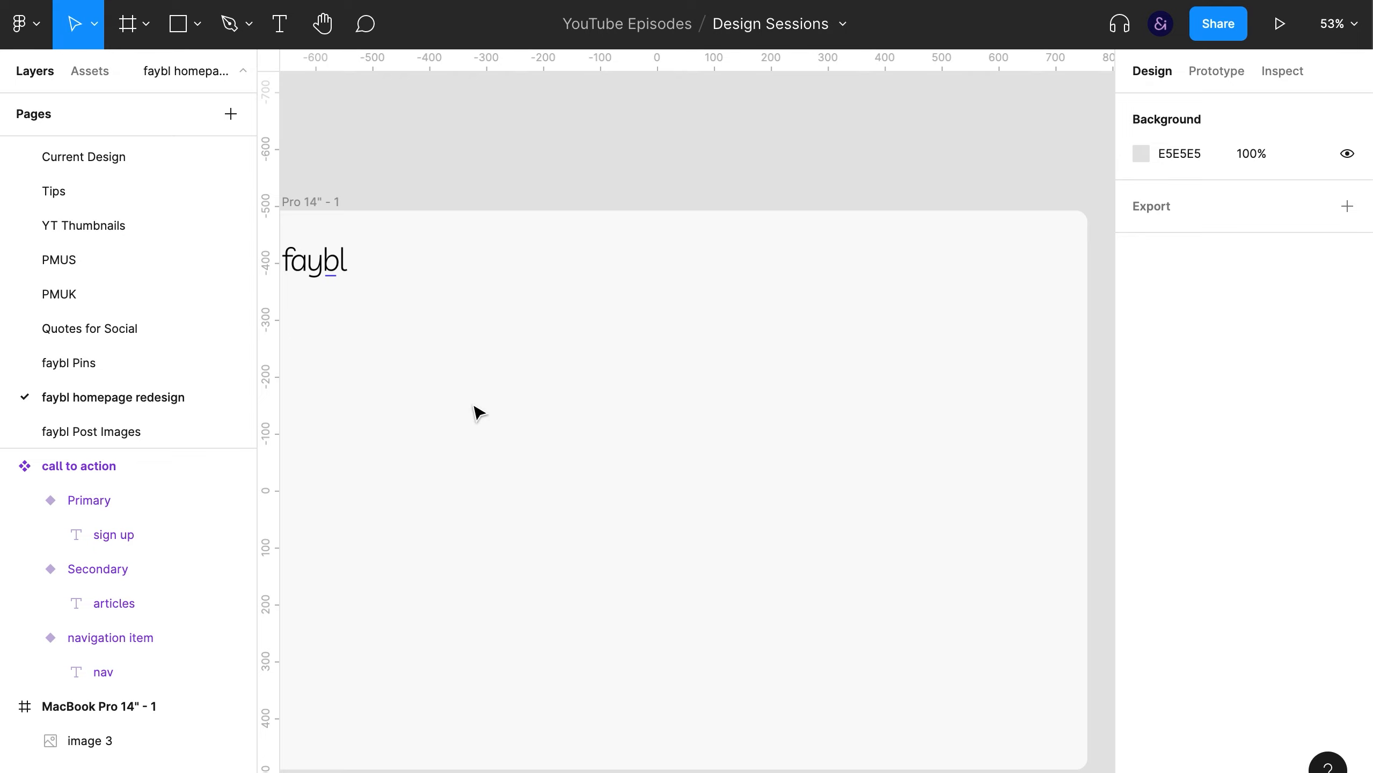
scroll(586, 331, "left", 6)
scroll(586, 331, "down", 3)
left_click(367, 303)
left_click_drag(661, 284, 748, 306)
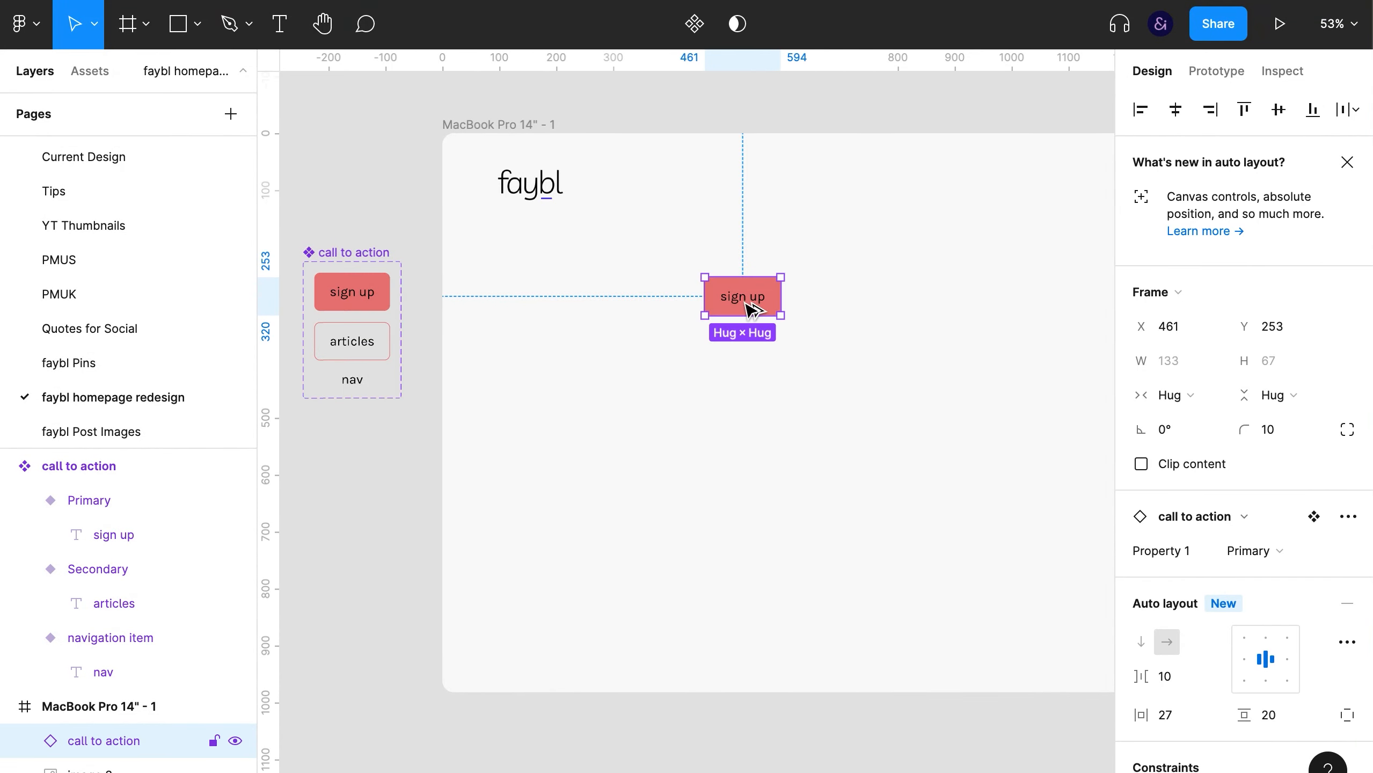
left_click(355, 357)
left_click_drag(606, 319, 625, 304)
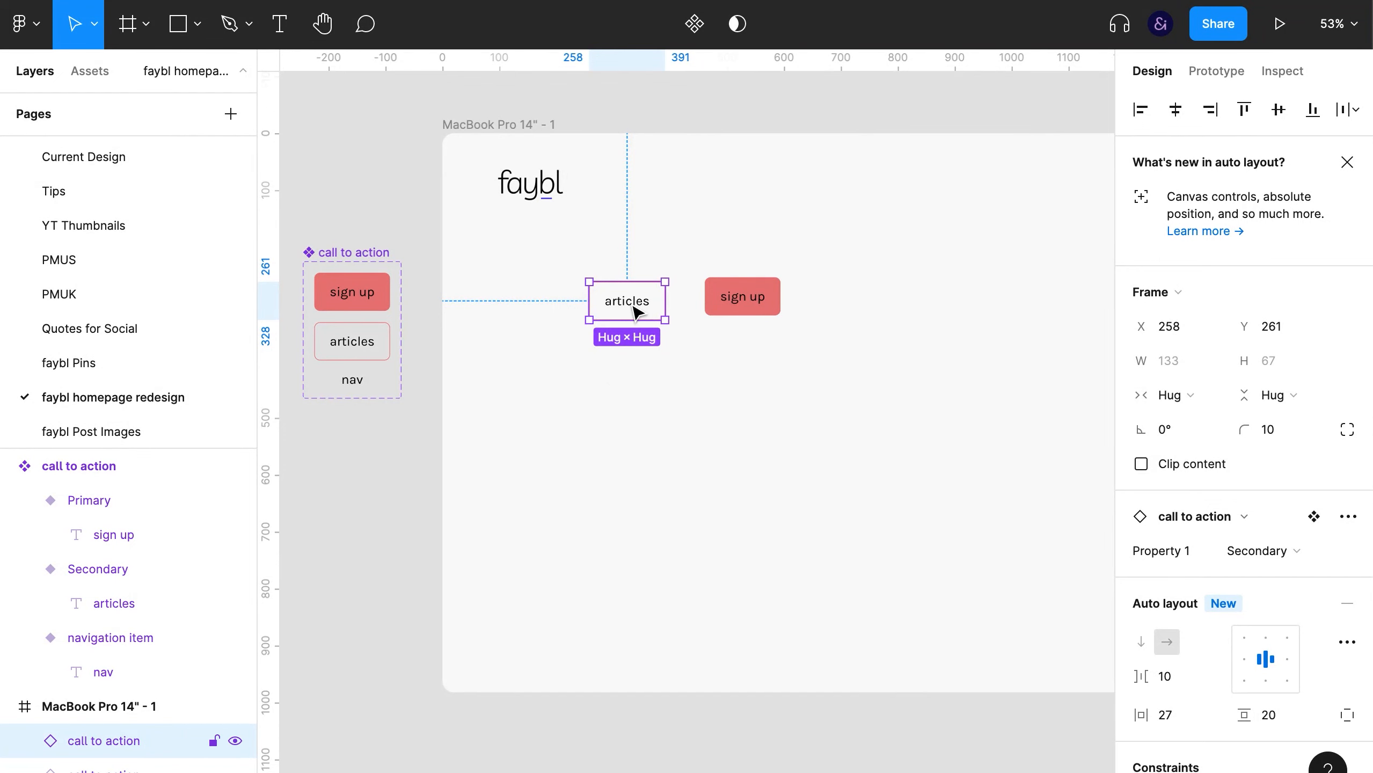
Combine the two button instances in a horizontal auto layout frame with a spacing of 30
left_click(746, 306, "shift")
key("ctrl+g")
key("shift+a")
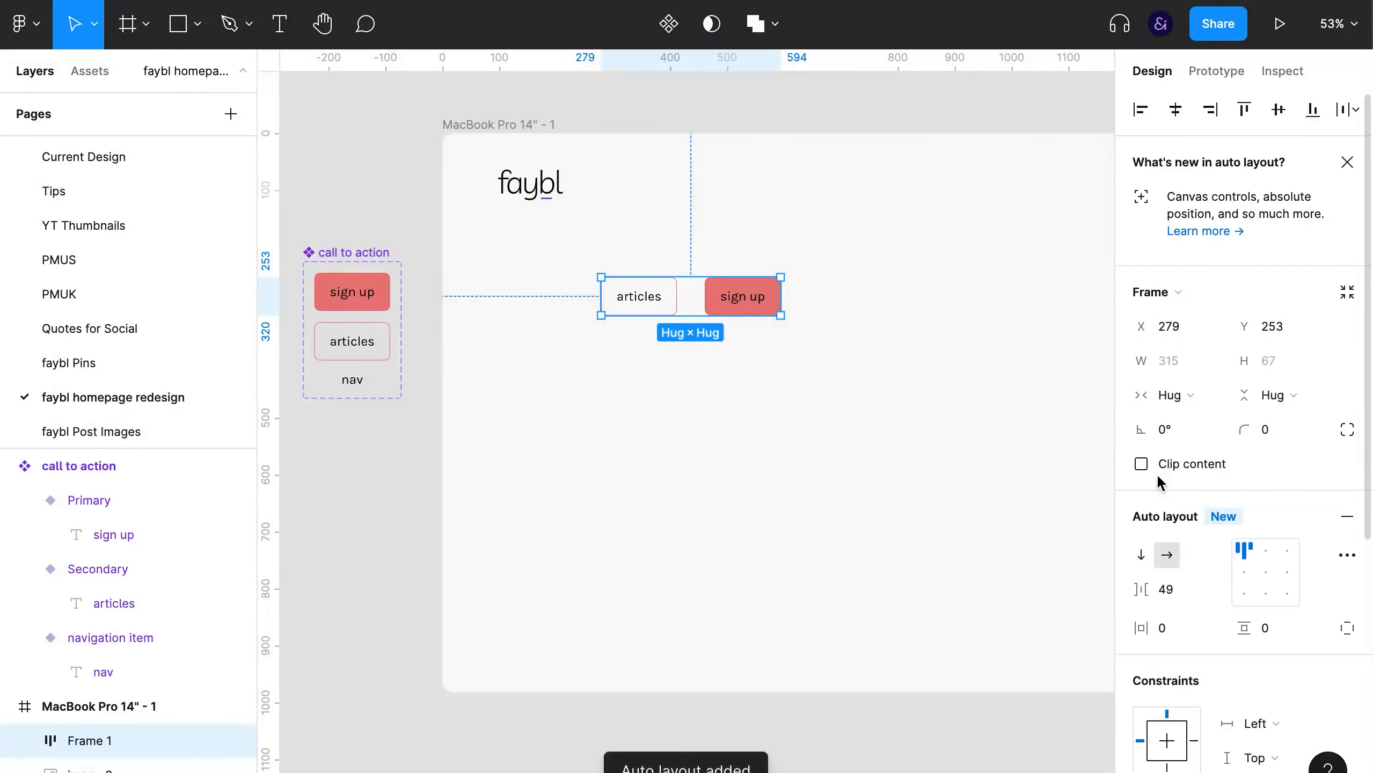
left_click(1172, 585)
type("30")
key("Return")
left_click(719, 357)
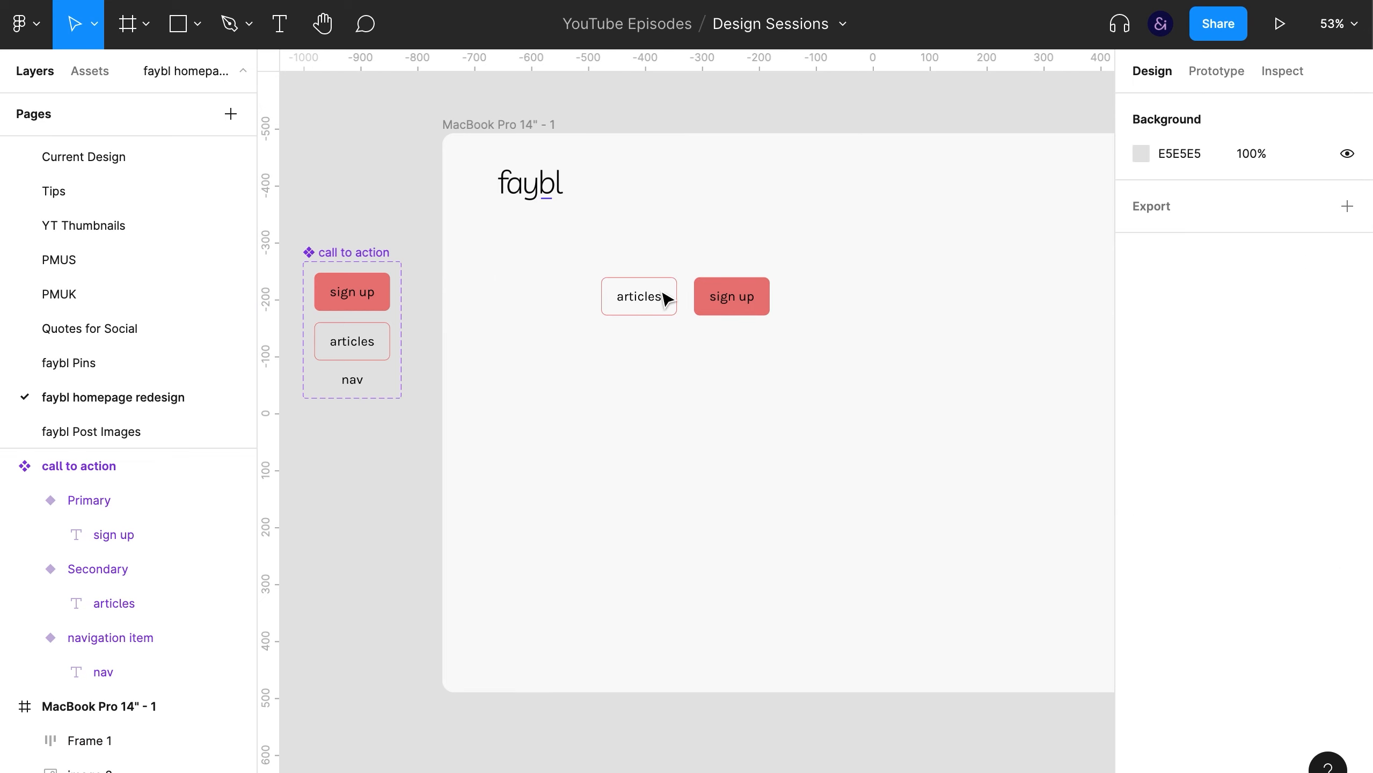
Change the outlined button instance's label in the MacBook Pro 14" frame to "login"
double_click(649, 298)
type("l")
left_click(738, 363)
Set the sign up text color in the Primary variant of the component to white (fff)
double_click(359, 304)
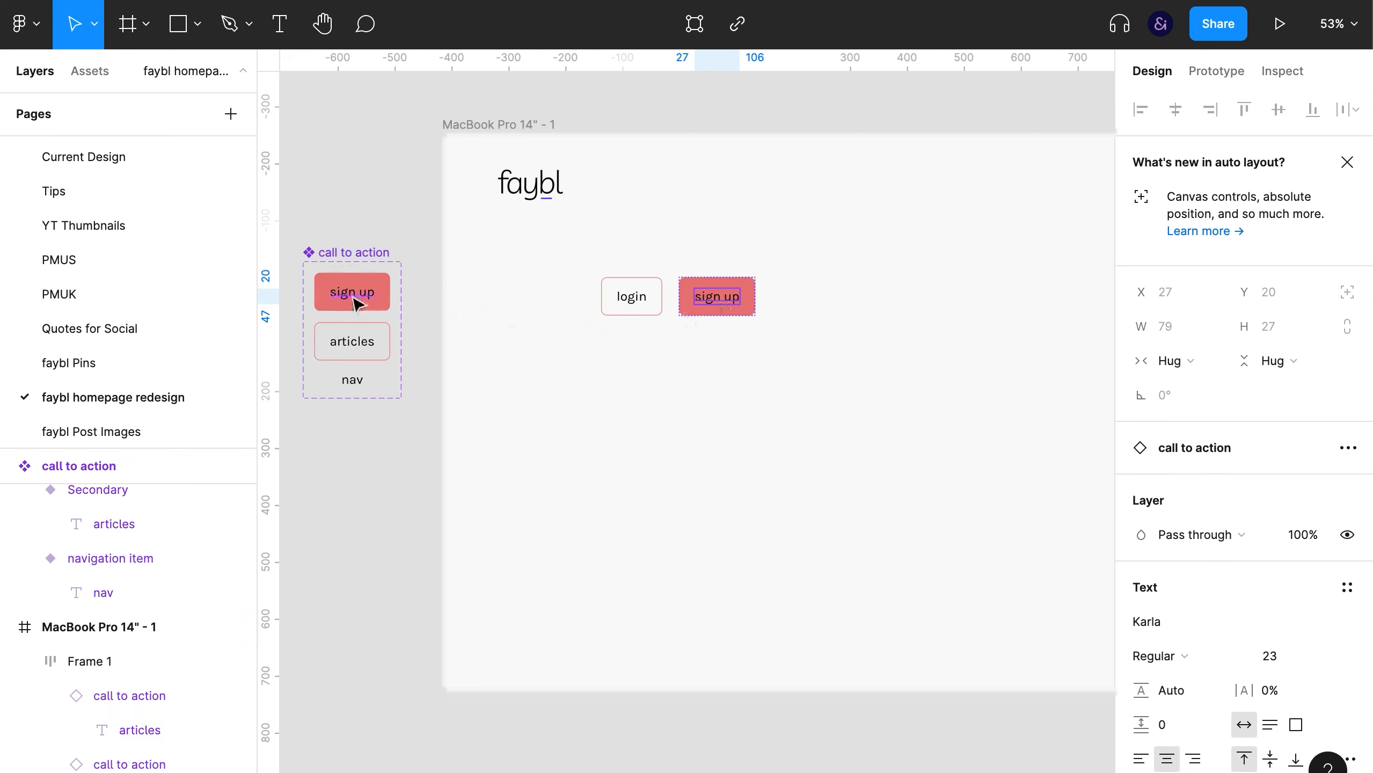
scroll(1163, 568, "down", 5)
left_click(1193, 577)
type("fff")
key("Return")
left_click(896, 534)
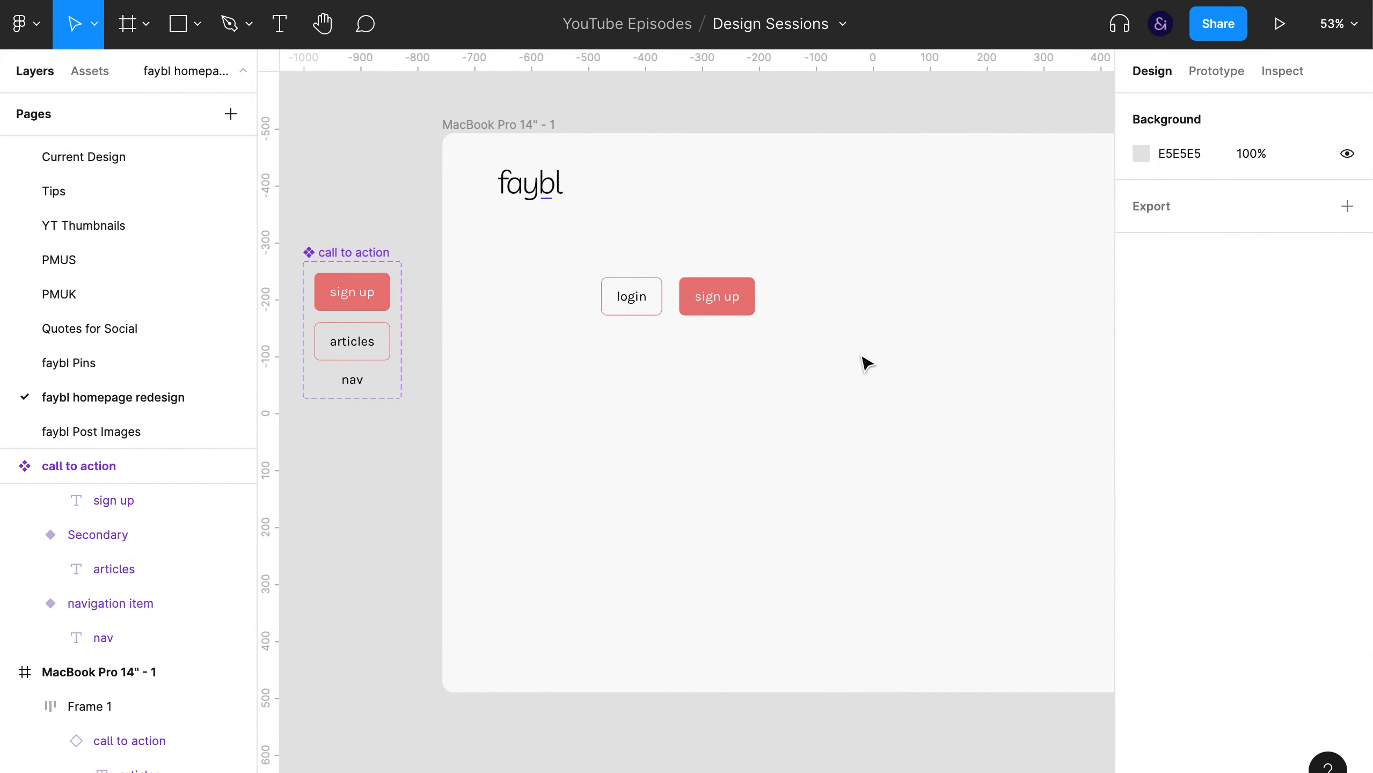
Add a navigation item instance ahead of the login button in the auto layout row and centre the row's contents vertically
left_click_drag(358, 380, 612, 309)
left_click(736, 310)
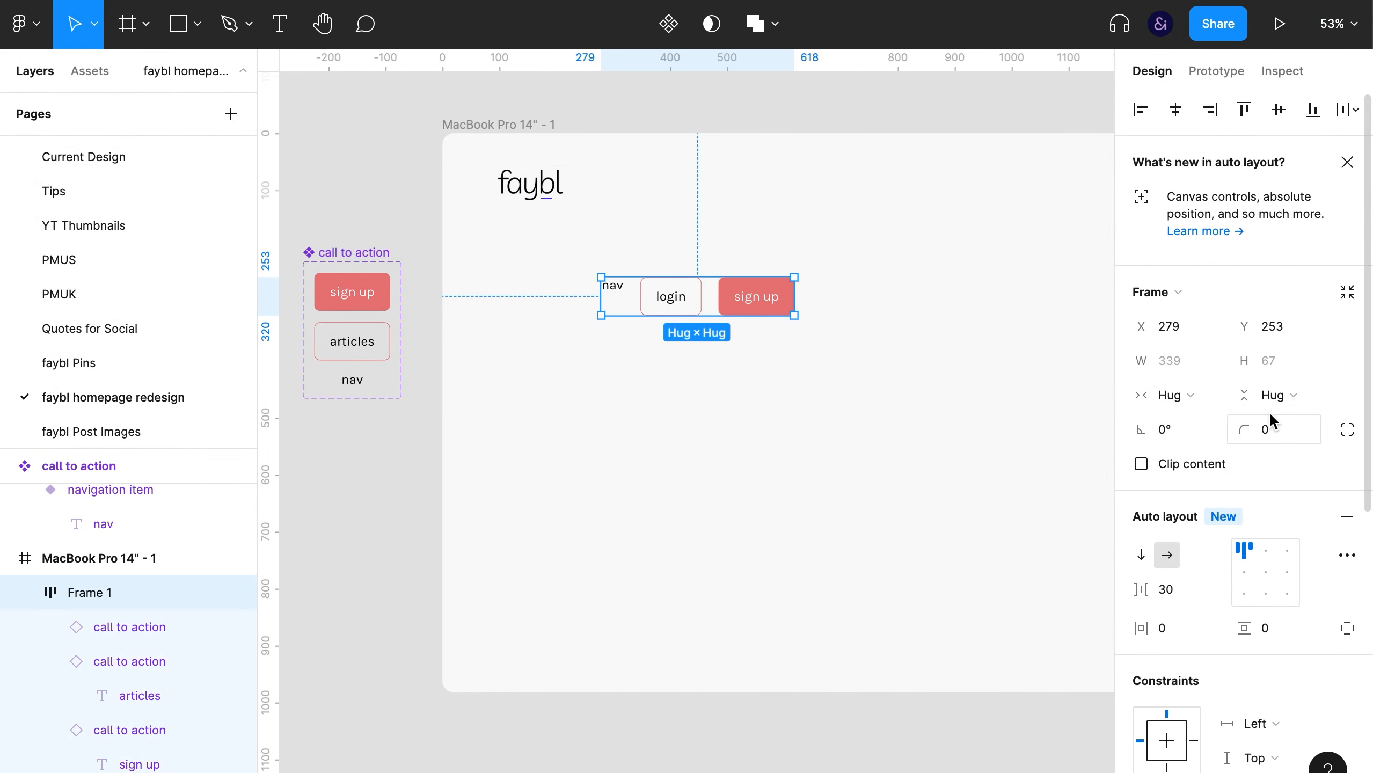
left_click(954, 455)
Change the navigation item instance's label to "articles"
double_click(618, 303, "super")
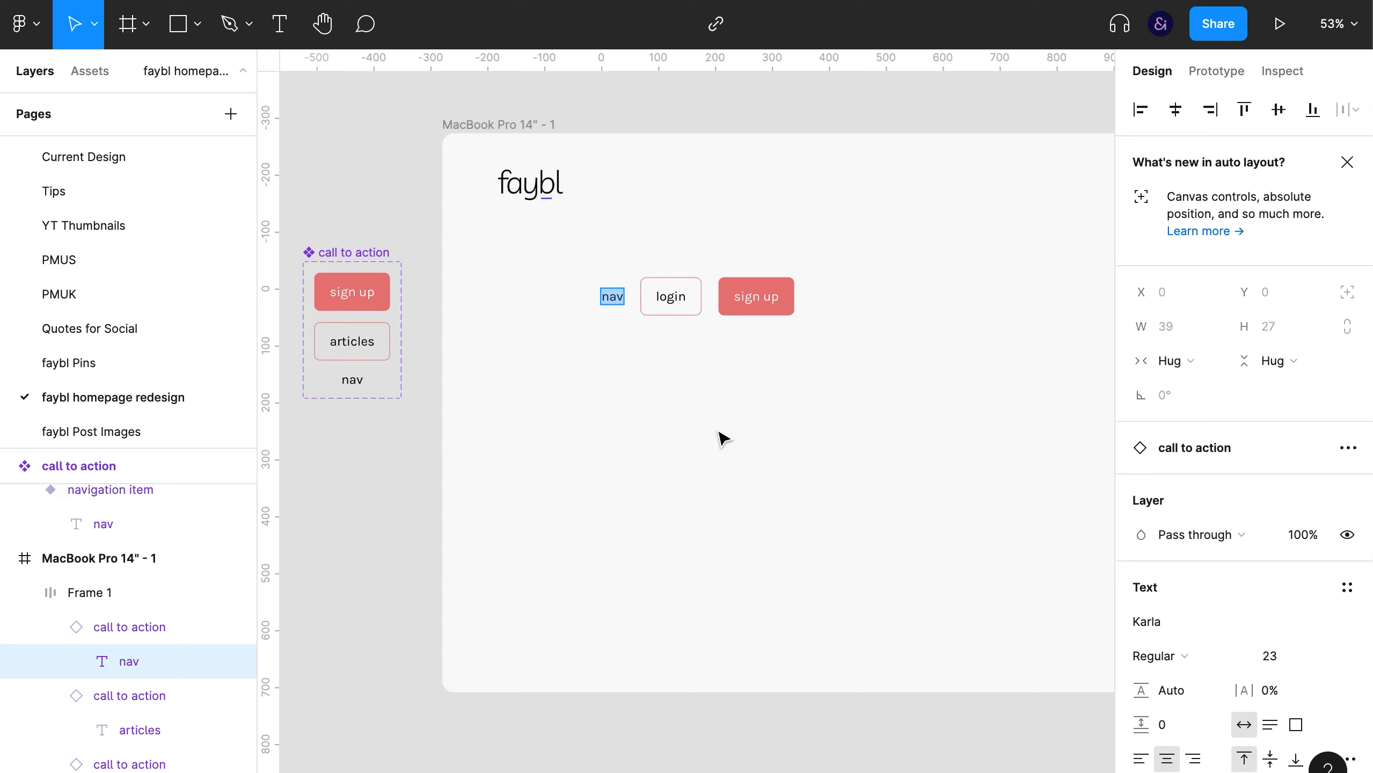
type("articles")
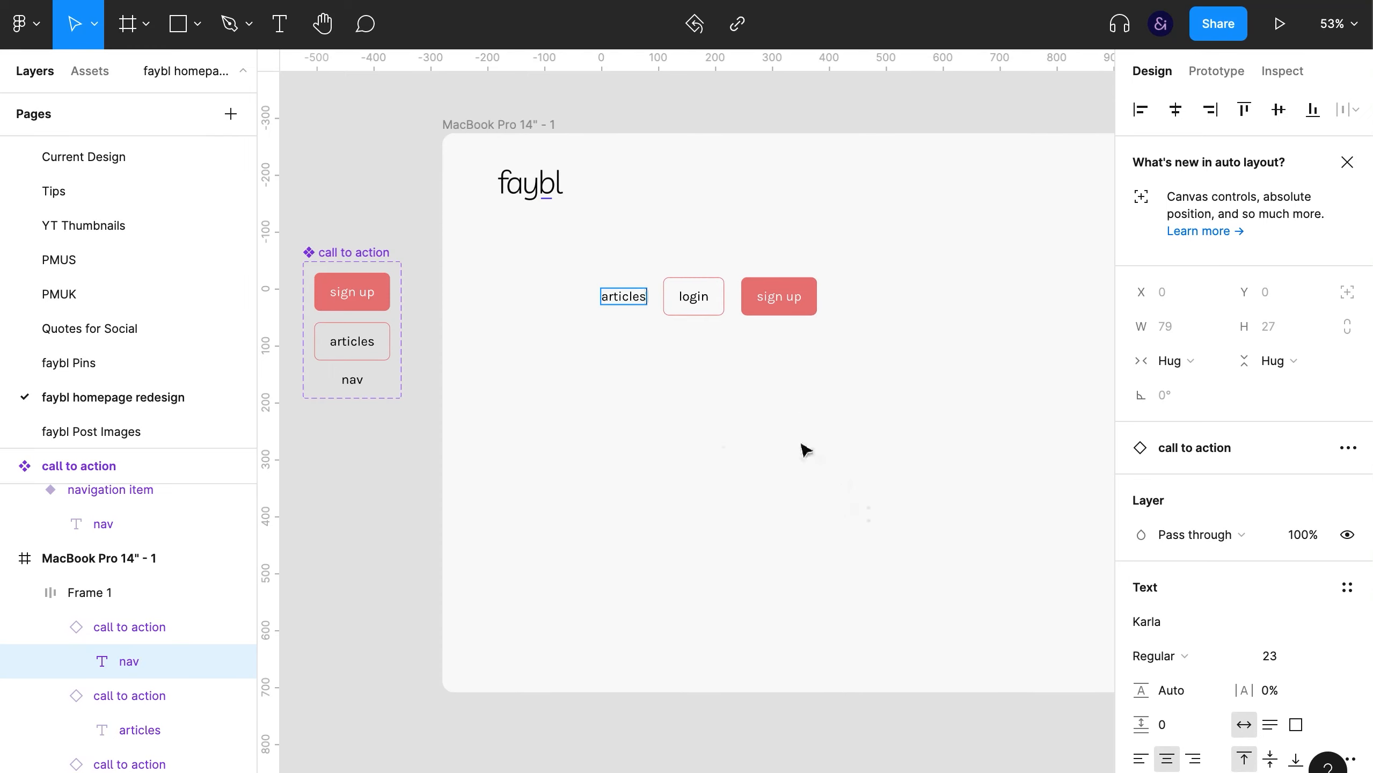
left_click(766, 298)
Wrap the login and sign up buttons in their own nested horizontal auto layout frame with centred alignment
double_click(694, 304)
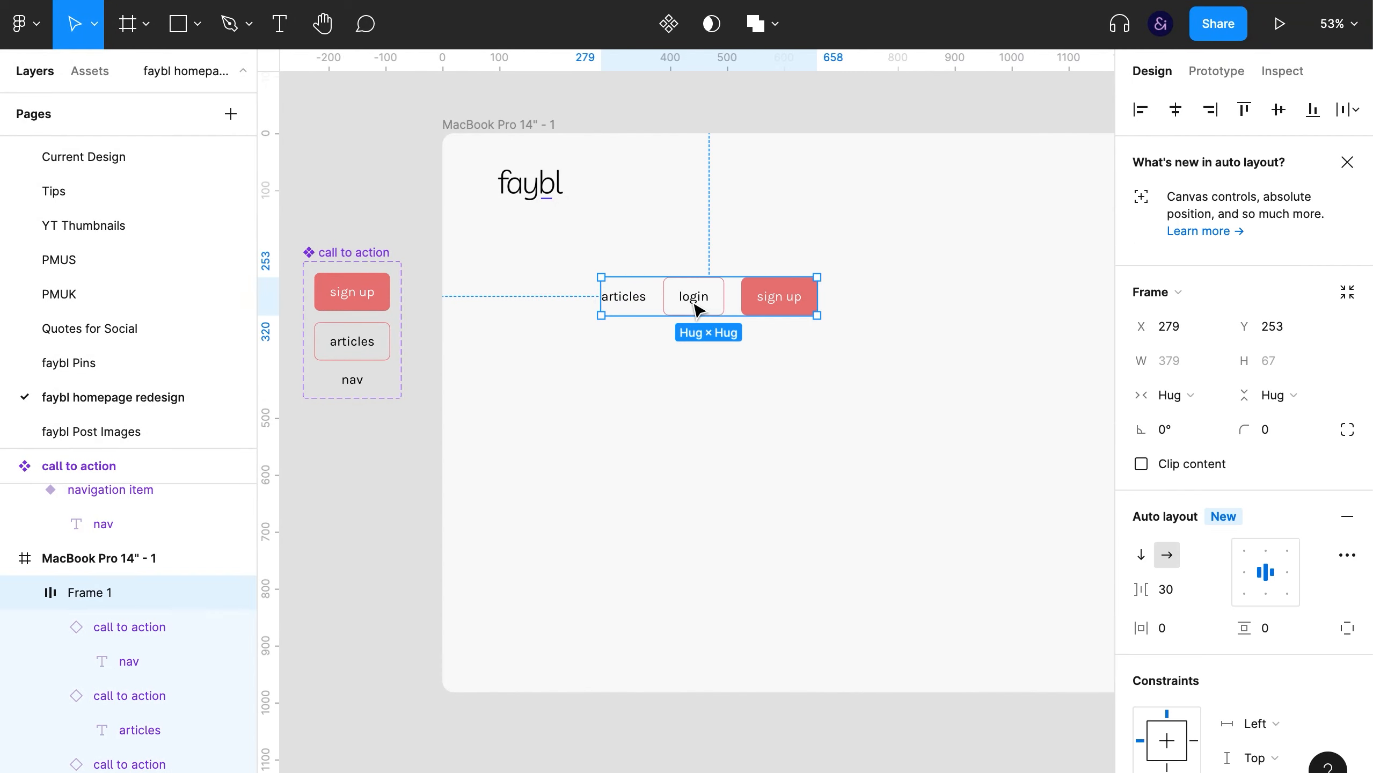
left_click(775, 304, "shift")
key("super+g")
left_click(1156, 514)
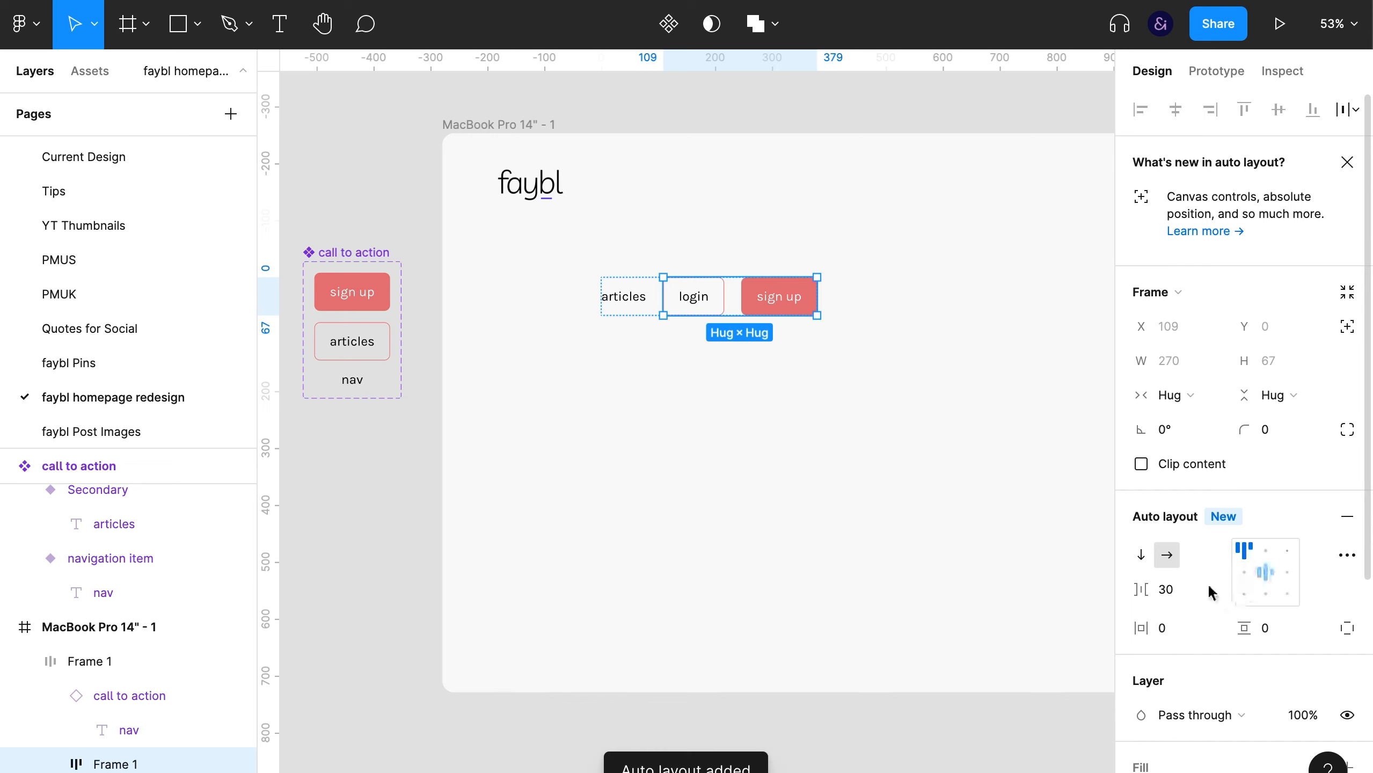
left_click(1265, 572)
Set the spacing between login and sign up to 20 and the outer row's spacing to 40
left_click(1166, 589)
key("shift+Down")
left_click(845, 374)
left_click(779, 303)
left_click(1179, 589)
key("shift+Up")
left_click(793, 395)
Move the navigation row up near the faybl logo and combine it with the logo in one horizontal auto layout frame
left_click_drag(784, 298, 878, 229)
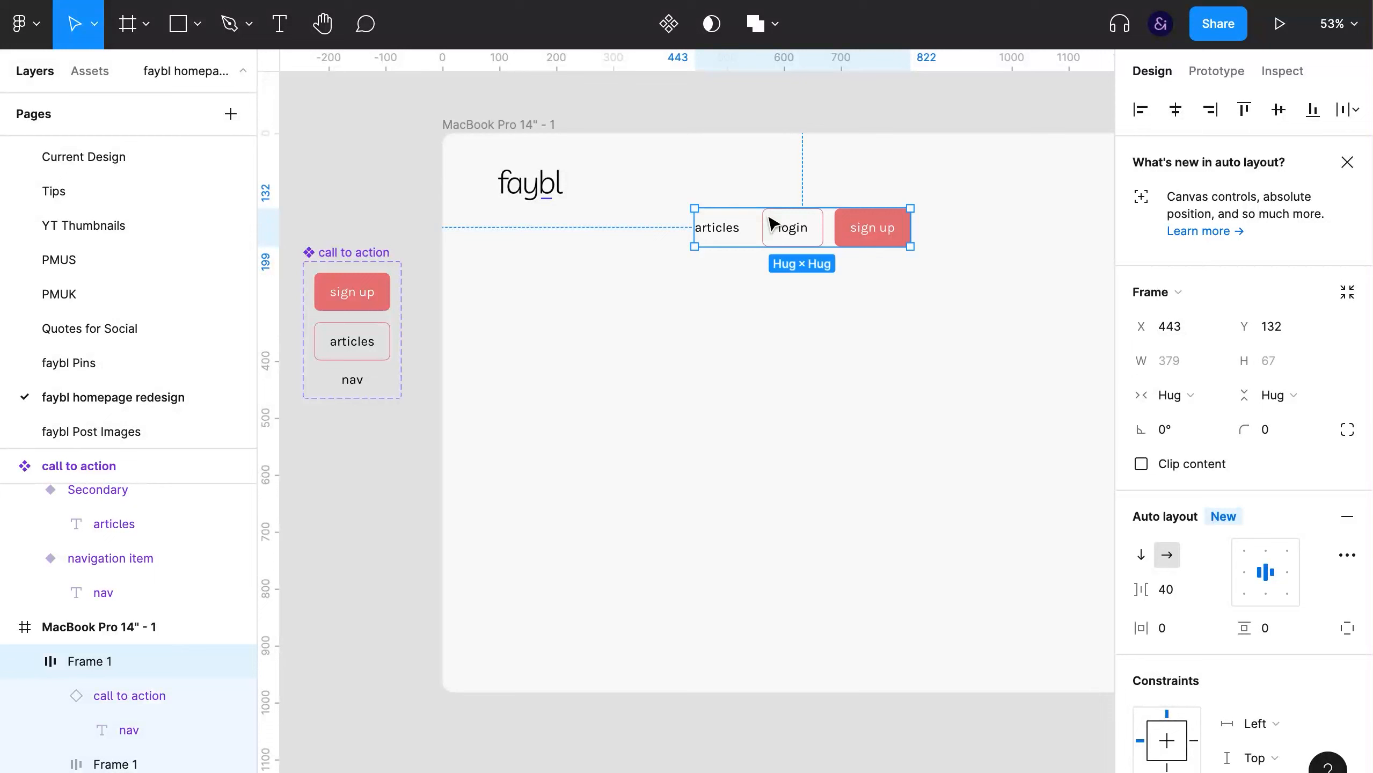
left_click(518, 179, "shift")
key("super+g")
key("shift+a")
Set the header frame's auto layout spacing mode to Space between
left_click(1346, 556)
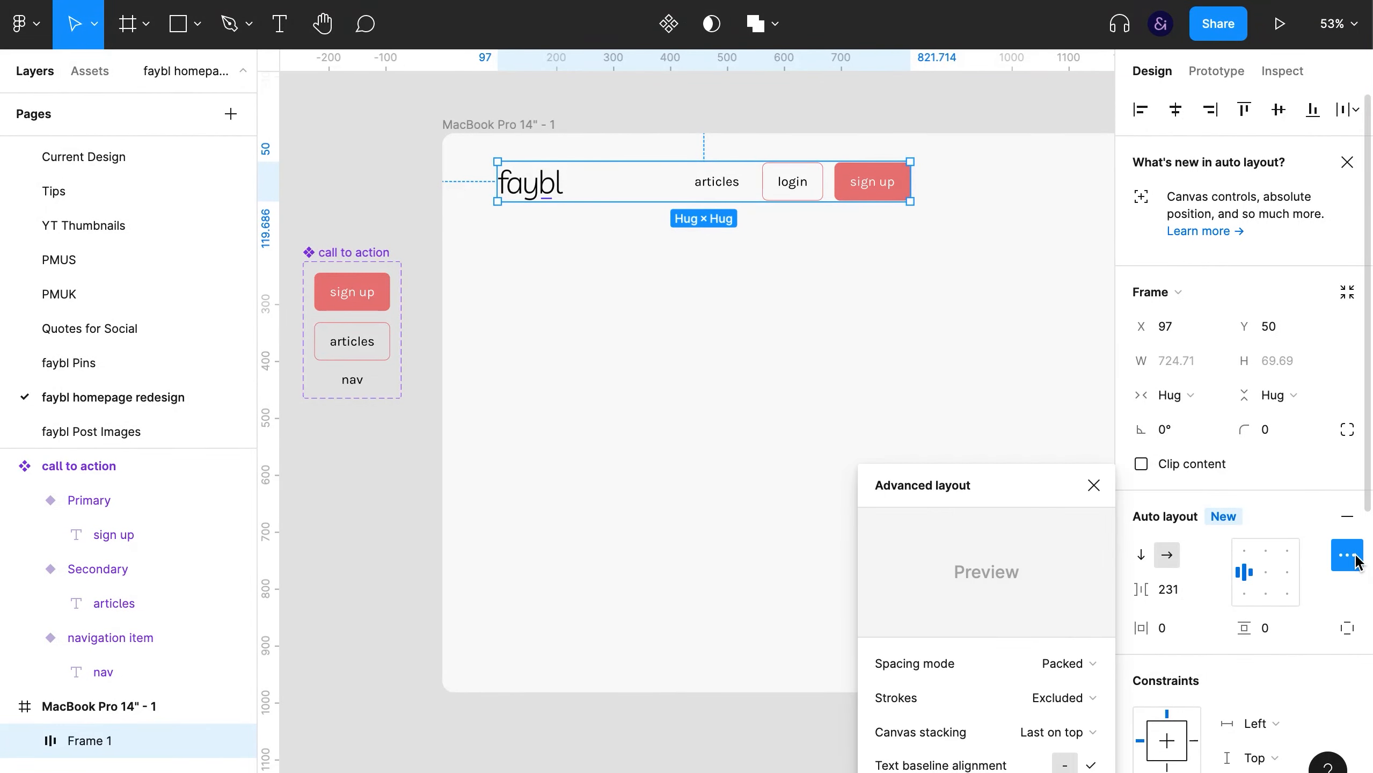
left_click(1090, 663)
left_click(1086, 693)
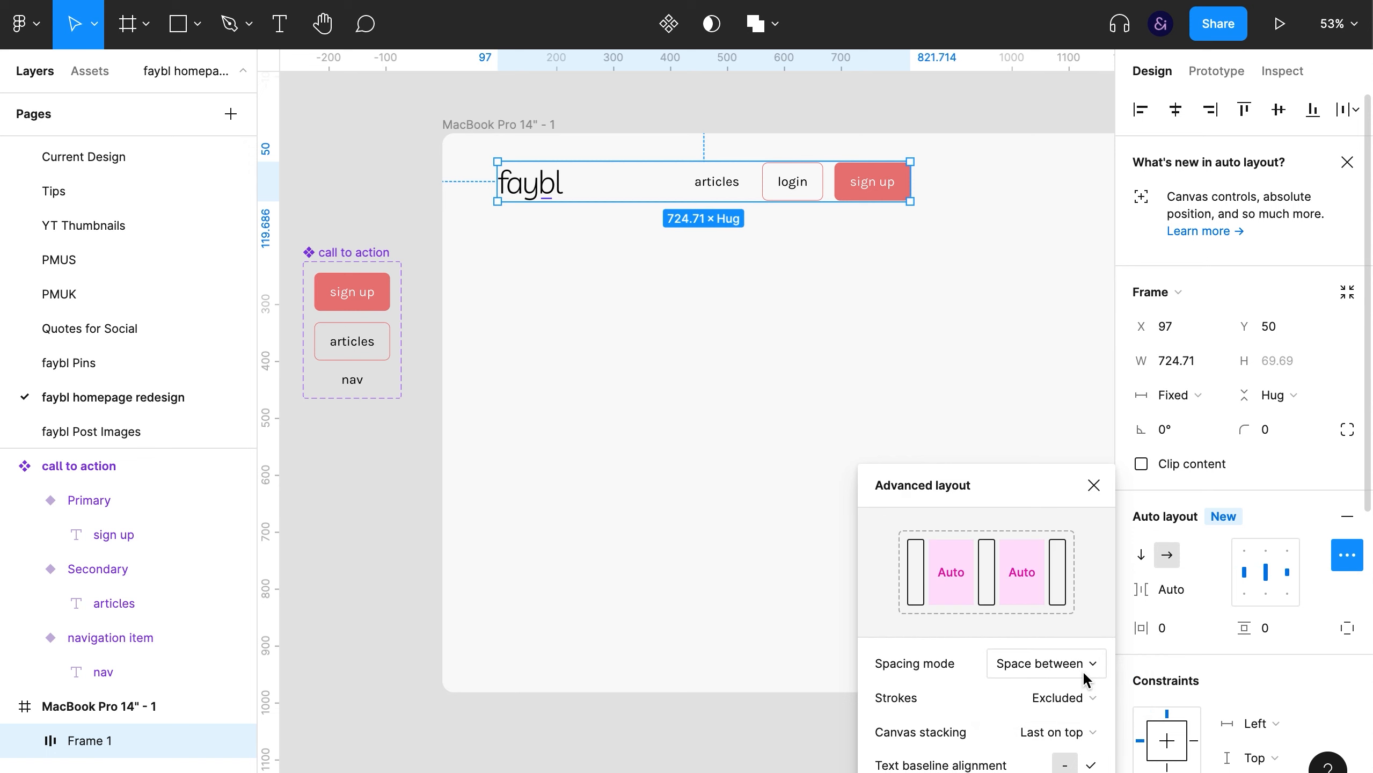
left_click(1093, 485)
key("Escape")
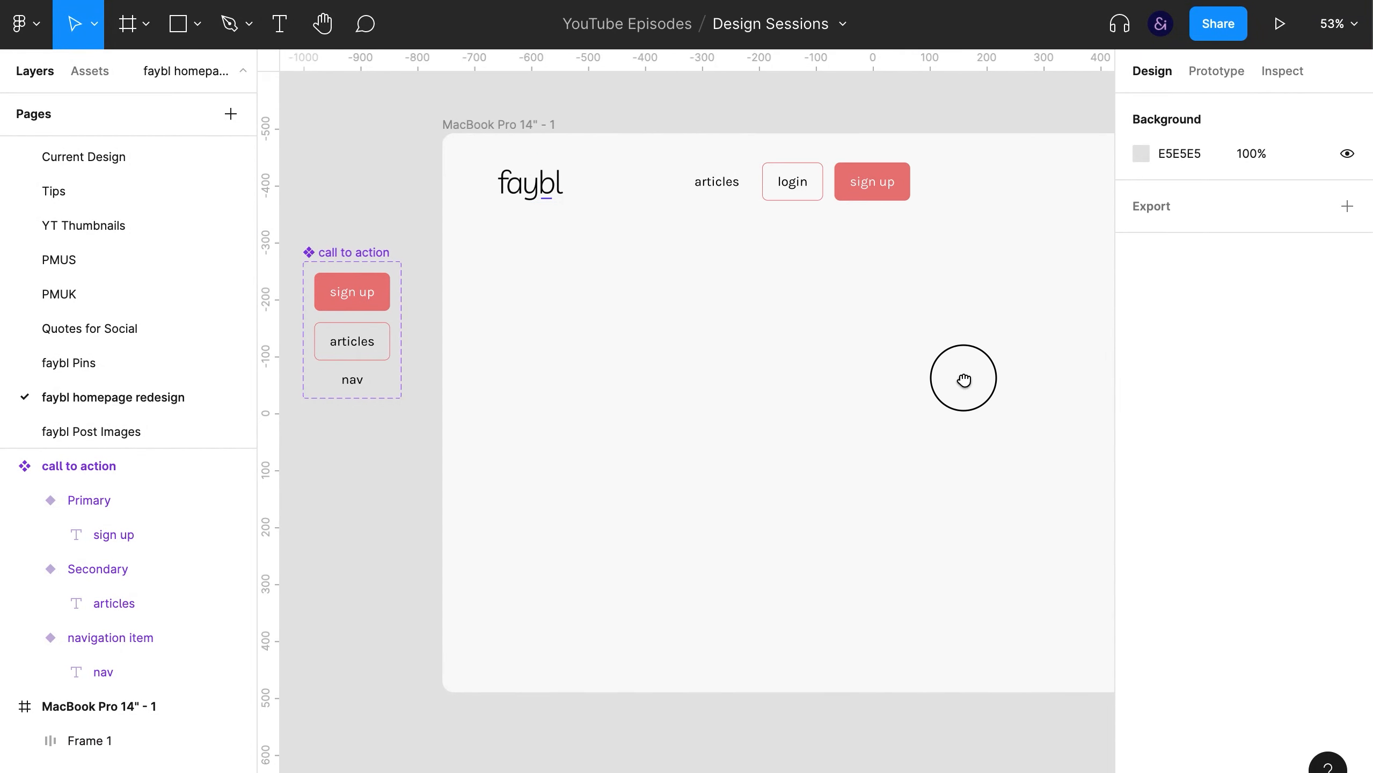
Place the header frame at about Y 64 and stretch it across the page to a width of 1315
left_click_drag(962, 380, 798, 380)
key("shift+1")
left_click(708, 269)
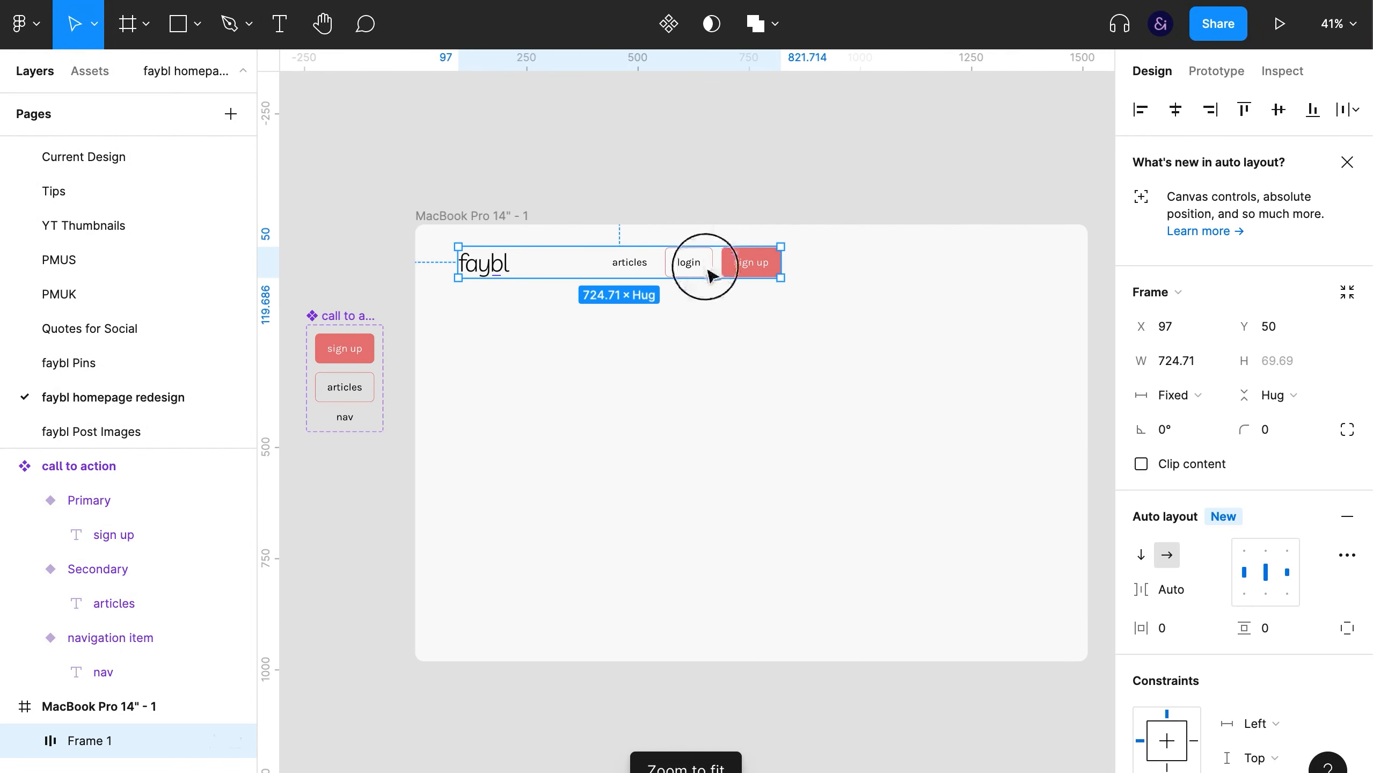
key("Escape")
left_click(749, 276)
left_click_drag(781, 268, 1052, 268)
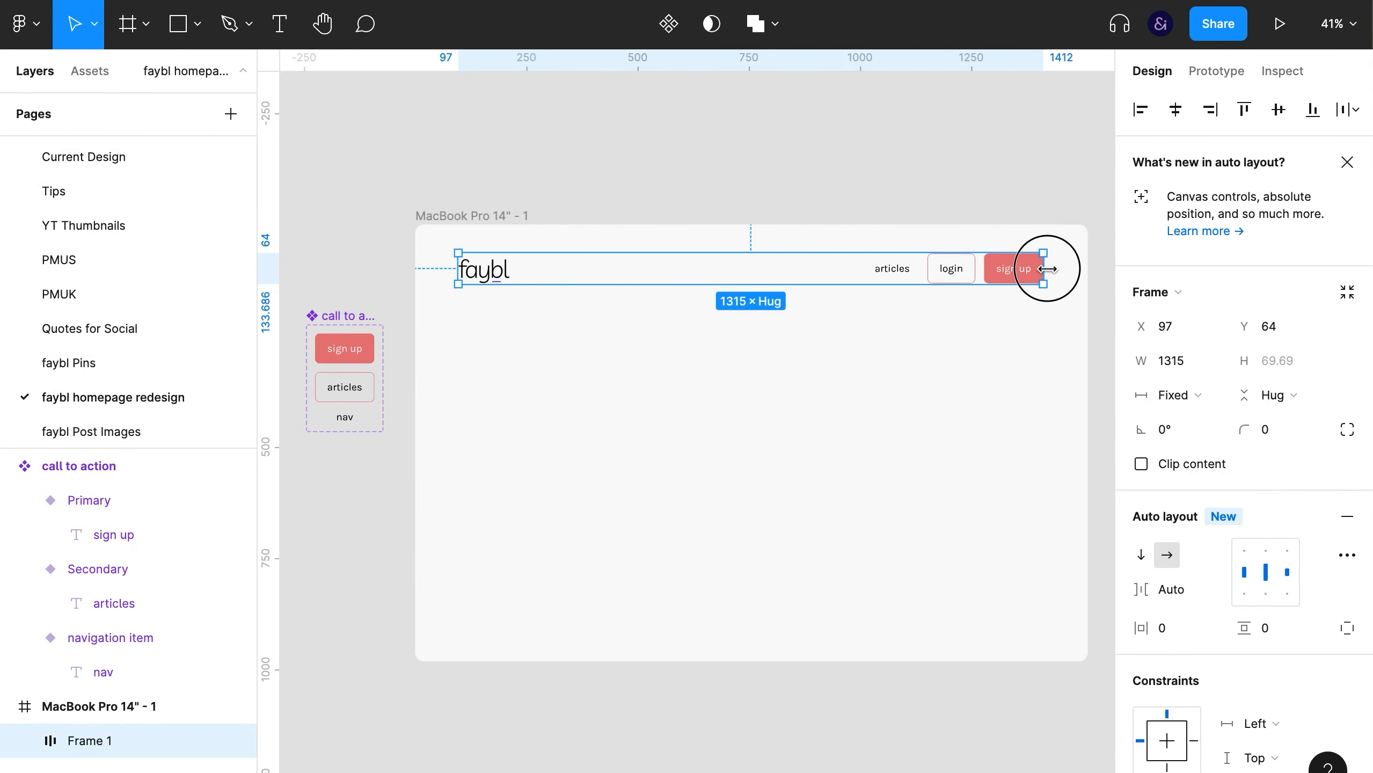
left_click(907, 391)
Set the font size of the labels in all three call to action variants to 19
scroll(897, 385, "right", 2)
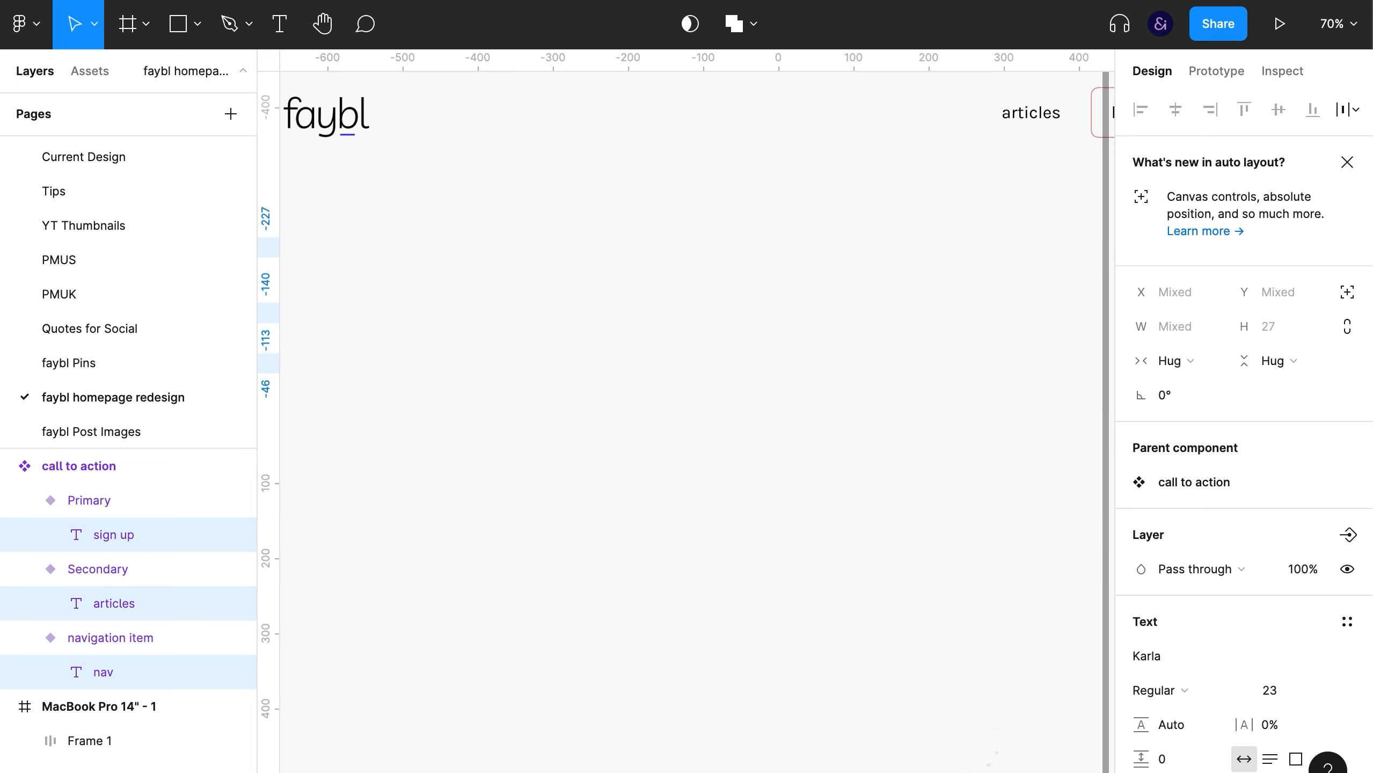
scroll(697, 379, "right", 2)
scroll(692, 379, "right", 3)
left_click(1278, 691)
type("19")
key("Return")
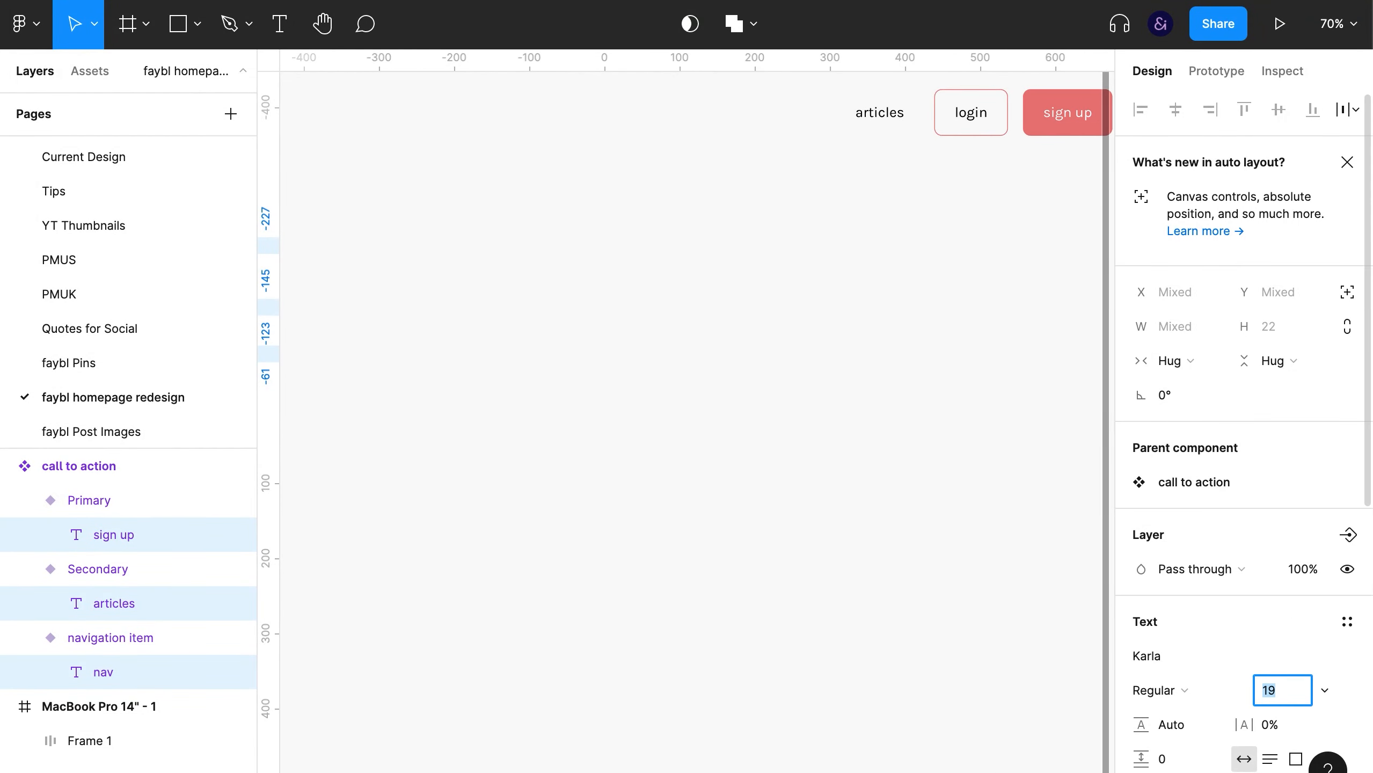
Reduce the font size of the three variant labels to 18
key("super+0")
left_click_drag(1108, 645, 1110, 531)
scroll(693, 379, "right", 4)
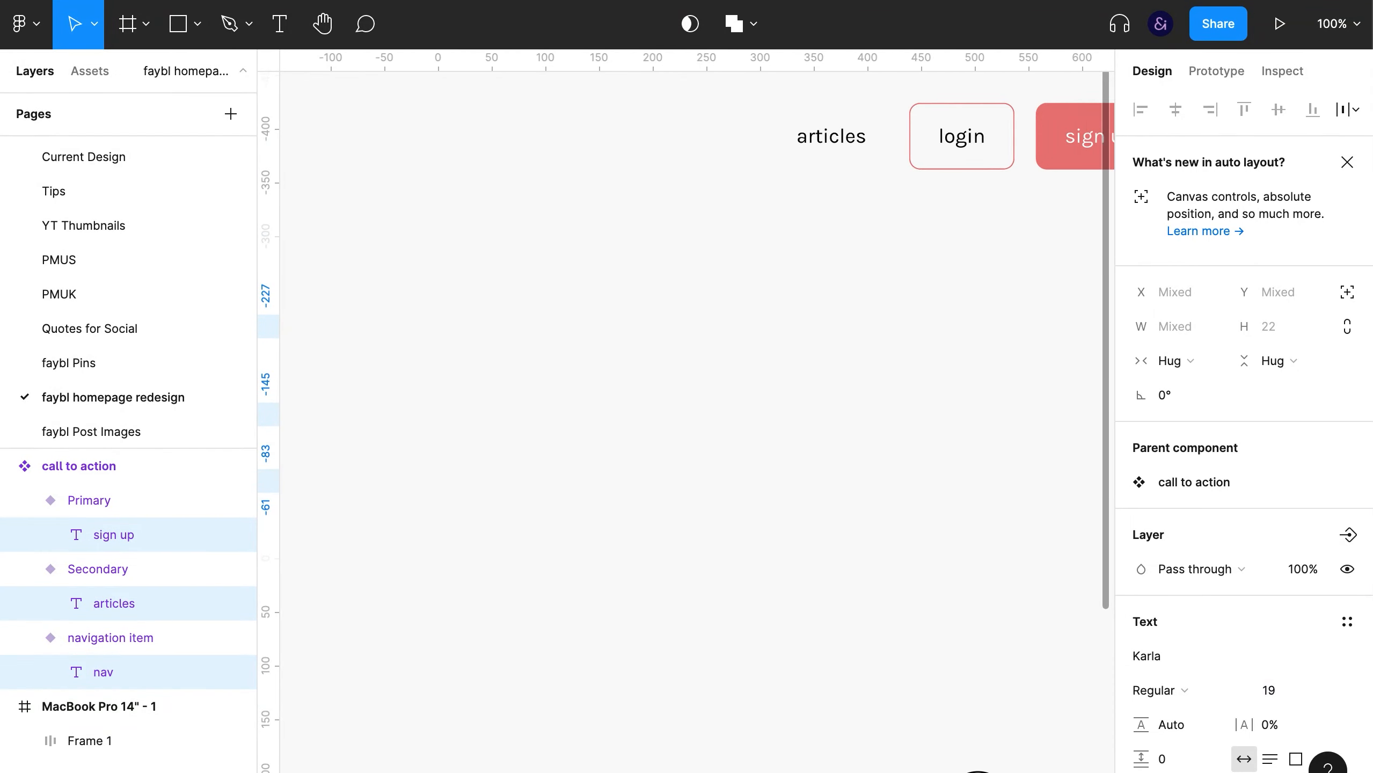
left_click(1278, 691)
key("Down")
key("Return")
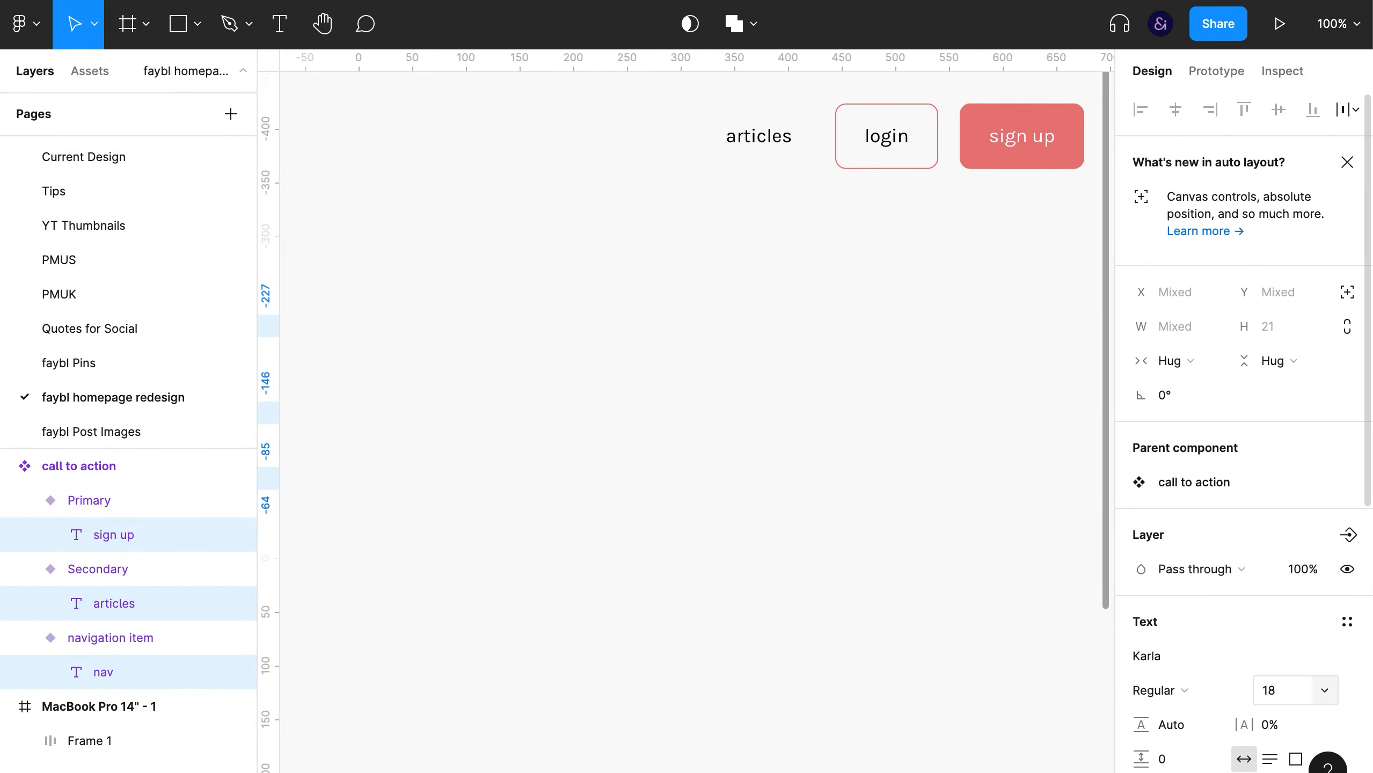
Hide the interface and nudge the whole header row up by 10
left_click(974, 401)
scroll(974, 402, "down", 2)
key("super+backslash")
key("shift+1")
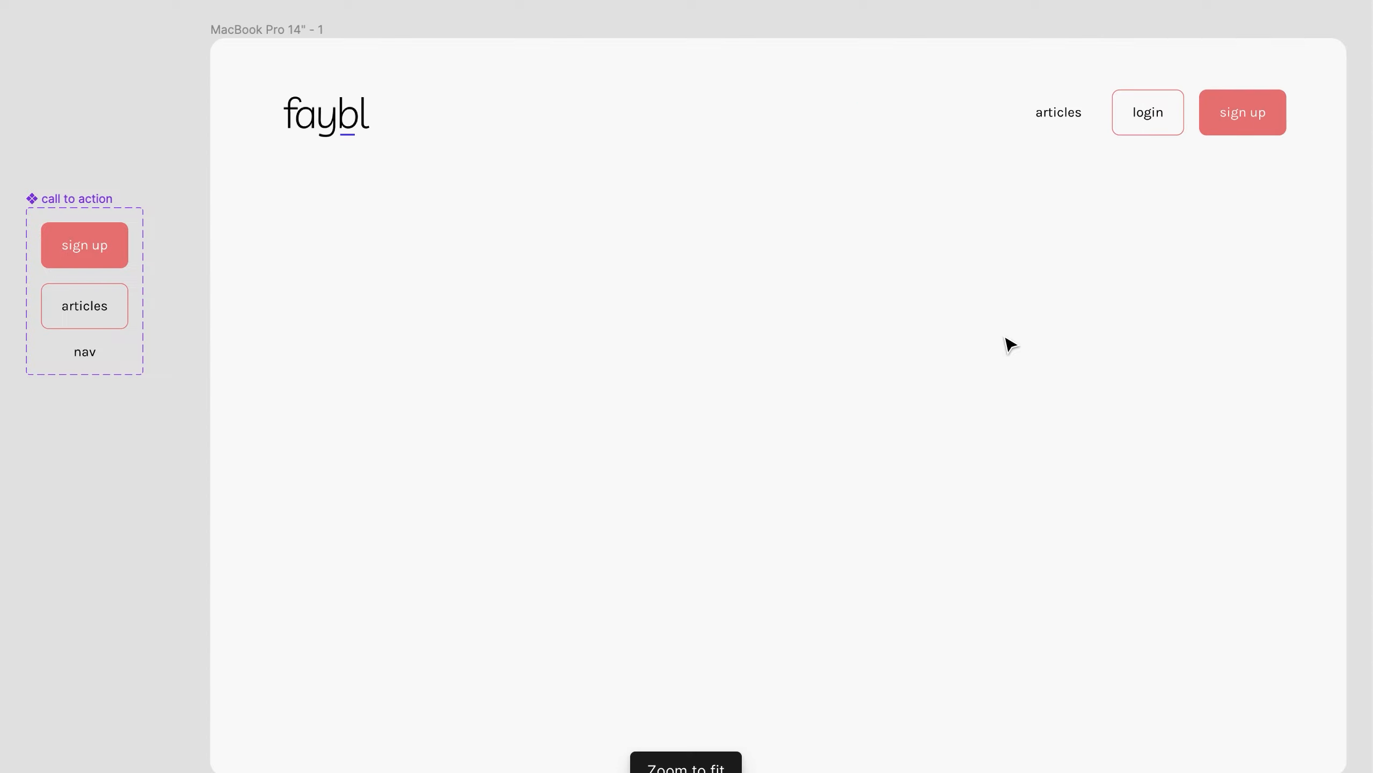
left_click(1108, 123)
key("shift+Up")
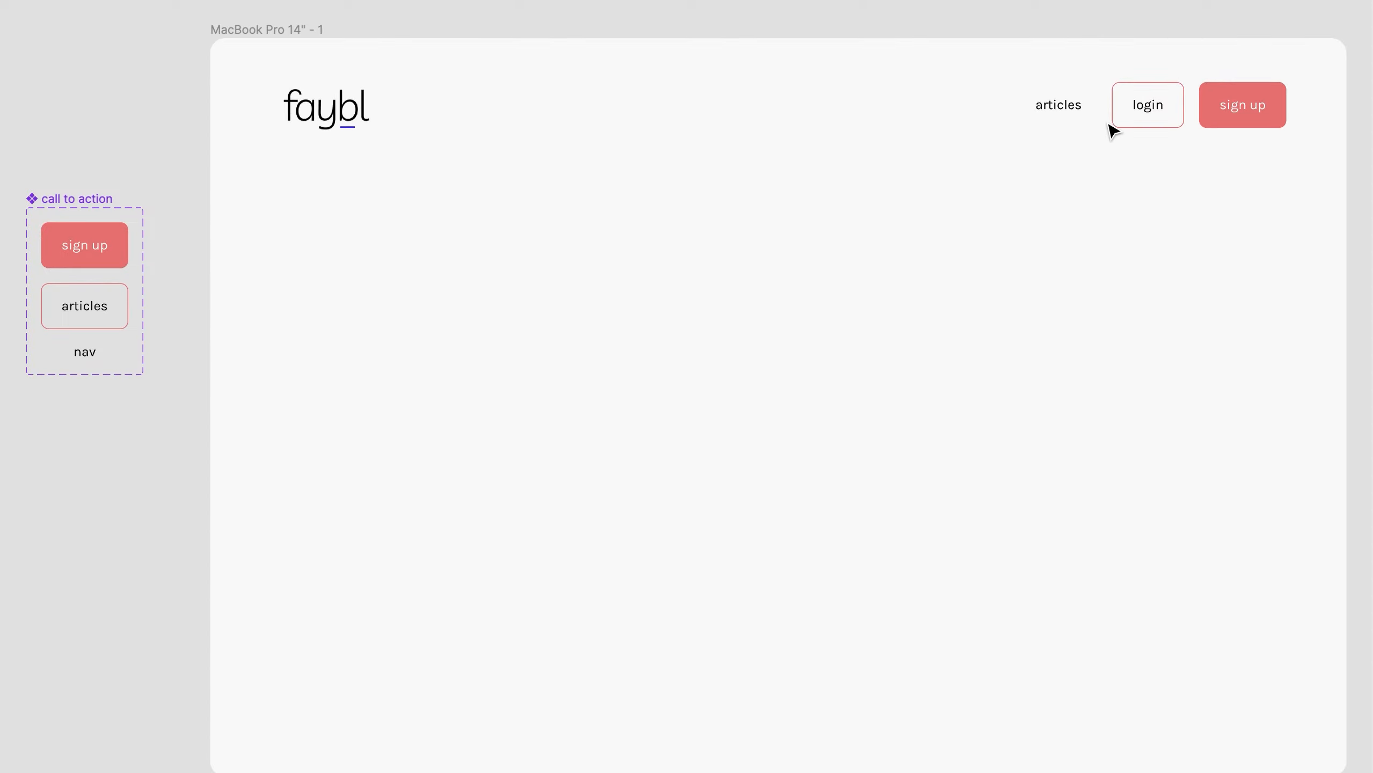
Duplicate the "articles" navigation item in the header and label the copy "why faybl?"
left_click(1077, 108)
key("super+d")
key("Return")
type("why faybl?")
Duplicate the login and sign up group in the header row and place the copy ahead of the original
left_click(1142, 119)
key("super+d")
key("Left")
key("Left")
key("Left")
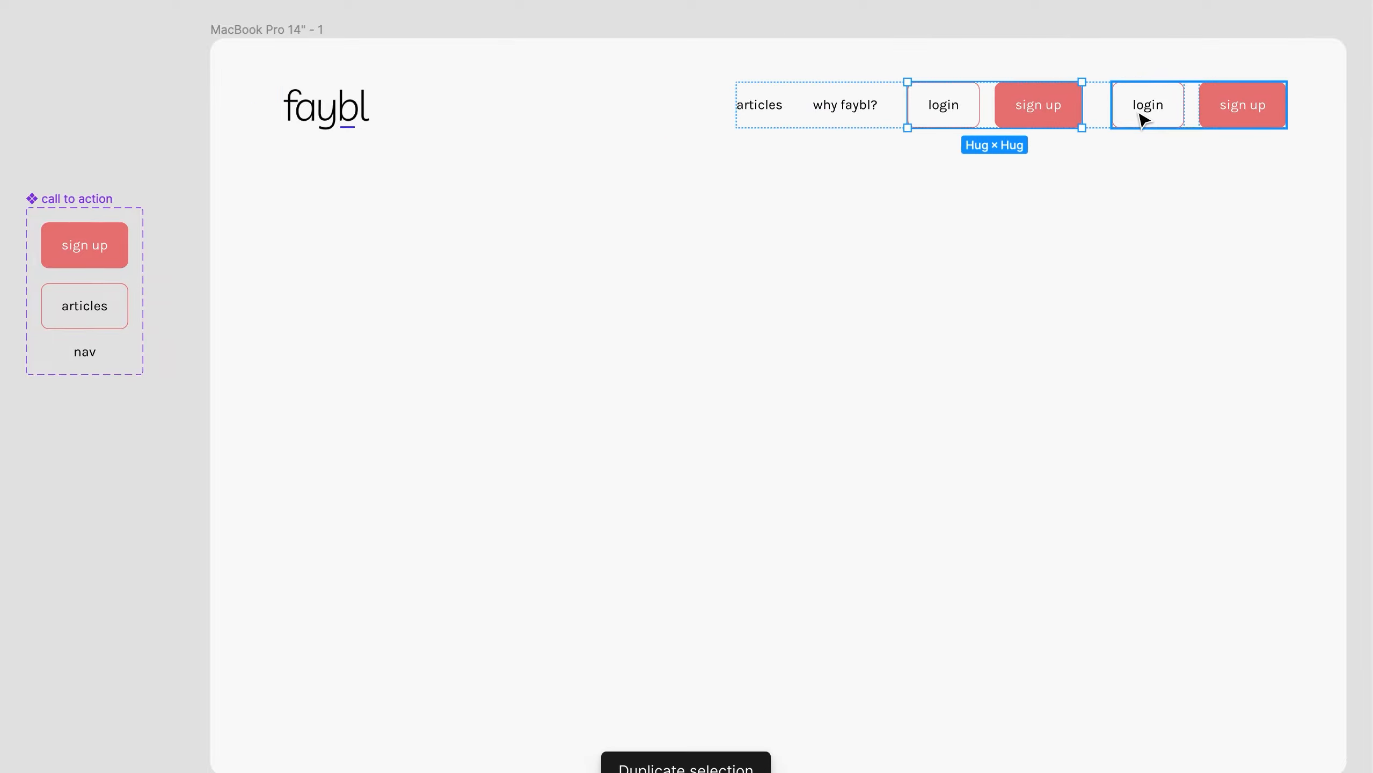
Move the "articles" and "why faybl?" items into the duplicated button group
left_click(1026, 113)
left_click(979, 110, "shift")
left_click_drag(979, 110, 924, 107)
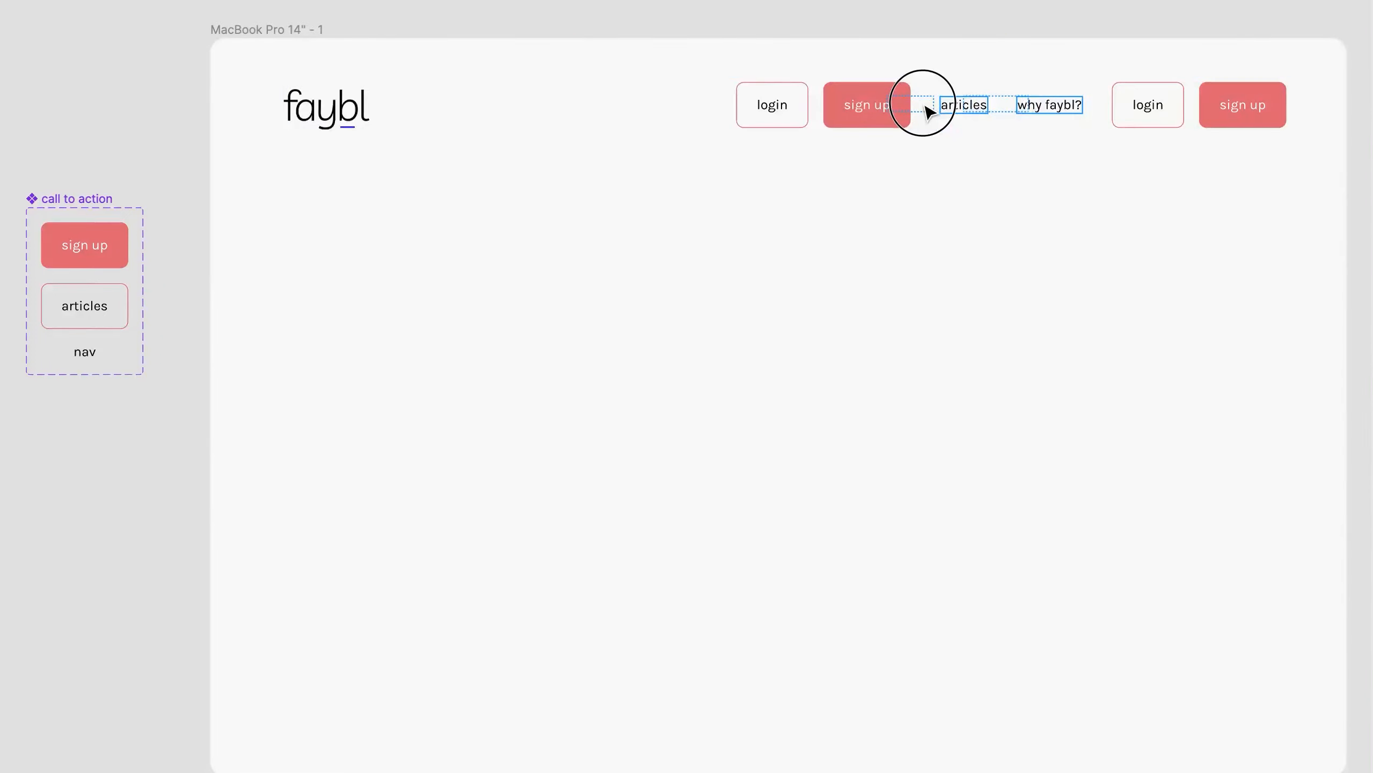
key("super+x")
double_click(949, 107)
key("super+v")
Delete the login and sign up buttons from the duplicated group, leaving only the navigation links, and show the interface again
left_click(907, 113)
left_click(820, 112, "shift")
key("BackSpace")
double_click(1154, 122)
key("super+backslash")
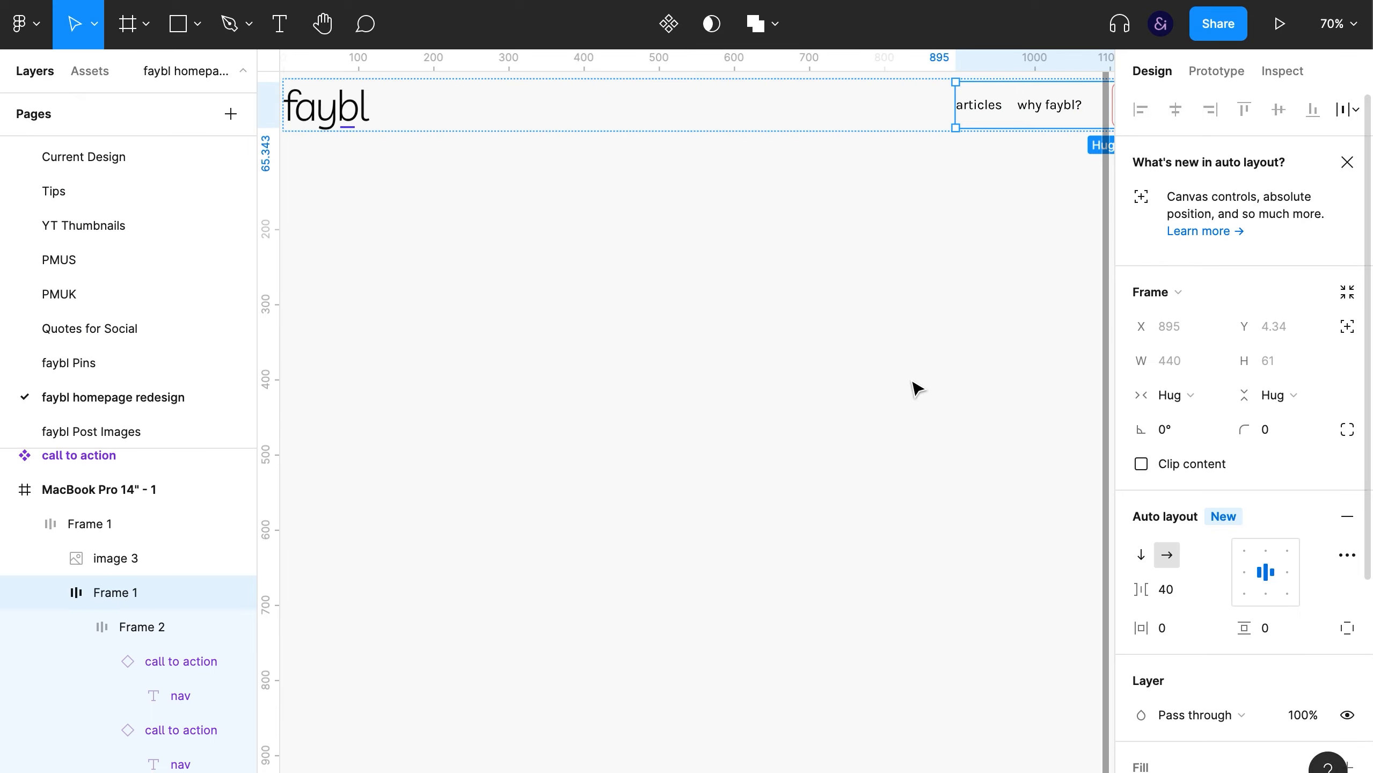
Draw a short vertical divider line between "why faybl?" and the login button in the header row
scroll(698, 417, "right", 5)
key("l")
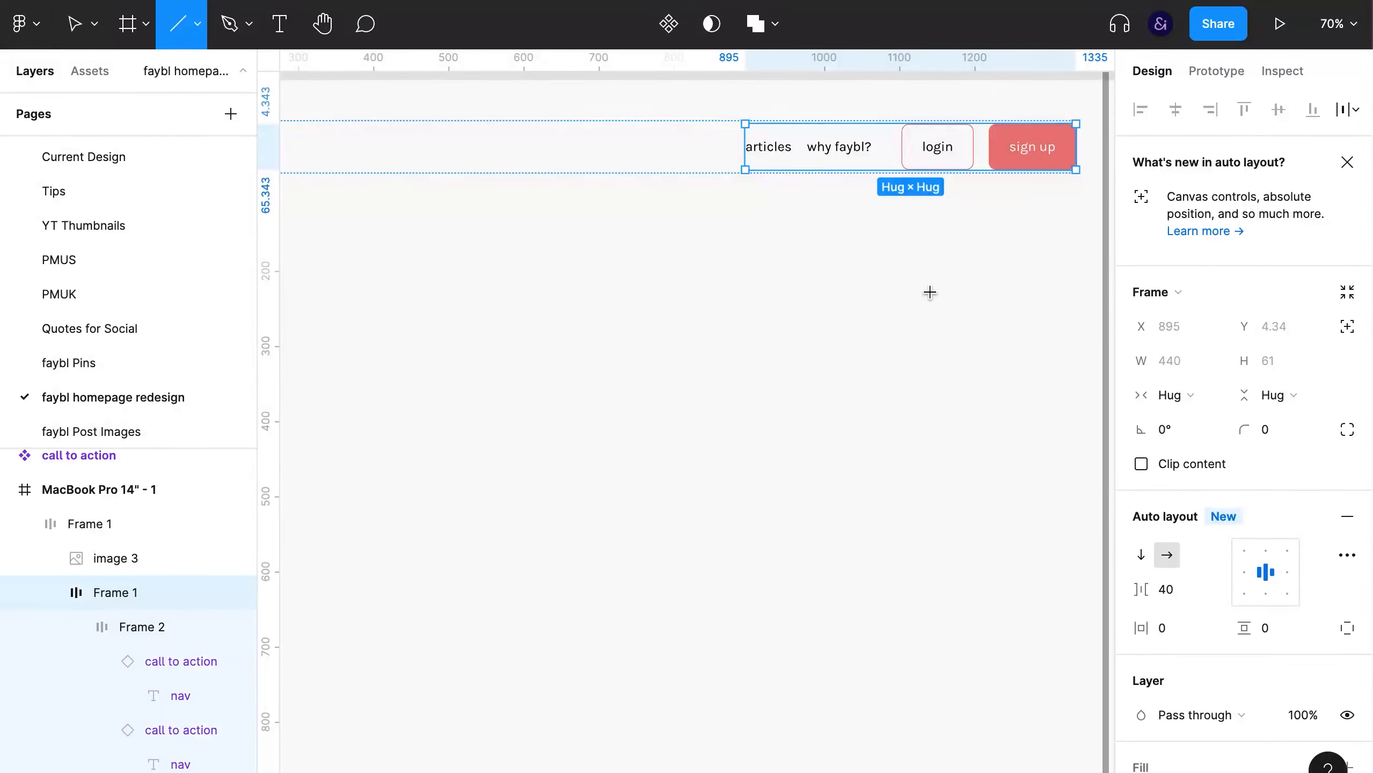
left_click_drag(890, 157, 890, 138)
left_click(944, 282)
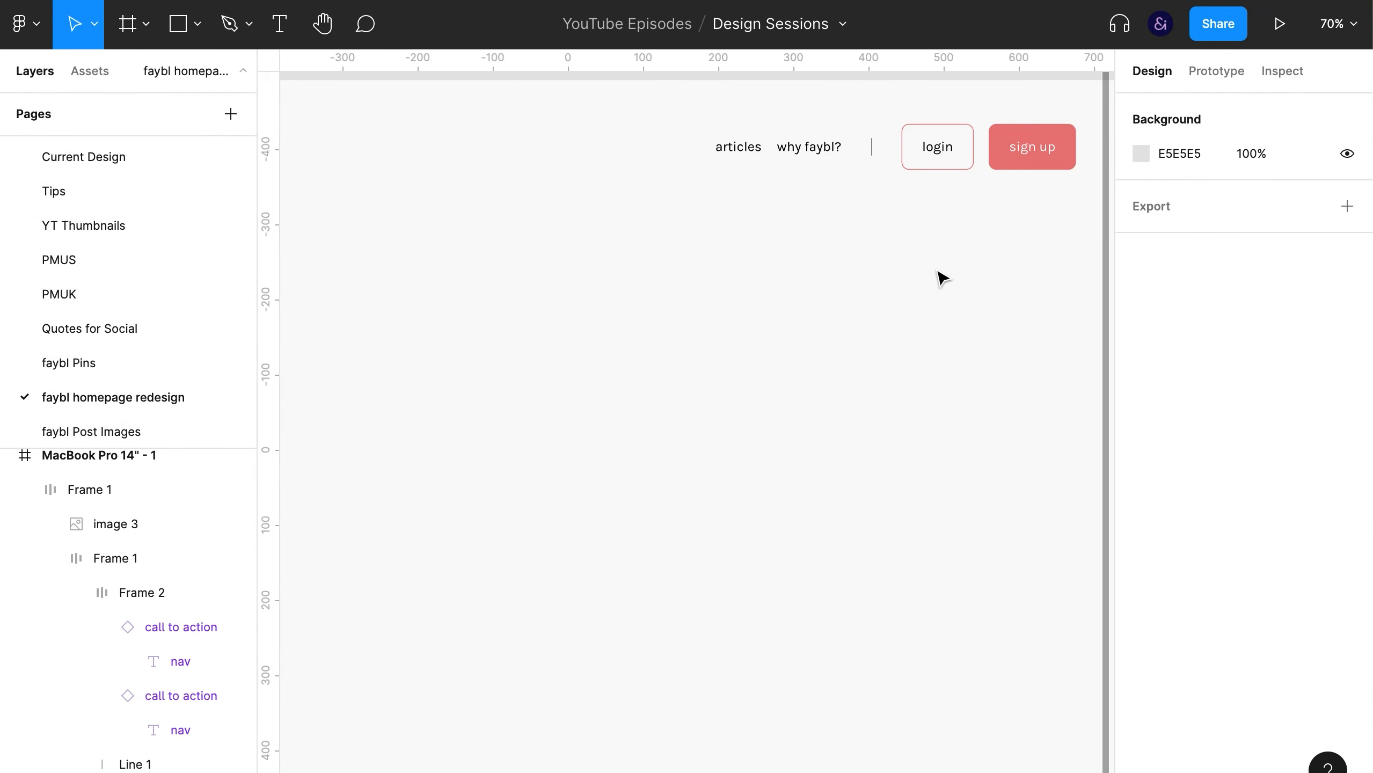
Set the spacing of the row holding the links, divider and buttons to 22
left_click(884, 162)
double_click(971, 145)
left_click(1197, 595)
key("Down")
key("Down")
key("Down")
key("Down")
key("Down")
key("Down")
key("Down")
key("Down")
key("Down")
key("Down")
key("Down")
key("Down")
key("Down")
key("Down")
key("Down")
key("Down")
key("Down")
key("Down")
key("Down")
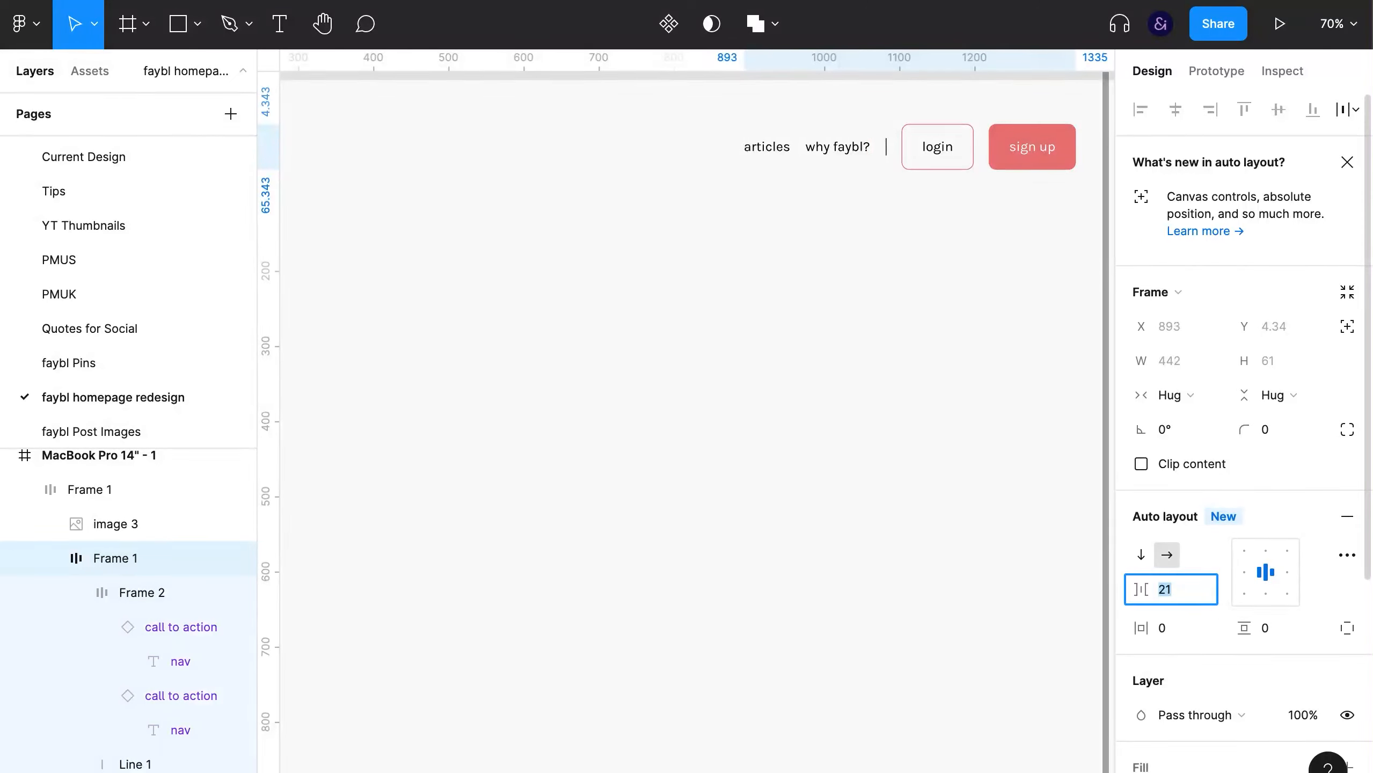
left_click(791, 380)
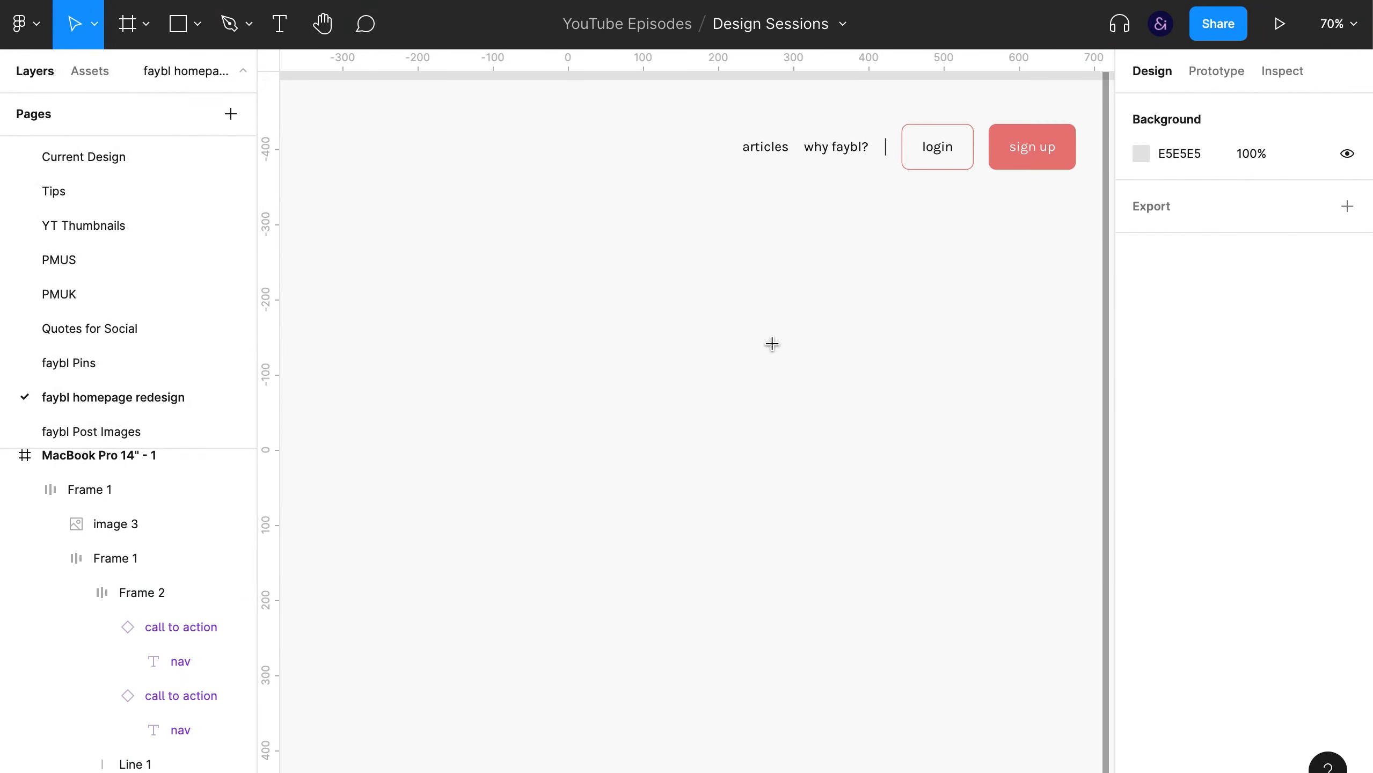
Draw a small circle about 9 by 9 and paste it into the row between the divider line and login
key("o")
left_click(766, 315)
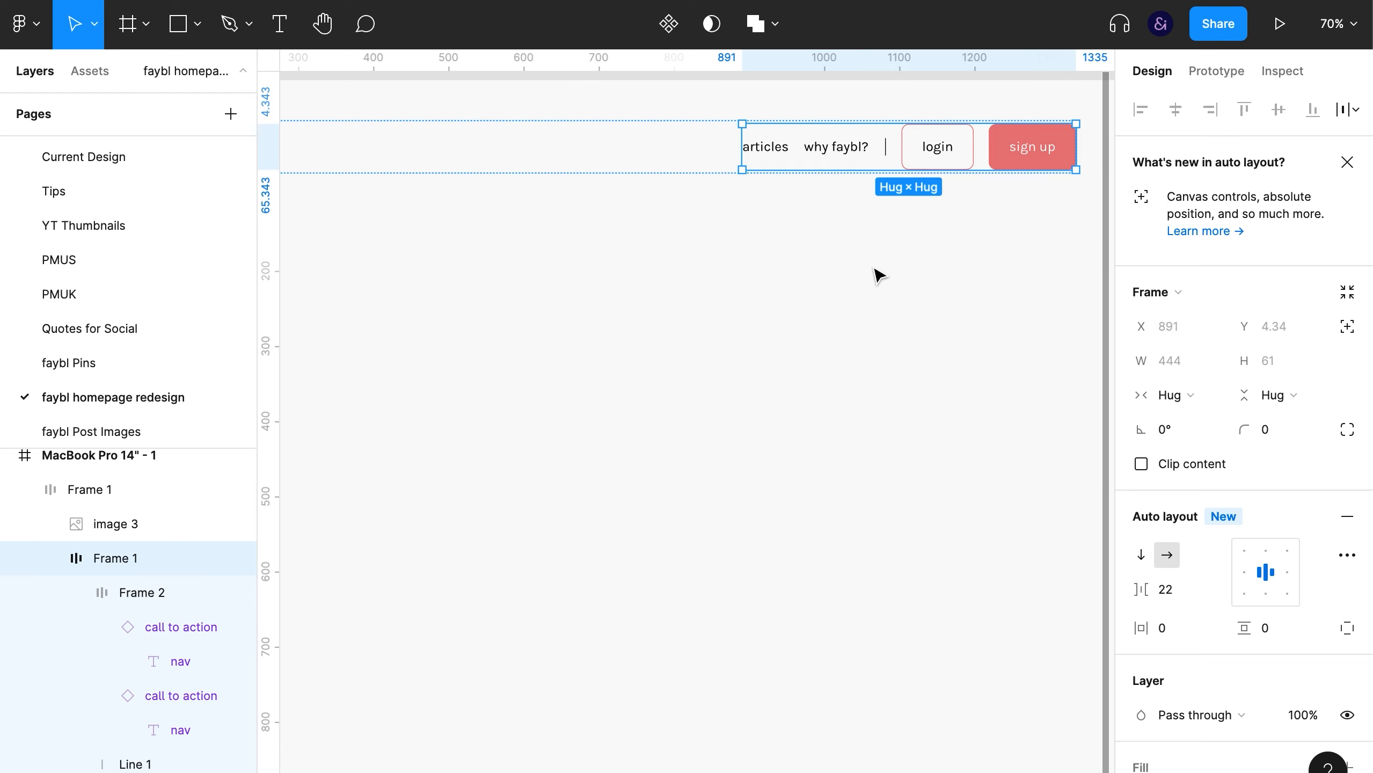
key("ctrl+v")
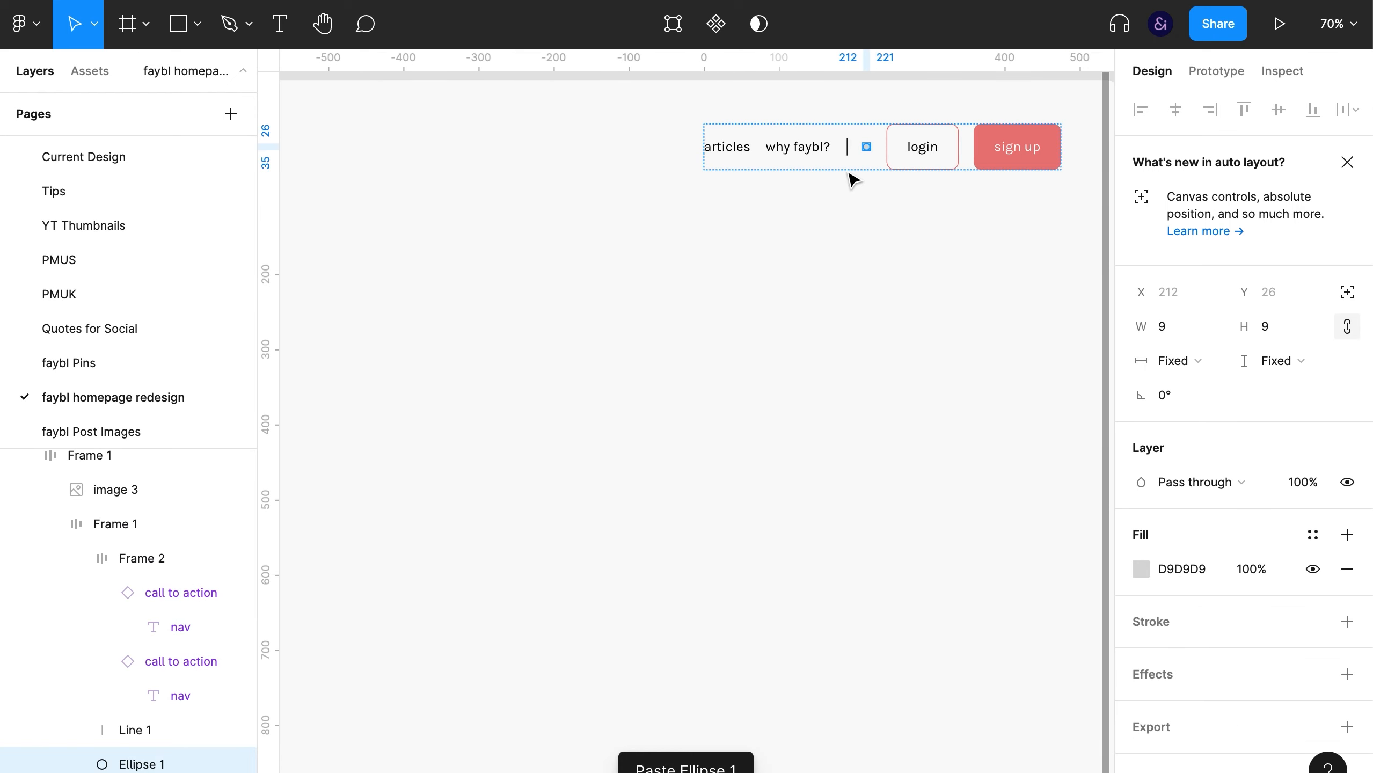
Remove the divider line and resize the circle to a 6 by 6 dot
left_click(895, 316)
left_click(866, 147)
left_click(1274, 325)
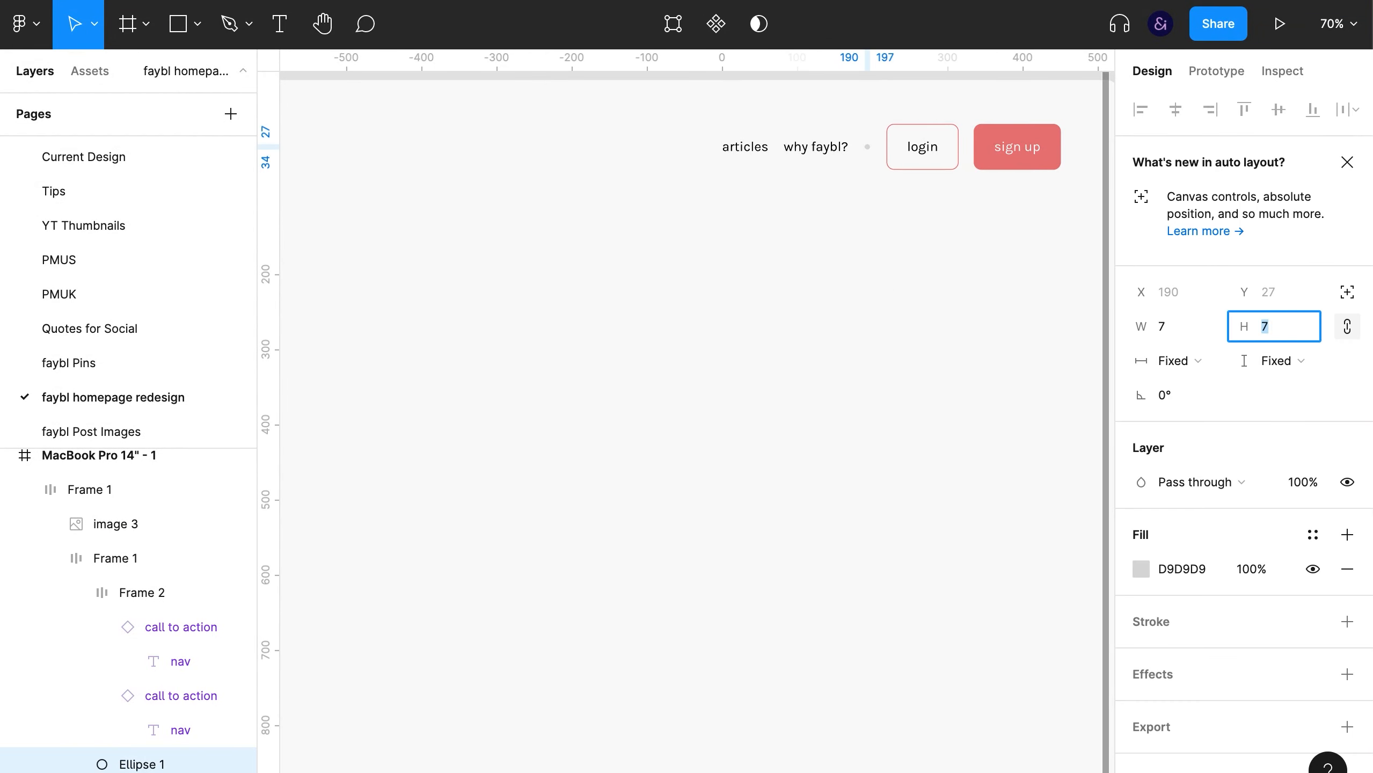
left_click(1039, 340)
left_click(844, 151, "super")
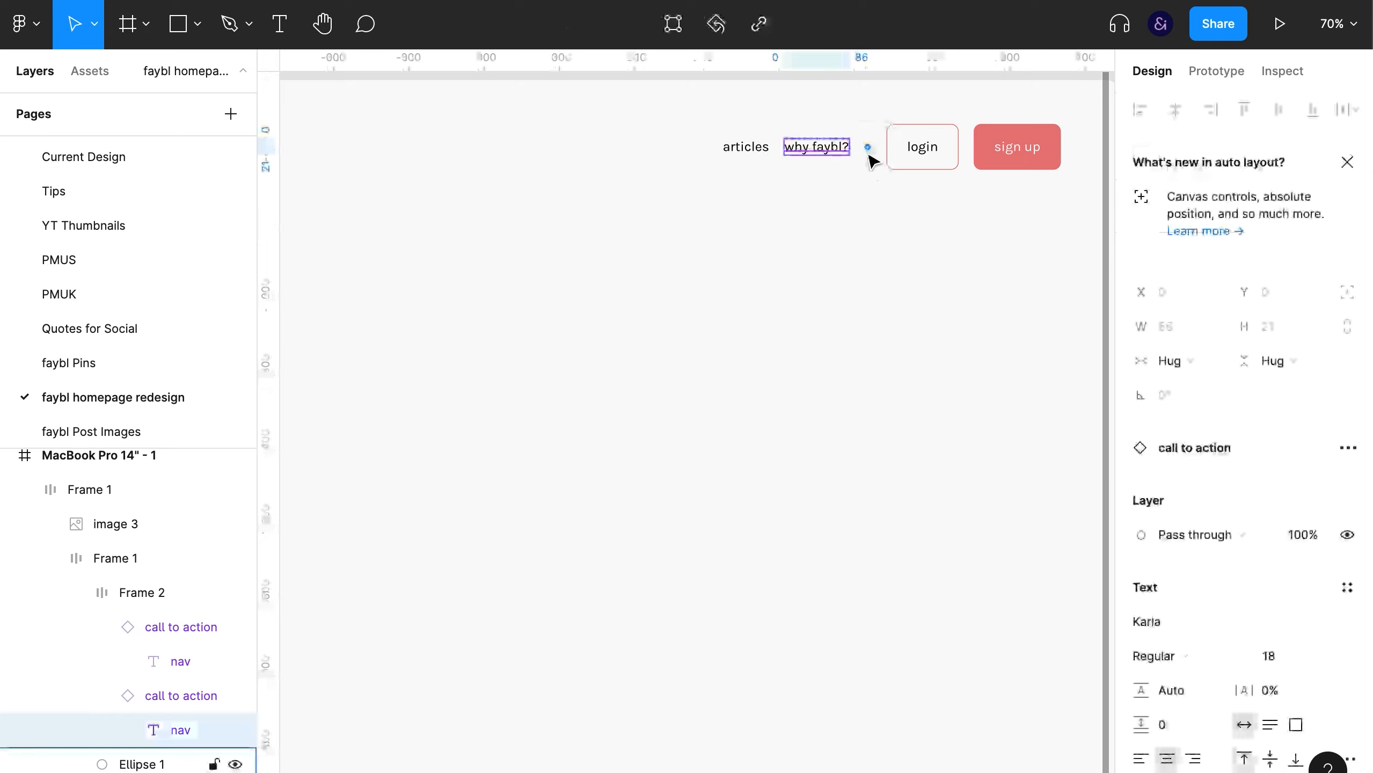
left_click(868, 149)
left_click(1139, 568)
left_click(899, 566)
key("Escape")
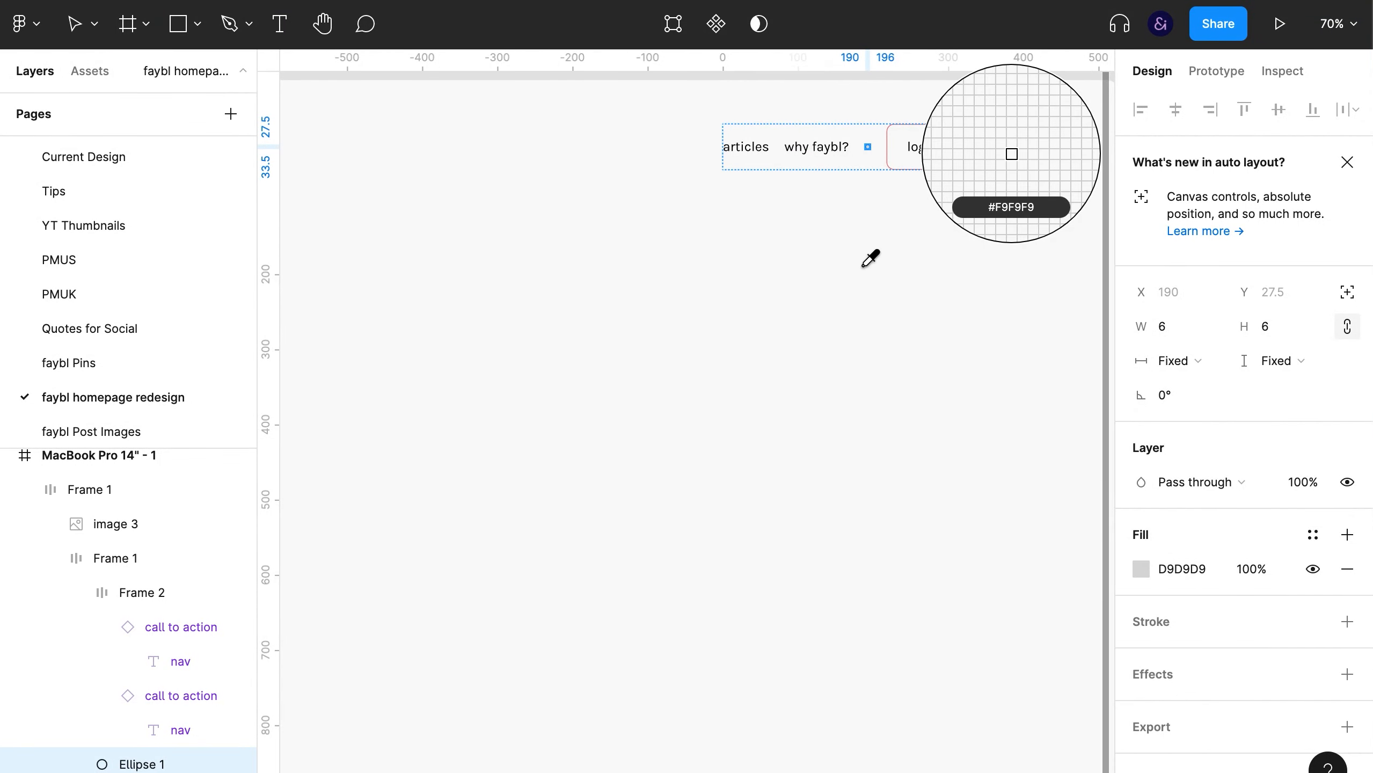
key("Escape")
Set the dot's fill to the sign up button's coral colour (E97A7A) by sampling it from the button
left_click_drag(736, 303, 616, 340)
left_click(640, 224)
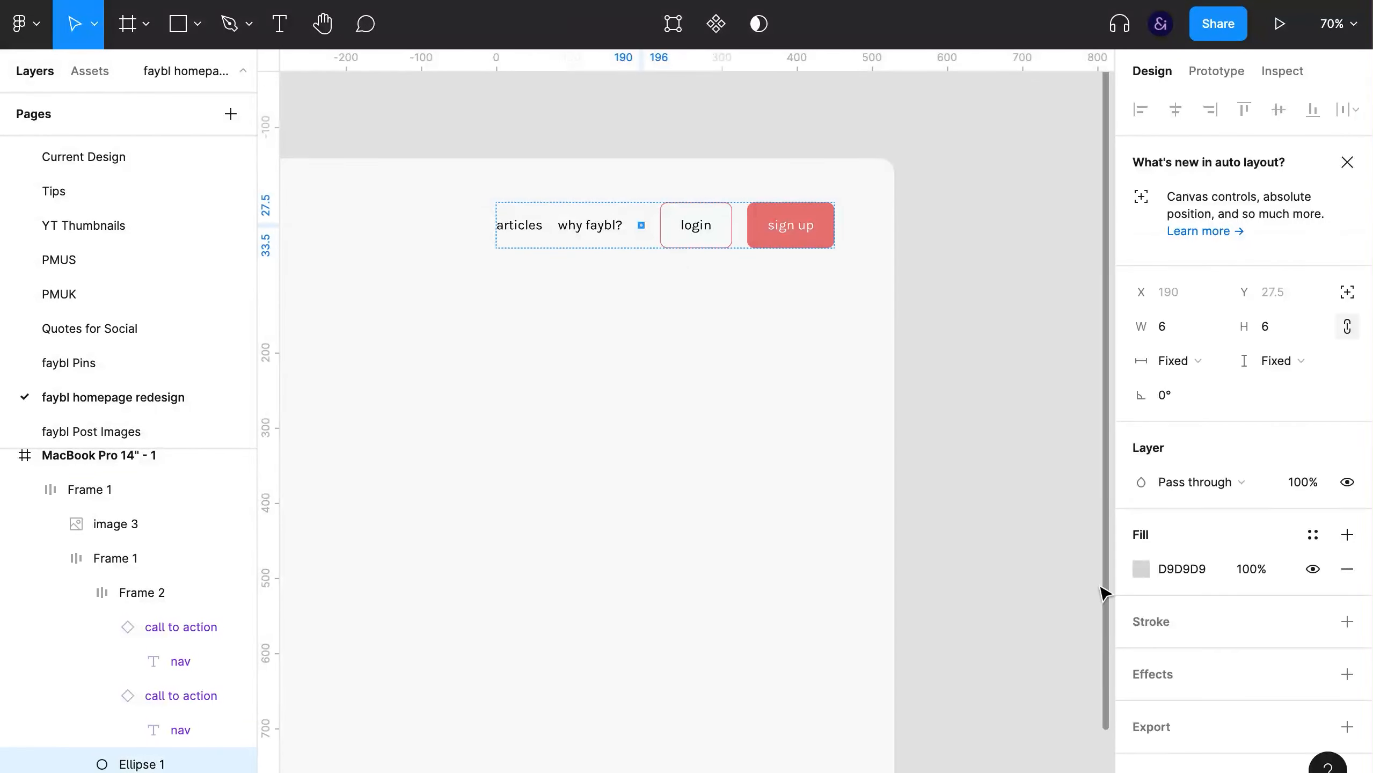
left_click(1139, 568)
left_click(886, 572)
left_click(833, 217)
key("Escape")
key("Escape")
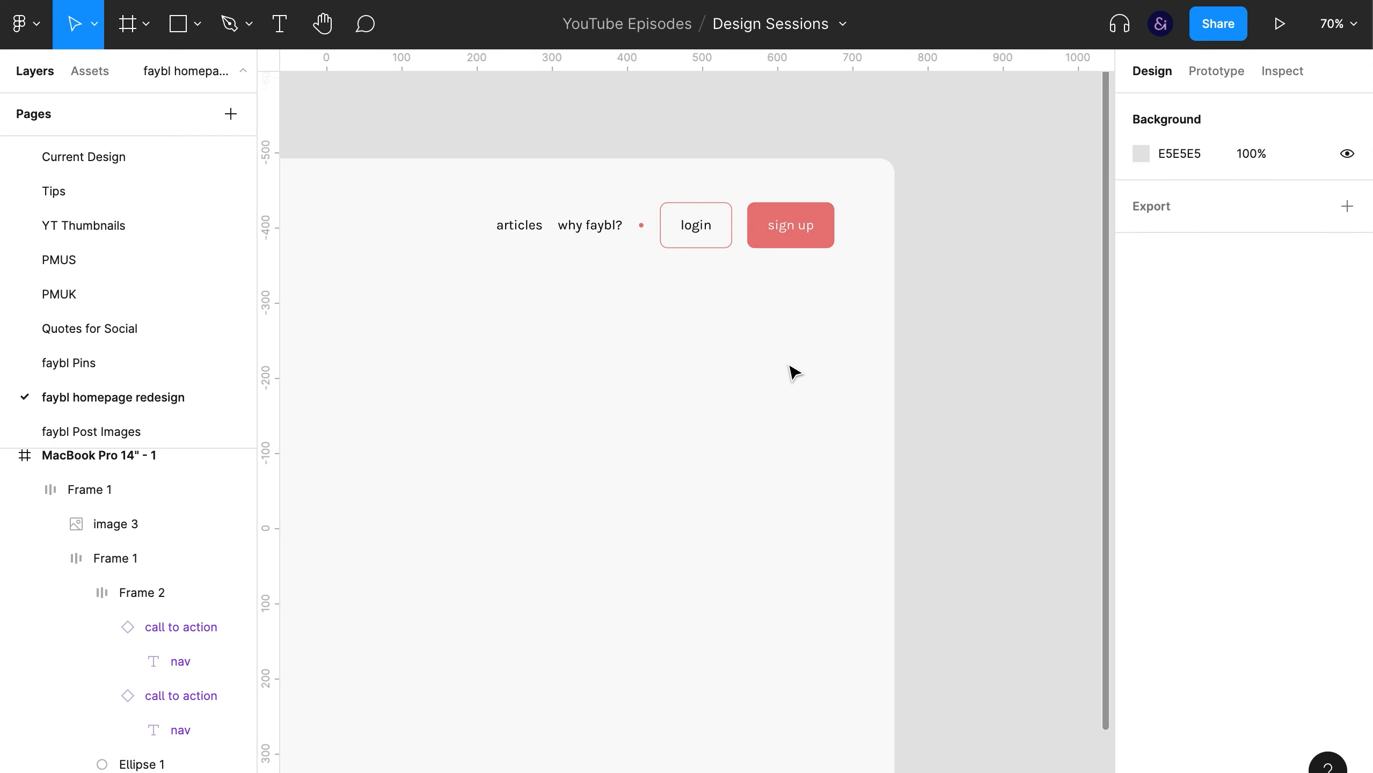
Increase the spacing of the row around the dot slightly and view the whole page without the interface
double_click(591, 227)
left_click(1193, 595)
key("shift+Up")
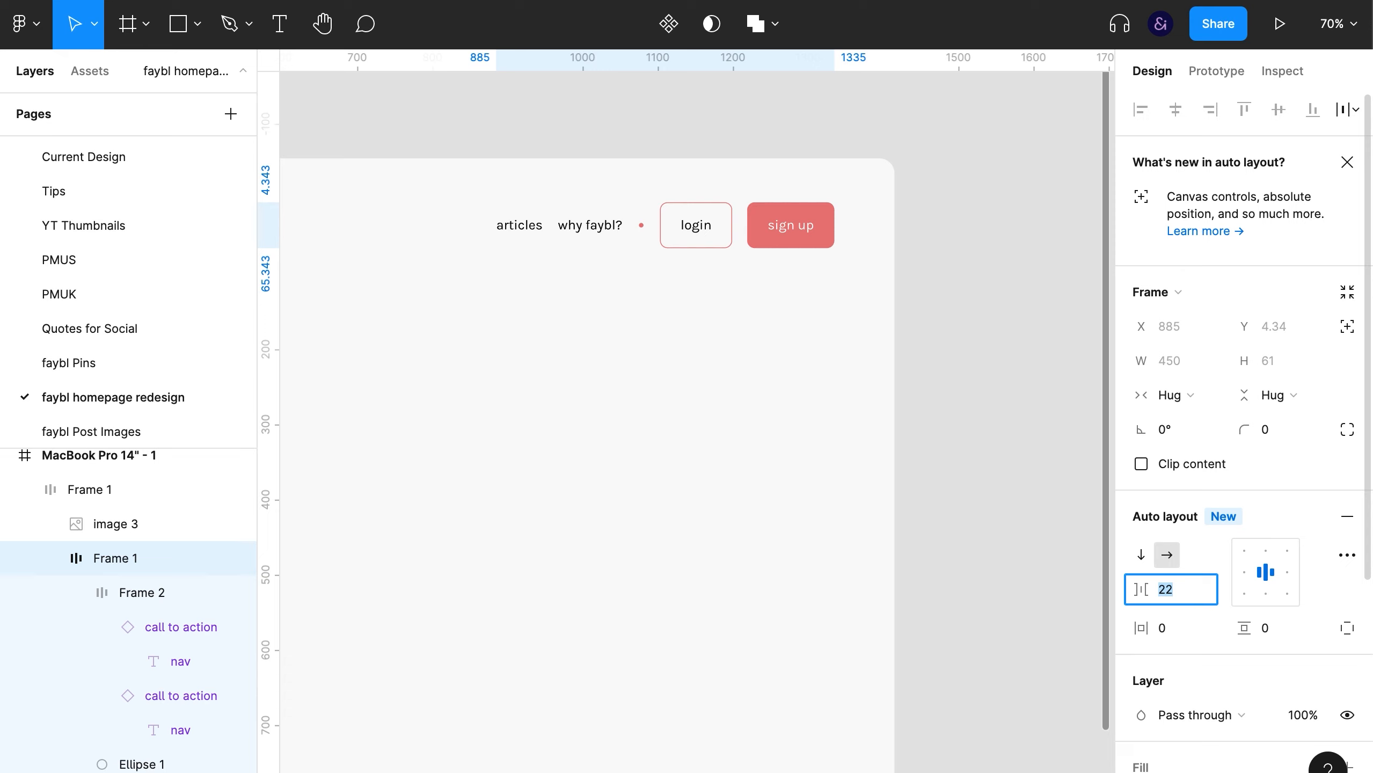
left_click(873, 539)
key("shift+1")
key("super+backslash")
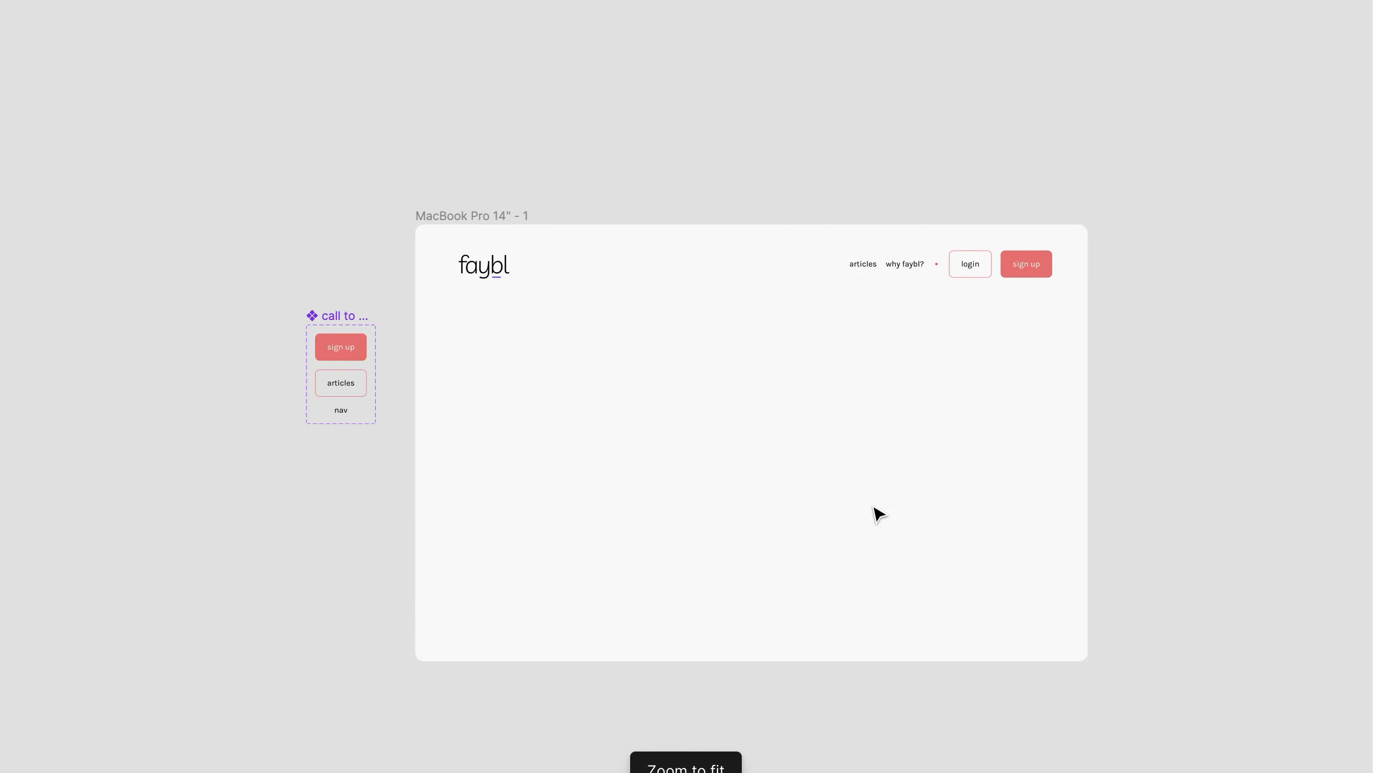
Make the coral dot between the navigation links and login slightly smaller, then show the whole page without the interface
key("shift+1")
left_click_drag(1028, 431, 873, 433)
key("super+backslash")
left_click_drag(901, 387, 811, 413)
left_click(846, 133, "super")
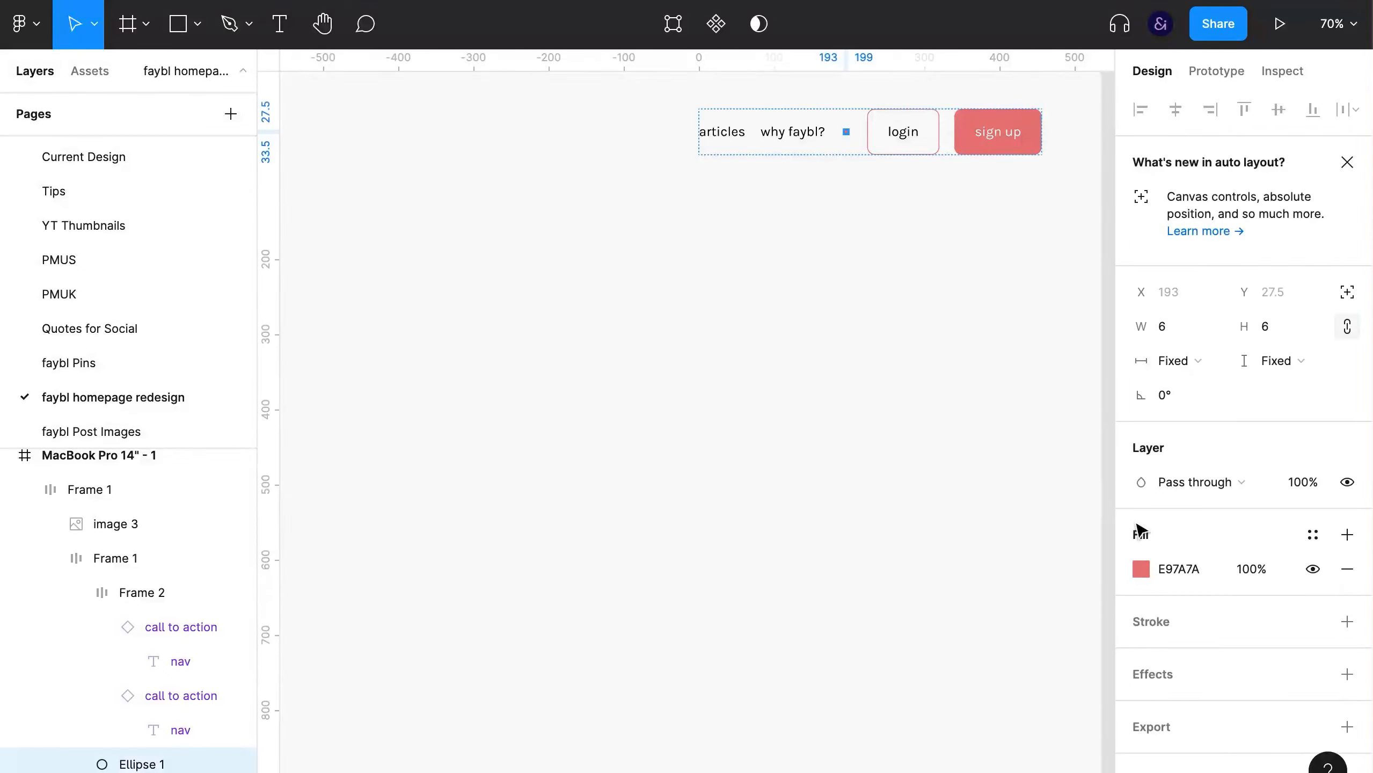
left_click(1302, 328)
left_click(976, 379)
key("super+backslash")
key("shift+1")
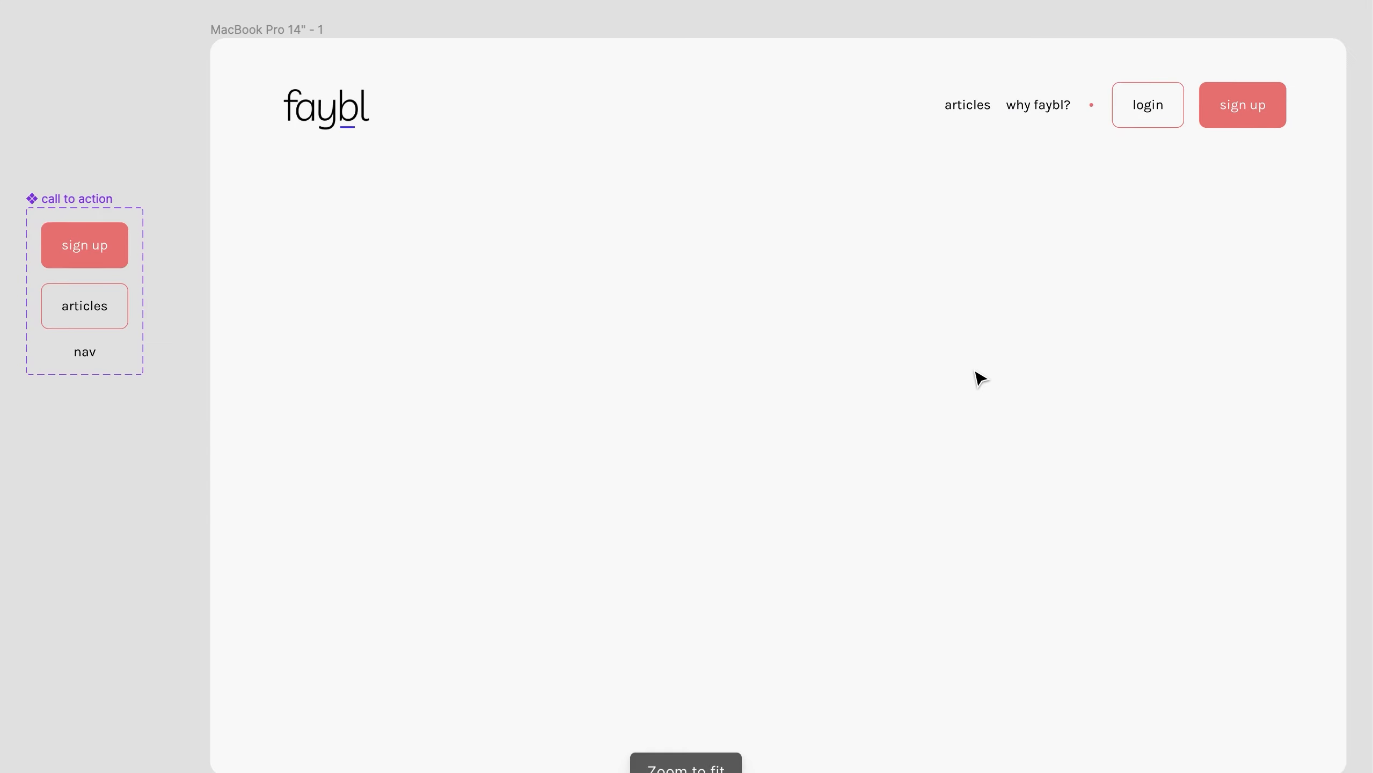
Increase the gap between the navigation links, the coral dot and the buttons in the header row to 30
left_click(1069, 106)
key("super+backslash")
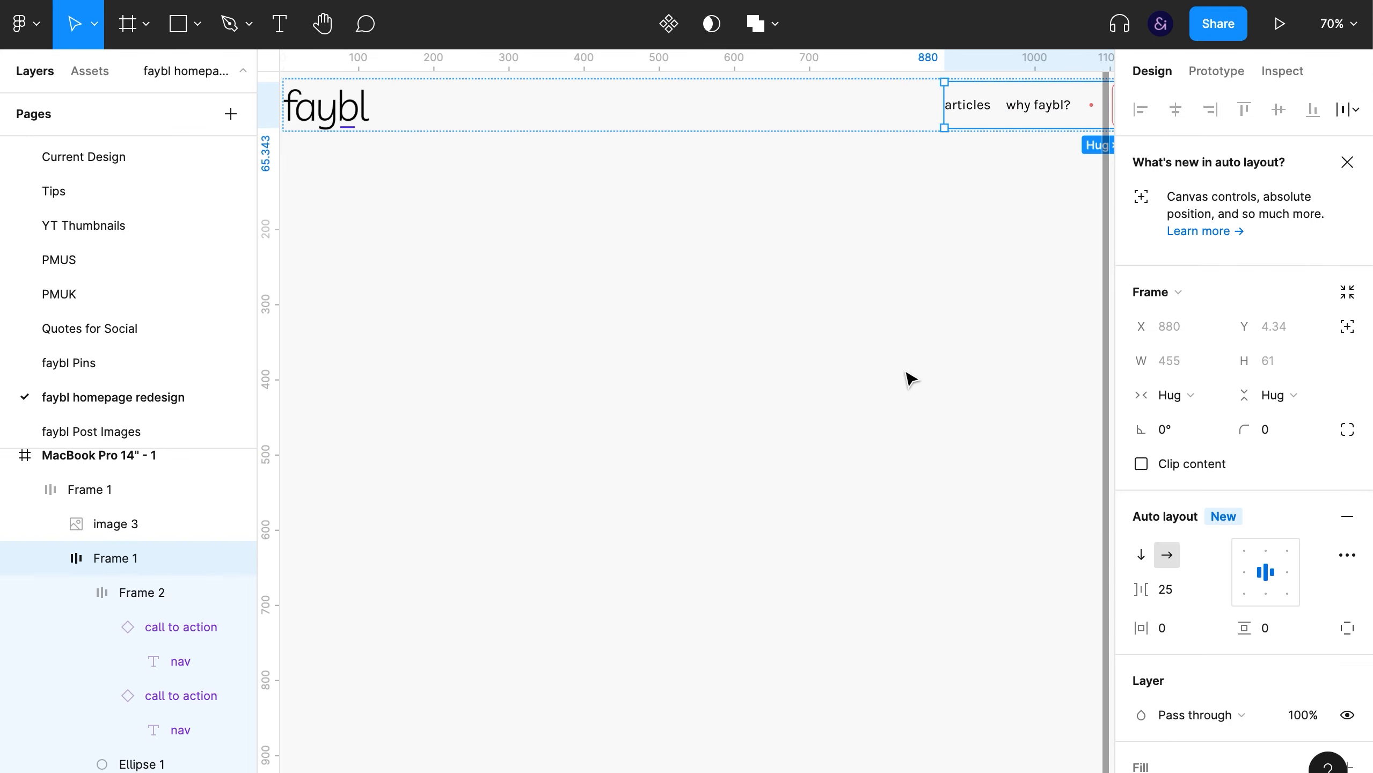
left_click(1165, 590)
key("Up")
key("super+backslash")
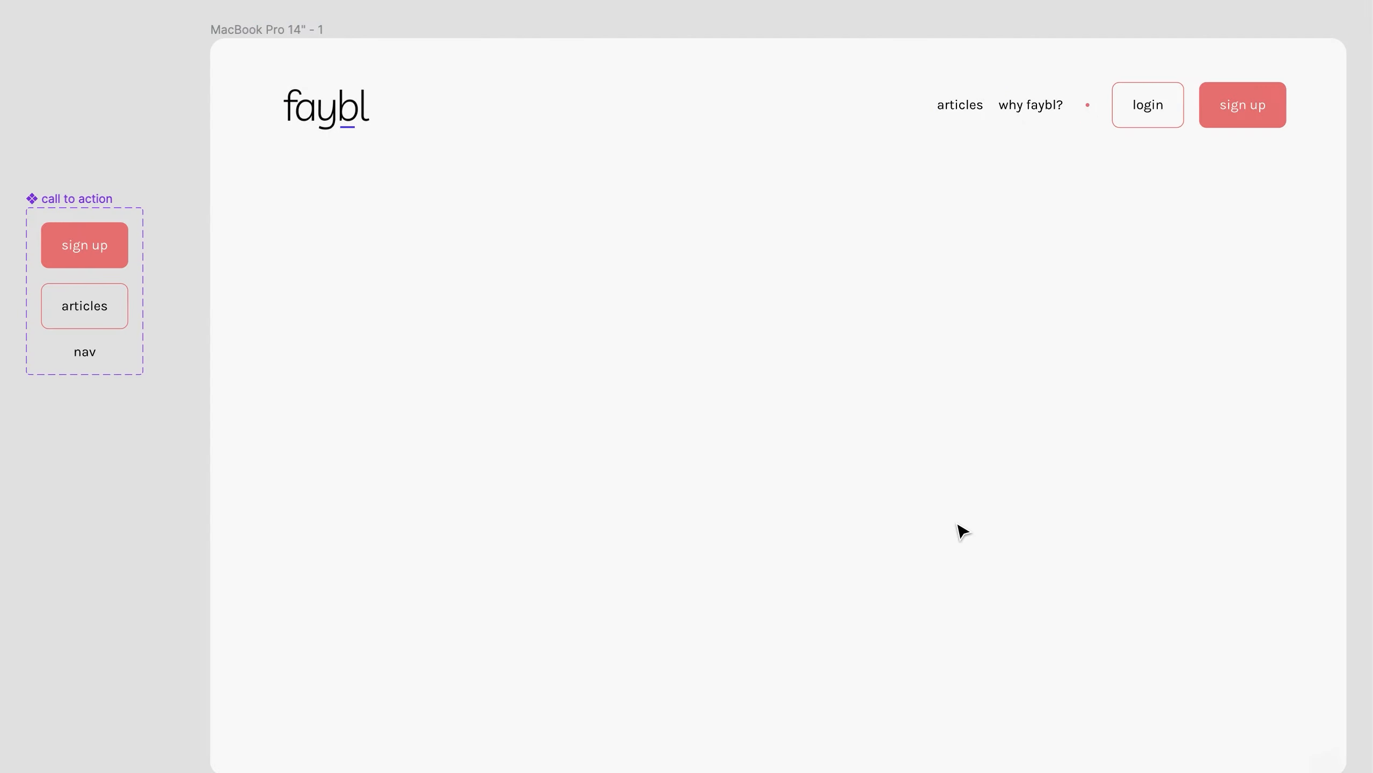
Colour the articles text in the Secondary call to action variant E97A7A to match its stroke, then show the whole page without the interface
left_click(86, 307)
key("super+backslash")
scroll(1174, 593, "down", 10)
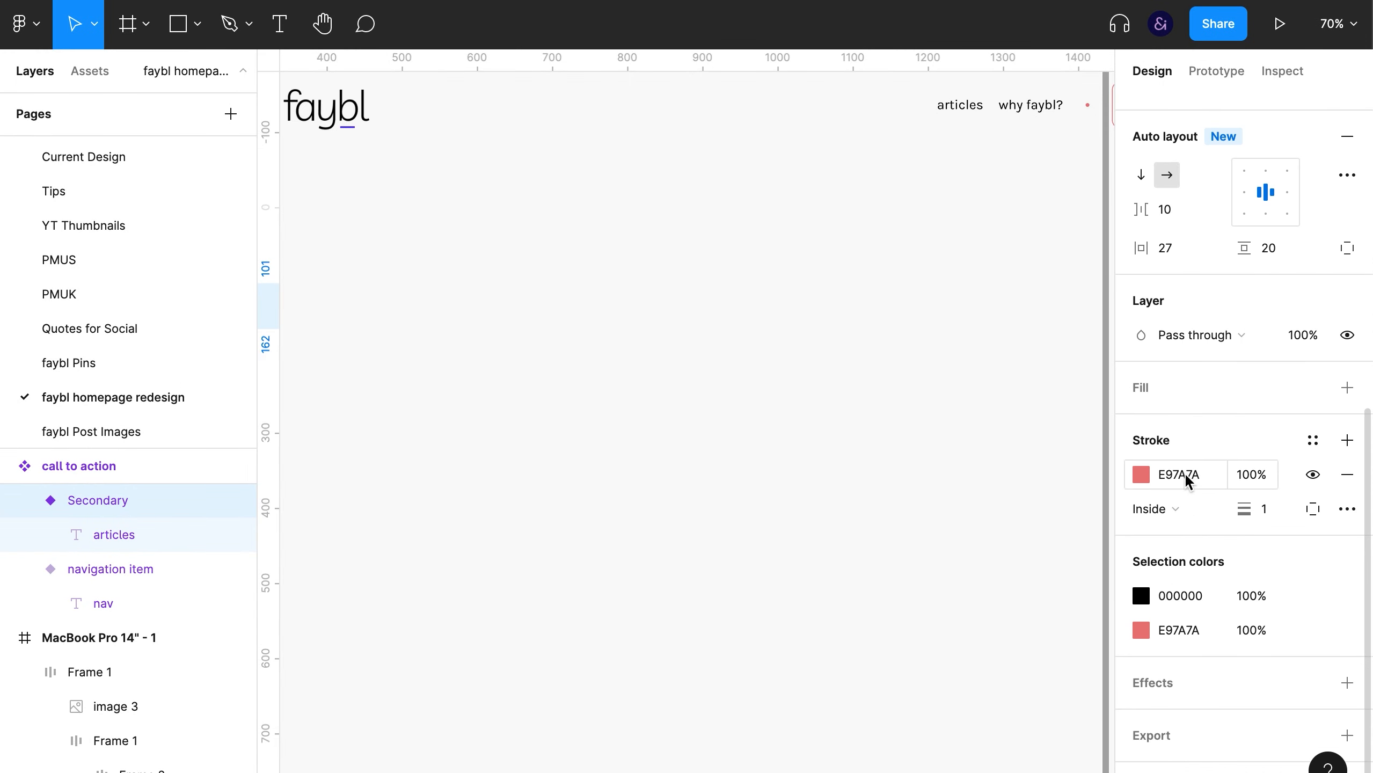
left_click(677, 420)
left_click_drag(677, 420, 955, 523)
double_click(382, 409)
scroll(1174, 587, "down", 7)
left_click(1194, 603)
type("E97A7A")
key("Return")
left_click(978, 502)
key("super+backslash")
key("shift+1")
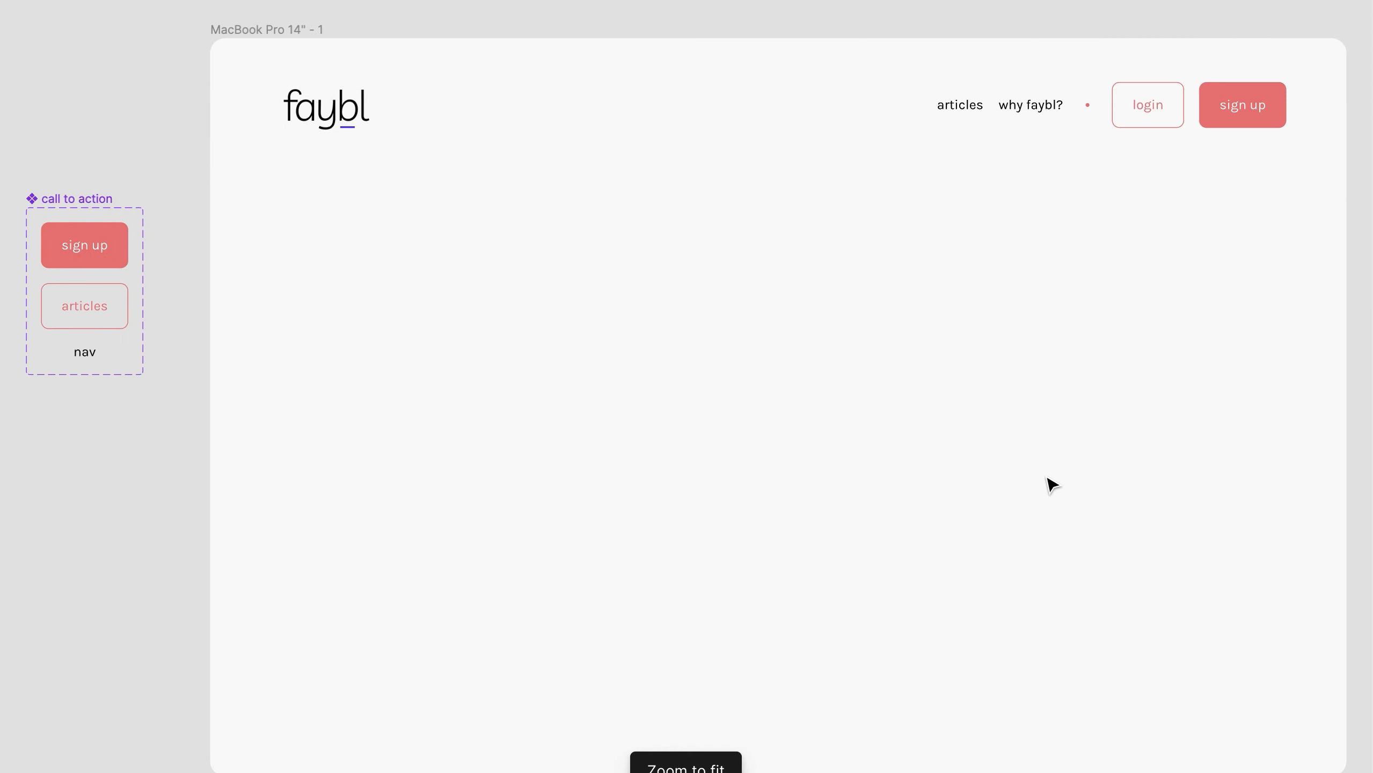
Reduce the vertical padding of the Primary sign up variant in the call to action component to 17
left_click(72, 243)
left_click(59, 316)
left_click(70, 261)
key("super+backslash")
left_click_drag(423, 341, 750, 381)
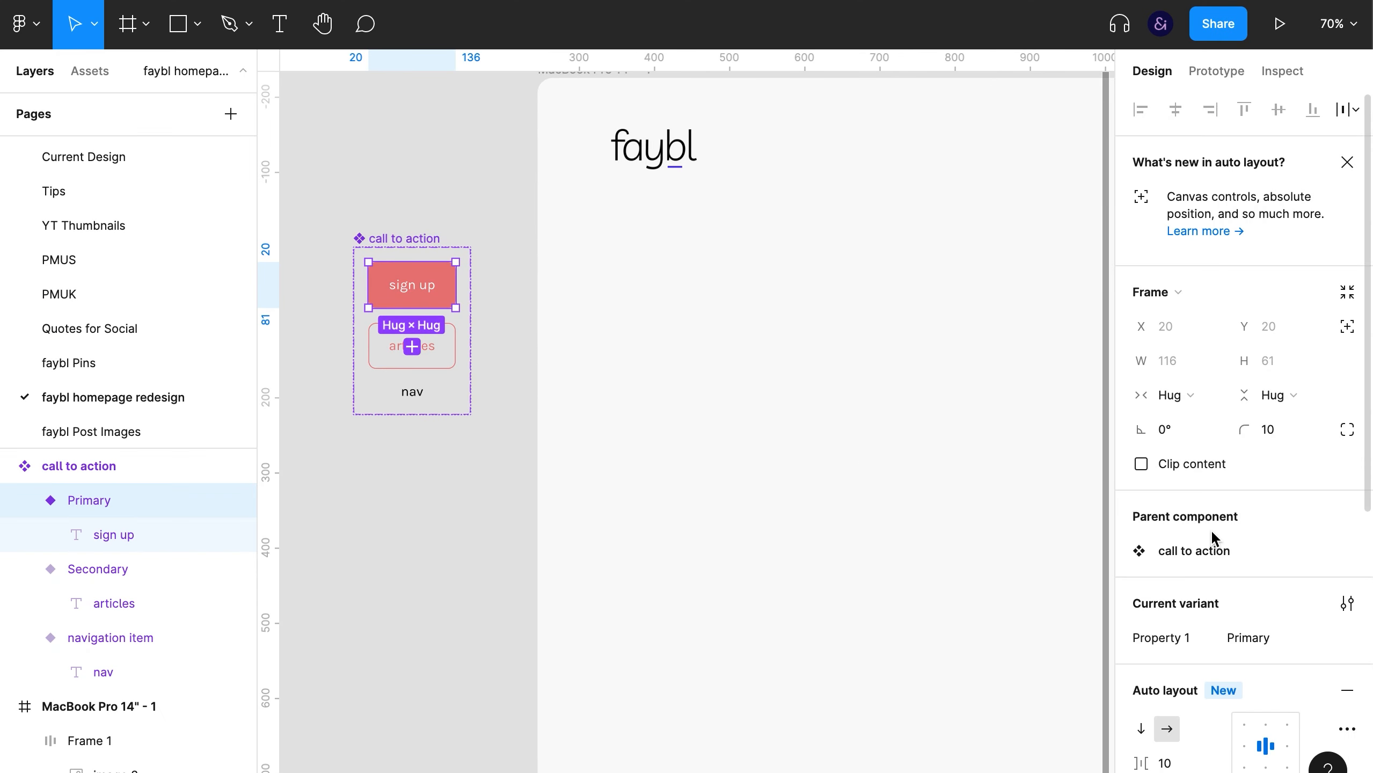
scroll(1213, 540, "down", 5)
left_click(1283, 430)
left_click_drag(1246, 433, 1136, 433)
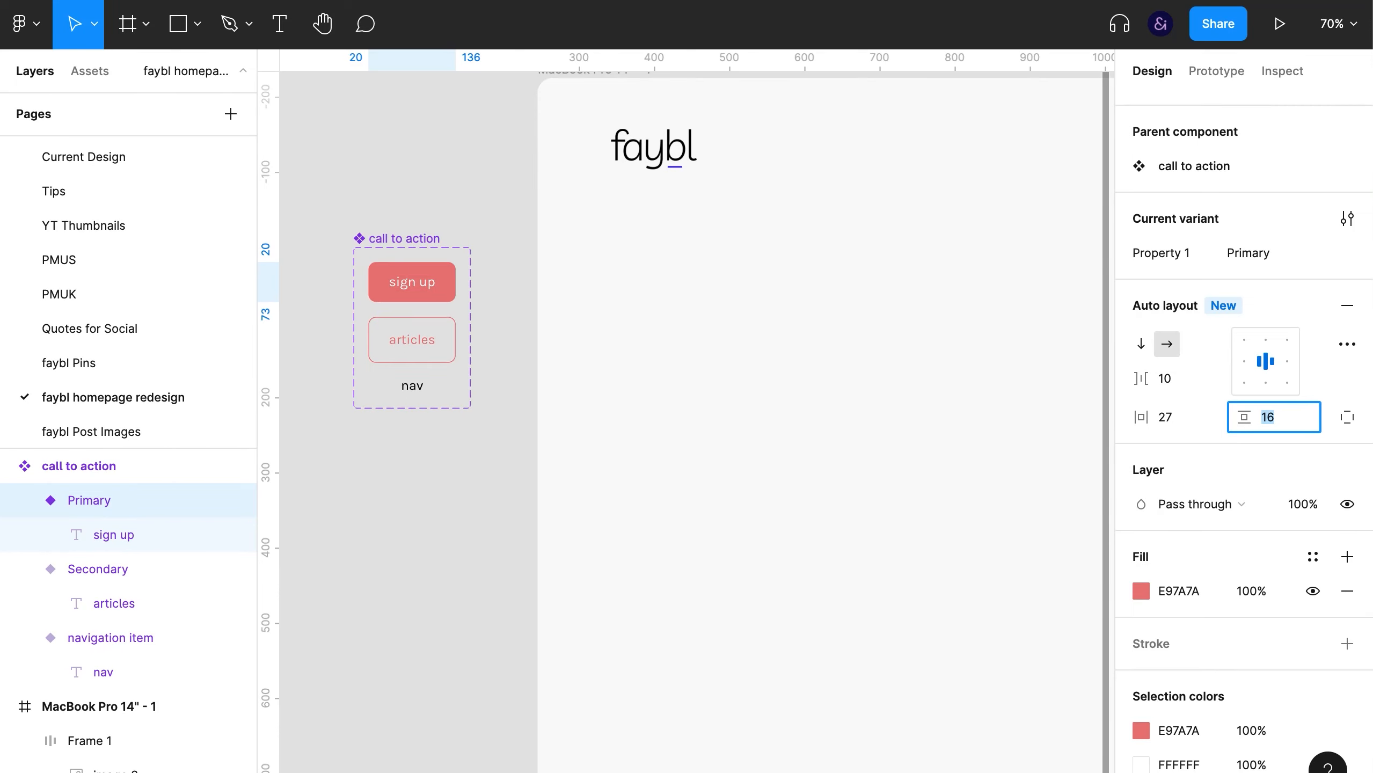
Set the Secondary variant's vertical padding to 17 to match the Primary, then show the whole page without the interface
left_click(447, 353)
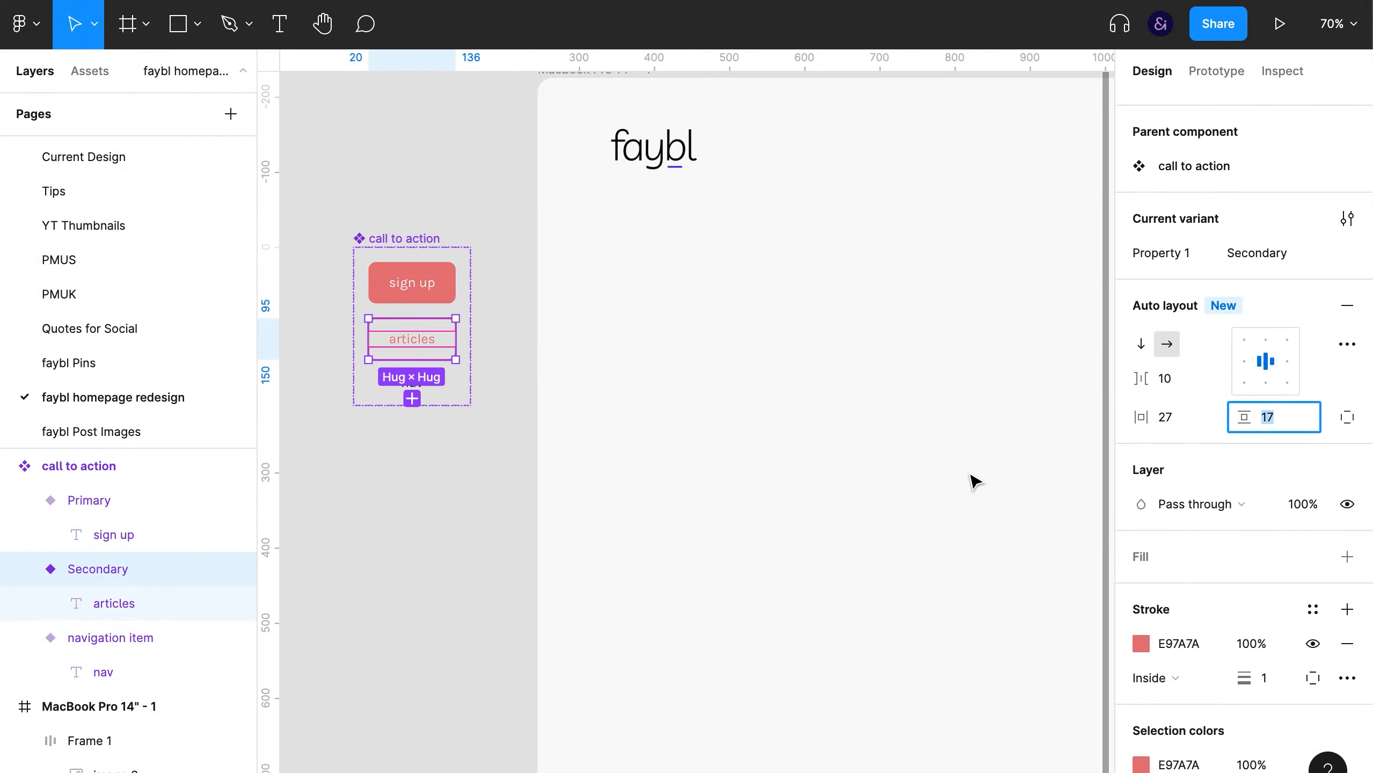
left_click(972, 476)
scroll(701, 543, "right", 5)
key("super+backslash")
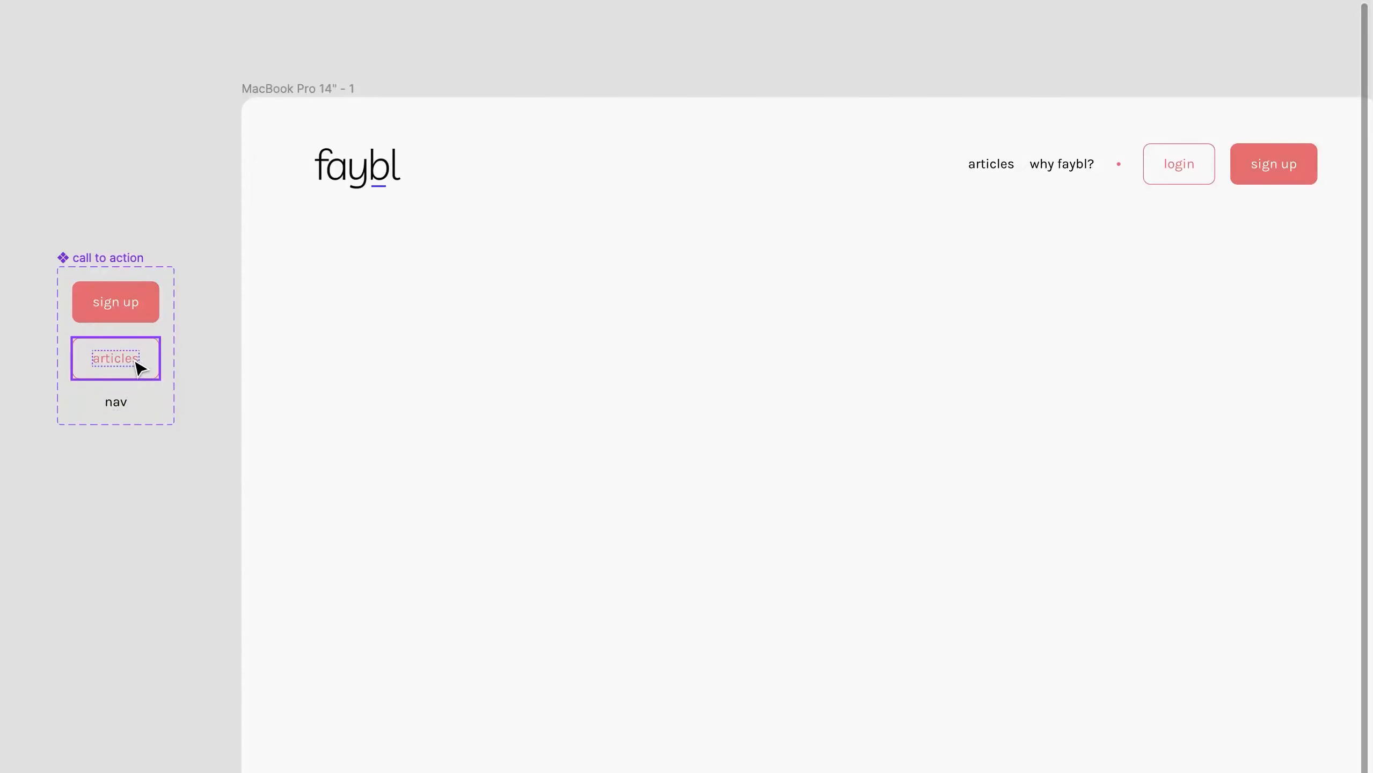
scroll(445, 369, "right", 10)
key("super+backslash")
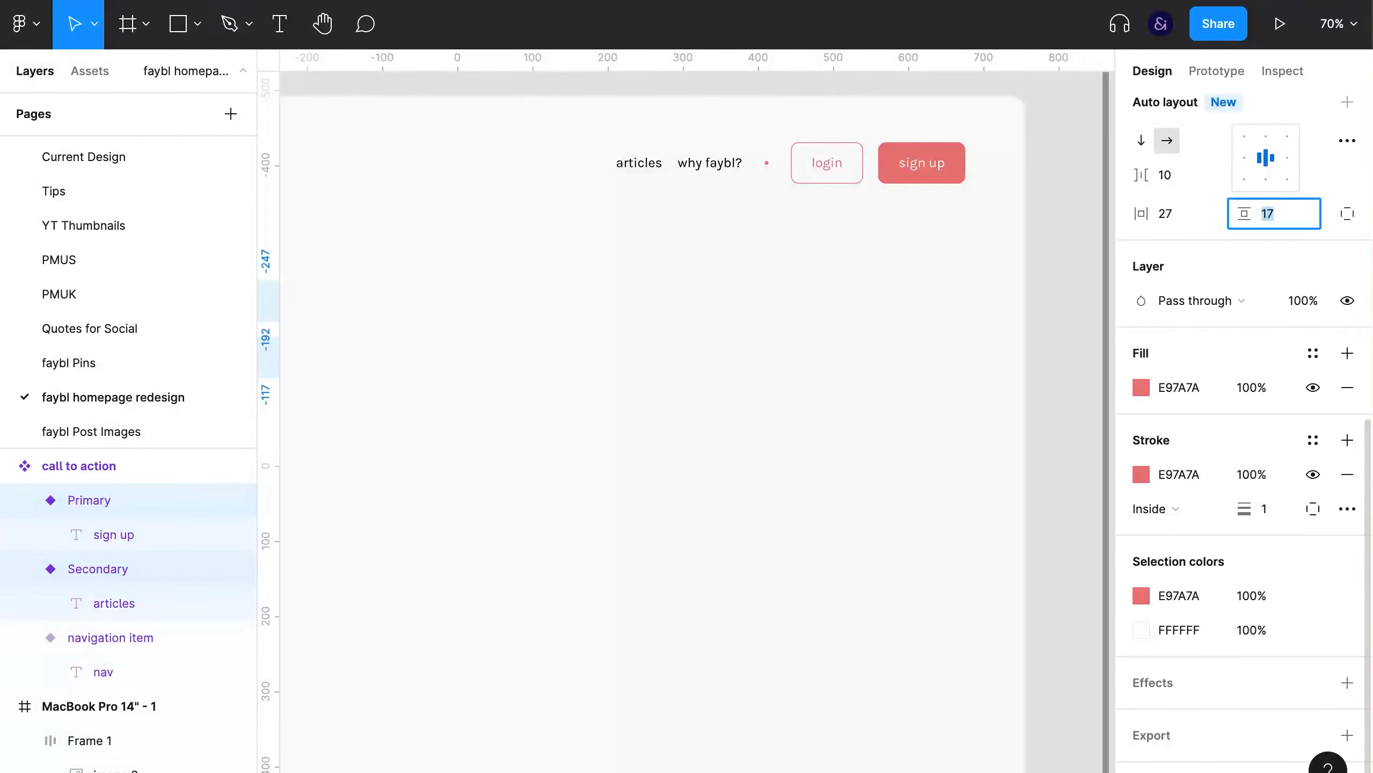
left_click(904, 378)
key("super+backslash")
key("shift+1")
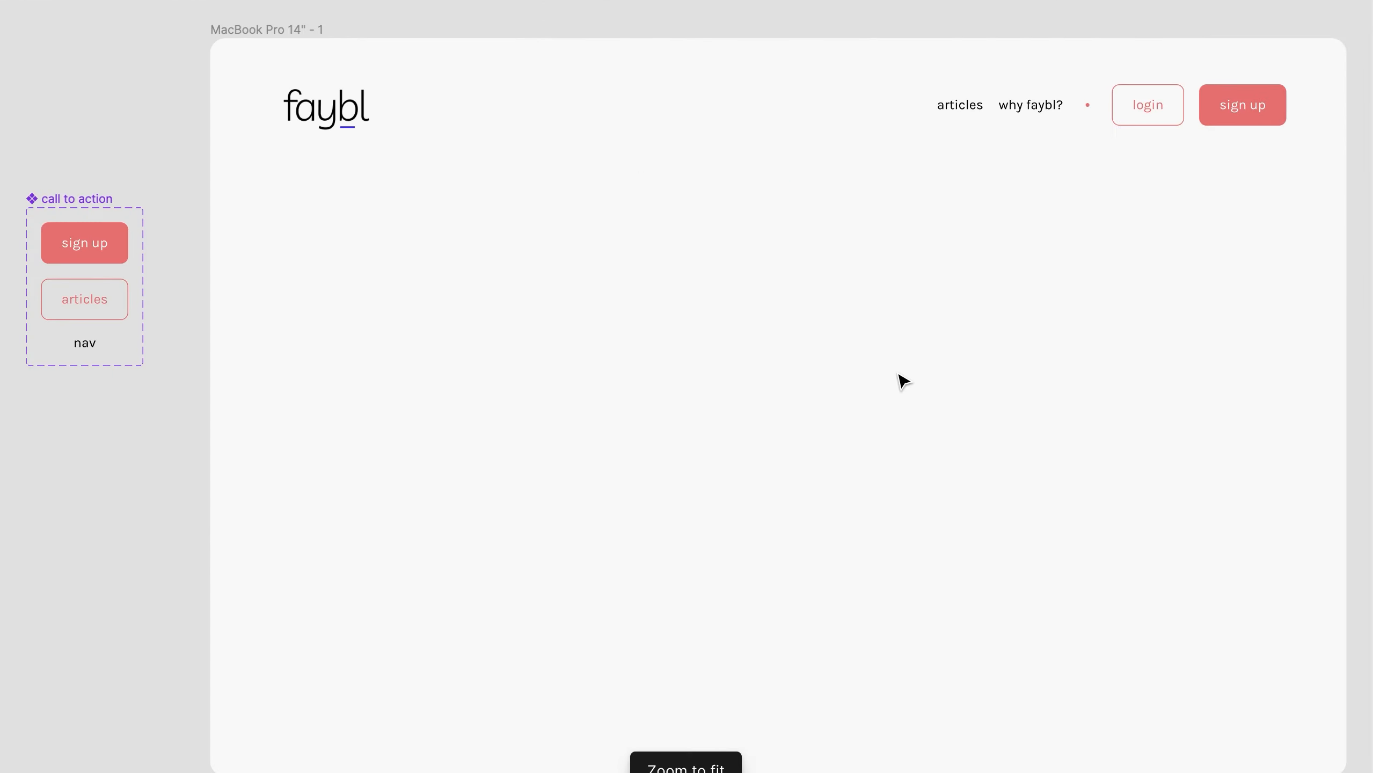
Add centred hero text below the header reading "Build self-confidence" and, on a second line, "with achievement focused jorunalling"
type("Build self-confidence with achievement focused jorunalling")
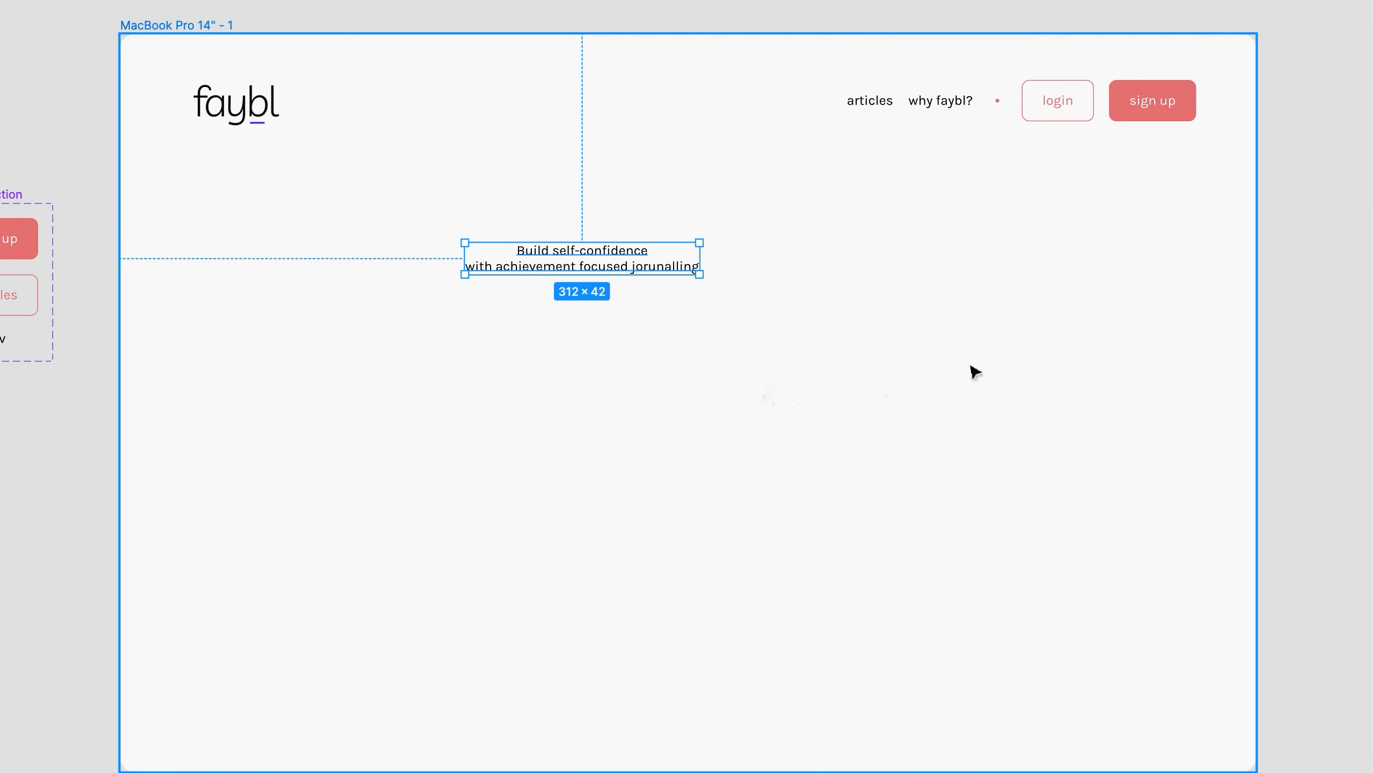
key("super+backslash")
scroll(1212, 550, "down", 3)
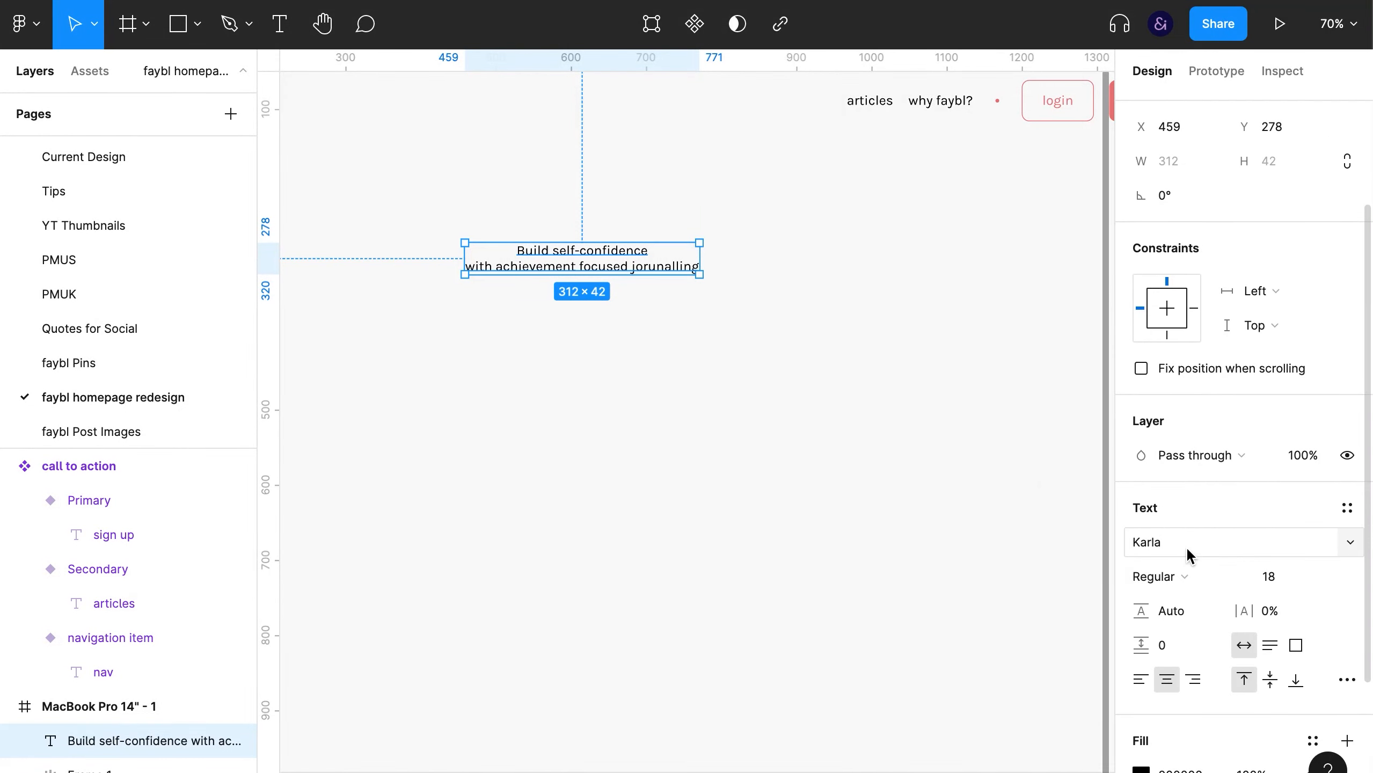
key("super+backslash")
Preview "Build self-confidence" in different typefaces with the Font Preview plugin and apply Asap to the hero text
right_click(645, 266)
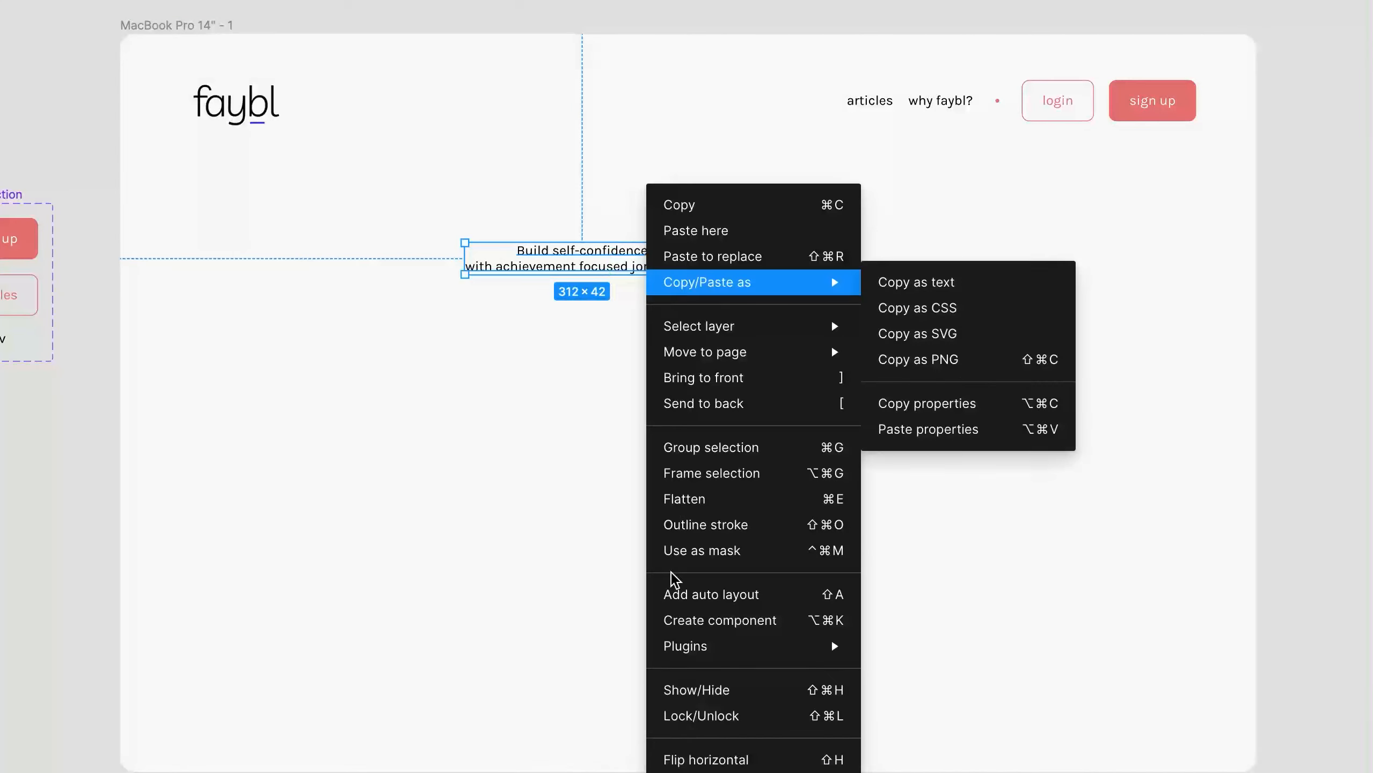
mouse_move(751, 646)
left_click(990, 436)
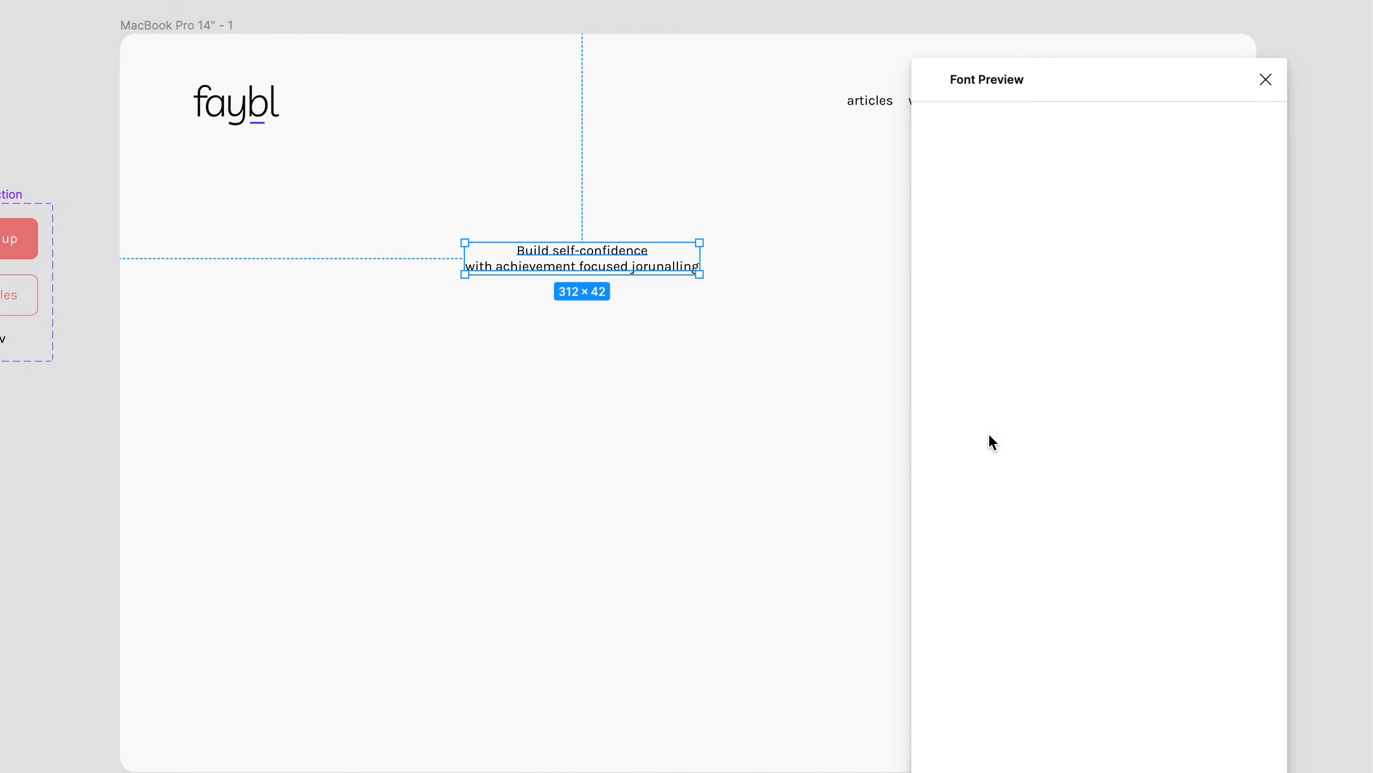
left_click(1101, 153)
type("b")
key("BackSpace")
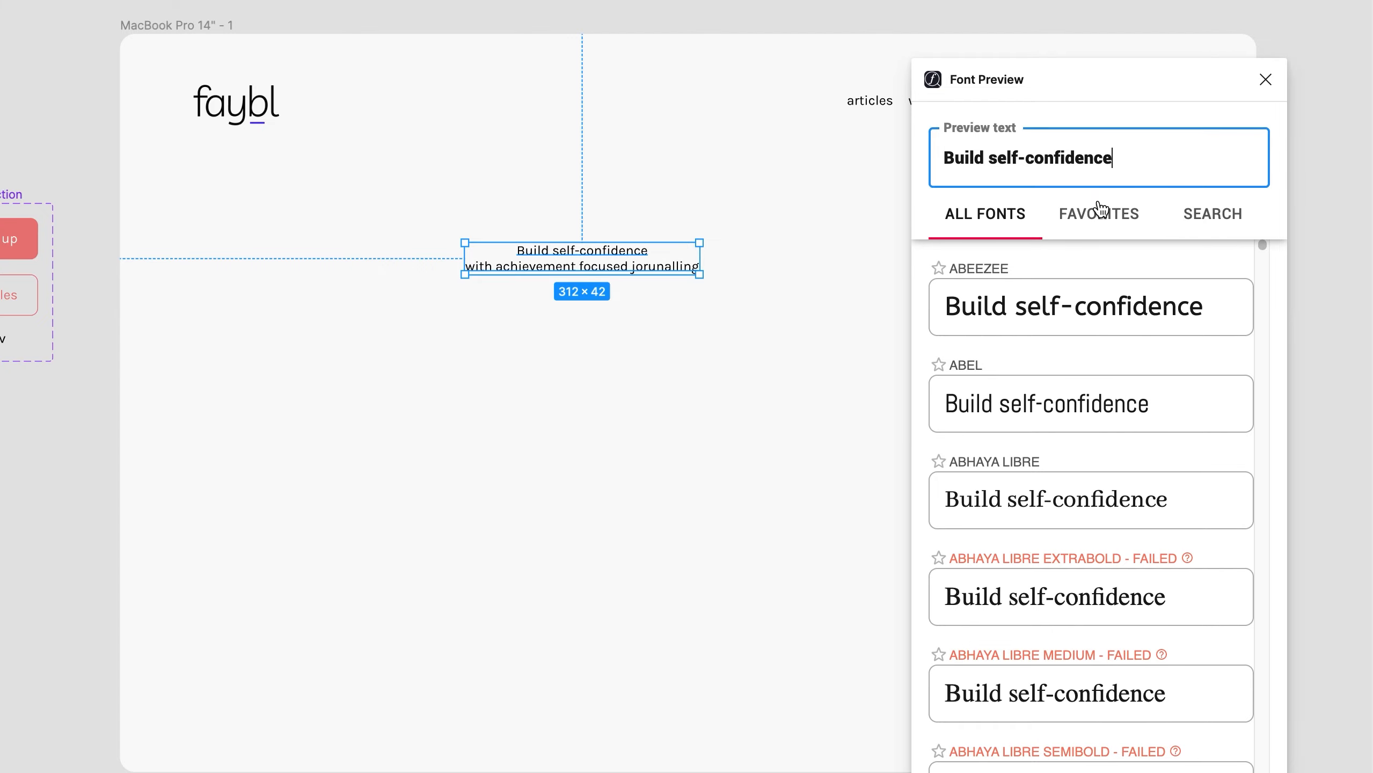
scroll(1119, 348, "down", 1)
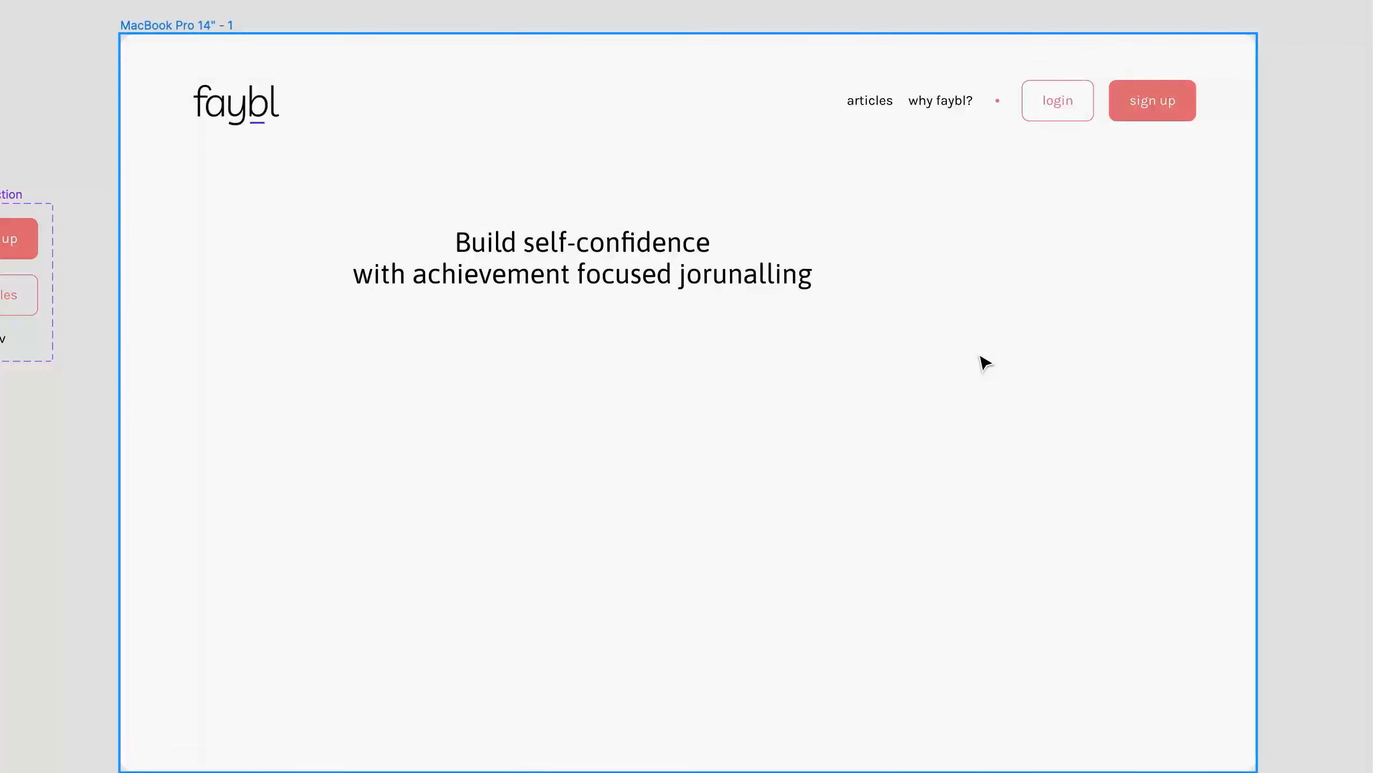
Set the weight of the hero text's first line, "Build self-confidence", to SemiBold
key("super+backslash")
left_click(768, 271)
scroll(1193, 533, "down", 5)
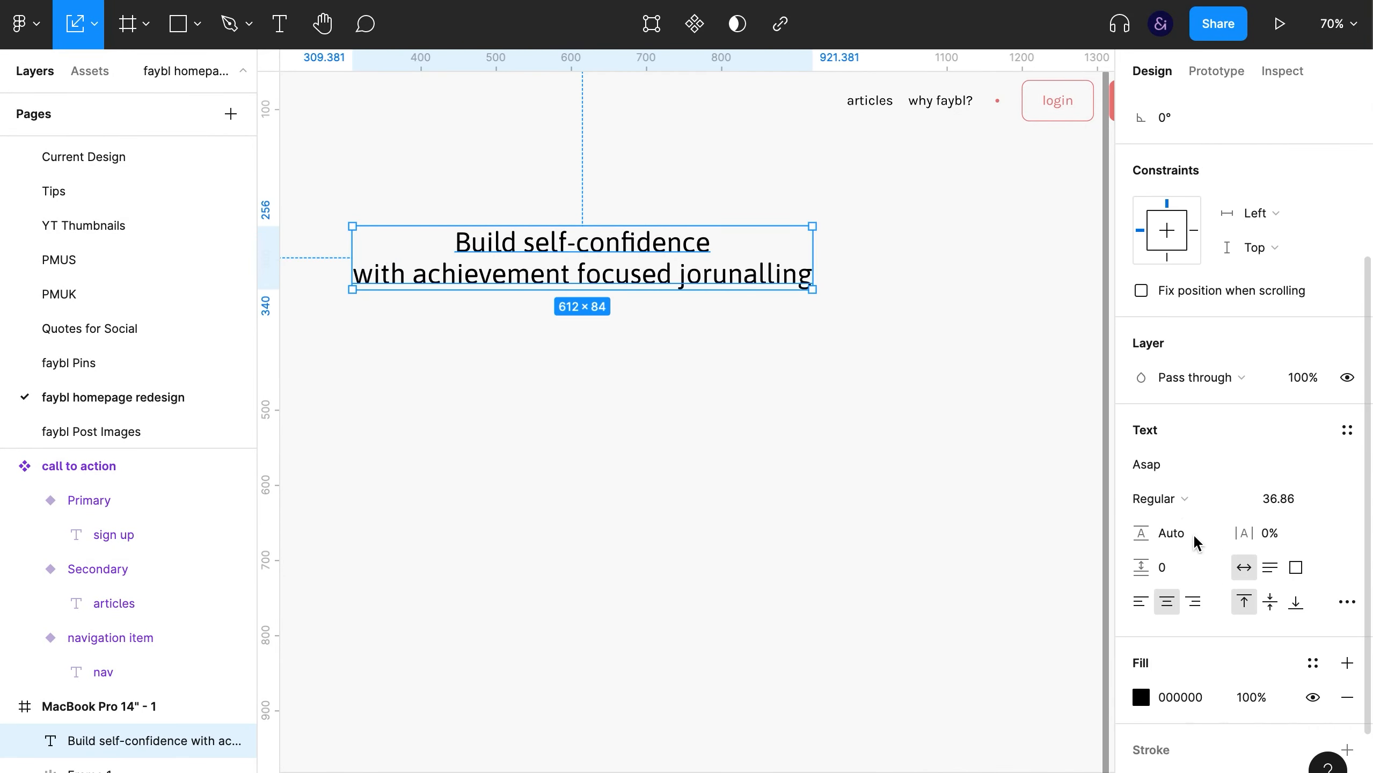
double_click(703, 244)
left_click_drag(710, 243, 536, 242)
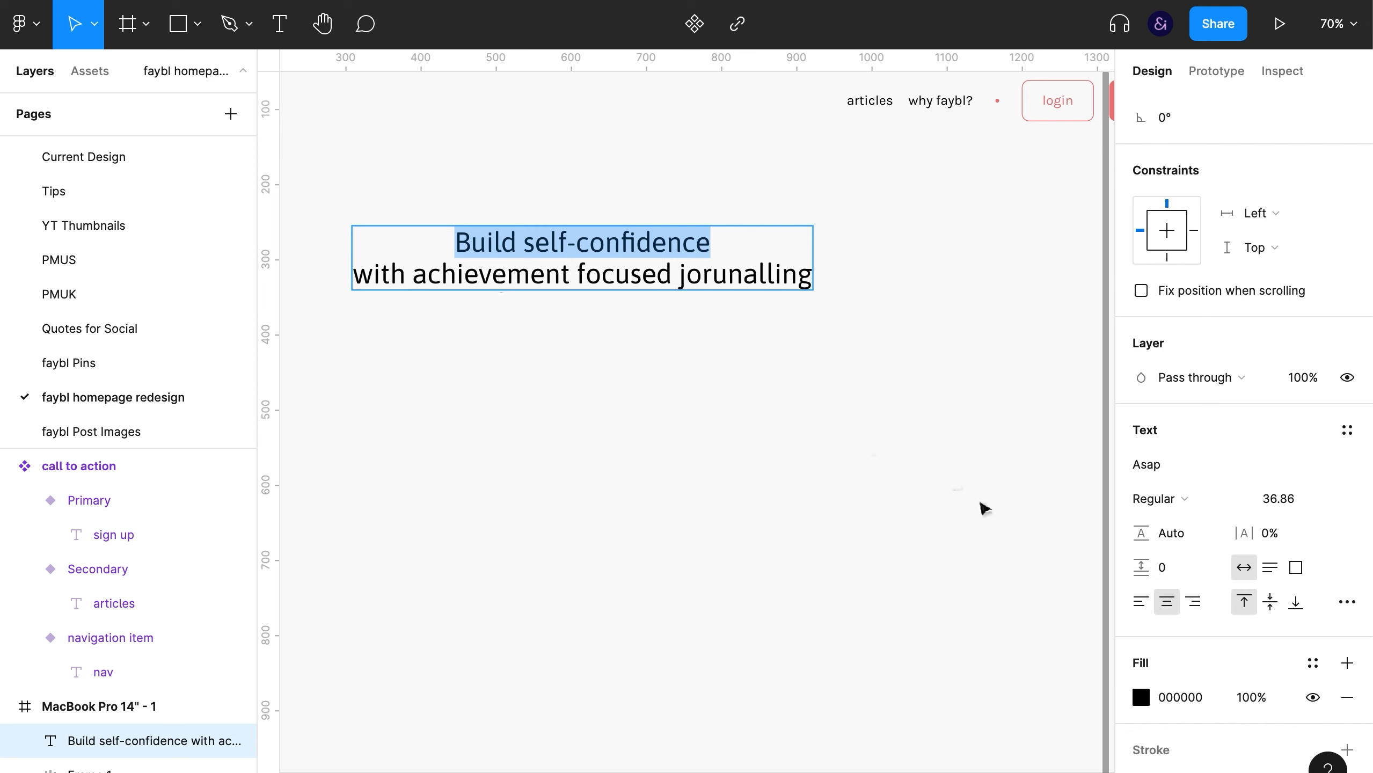
left_click(1192, 499)
left_click(1193, 541)
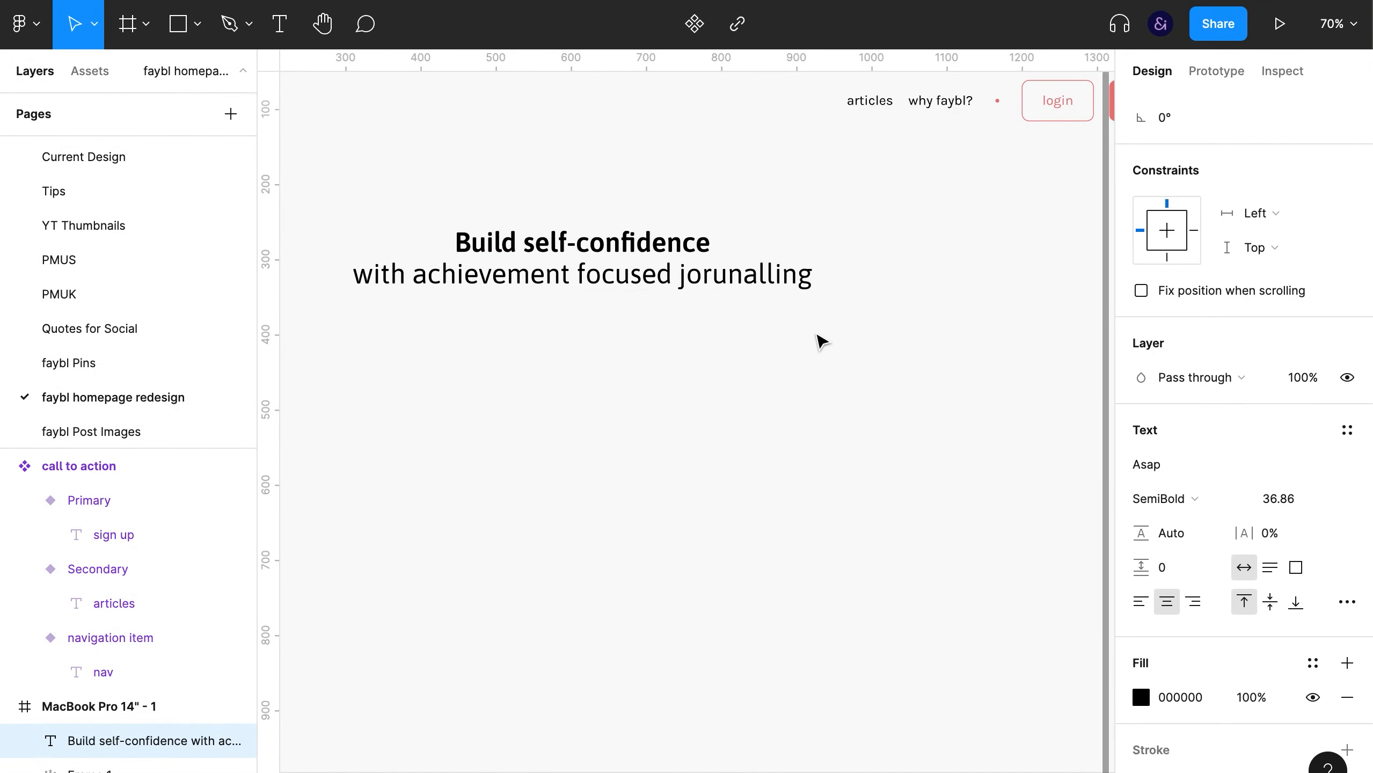
Keep the hero text's second line Regular at a font size 10 smaller, and scale the whole text block up
triple_click(781, 272)
left_click(1193, 499)
left_click(1195, 503)
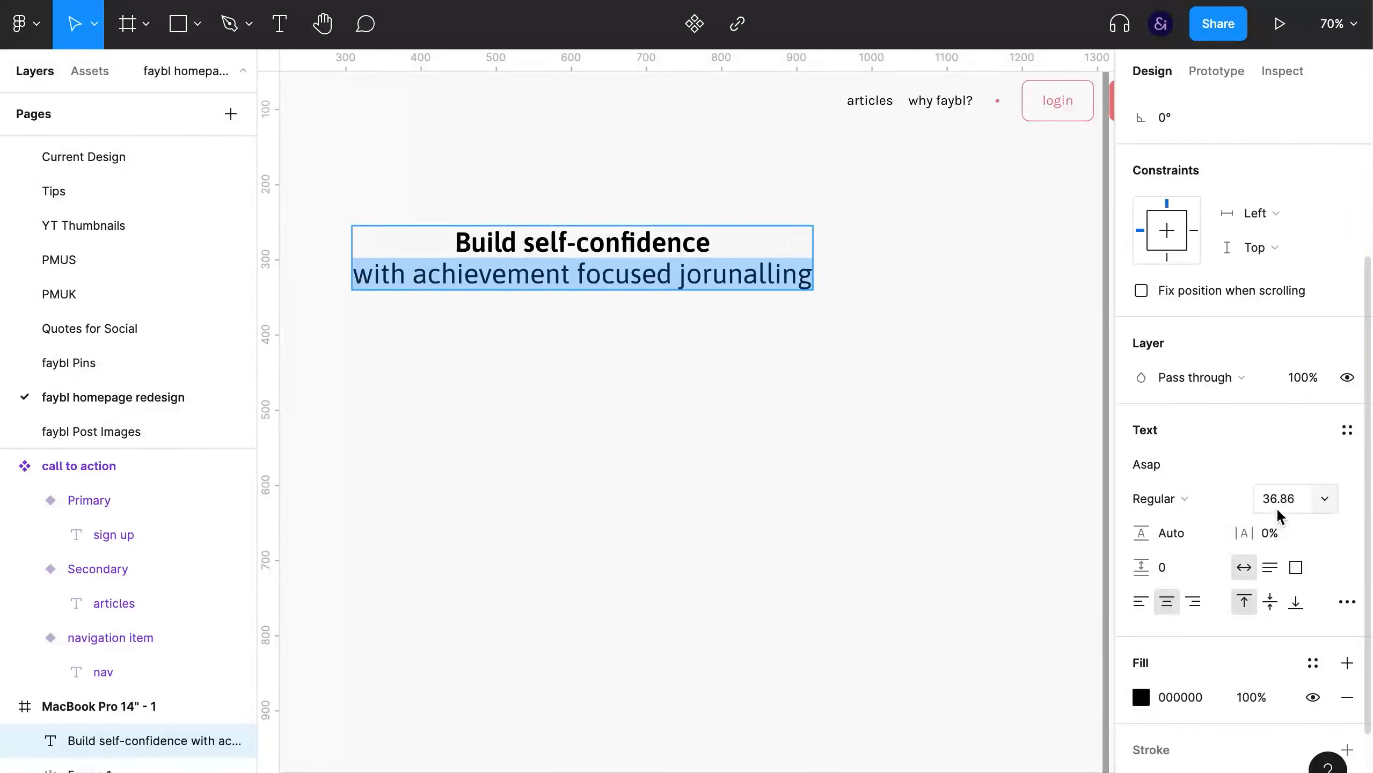
left_click(1279, 502)
key("shift+Down")
left_click(828, 507)
left_click_drag(749, 282, 773, 306)
left_click(798, 385)
key("super+backslash")
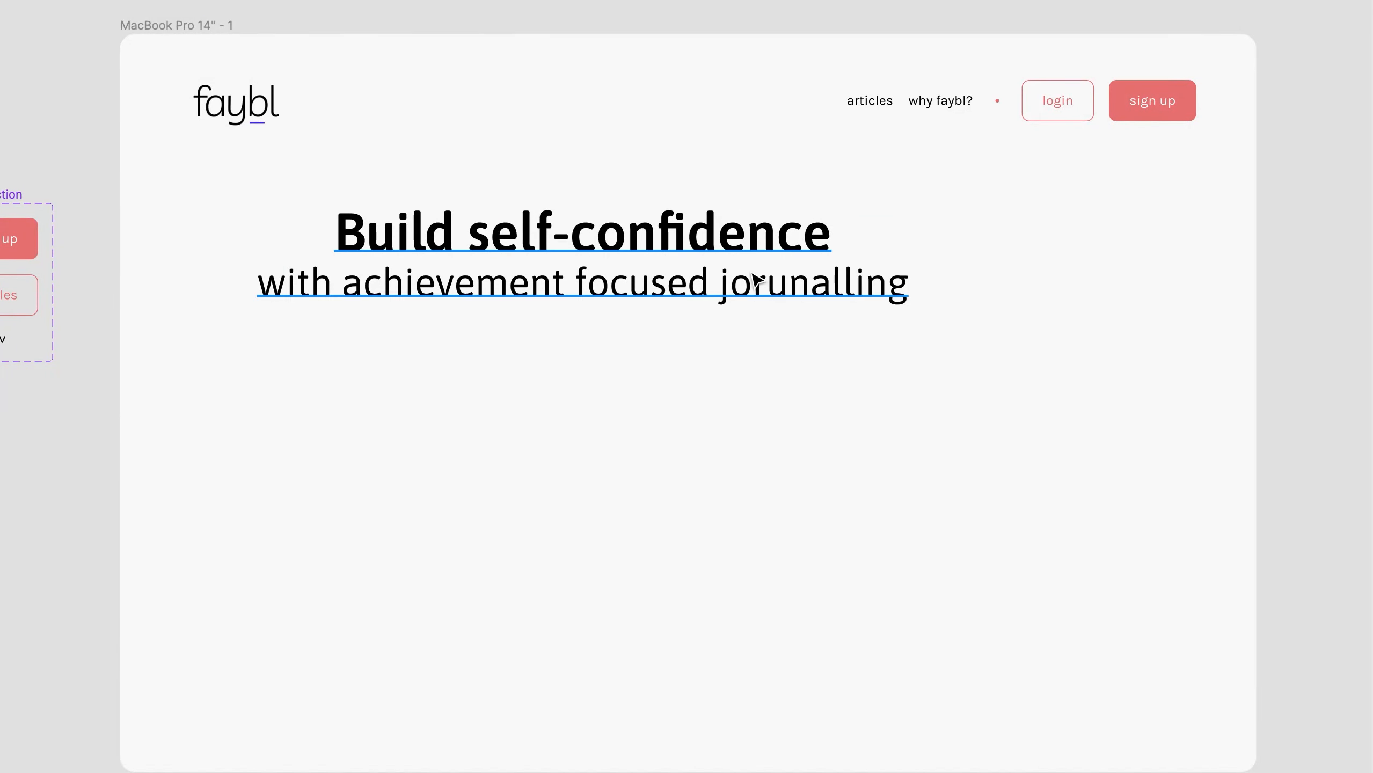
Reduce the font size of the hero line "with achievement focused jorunalling" by 8
double_click(864, 284)
key("super+a")
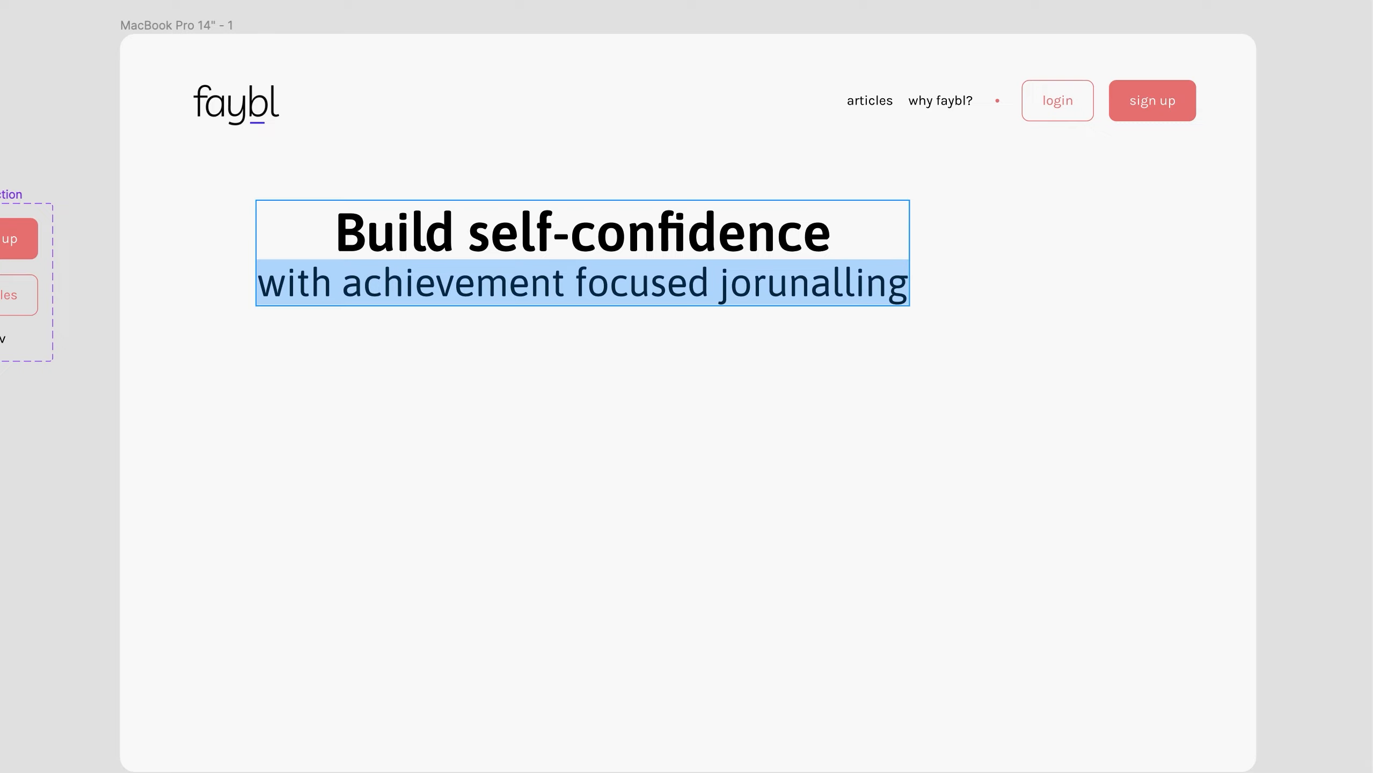
key("super+backslash")
scroll(1289, 514, "down", 5)
left_click(1281, 379)
key("Down")
key("Down")
key("Down")
key("Down")
key("Down")
key("Down")
key("Down")
key("Down")
key("Down")
key("Up")
Reduce the font size of the hero line "Build self-confidence" by 5
triple_click(784, 234)
left_click(1281, 379)
key("Down")
key("Down")
key("Down")
key("Down")
key("Down")
Reduce the second hero line's font size by another 4 and view the page without the interface
triple_click(795, 275)
left_click(1281, 379)
key("Down")
key("Down")
key("Down")
key("Down")
left_click(848, 427)
key("super+backslash")
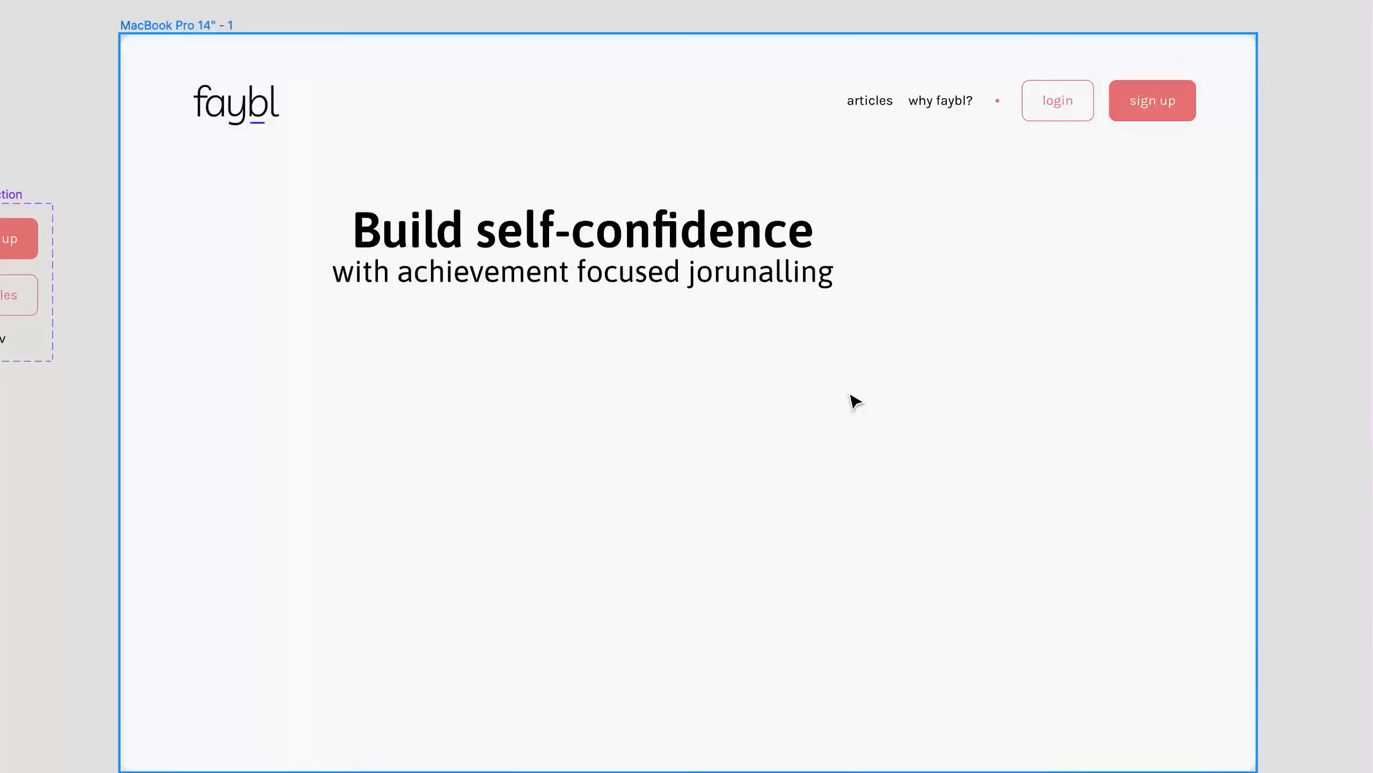
Move the hero text down, scale it up to about 748 by 132 and centre it horizontally on the page
left_click_drag(770, 268, 794, 313)
key("k")
left_click_drag(857, 244, 888, 238)
left_click(882, 472)
left_click(772, 340)
key("super+backslash")
left_click(1177, 108)
left_click(1014, 398)
key("super+backslash")
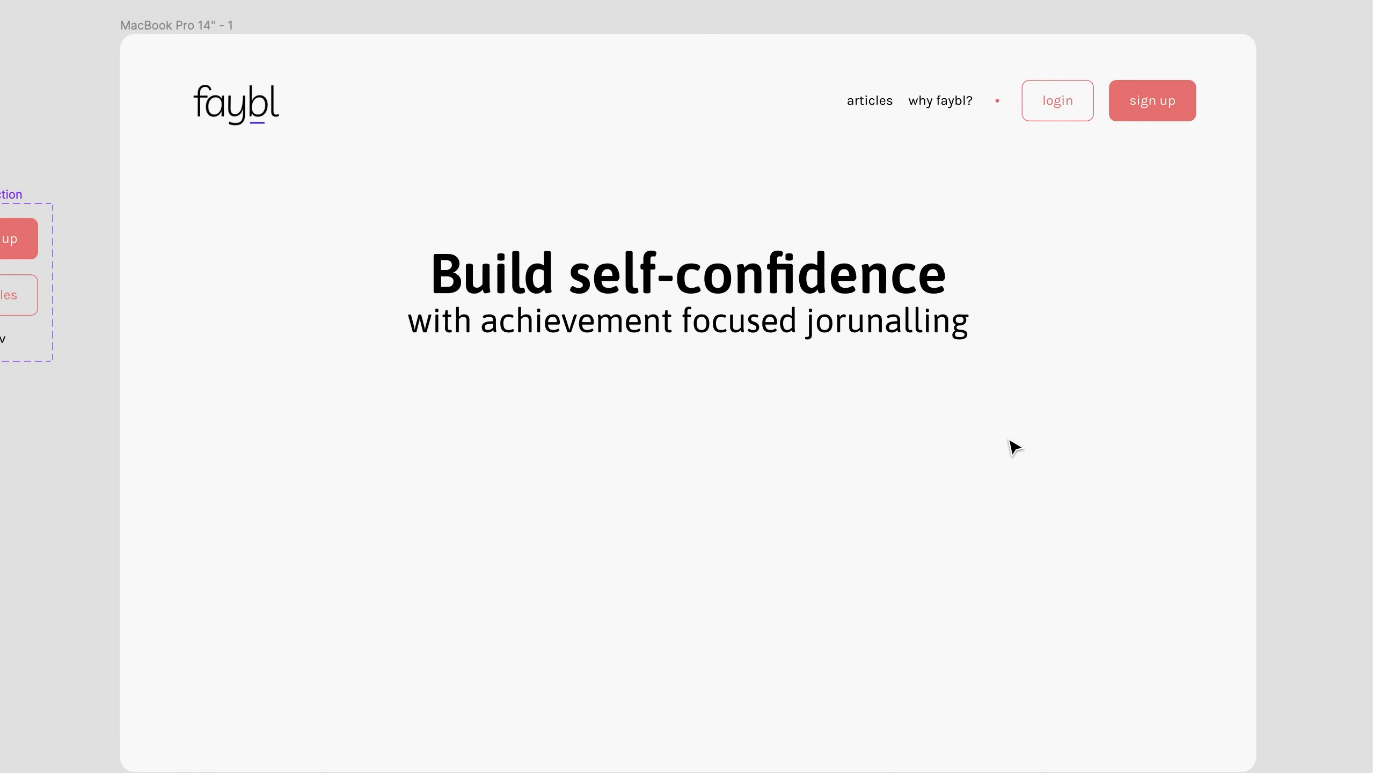
Centre the header row with logo, links and buttons horizontally on the page
left_click(1026, 115)
key("super+backslash")
left_click(1175, 108)
key("super+backslash")
left_click(941, 470)
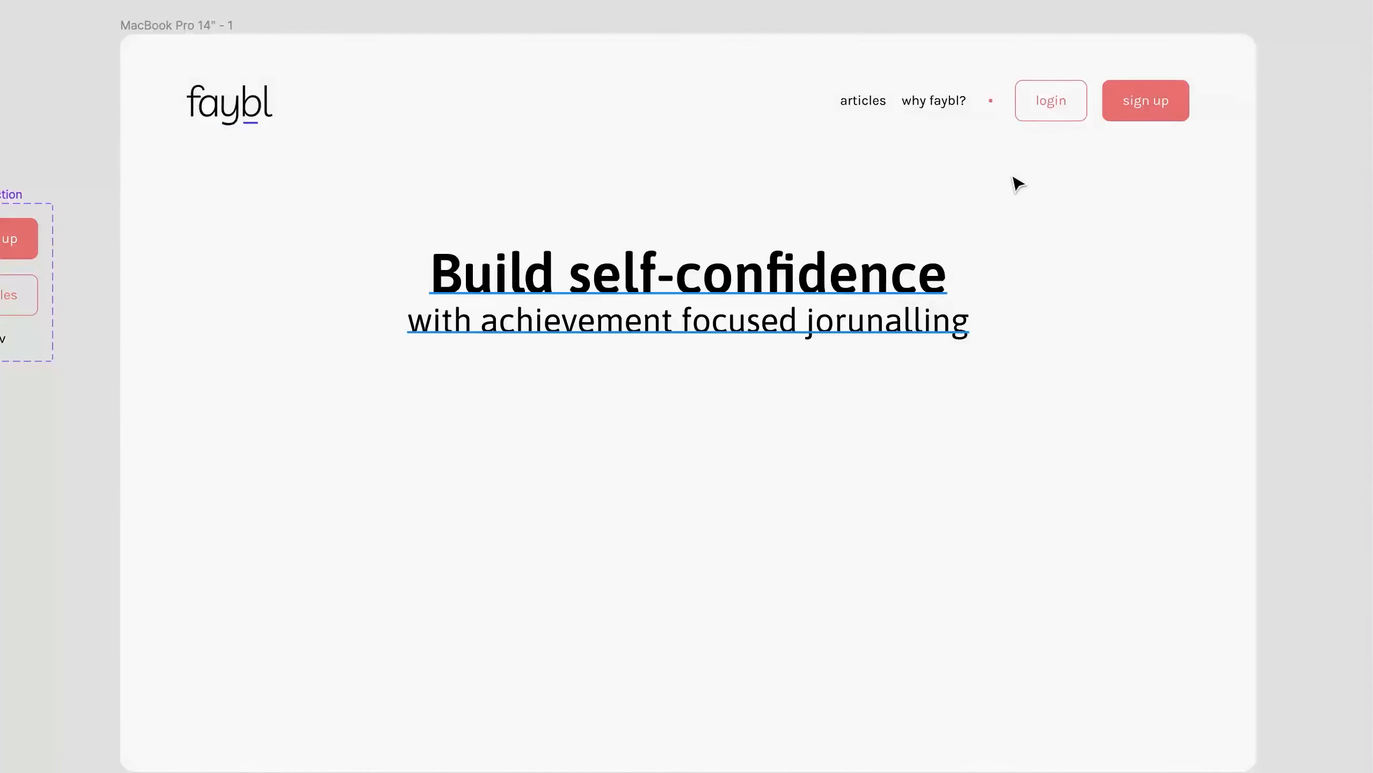
Move the coral dot and the login and sign up buttons out of the header and place them below the hero text
double_click(1059, 109)
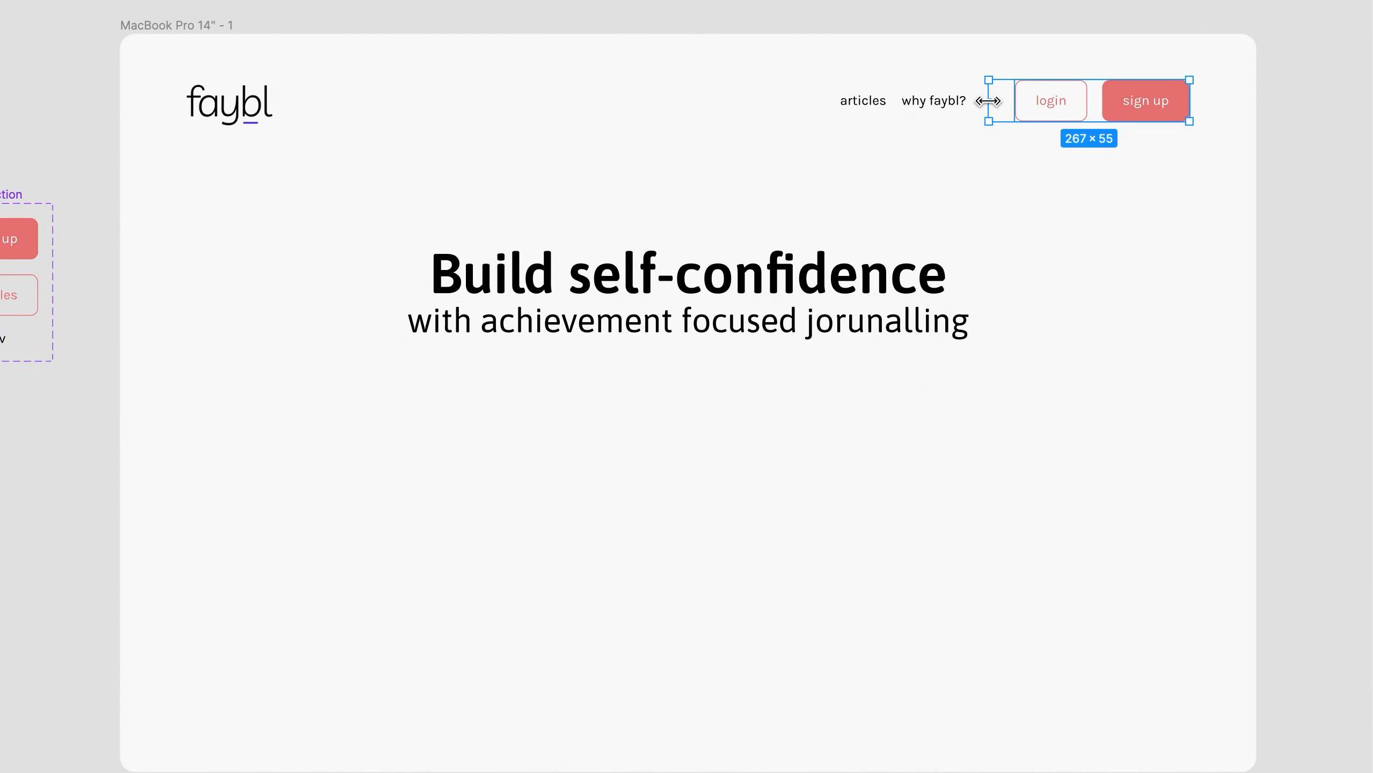
key("Delete")
left_click(717, 327)
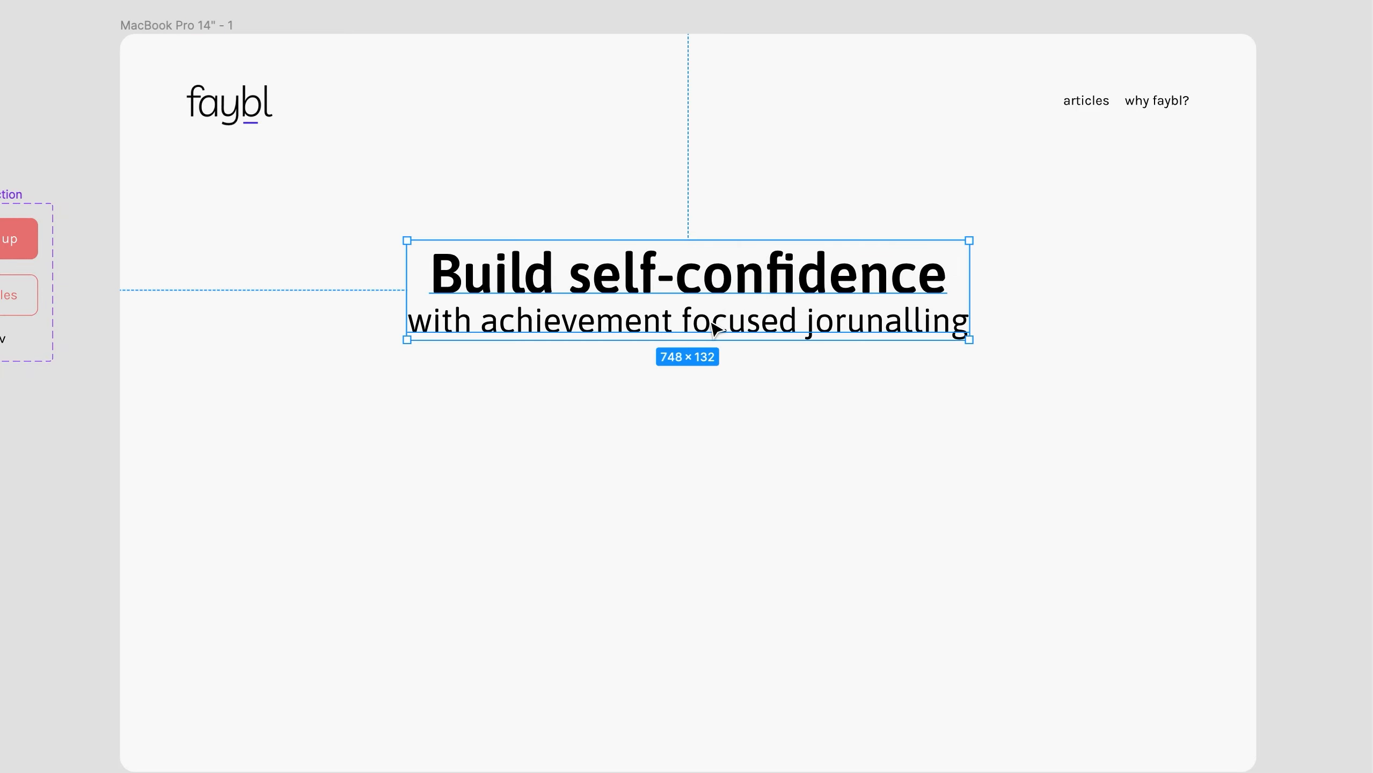
key("super+v")
left_click_drag(426, 52, 705, 432)
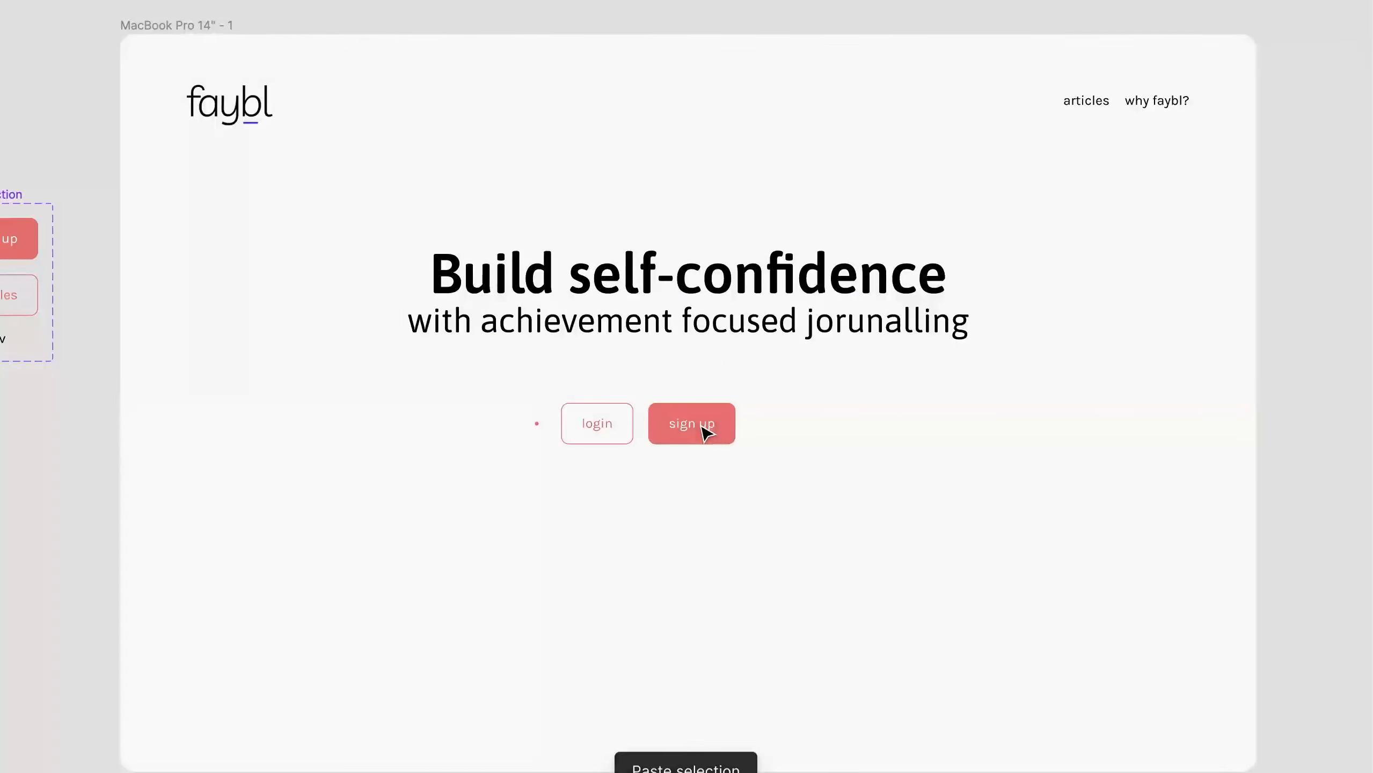
Combine the dot and the login and sign up buttons in a vertical auto layout with the dot above the buttons
left_click(536, 424)
left_click(617, 428, "shift")
key("super+g")
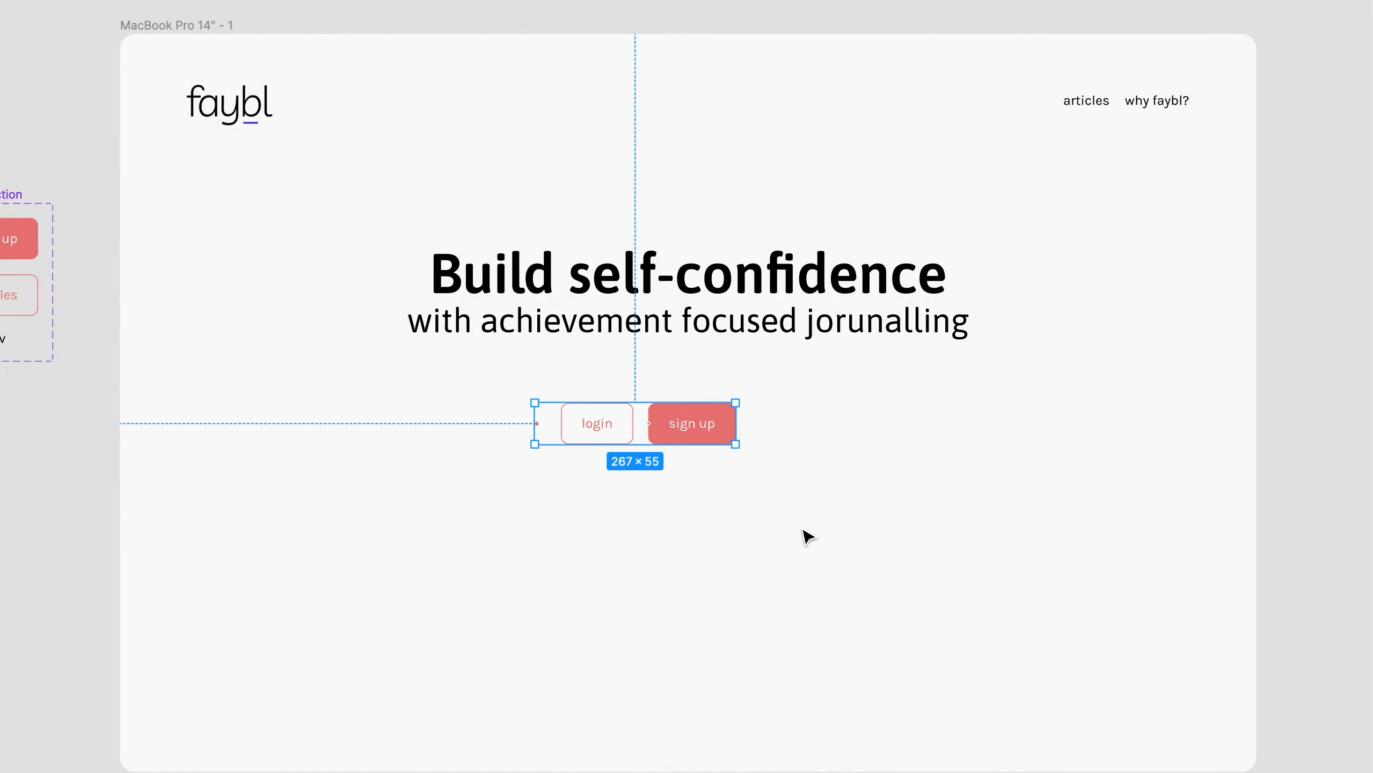
key("super+backslash")
key("shift+a")
left_click(1138, 553)
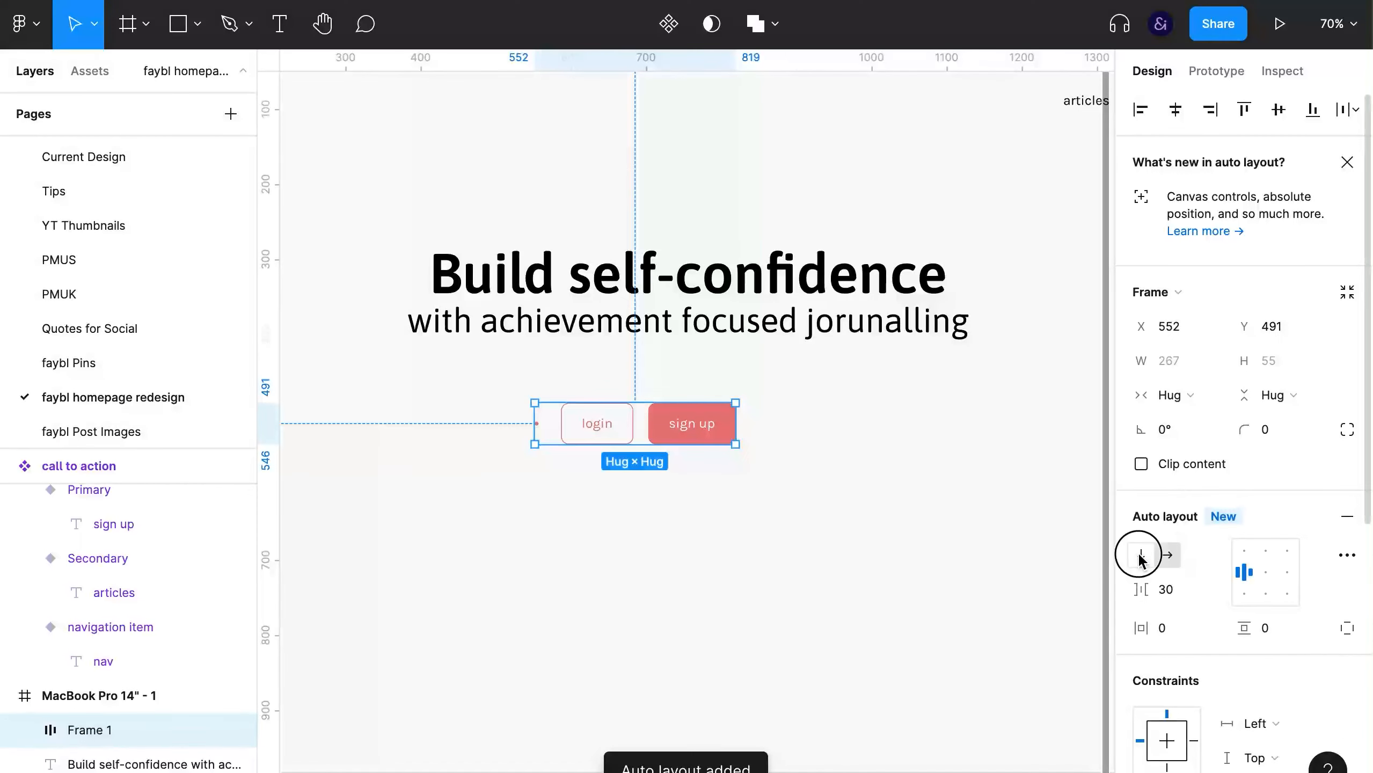
Group the hero text with the dot and buttons in a vertical auto layout with a spacing of 24
left_click(745, 296, "shift")
key("super+g")
key("shift+a")
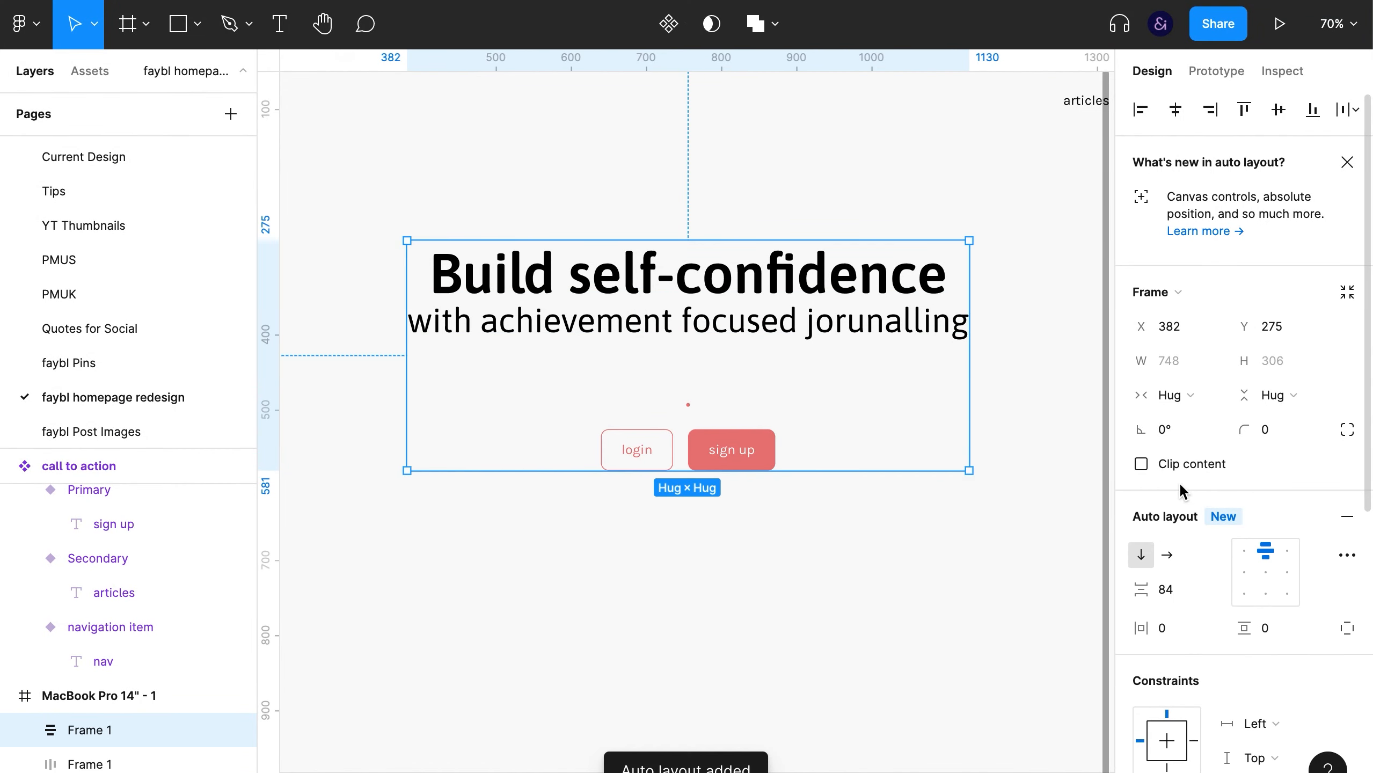
left_click(1167, 590)
type("24")
key("Return")
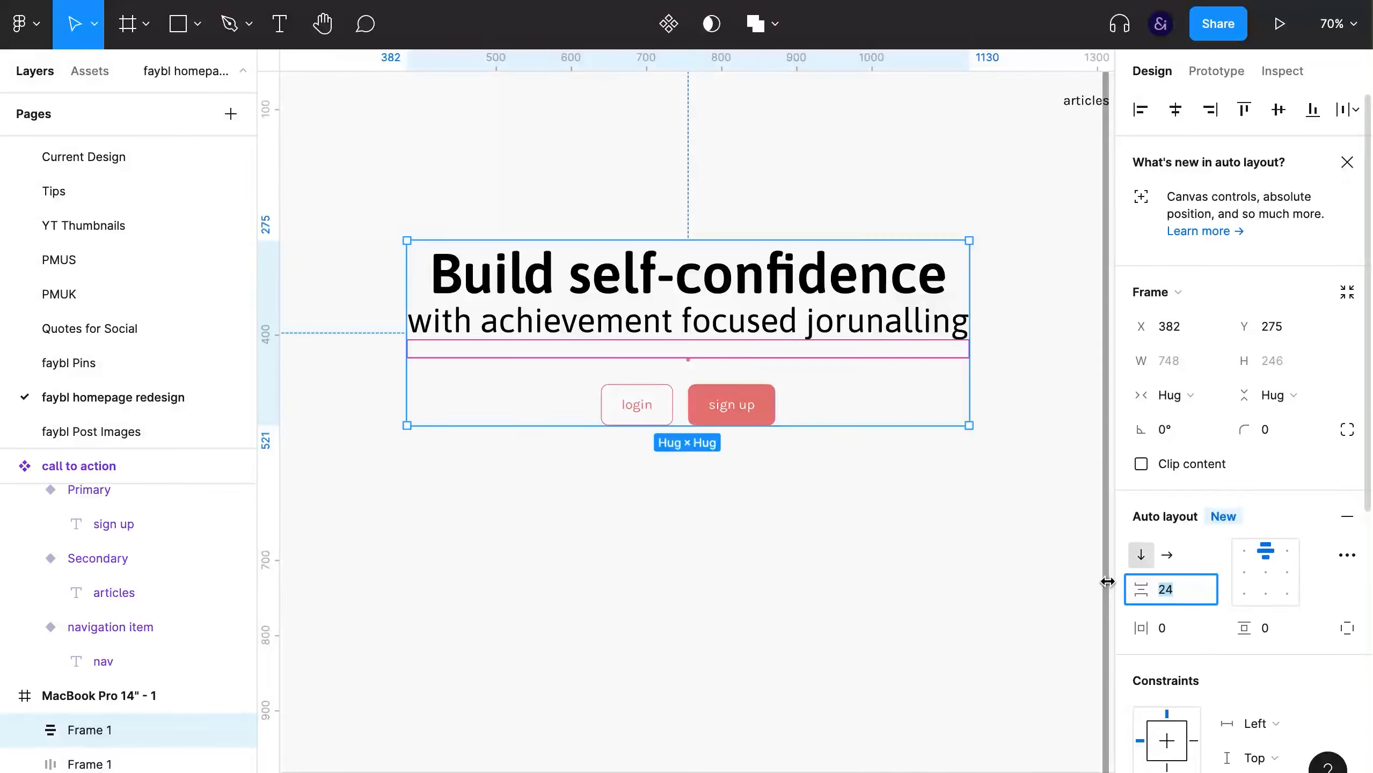
left_click(822, 490)
key("super+backslash")
left_click_drag(839, 518, 825, 538)
Fill the line "Build self-confidence" with coral sampled from the sign up button, then view the page without the interface
double_click(778, 295)
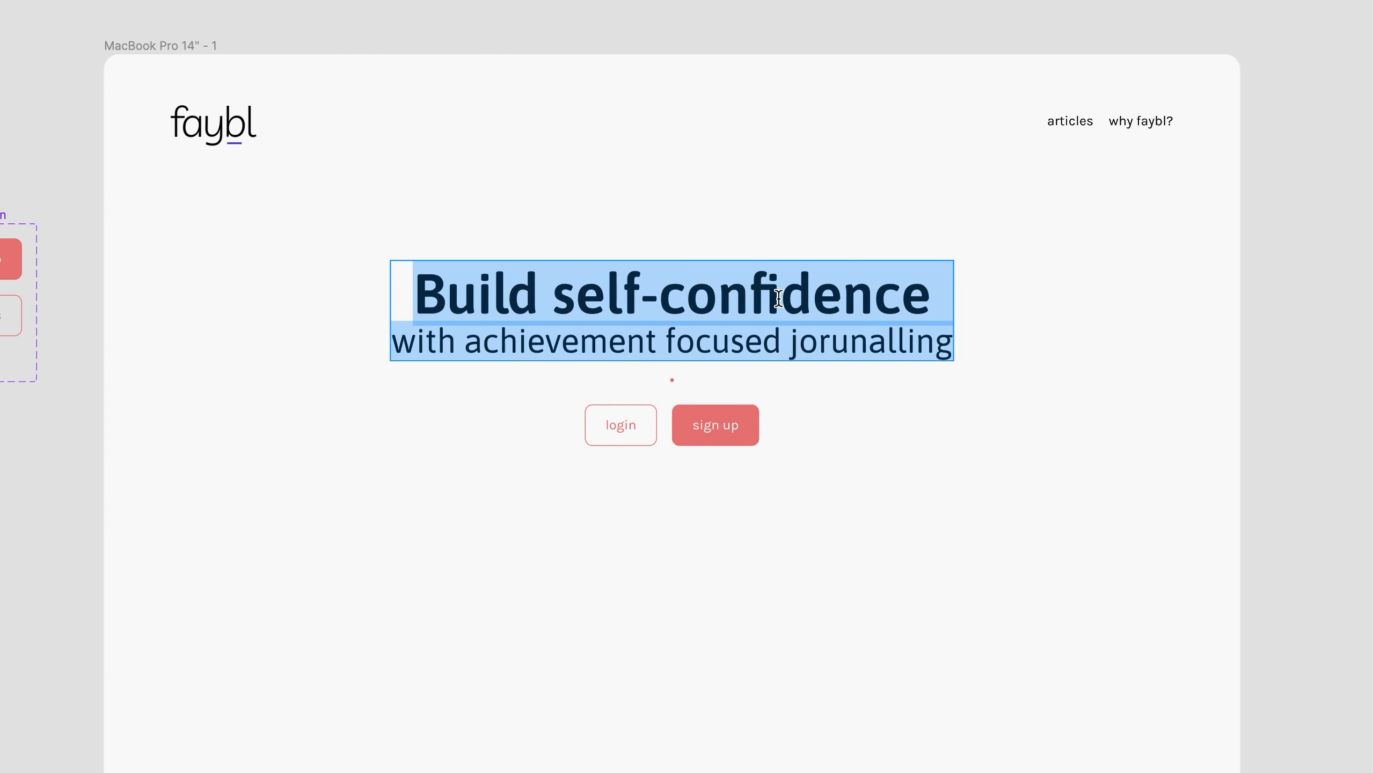
key("Escape")
triple_click(874, 295)
key("super+backslash")
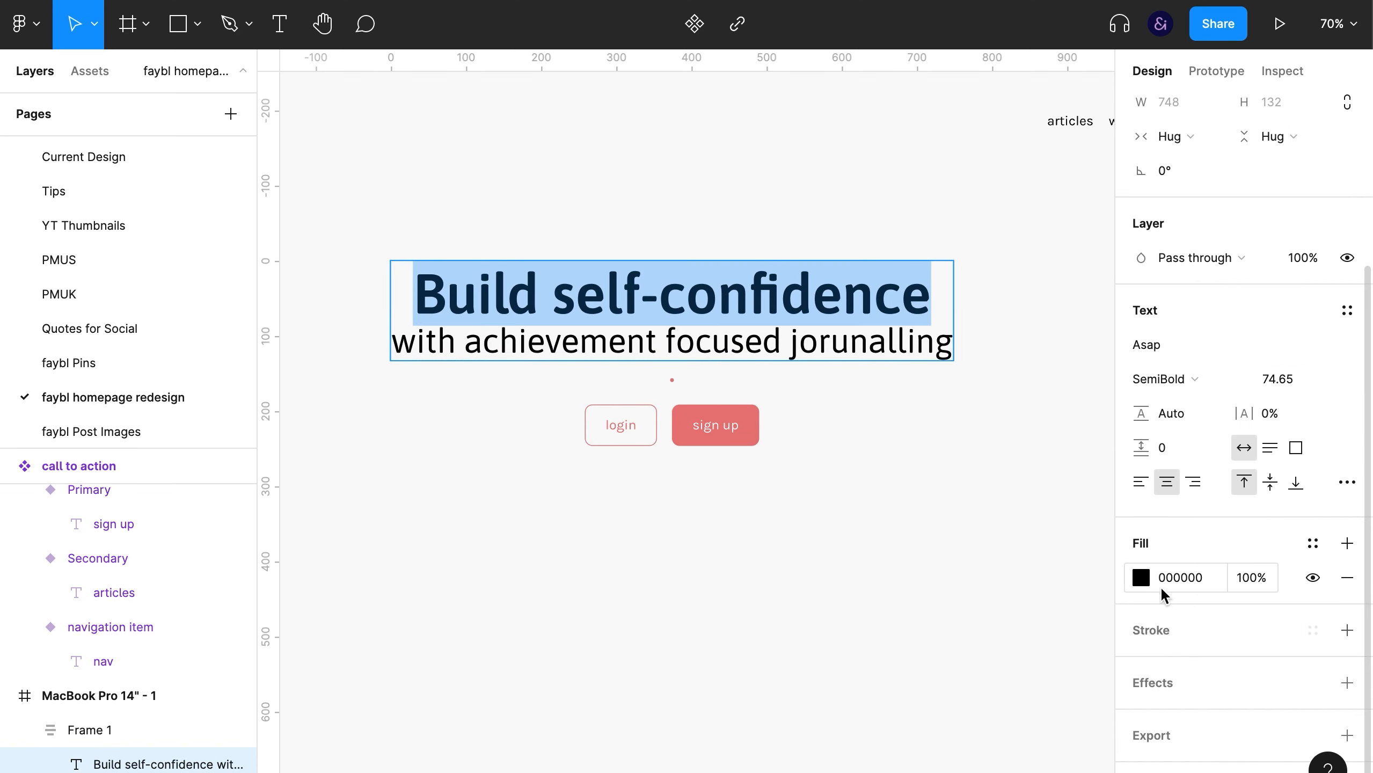
left_click(1140, 578)
left_click(887, 575)
left_click(749, 422)
left_click(787, 518)
key("super+backslash")
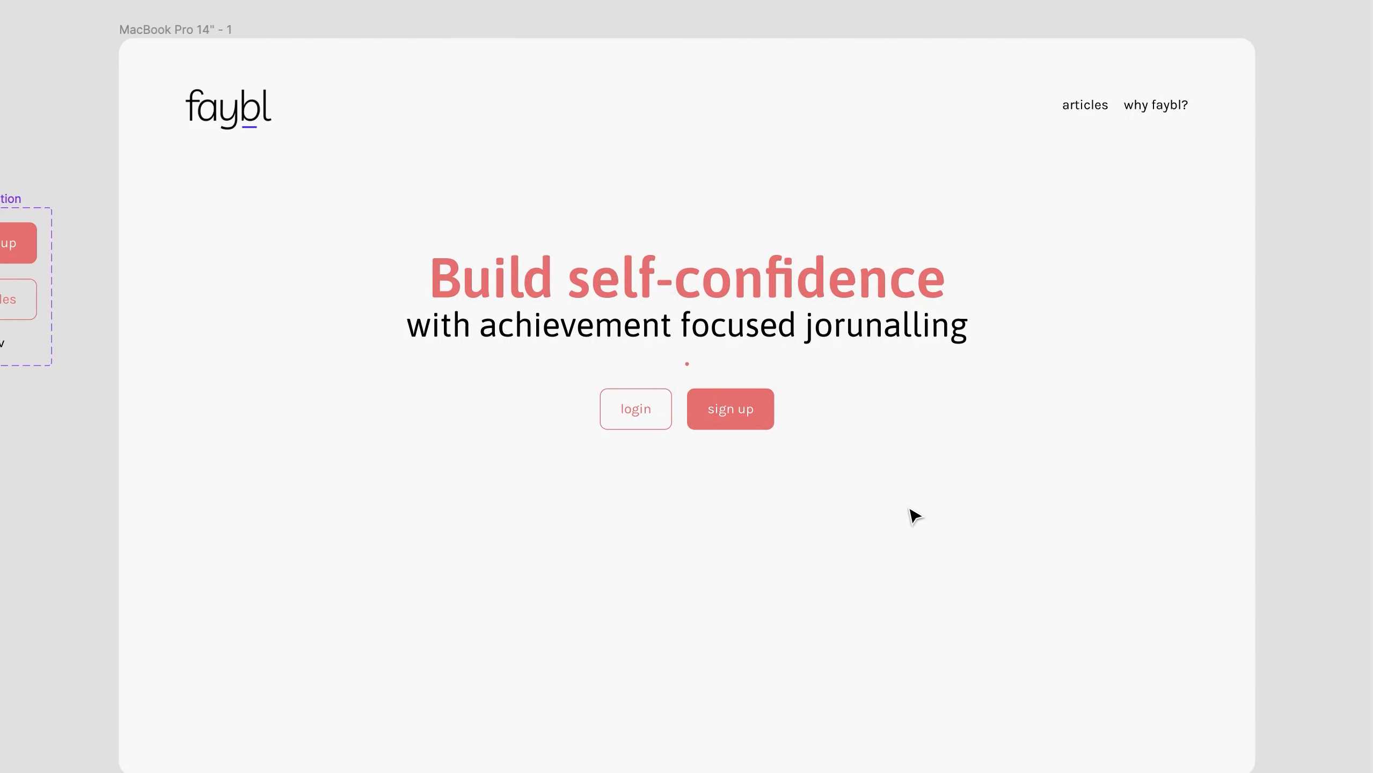
Ungroup the coral dot from the login and sign up buttons and delete the dot
double_click(748, 333)
left_click(687, 377)
key("shift+super+g")
key("Escape")
left_click(699, 373)
double_click(687, 368)
left_click(831, 497)
left_click(801, 310)
key("super+backslash")
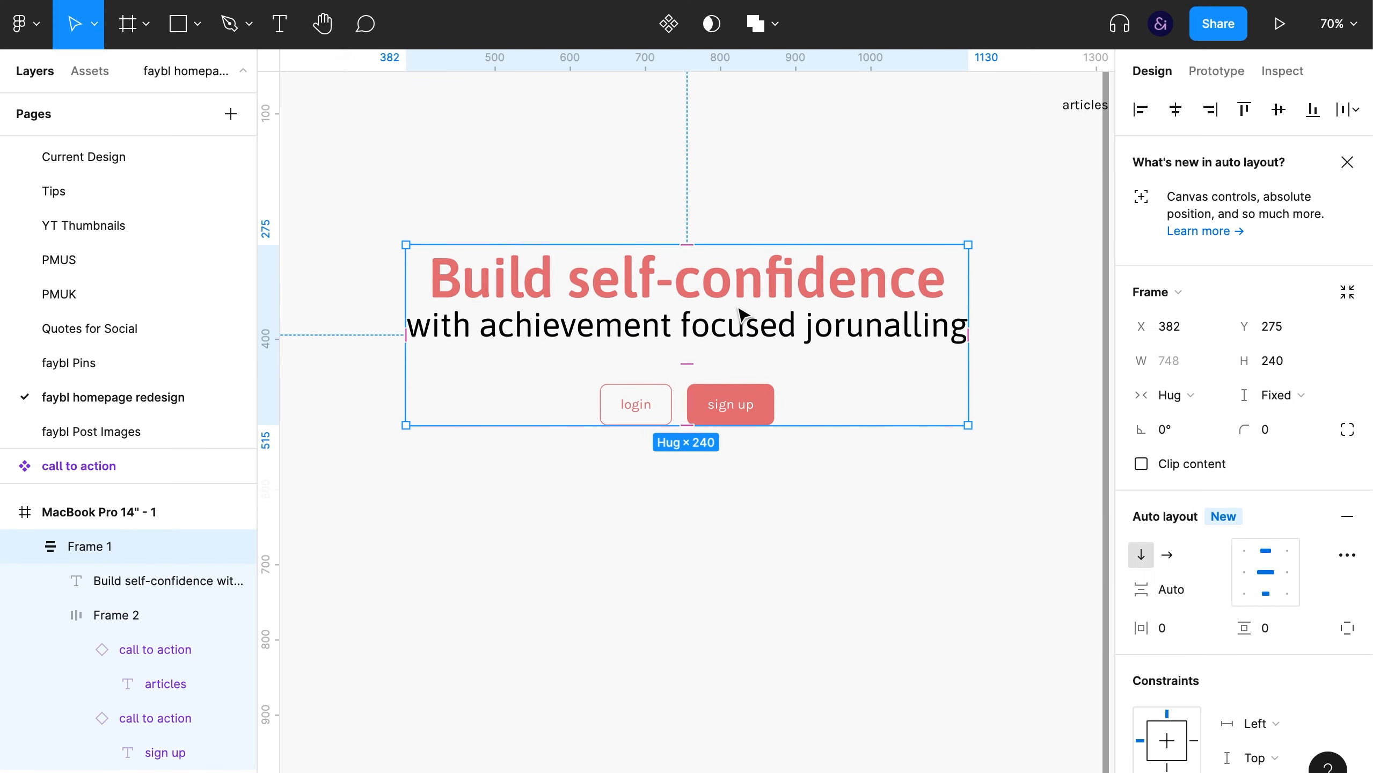
Set the hero frame's auto layout spacing to 20 and align its contents to the centre
left_click(722, 419)
left_click(53, 617)
left_click(80, 552)
left_click(1186, 583)
type("20")
key("Return")
left_click(1029, 579)
left_click(883, 408)
scroll(1242, 614, "down", 3)
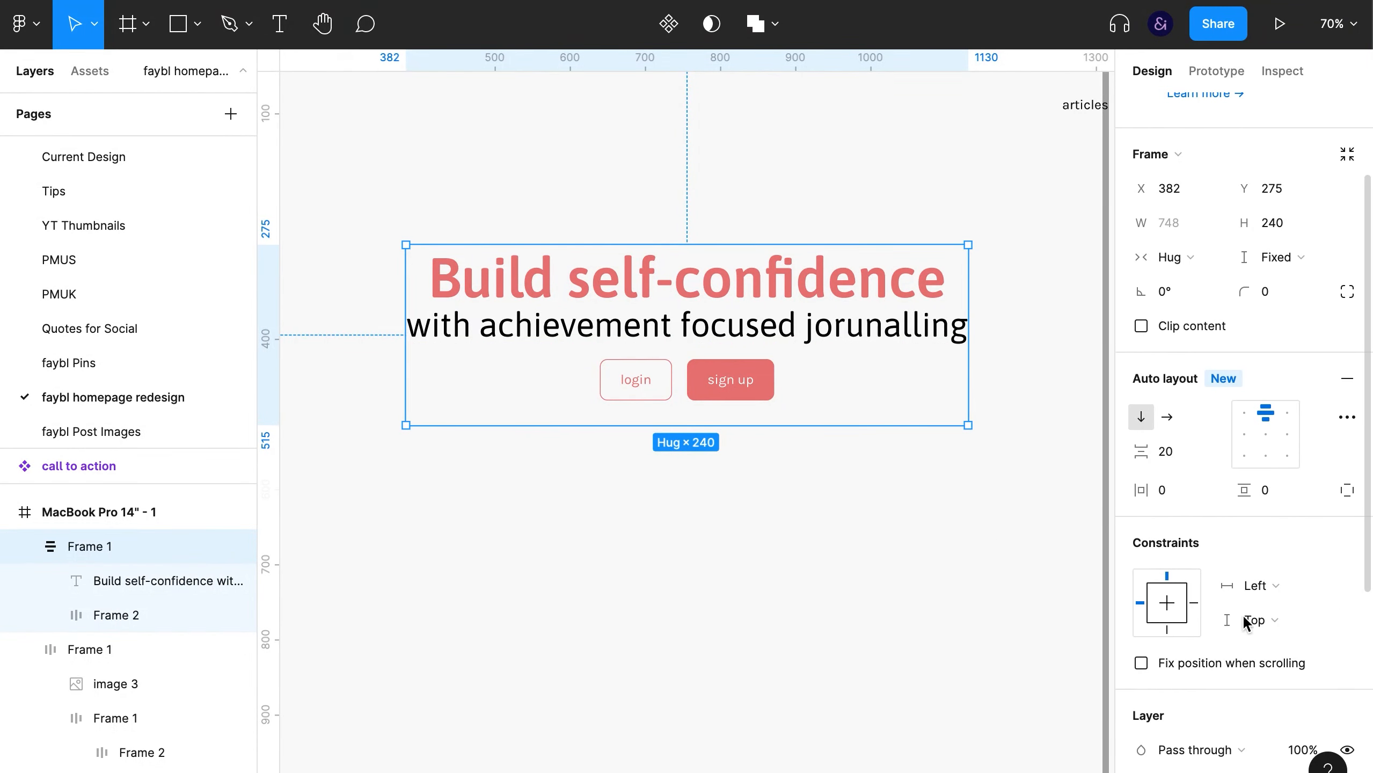
left_click(1260, 439)
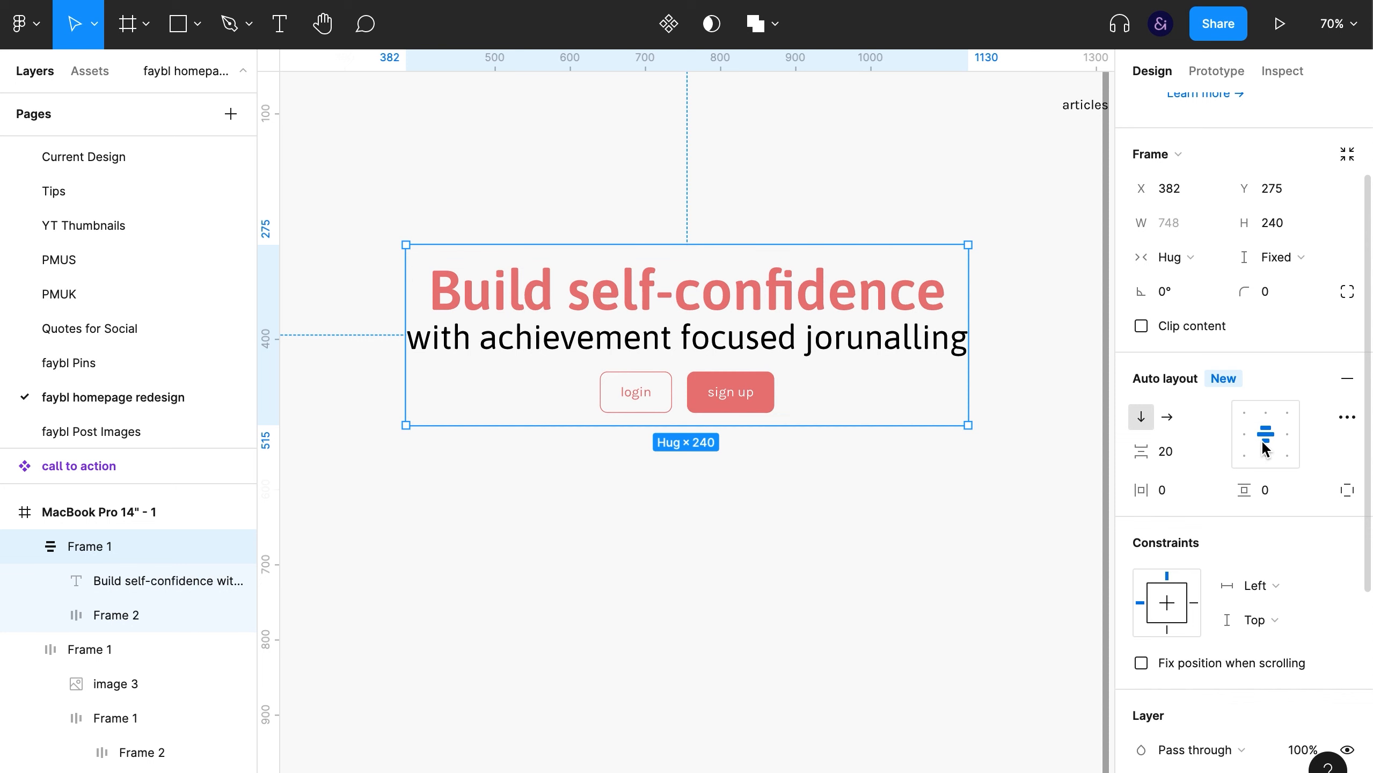
Check the hero frame's advanced layout options for spacing mode, strokes and canvas stacking
left_click(1347, 416)
left_click(1070, 605)
left_click(1070, 601)
left_click(1071, 637)
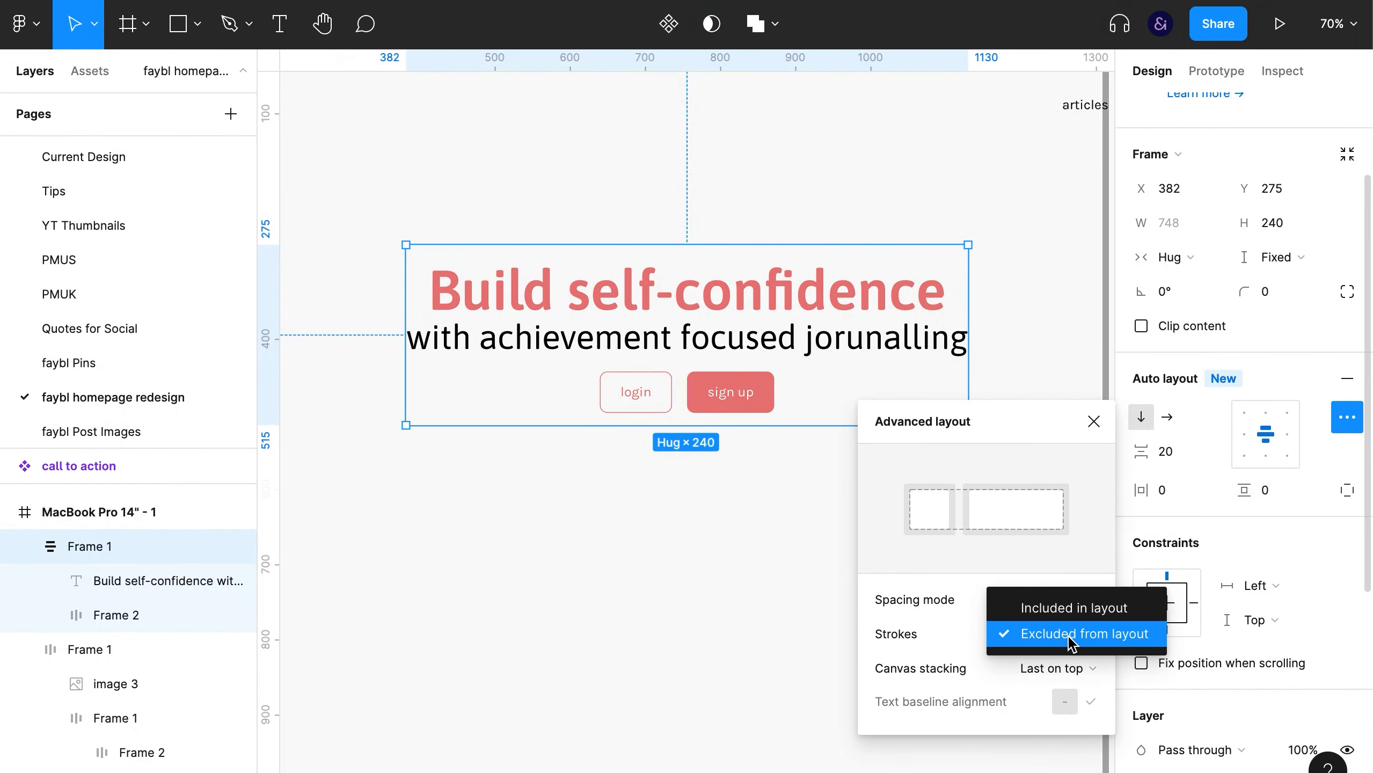
left_click(1068, 637)
left_click(1069, 671)
left_click(1069, 673)
left_click(1093, 421)
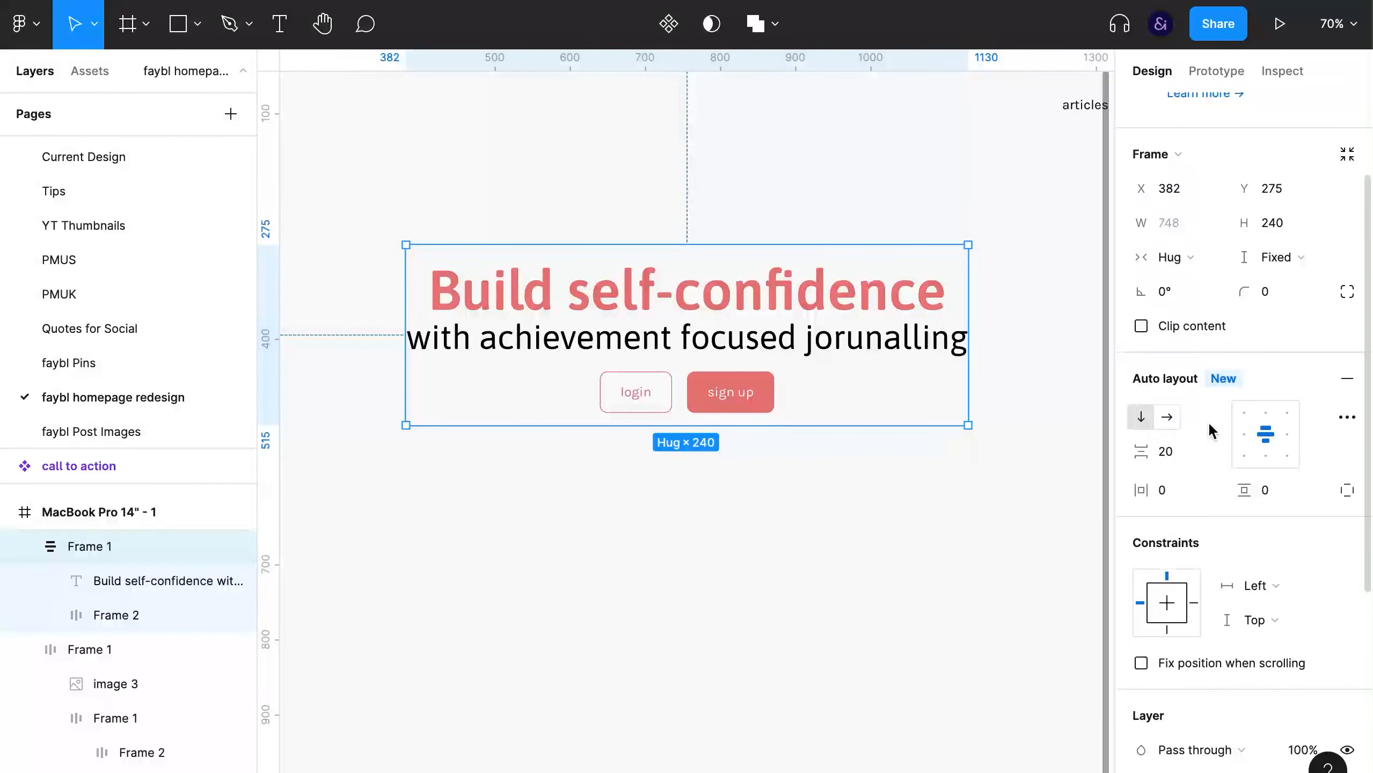
Set the spacing between the hero text and the buttons to 34
left_click(1168, 451)
key("shift+Up")
key("shift+Up")
key("shift+Up")
left_click(971, 530)
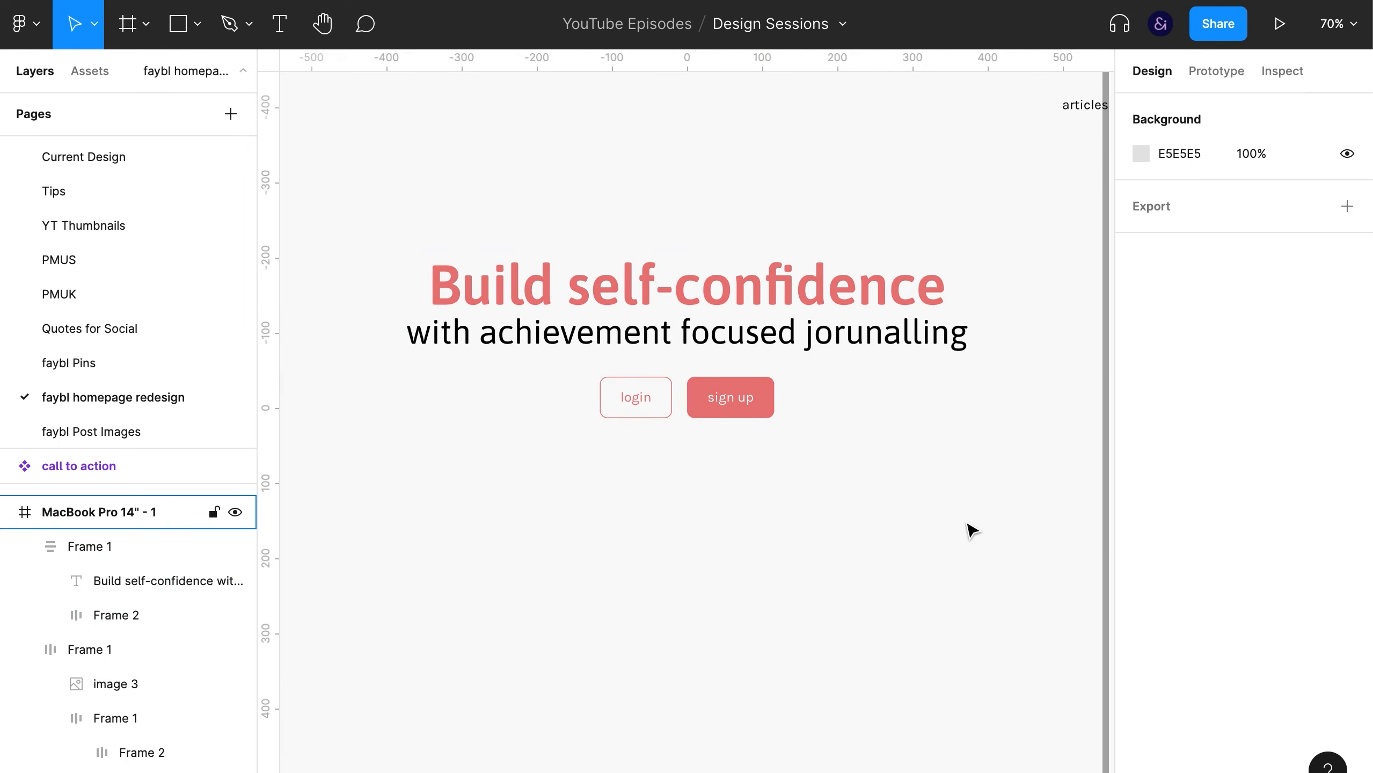
Correct the hero text's spelling to "journalling" and add a Lorem ipsum line between it and the buttons
double_click(956, 338)
left_click(967, 333)
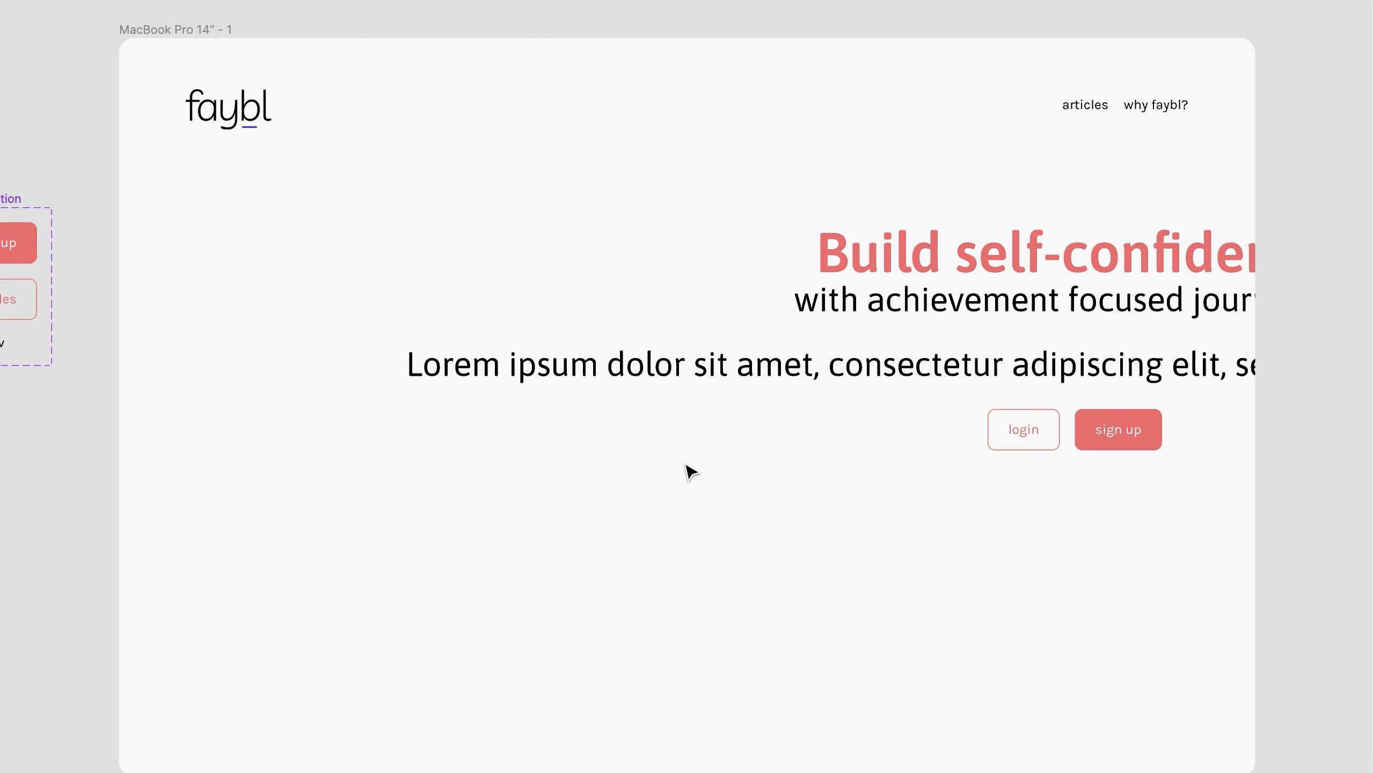
Reduce the Lorem ipsum line's font size until it is about as wide as the "with achievement focused journalling" line
key("super+a")
key("super+backslash")
left_click(1290, 604)
key("shift+Down")
key("shift+Down")
key("shift+Down")
key("shift+Down")
key("shift+Up")
key("Up")
key("Up")
key("Up")
key("Up")
left_click(934, 561)
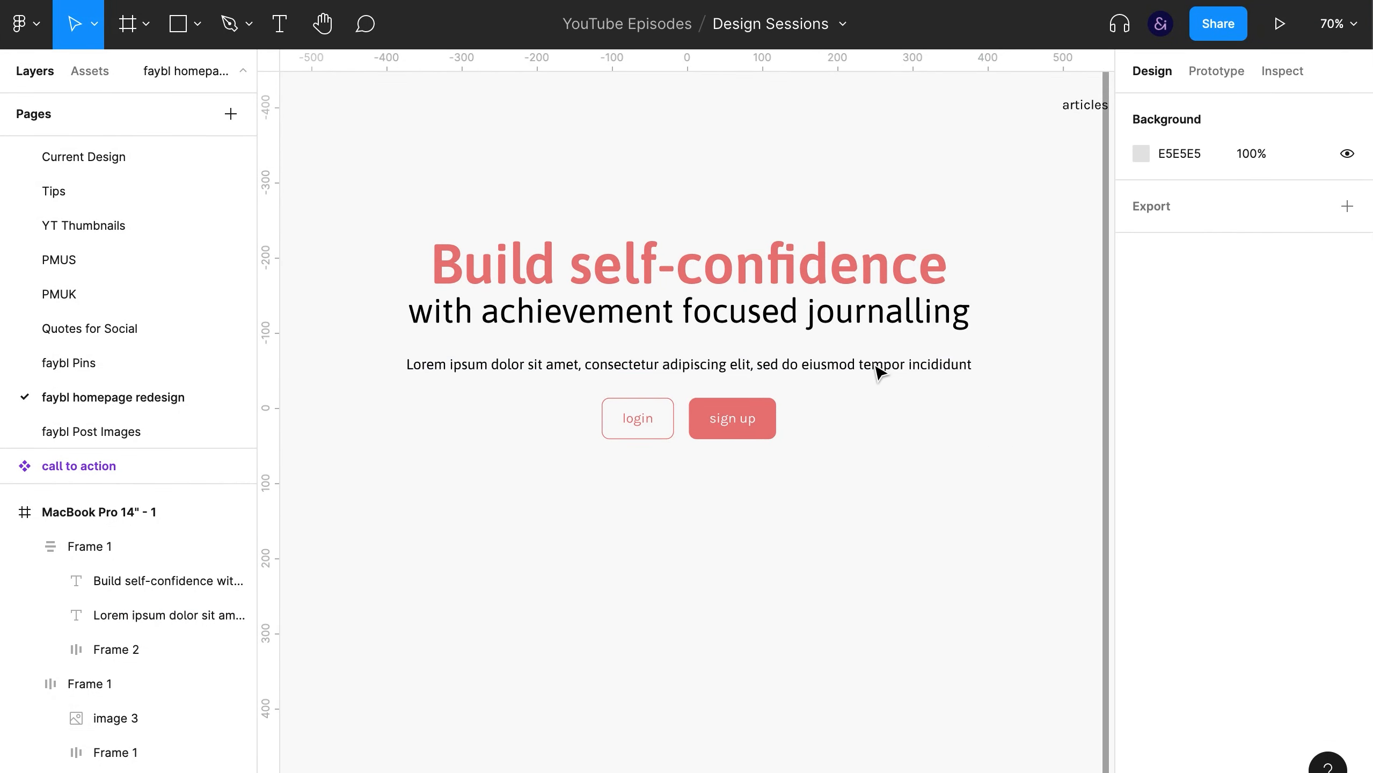
Set the hero frame's vertical resizing to hug its contents
left_click(876, 367)
left_click(869, 424)
left_click(1279, 396)
left_click(1283, 421)
left_click(968, 546)
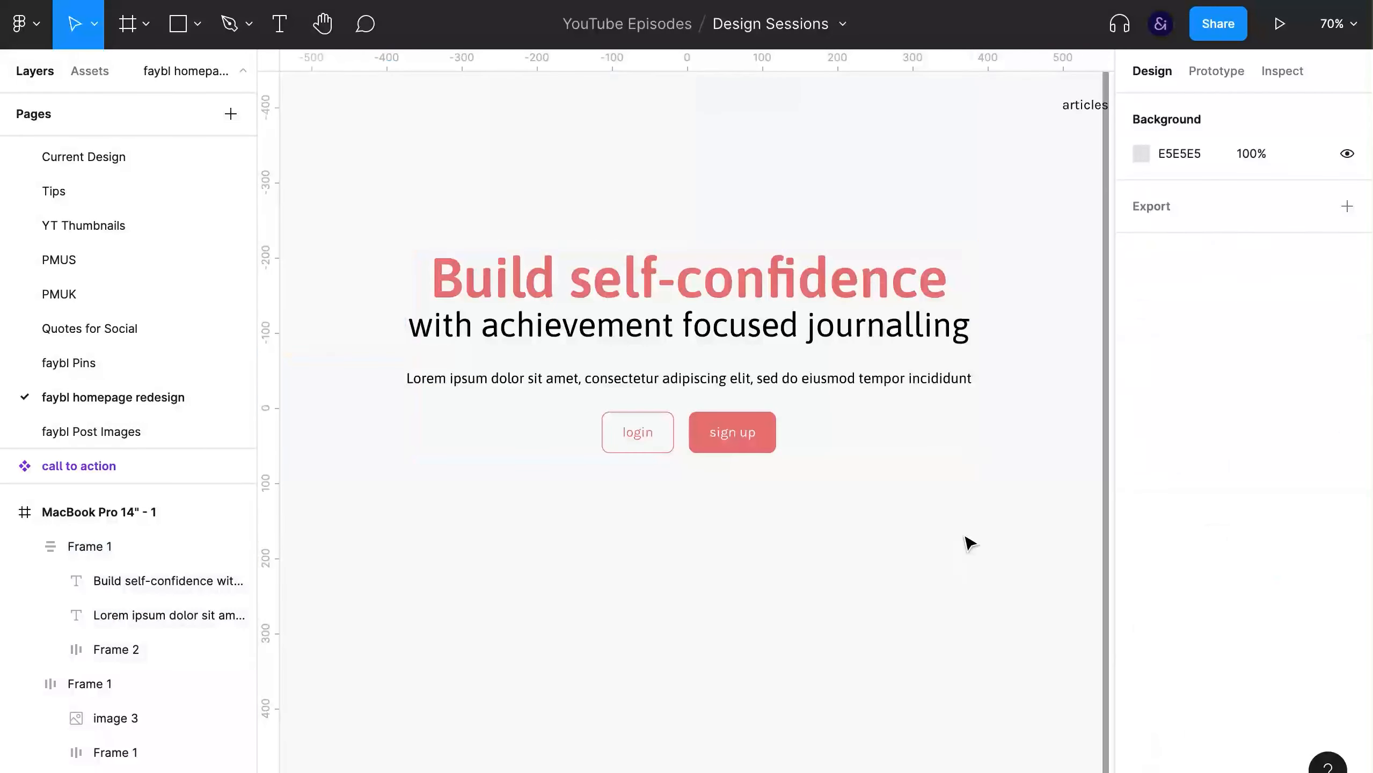
Wrap the headline text and the Lorem ipsum line in a vertical auto layout with a spacing of 22
left_click(726, 384)
left_click(775, 342, "shift")
key("super+g")
key("shift+a")
left_click(1195, 598)
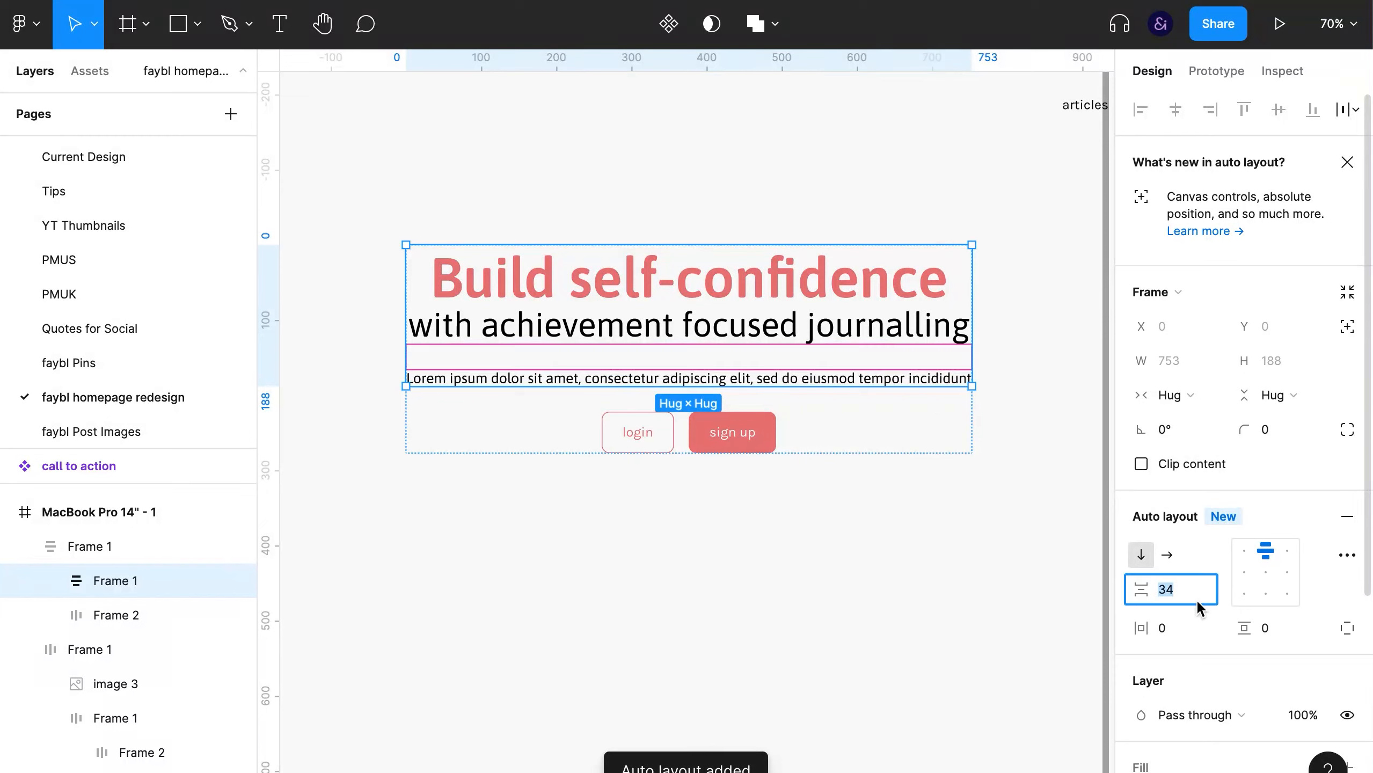
key("Down")
key("Down")
key("Down")
key("Down")
key("Down")
key("Down")
key("Down")
key("Down")
key("Down")
key("Down")
key("Down")
key("Down")
Increase the Lorem ipsum line's font size to 22.04
double_click(842, 369)
left_click(1277, 605)
key("Up")
key("Up")
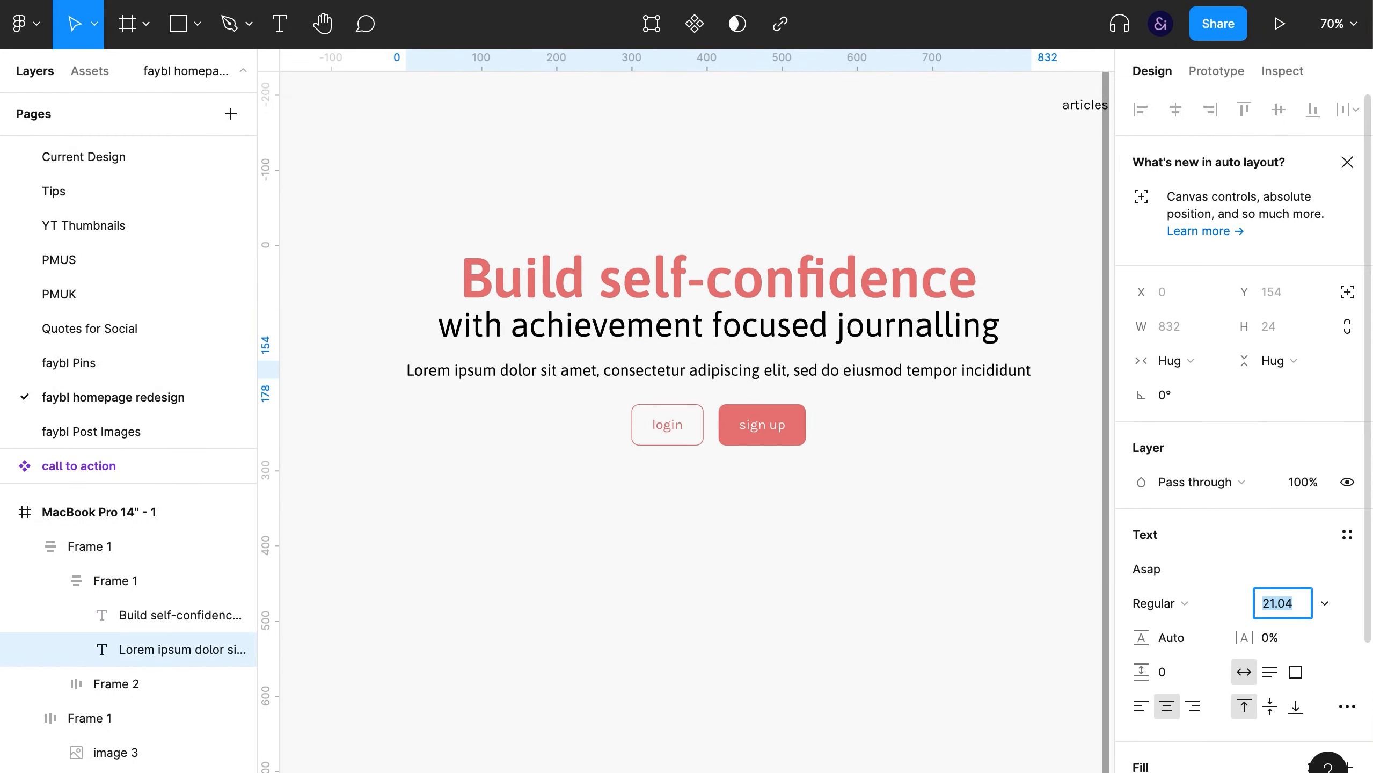
key("Up")
left_click(972, 500)
Centre the hero frame horizontally on the page and centre the contents of its auto layout
left_click(895, 338)
left_click(1174, 110)
left_click(944, 491)
double_click(689, 373)
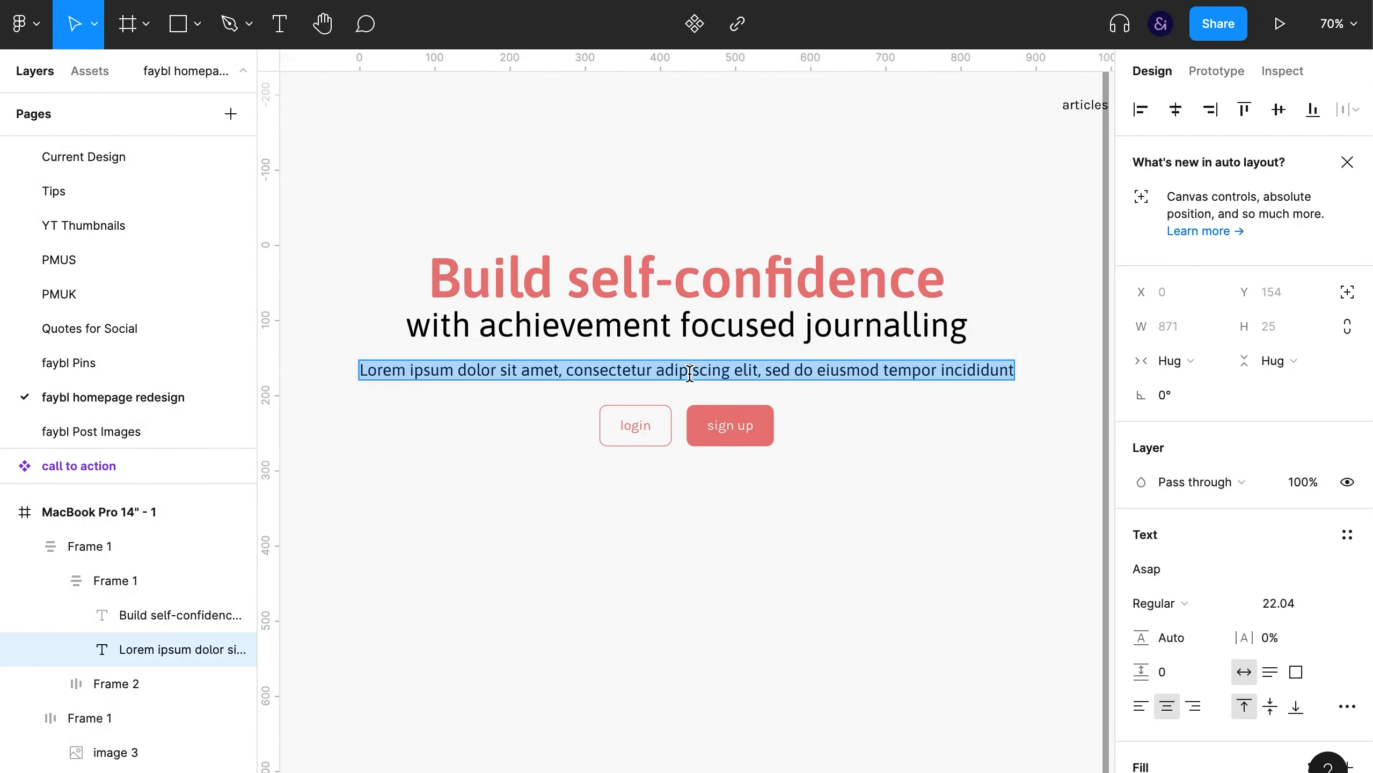
key("Escape")
key("Escape")
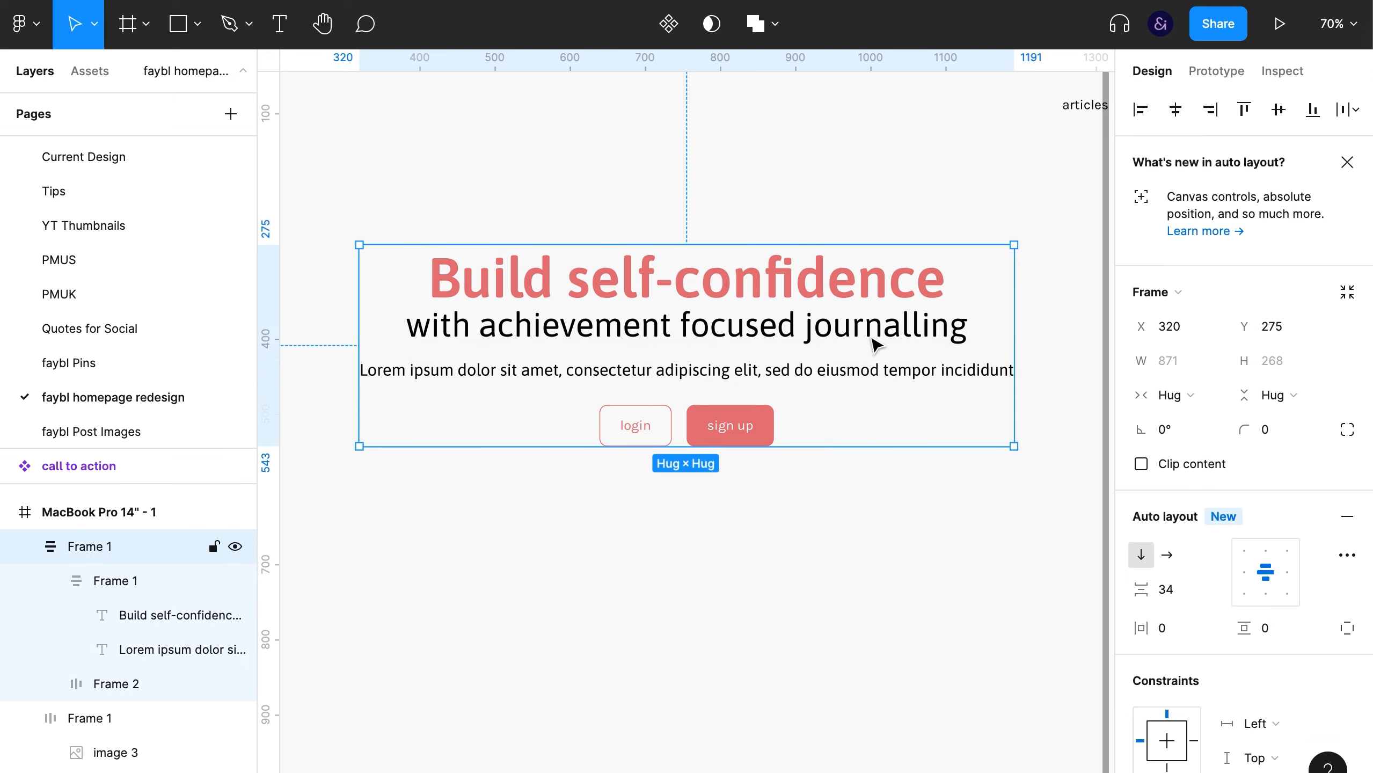
left_click(1263, 573)
left_click(891, 478)
Reduce the spacing between the headline text and the Lorem ipsum line to 20
double_click(879, 371)
left_click(1164, 588)
key("Down")
key("Down")
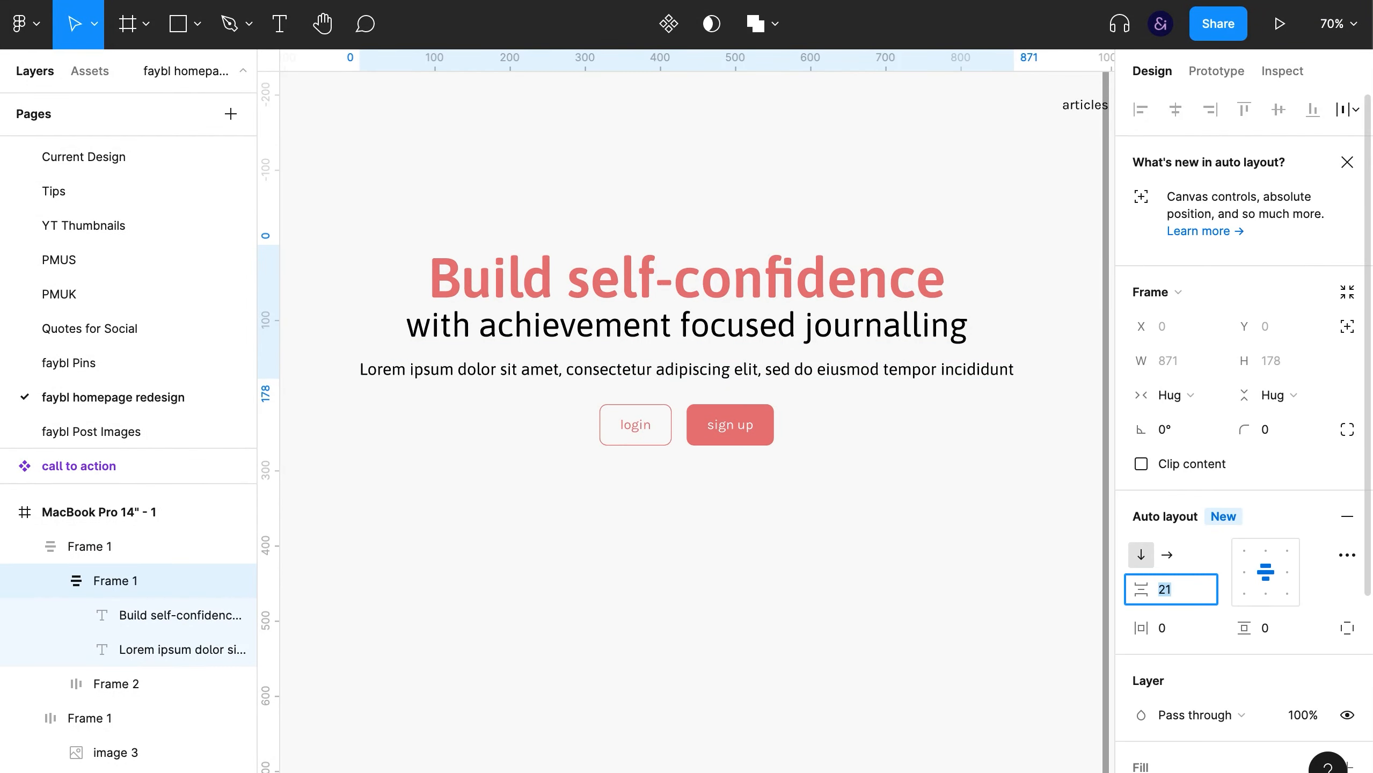
left_click(922, 556)
Increase the spacing between the text block and the buttons to 39
left_click(919, 372)
left_click(1164, 589)
key("Up")
key("Up")
key("Up")
key("Up")
key("Up")
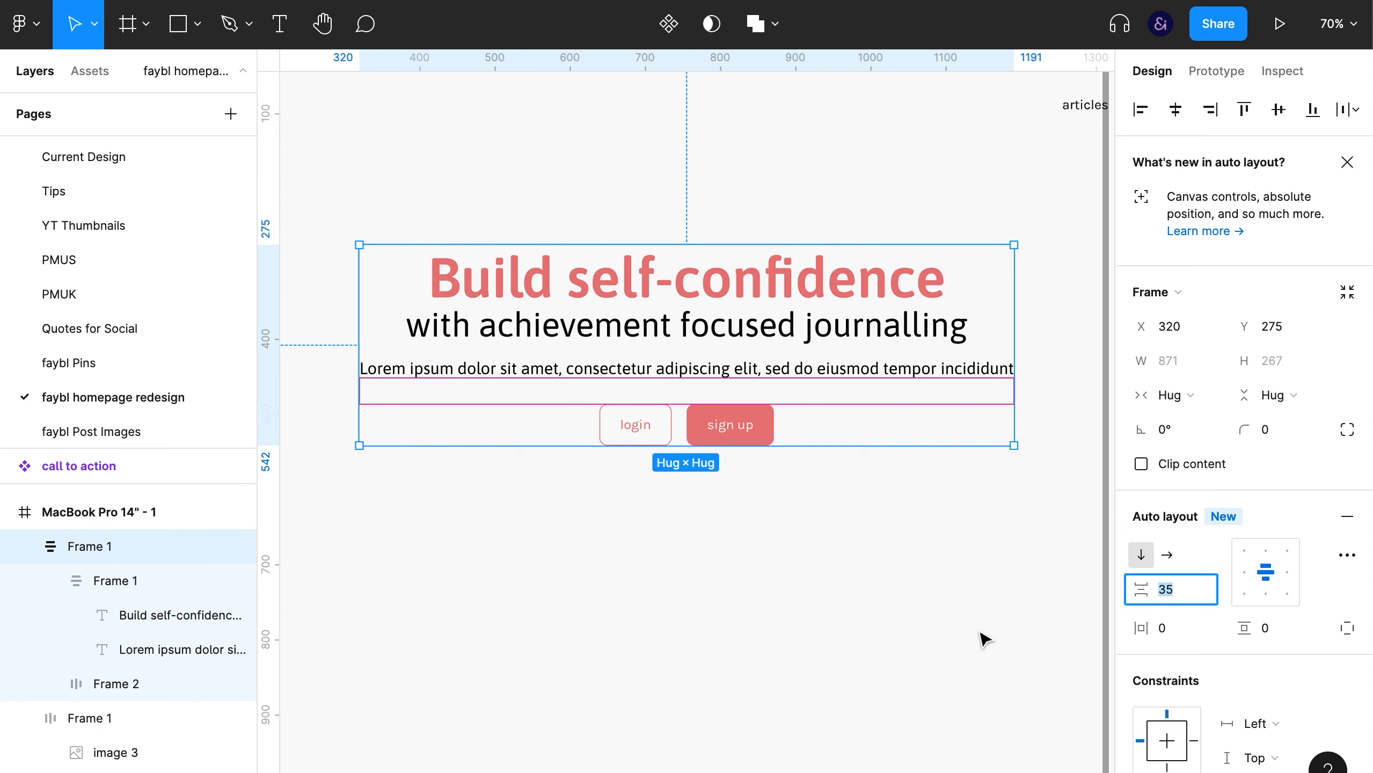
left_click(810, 563)
View the page without the interface and move the hero frame up by about 50 px
key("ctrl+backslash")
left_click(796, 343)
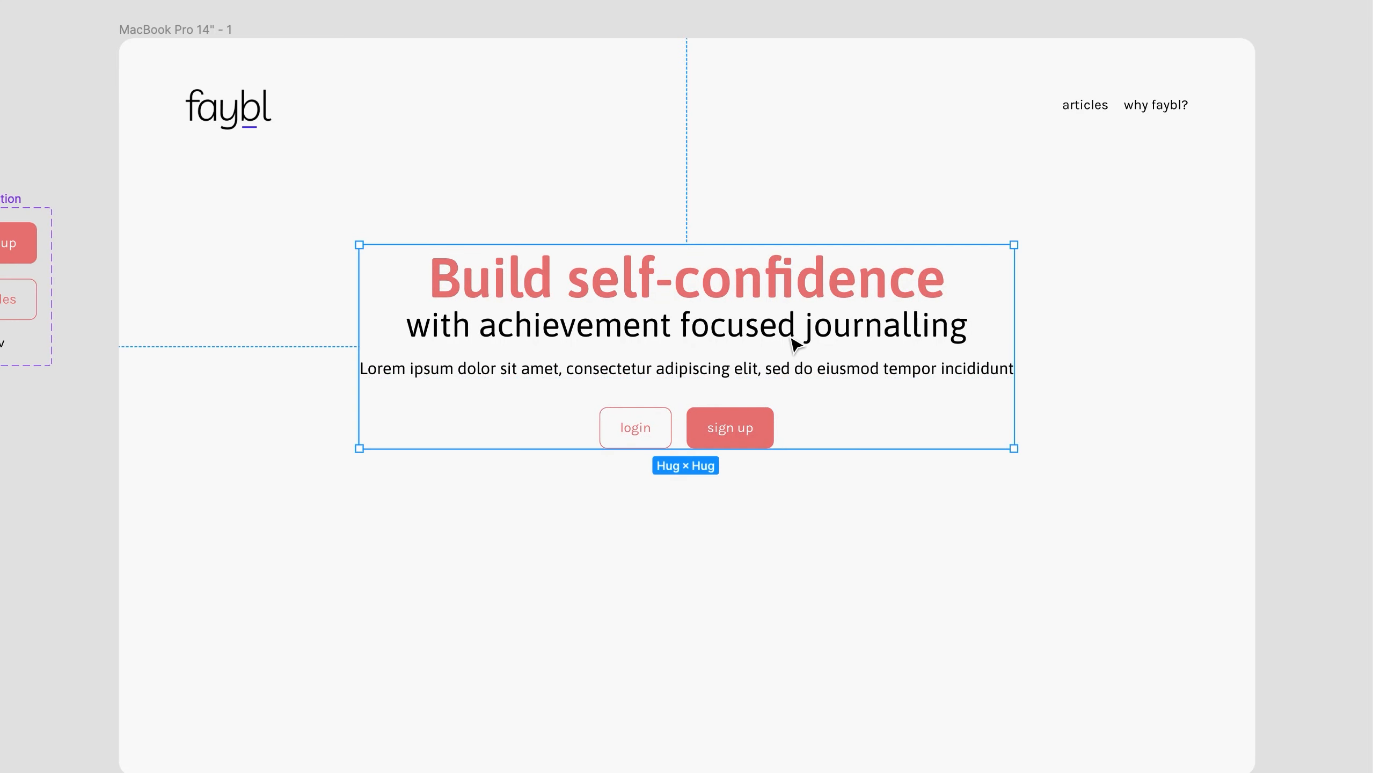
key("ctrl+backslash")
left_click(996, 607)
key("ctrl+backslash")
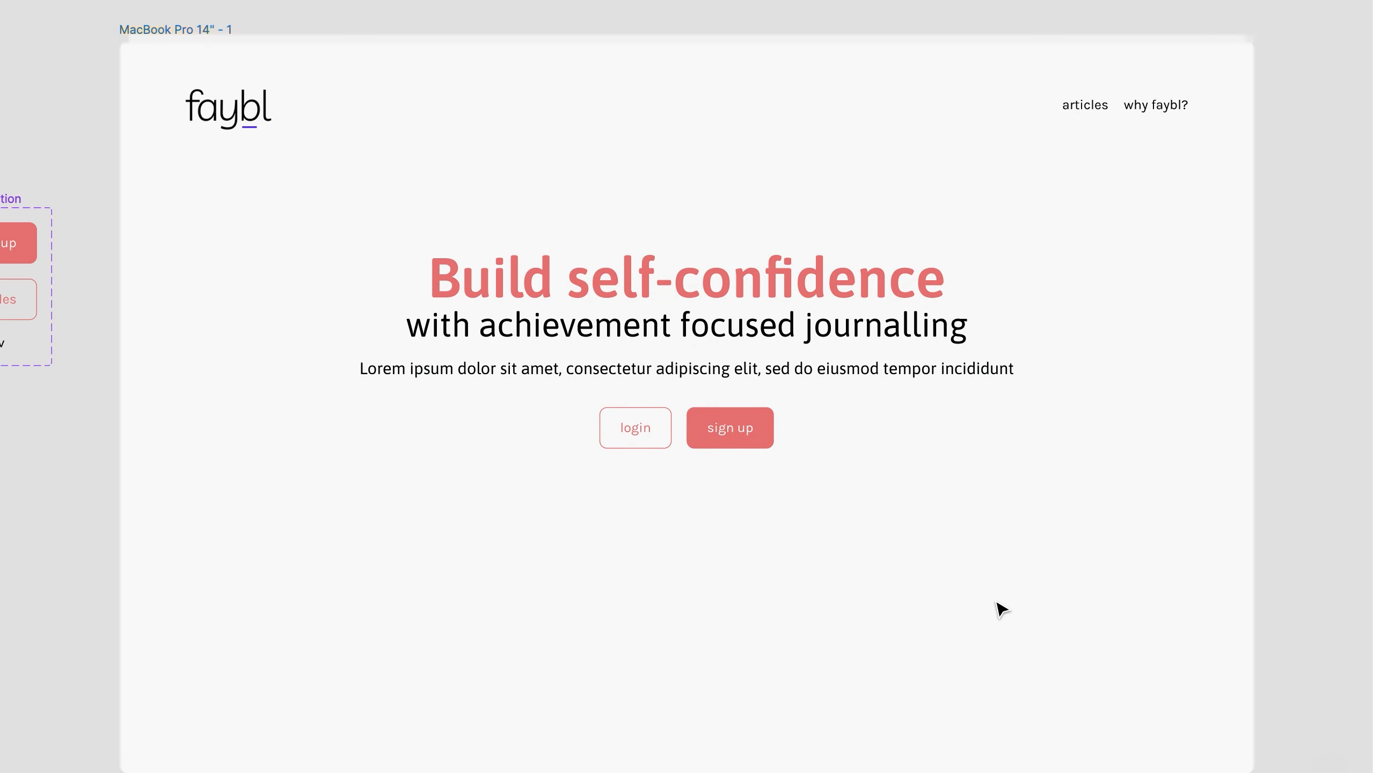
key("shift+Up")
key("shift+Up")
key("shift+Up")
Draw a 1512 × 288 rectangle across the full page width below the buttons and move it down to Y 654
left_click_drag(117, 471, 1255, 687)
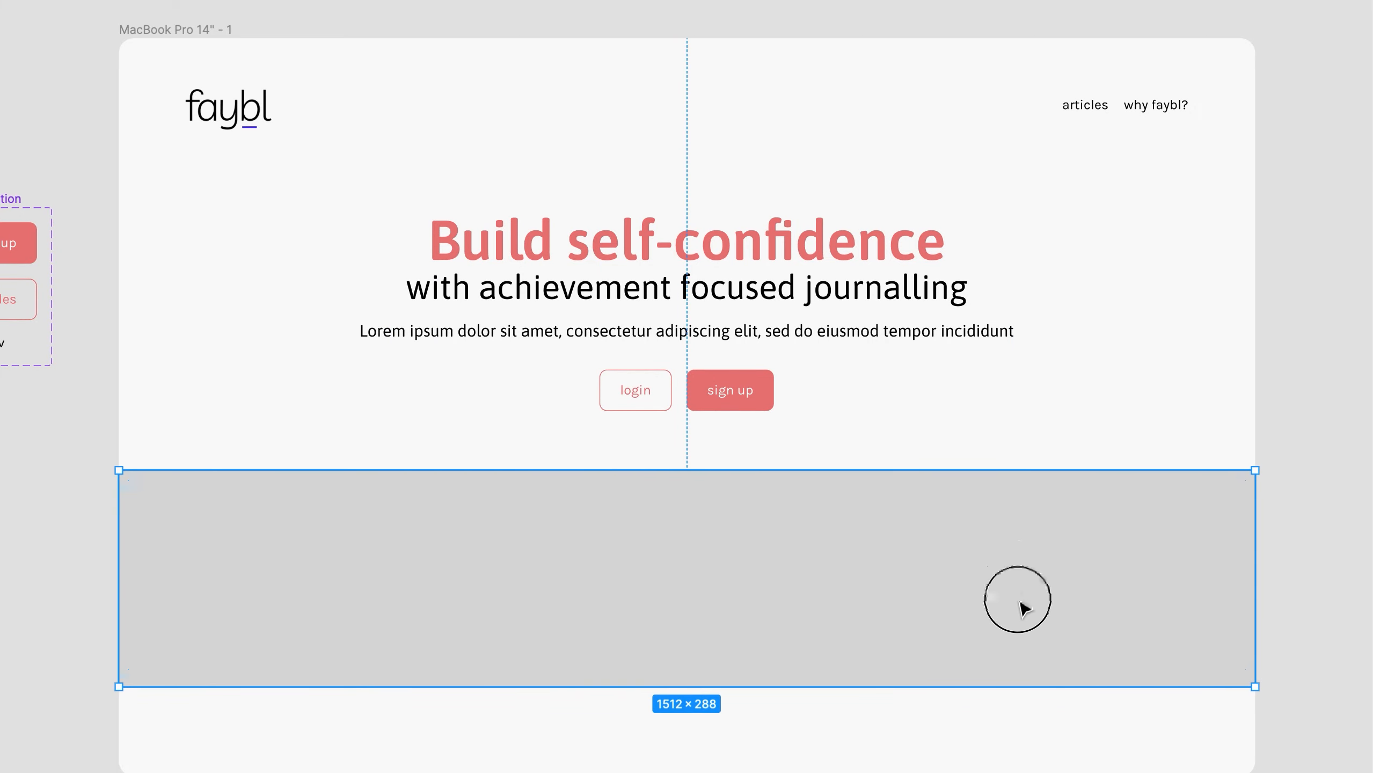
left_click_drag(1020, 600, 1023, 636)
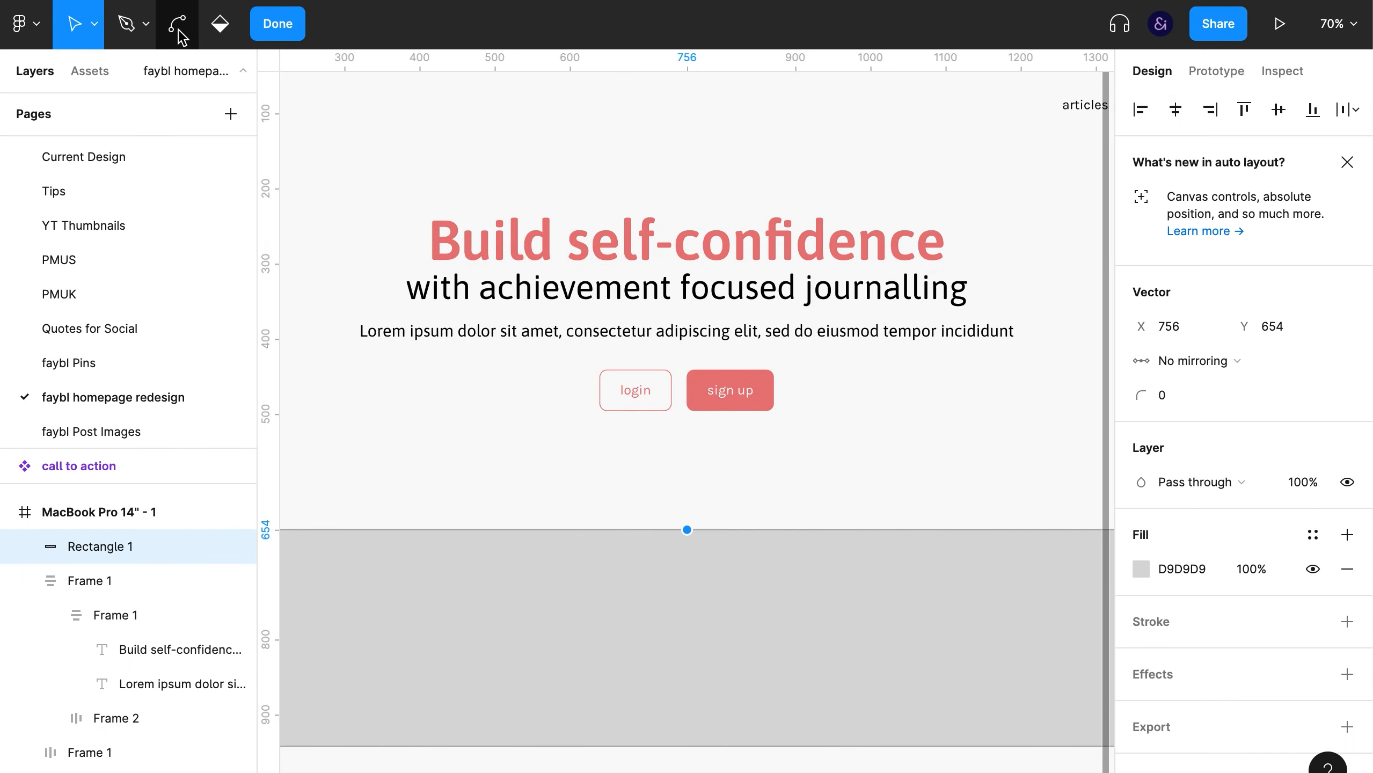
left_click(178, 30)
mouse_move(687, 529)
left_mouse_down()
mouse_move(701, 530)
mouse_move(684, 533)
left_mouse_up()
key("super+z")
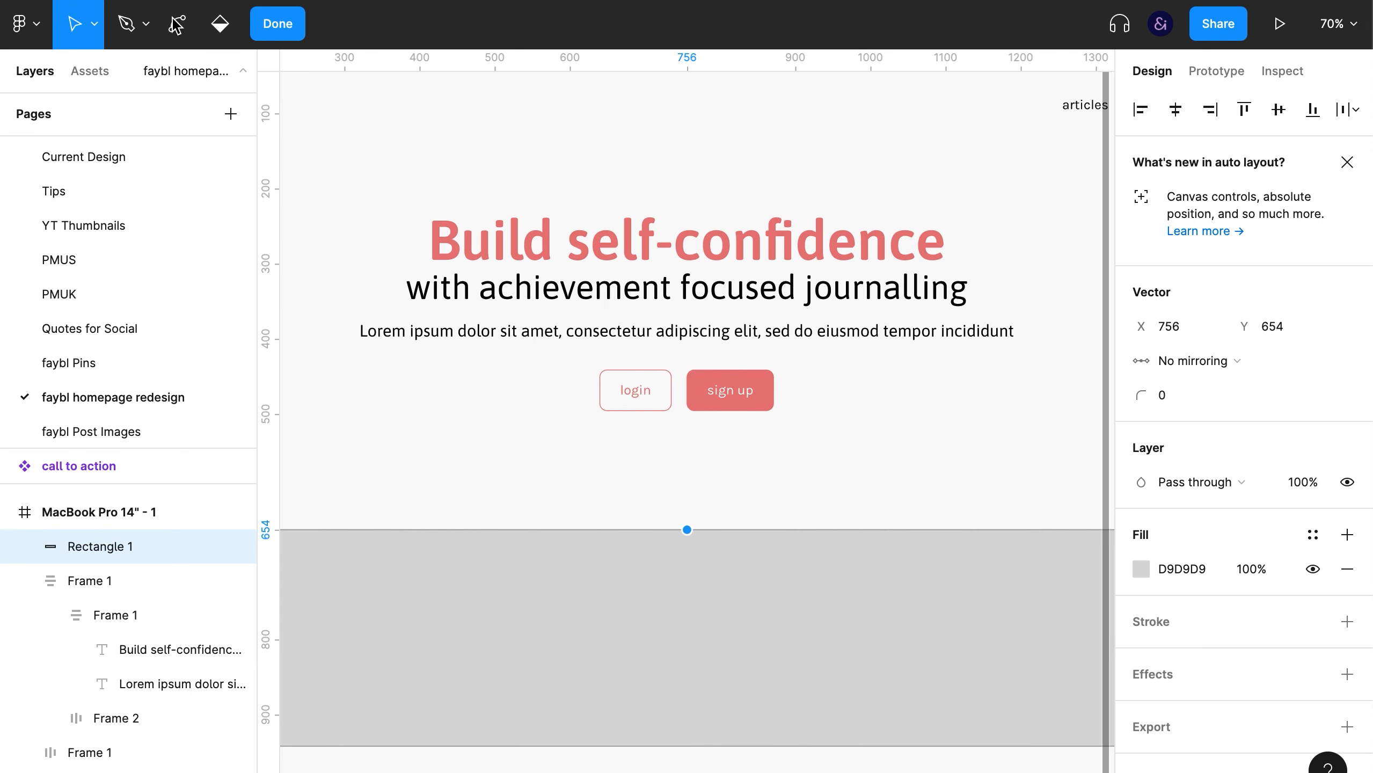
Bend the rectangle's top edge into a symmetrical curve dipping in the middle, and move the shape up to Y 571
left_click(705, 545)
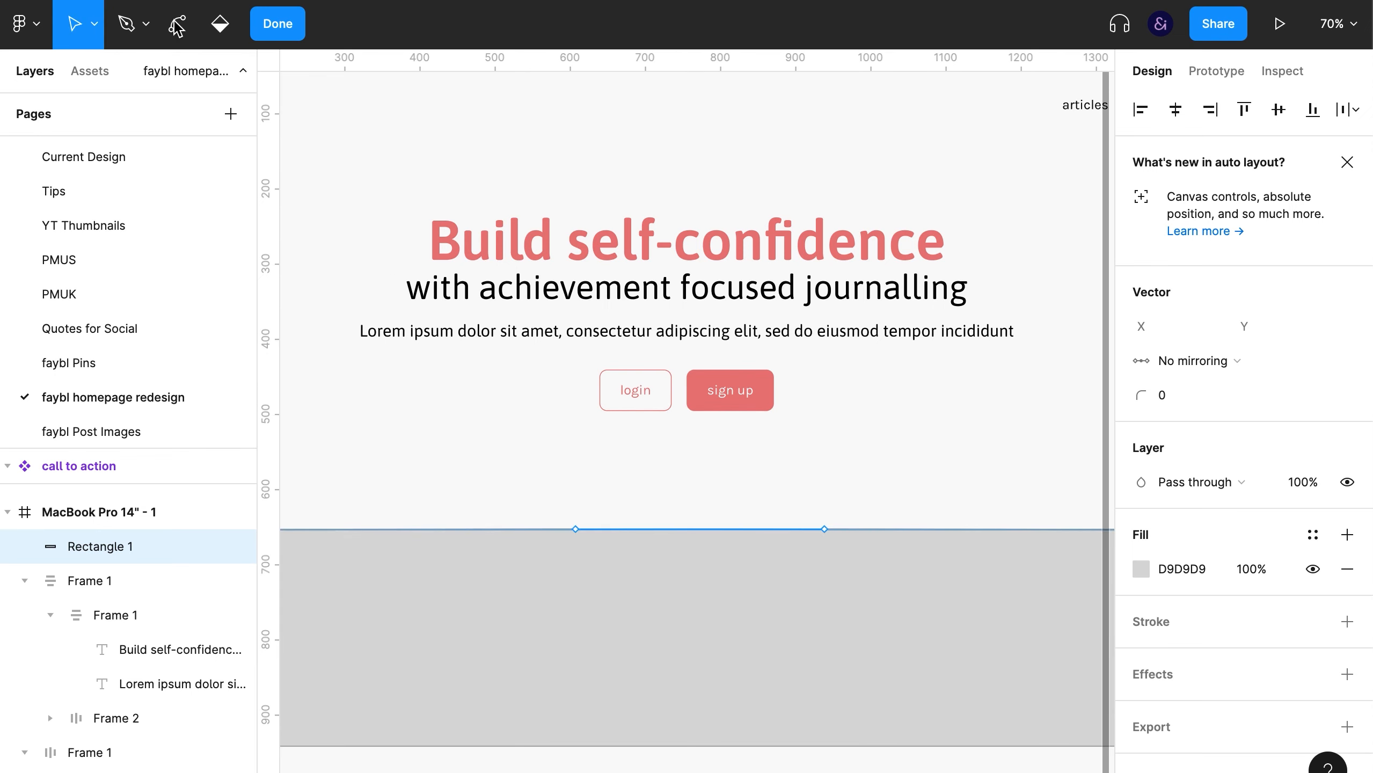
left_click_drag(826, 552, 821, 591)
left_click_drag(575, 529, 586, 605)
key("Escape")
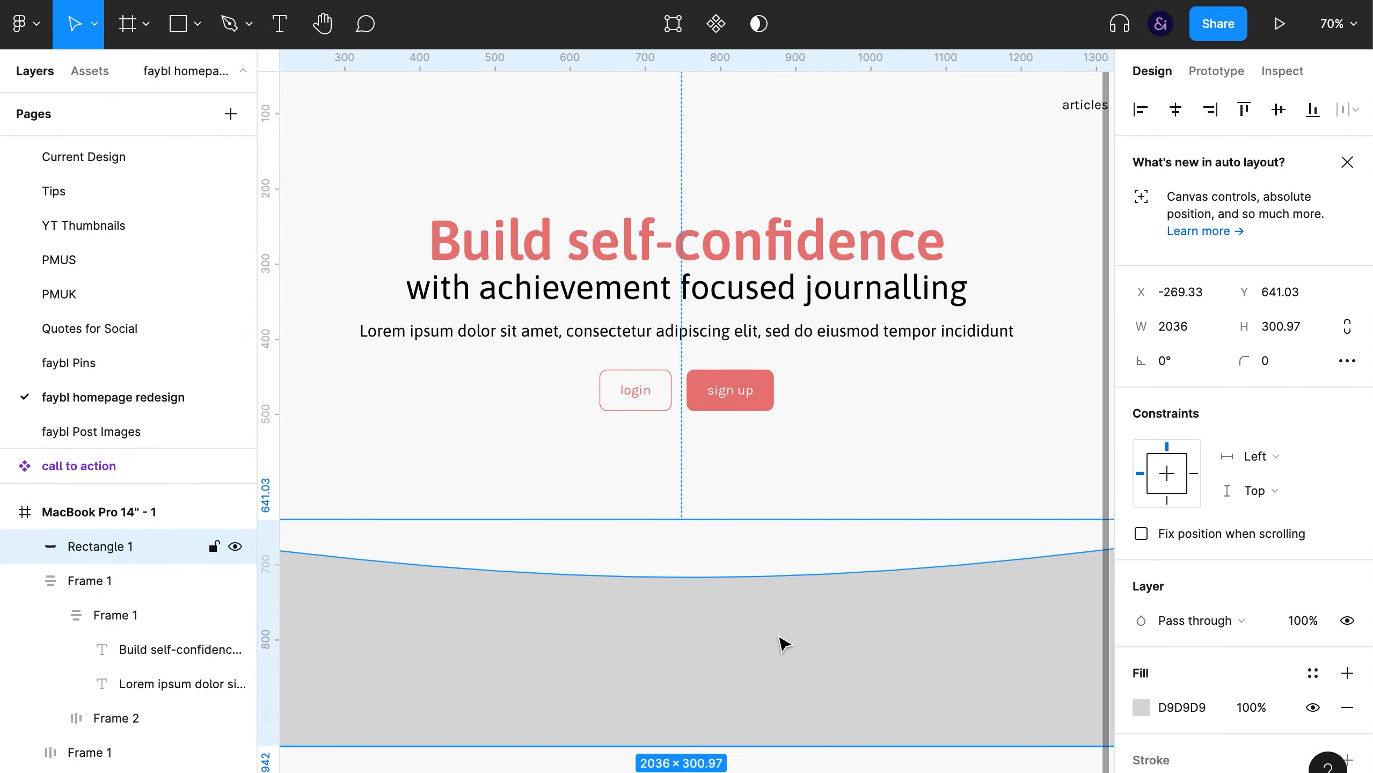
key("super+backslash")
left_click_drag(859, 593, 851, 622)
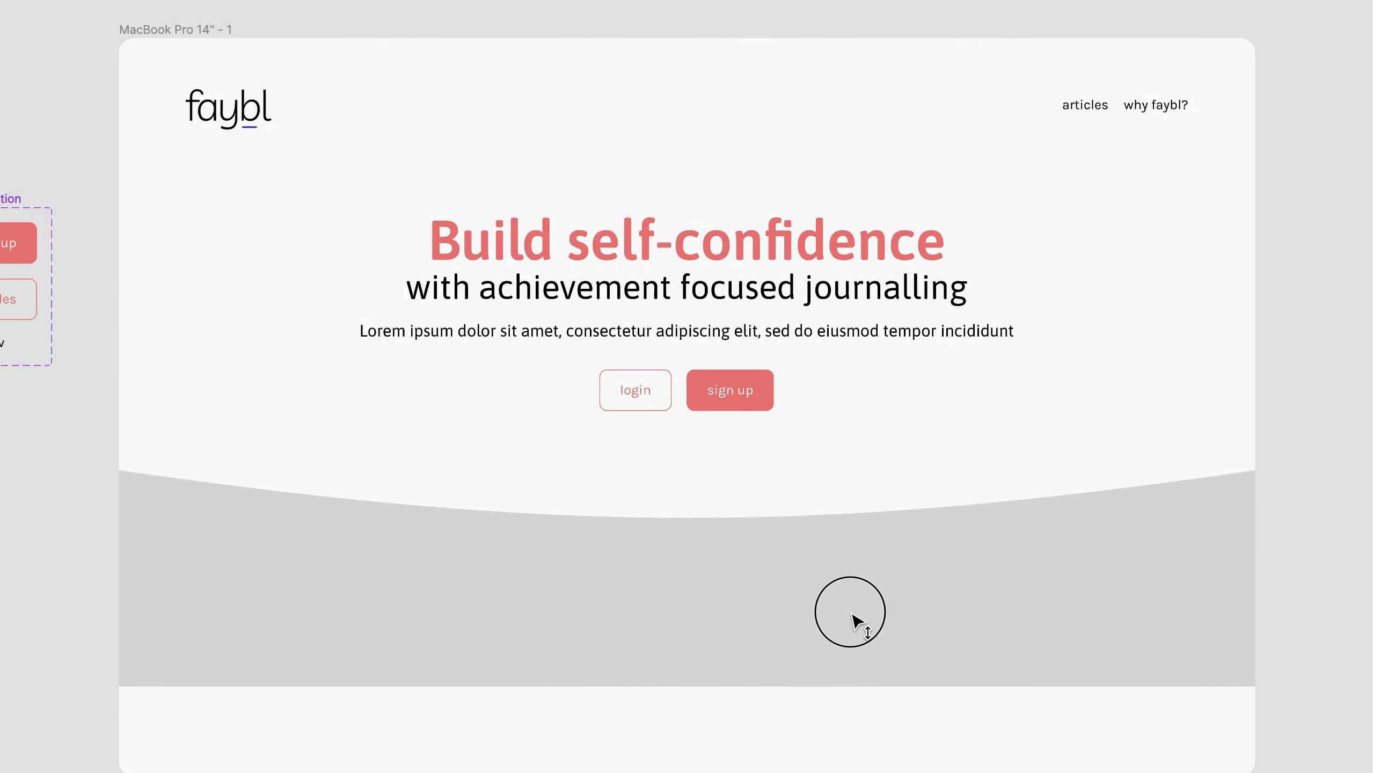
Fill the curved shape with coral sampled from the sign up button
key("super+backslash")
left_click(1140, 708)
left_click(898, 580)
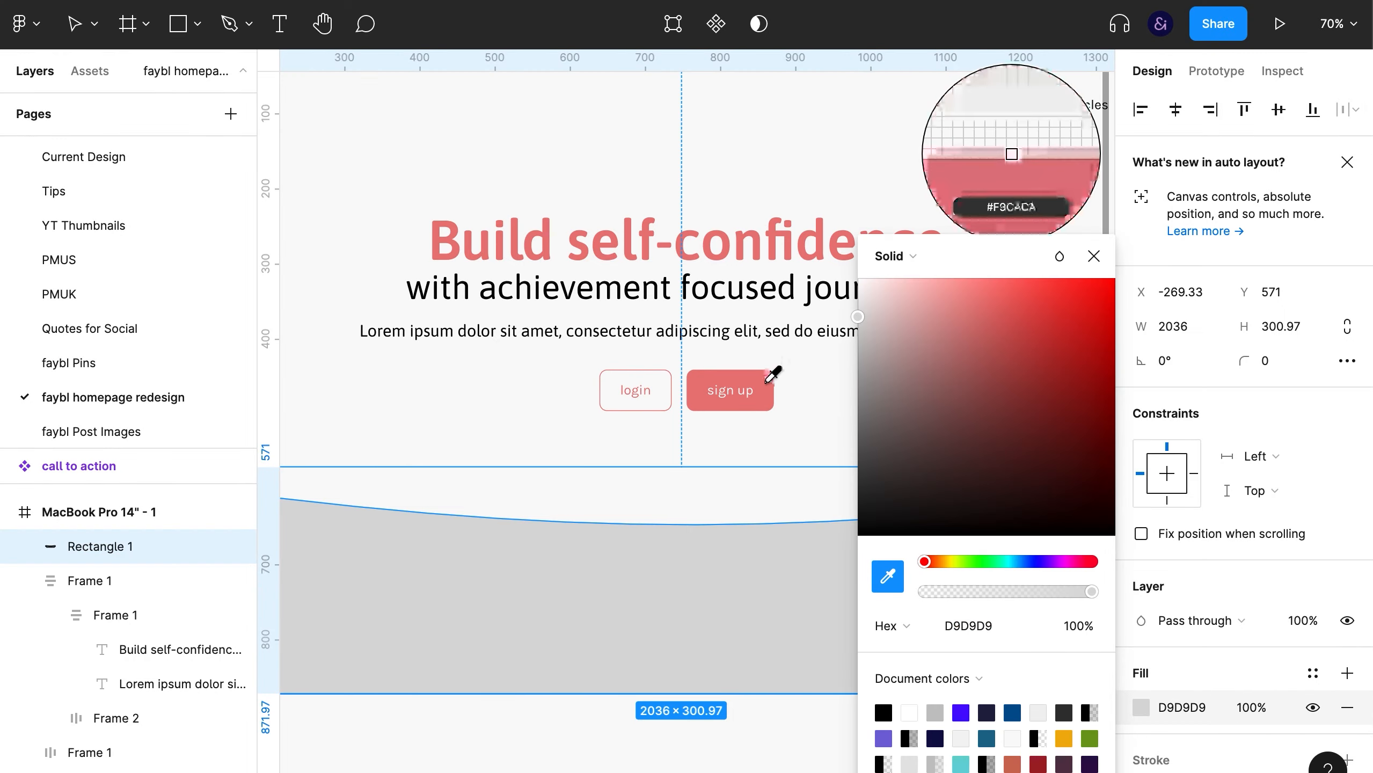
left_click(752, 389)
key("Escape")
key("Escape")
Stretch the coral shape past the bottom of the page and raise its curved edge closer to the buttons
key("super+backslash")
scroll(667, 560, "down", 5)
left_click(658, 604)
left_click_drag(661, 621, 661, 728)
left_click_drag(885, 614, 885, 568)
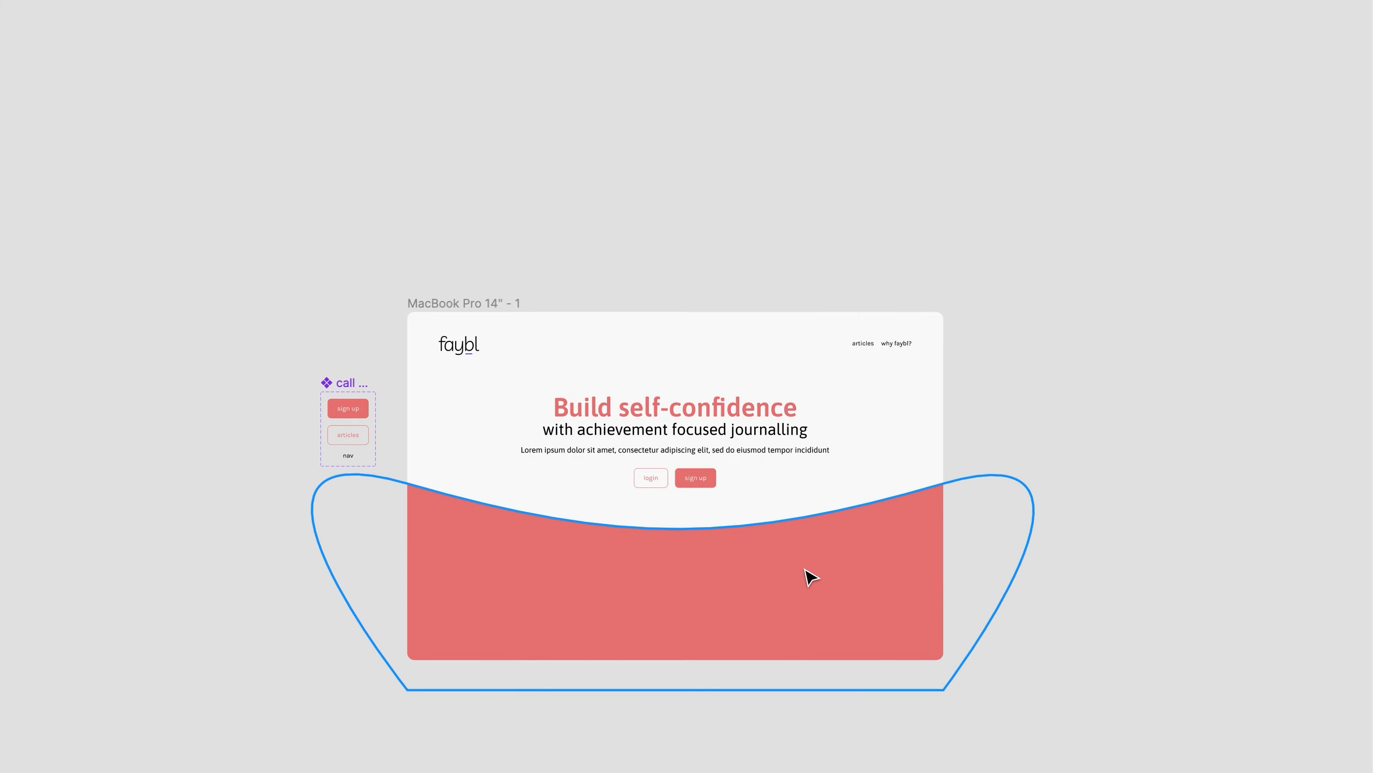
key("Escape")
key("shift+1")
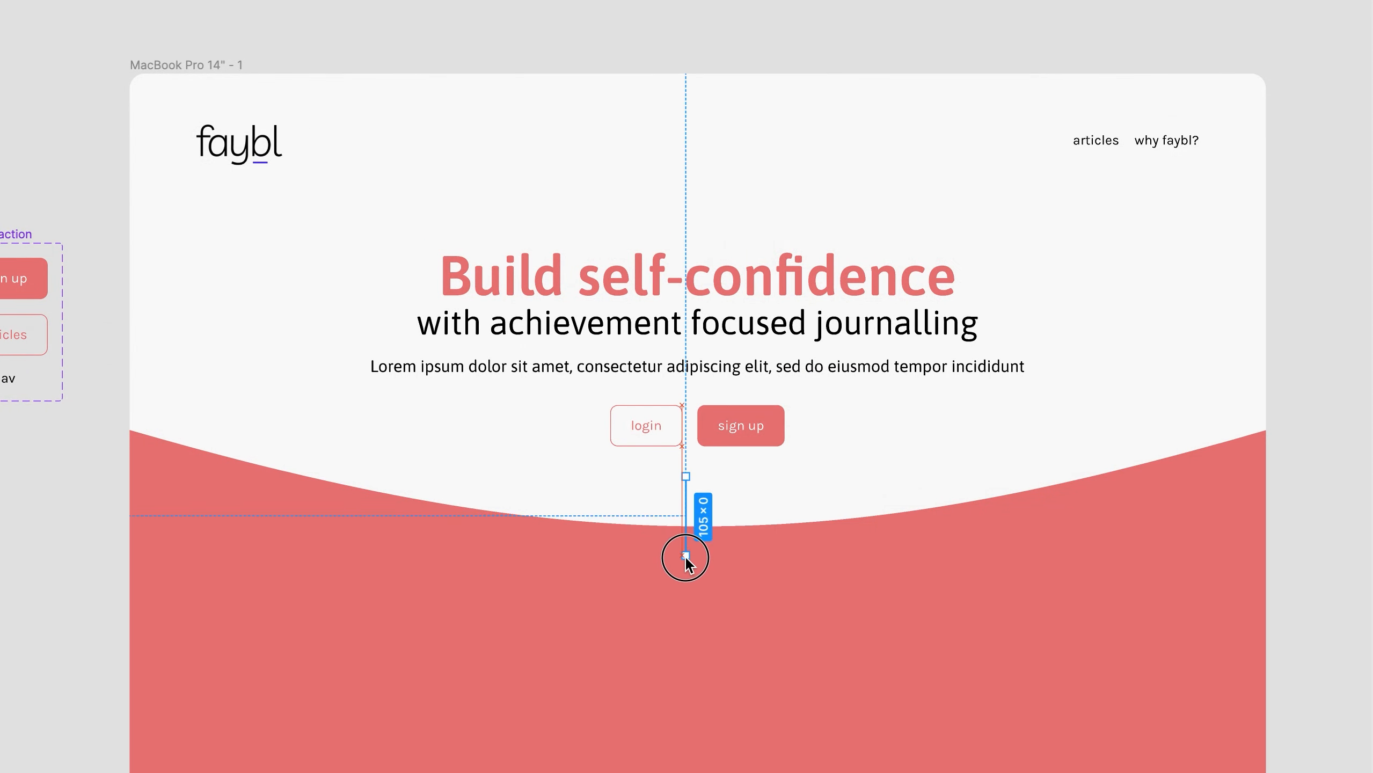
Draw a vertical line 112 long across the curve's middle, with an off-white F9F9F9 stroke 3 thick
left_click_drag(685, 558, 685, 561)
key("ctrl+backslash")
left_click(1140, 562)
left_click(887, 576)
left_click(1092, 273)
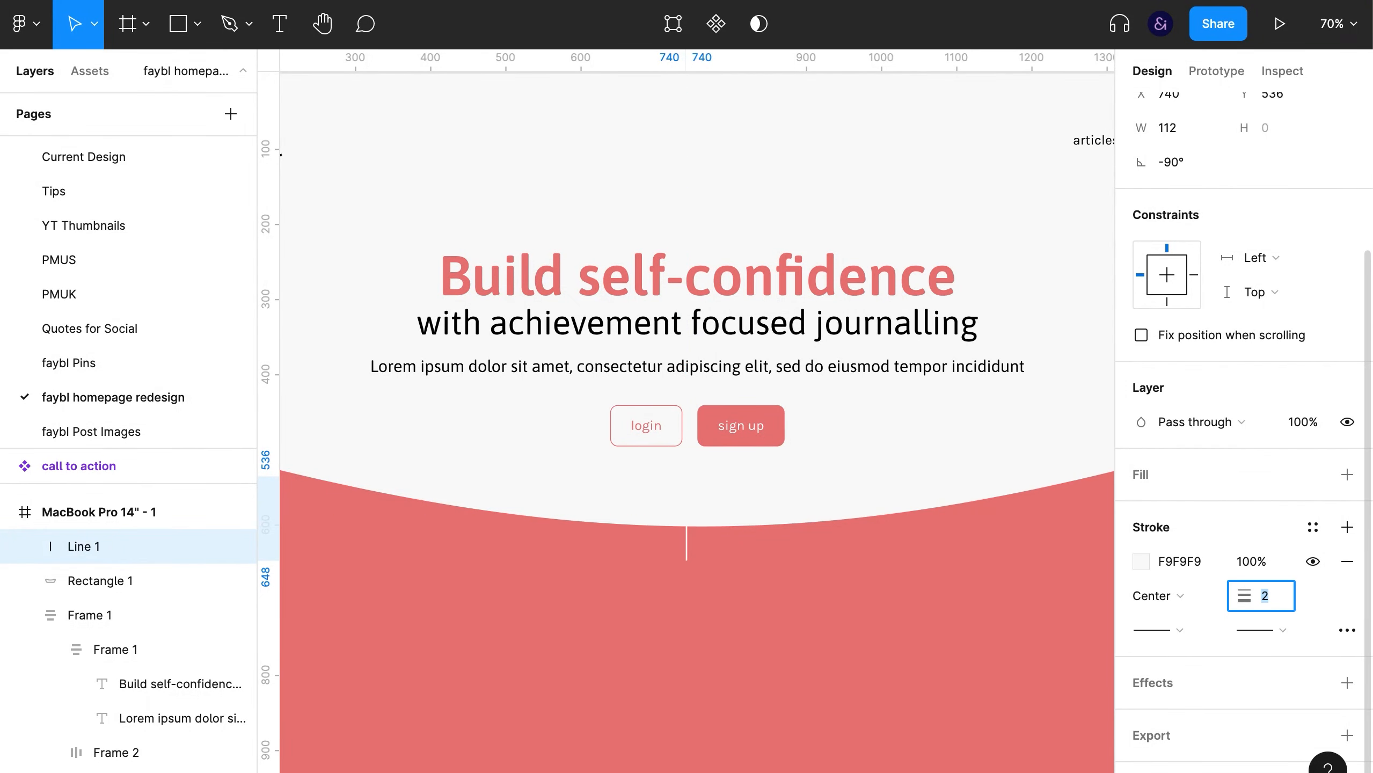
key("Up")
left_click(868, 458)
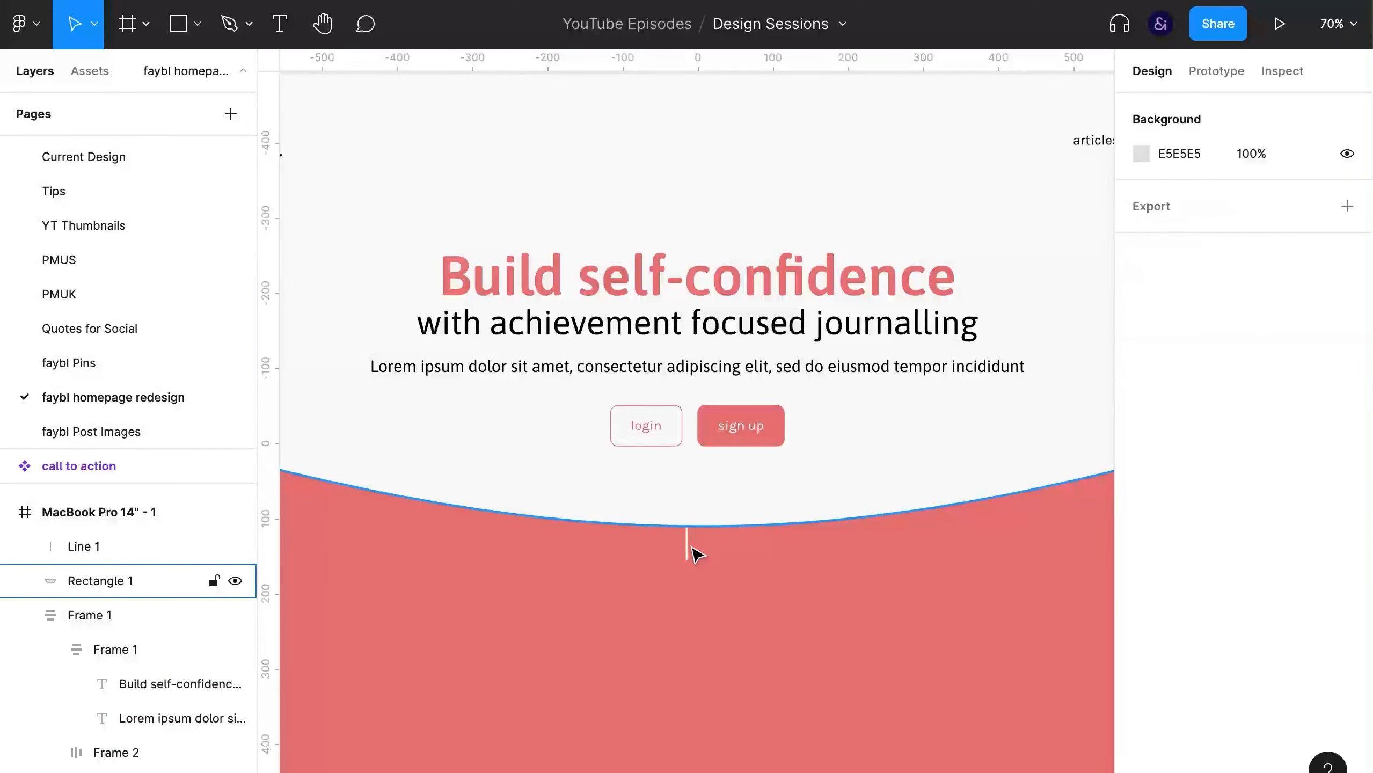
Duplicate the vertical line further down and set the copy's rotation to 0°
left_click_drag(687, 565, 690, 654)
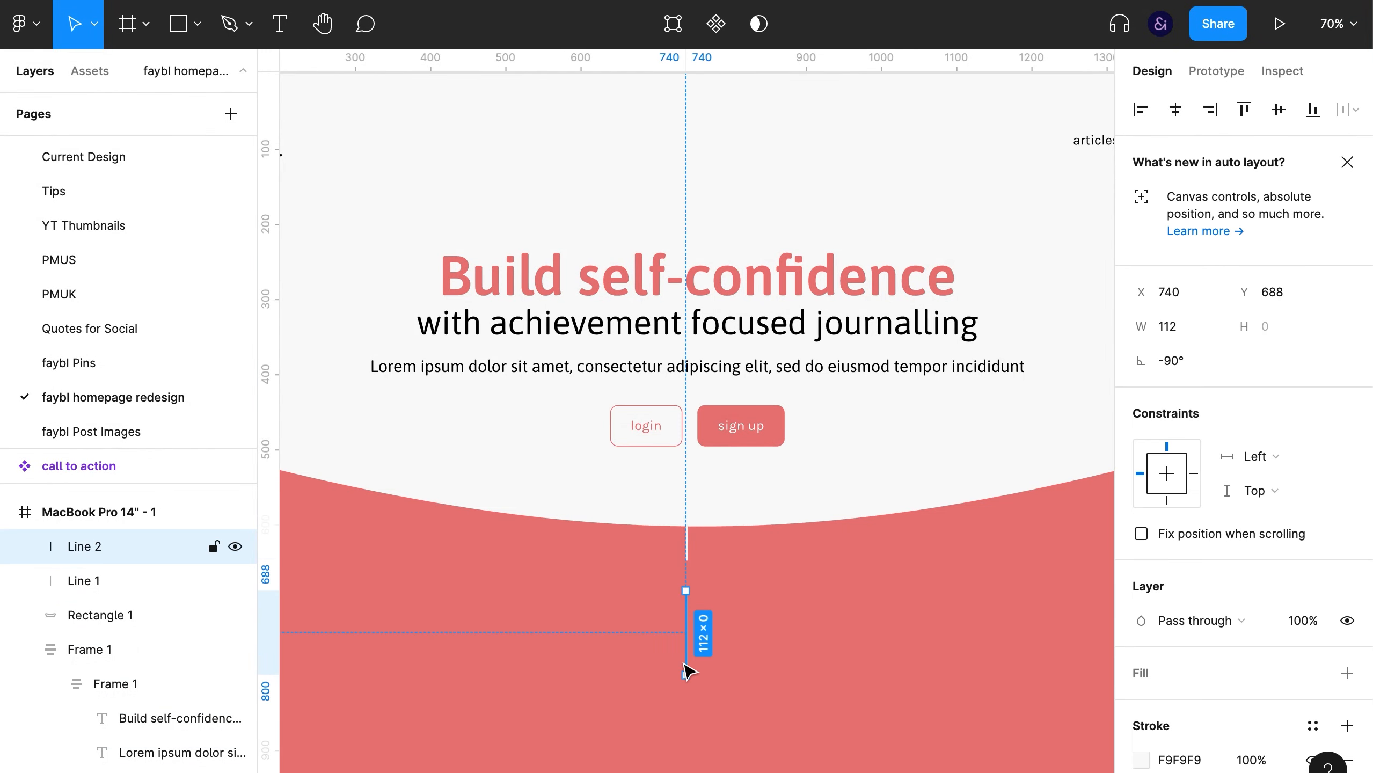
type("0")
key("Return")
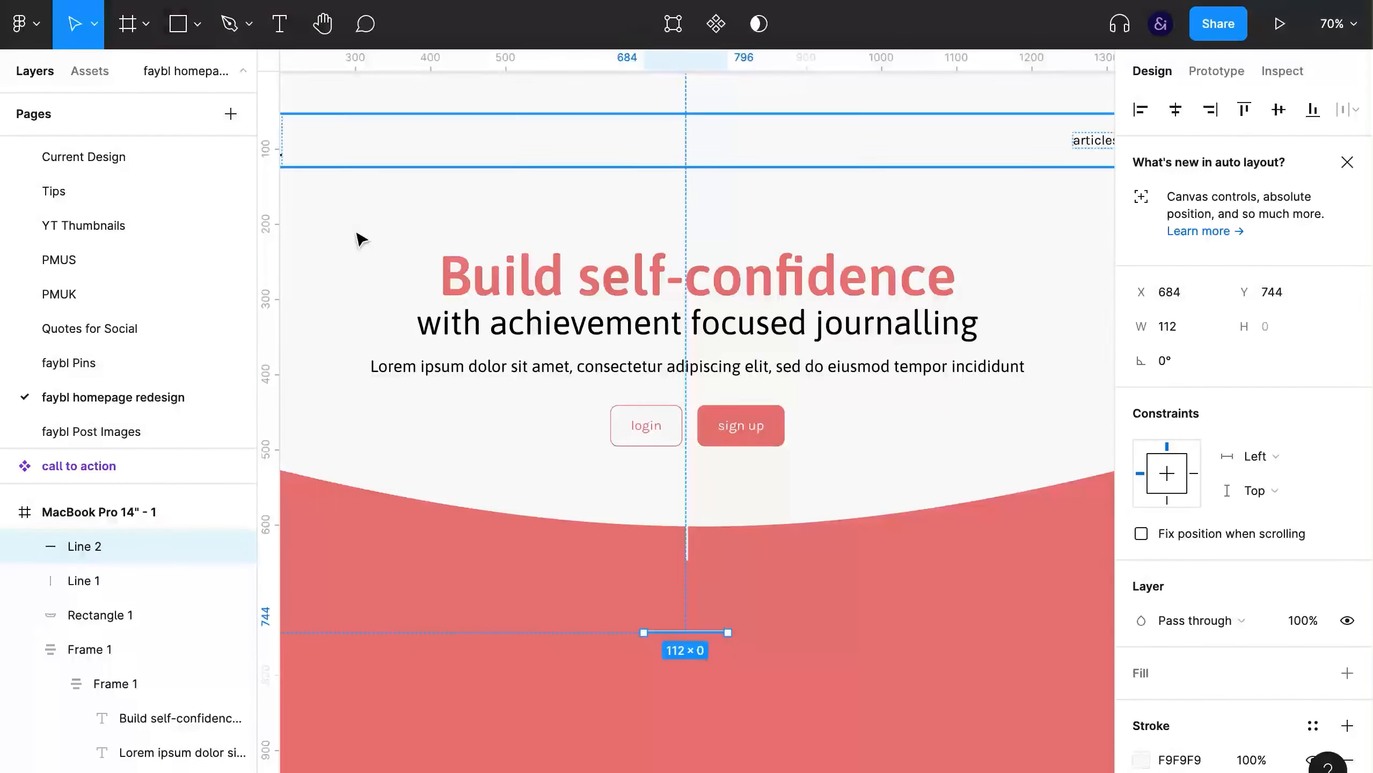
Add a midpoint to the horizontal line and pull it down to form a rounded V shape 32 high
left_click(245, 30)
left_click(221, 76)
left_click(686, 632)
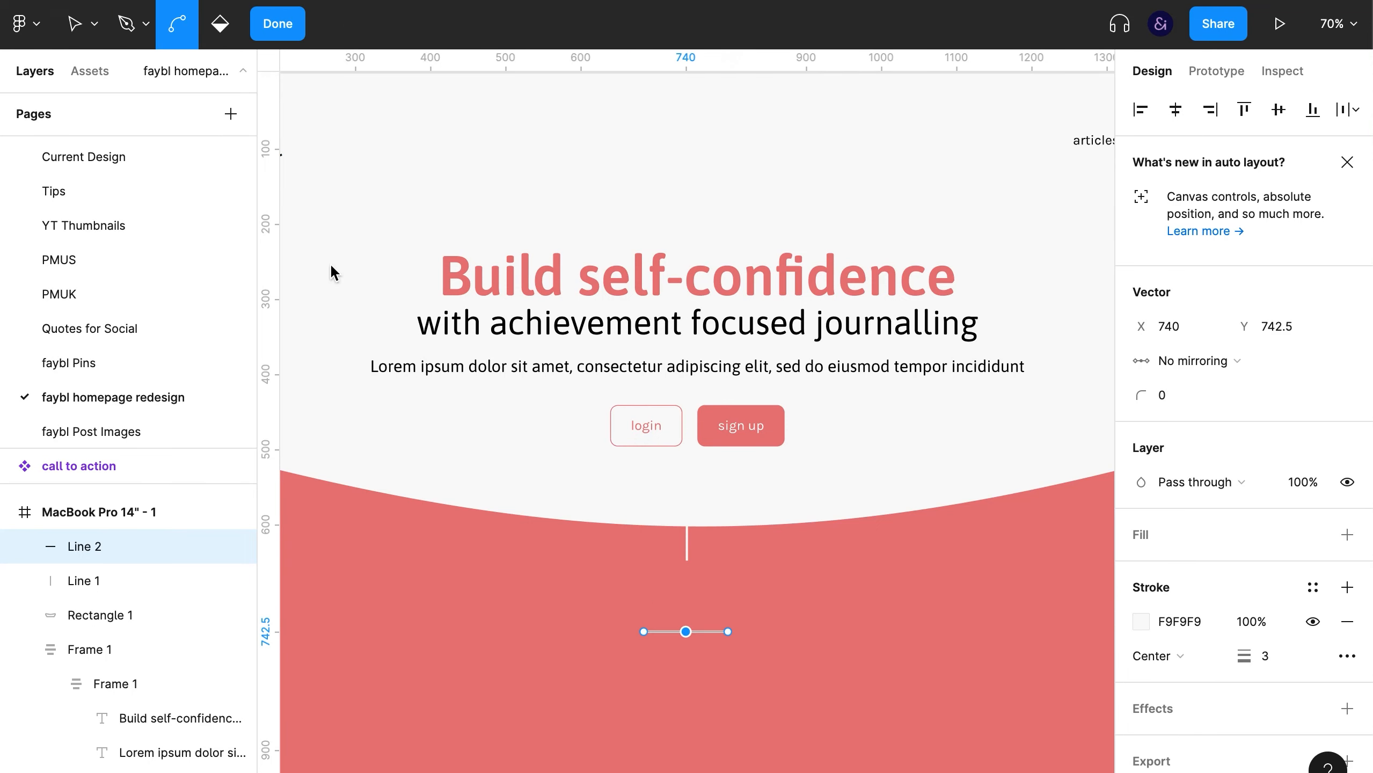
left_click_drag(691, 637, 701, 643)
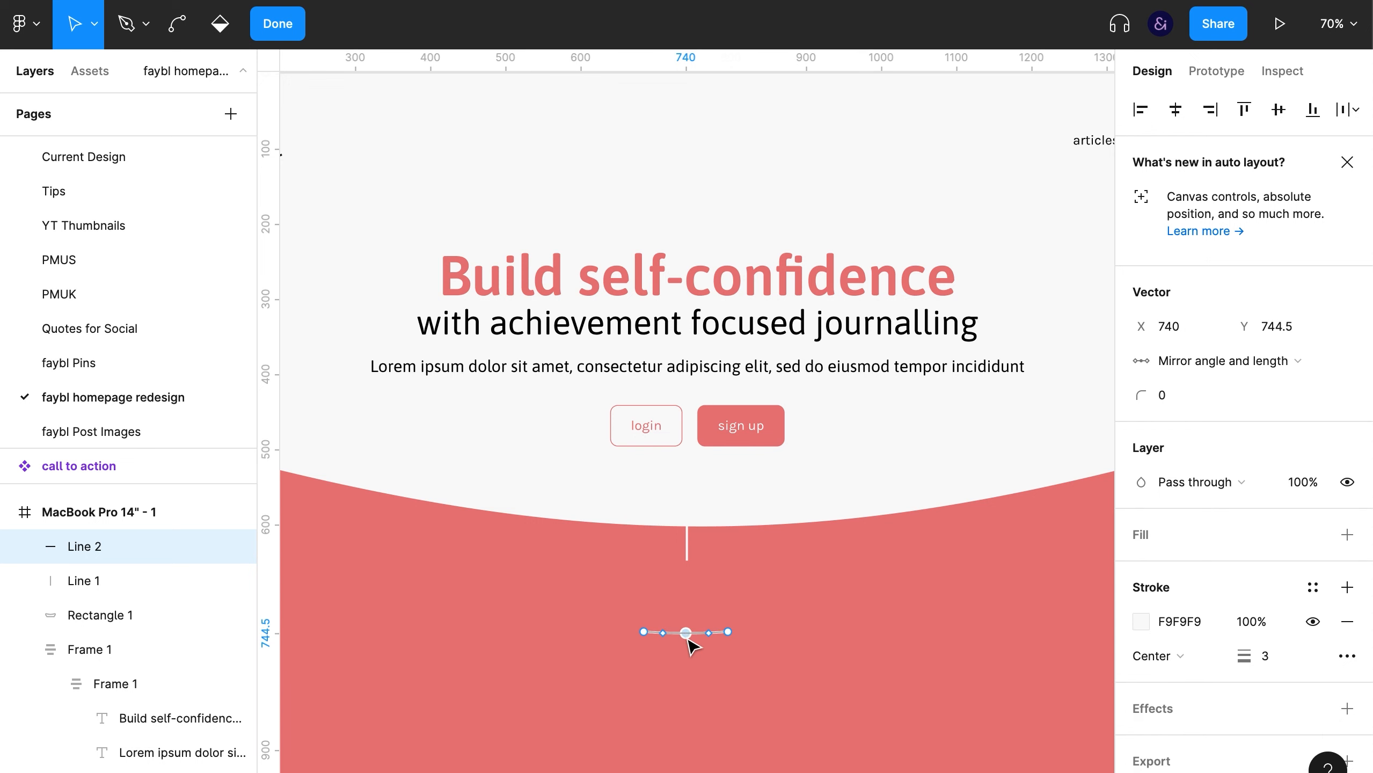
left_click_drag(711, 654, 702, 658)
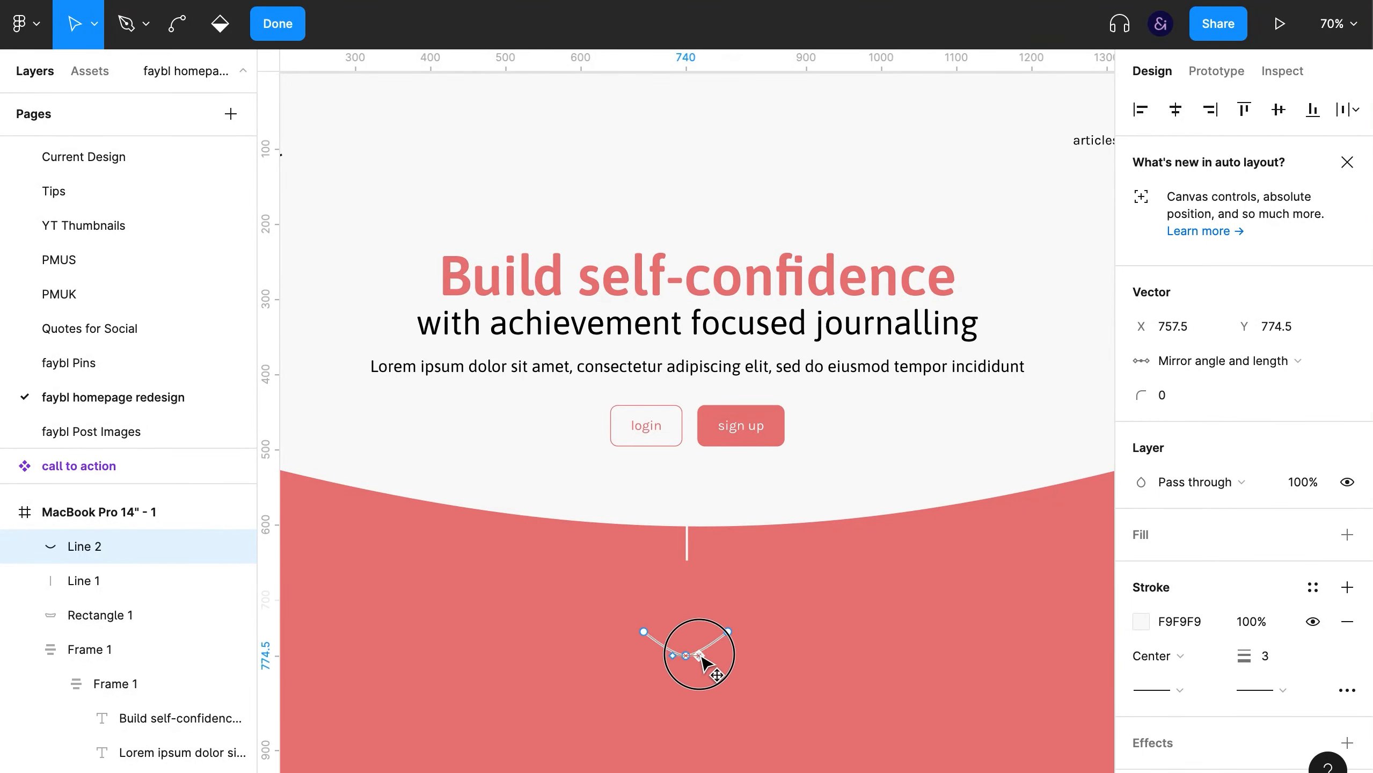
key("Escape")
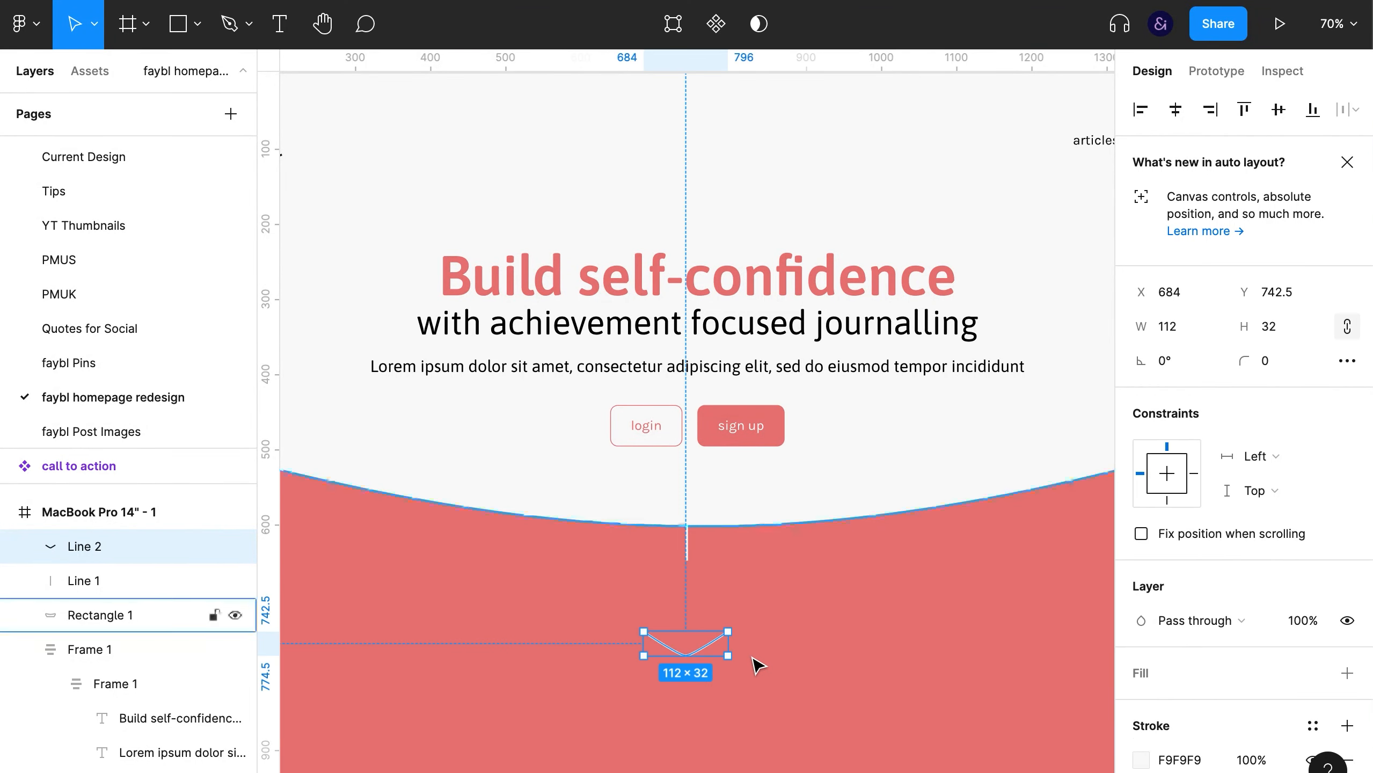
Narrow the V shape to 56 wide and place it at the vertical line's lower end as an arrowhead
left_click_drag(731, 642, 703, 604)
left_click(668, 647)
key("super+z")
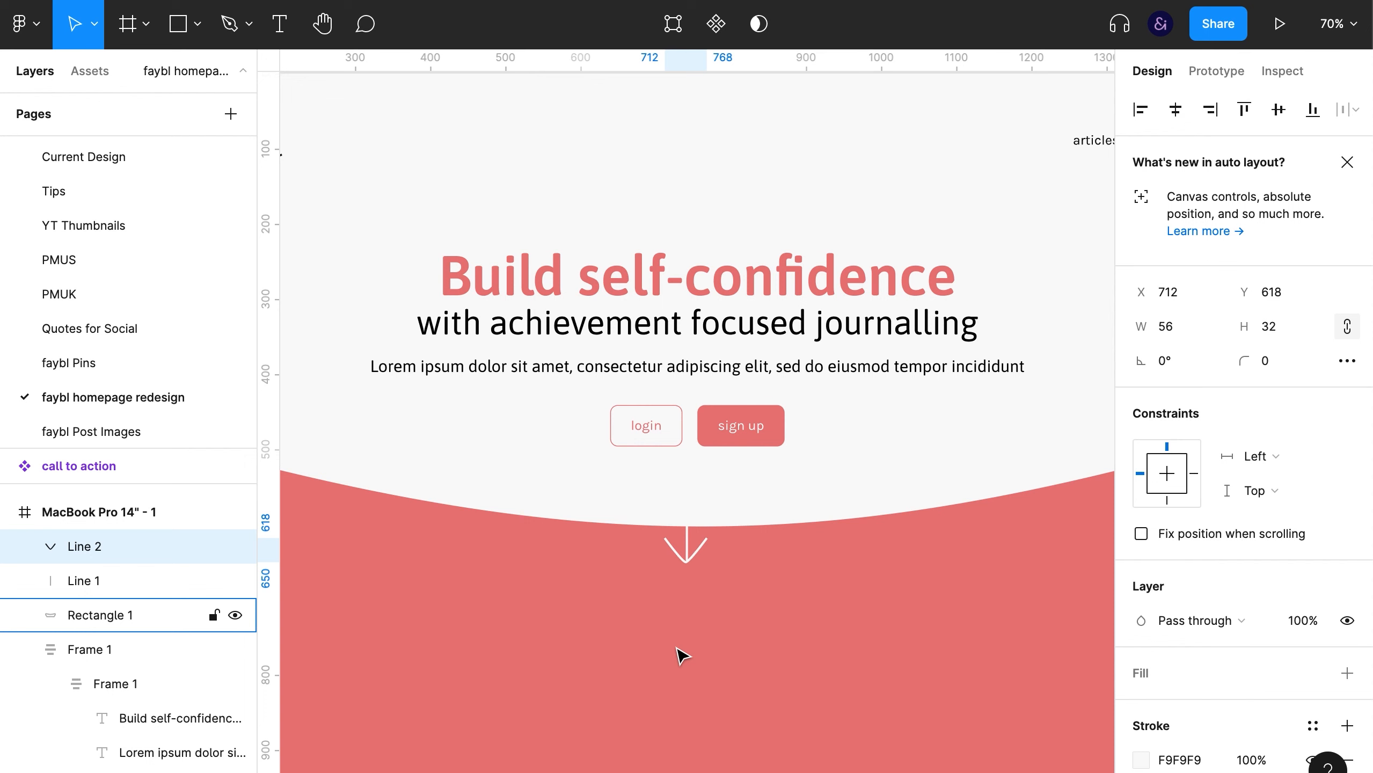
Shrink the V-shaped arrowhead to 28 × 15 and centre it on the vertical line's lower end
scroll(682, 655, "down", 1)
left_click(723, 634)
left_click_drag(708, 552, 697, 548)
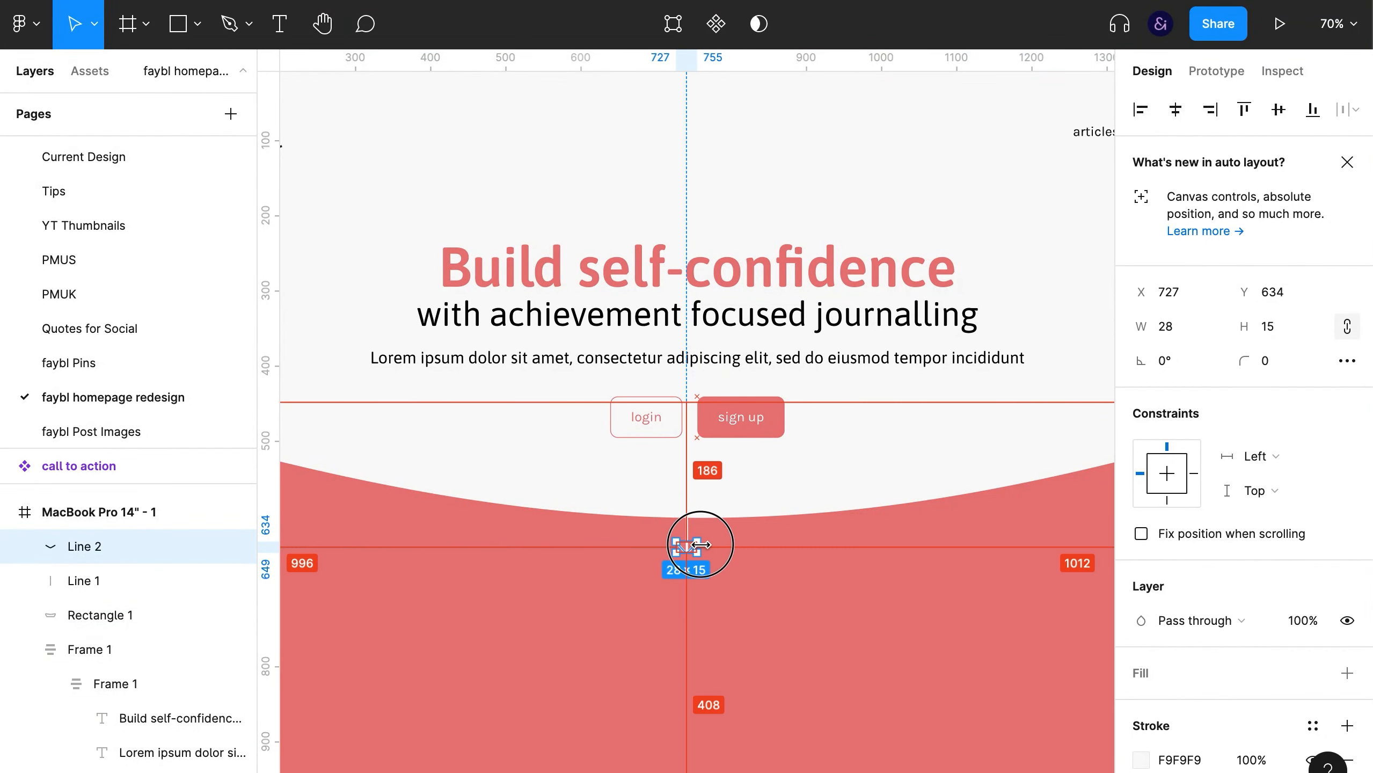
left_click(756, 497)
left_click(695, 552)
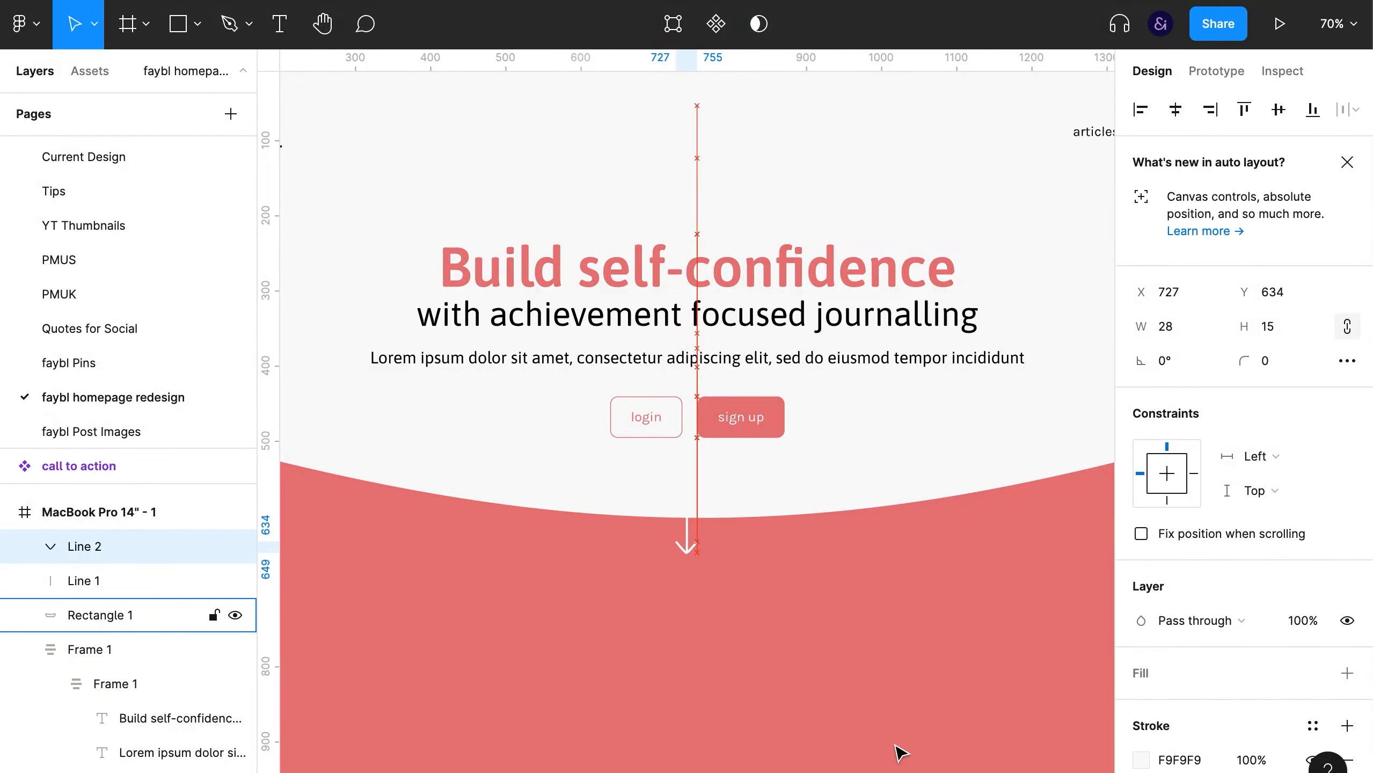
Group the arrowhead with the vertical line and nudge the group up to Y 524
left_click(696, 530, "shift")
key("super+g")
key("shift+Up")
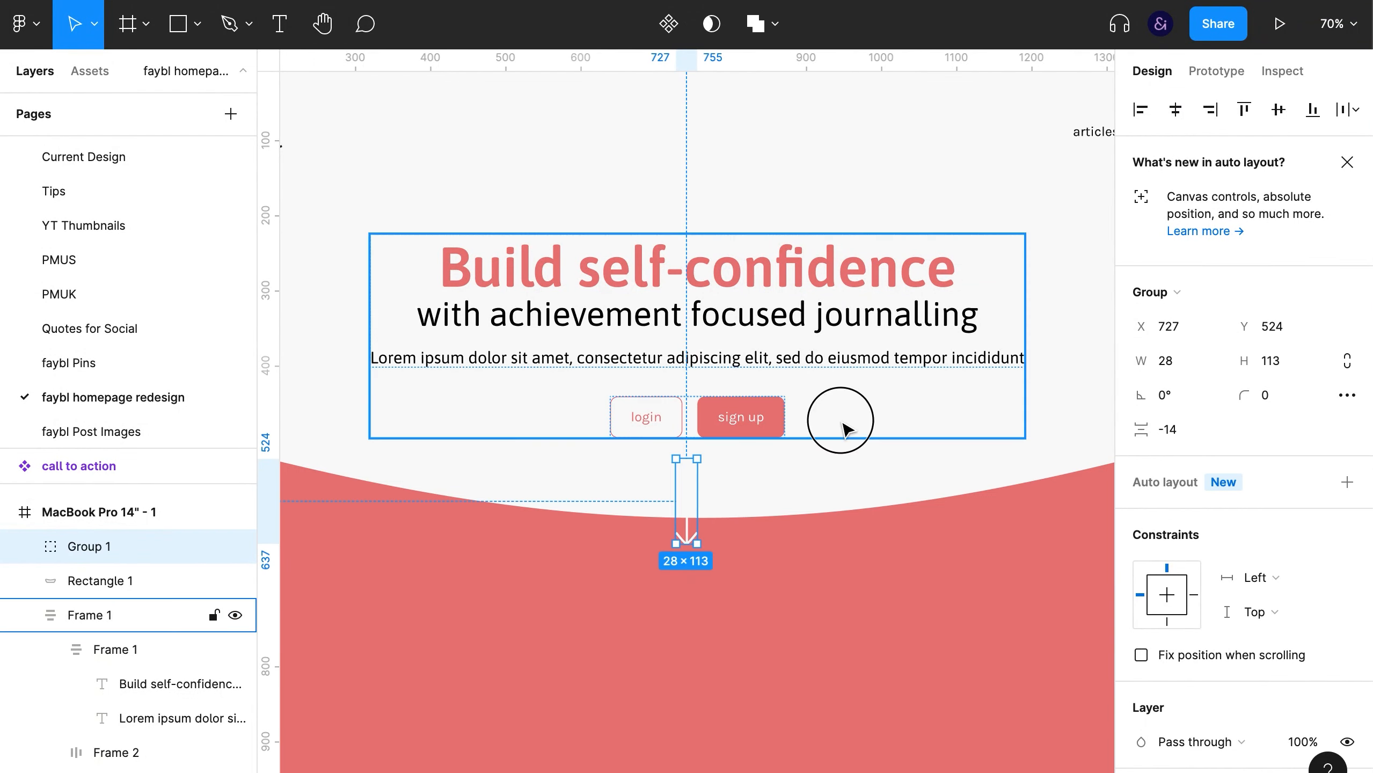
Raise the coral shape and the arrow group by 40 each and centre the arrow group horizontally in the frame
left_click(843, 429)
left_click(831, 626)
key("shift+Up")
key("shift+Up")
key("shift+Up")
key("shift+Up")
left_click(686, 517)
key("shift+Up")
key("shift+Up")
key("shift+Up")
key("shift+Up")
left_click(1174, 109)
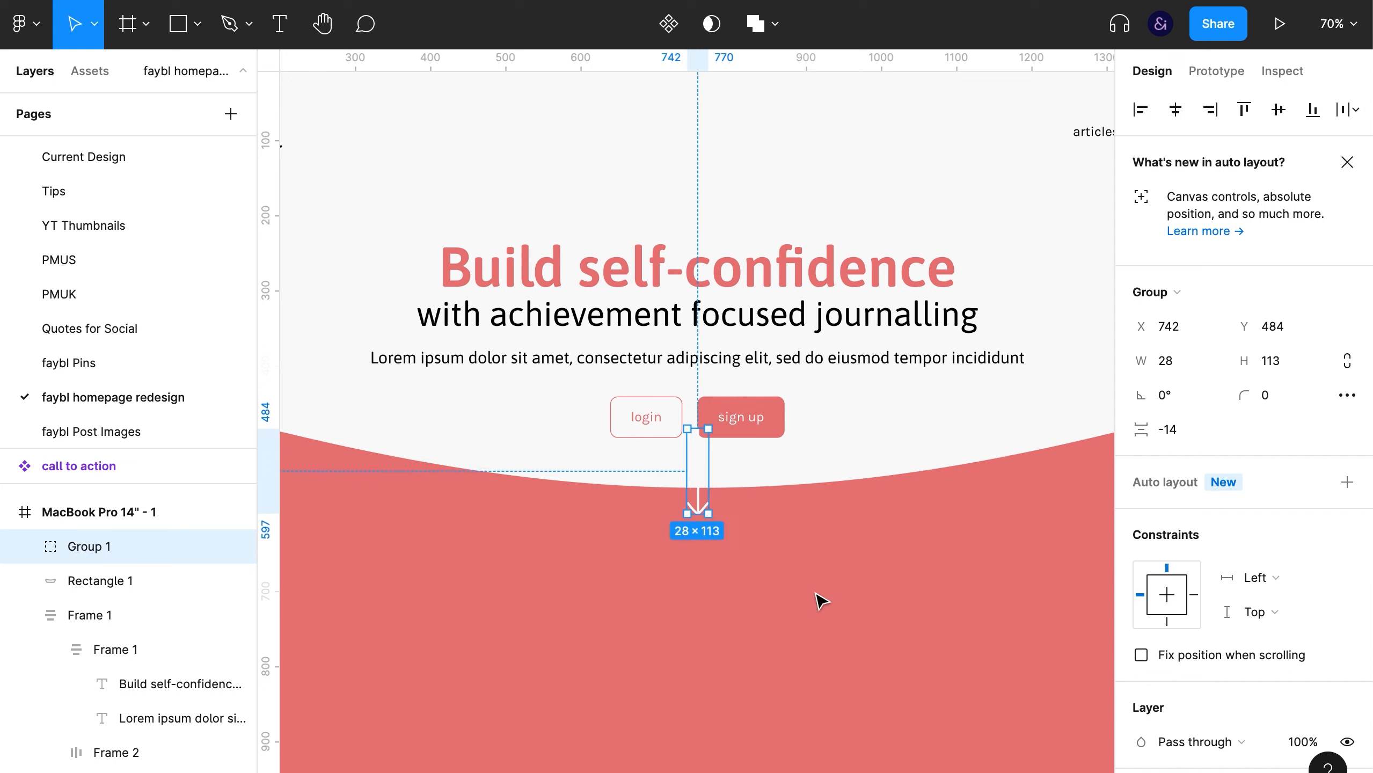
Shorten the arrow's vertical line to about 61 long so that it starts near the curve's edge
double_click(698, 454)
left_click_drag(697, 430, 698, 469)
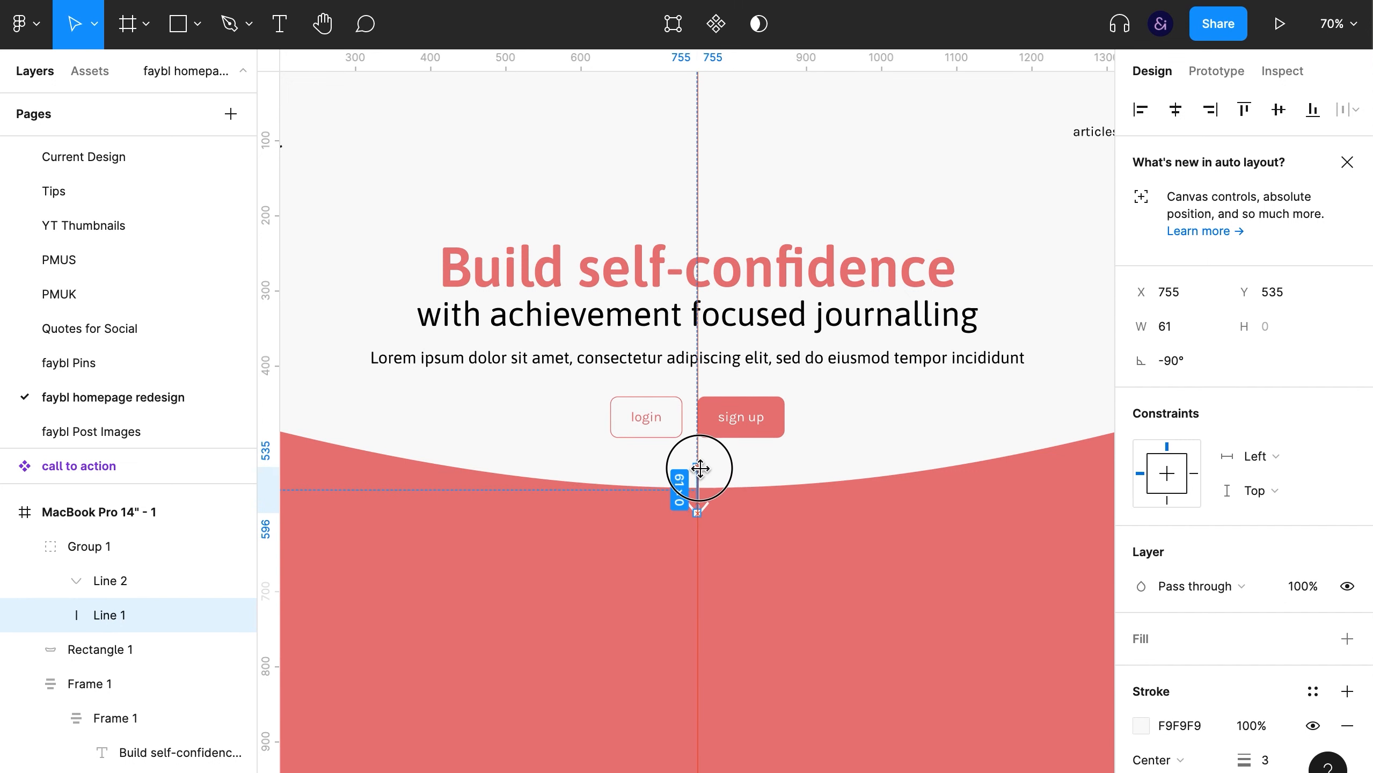
left_click(780, 597)
left_click(699, 506)
Group the coral curved shape together with the arrow group
left_click(875, 517)
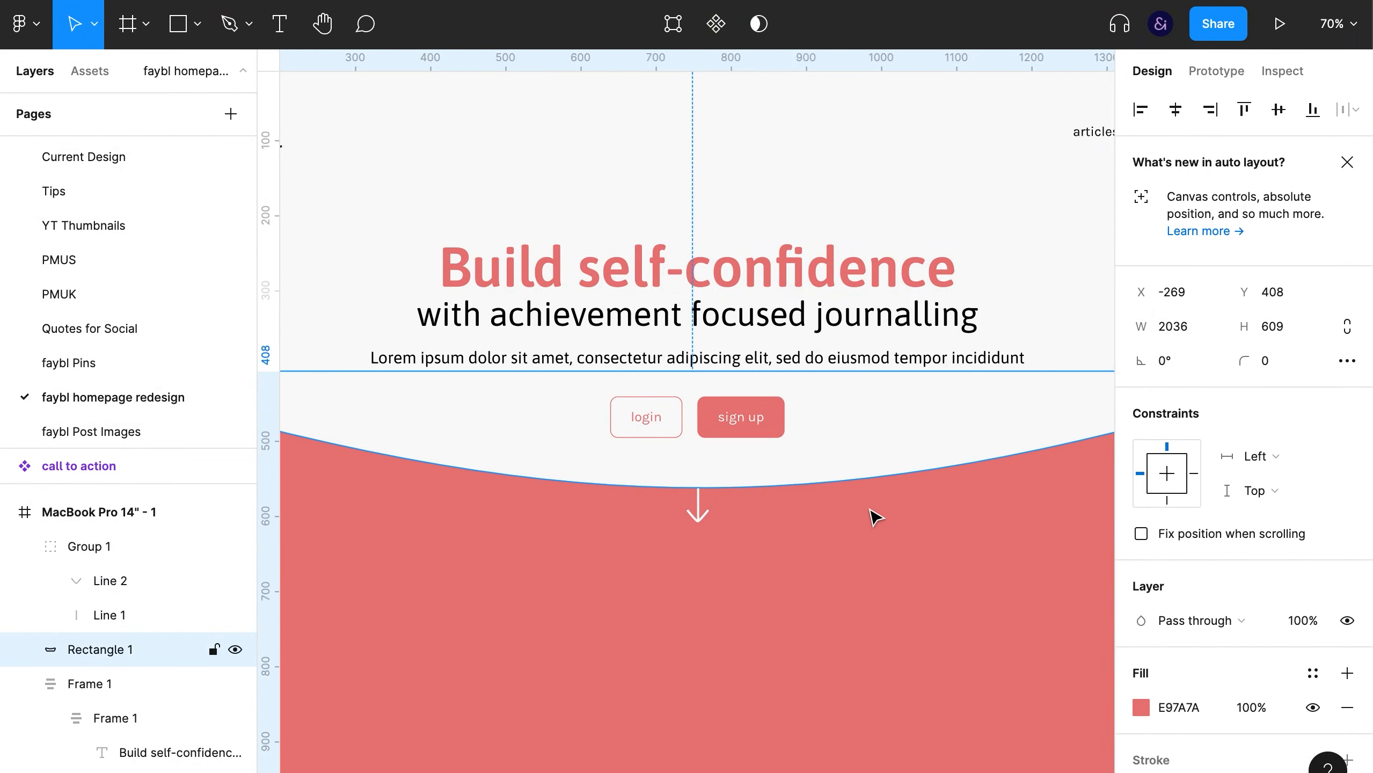
left_click(692, 520, "shift")
key("super+g")
Move the grouped coral shape and arrow slightly lower beneath the hero buttons and check the layout with the interface hidden
left_click(944, 320)
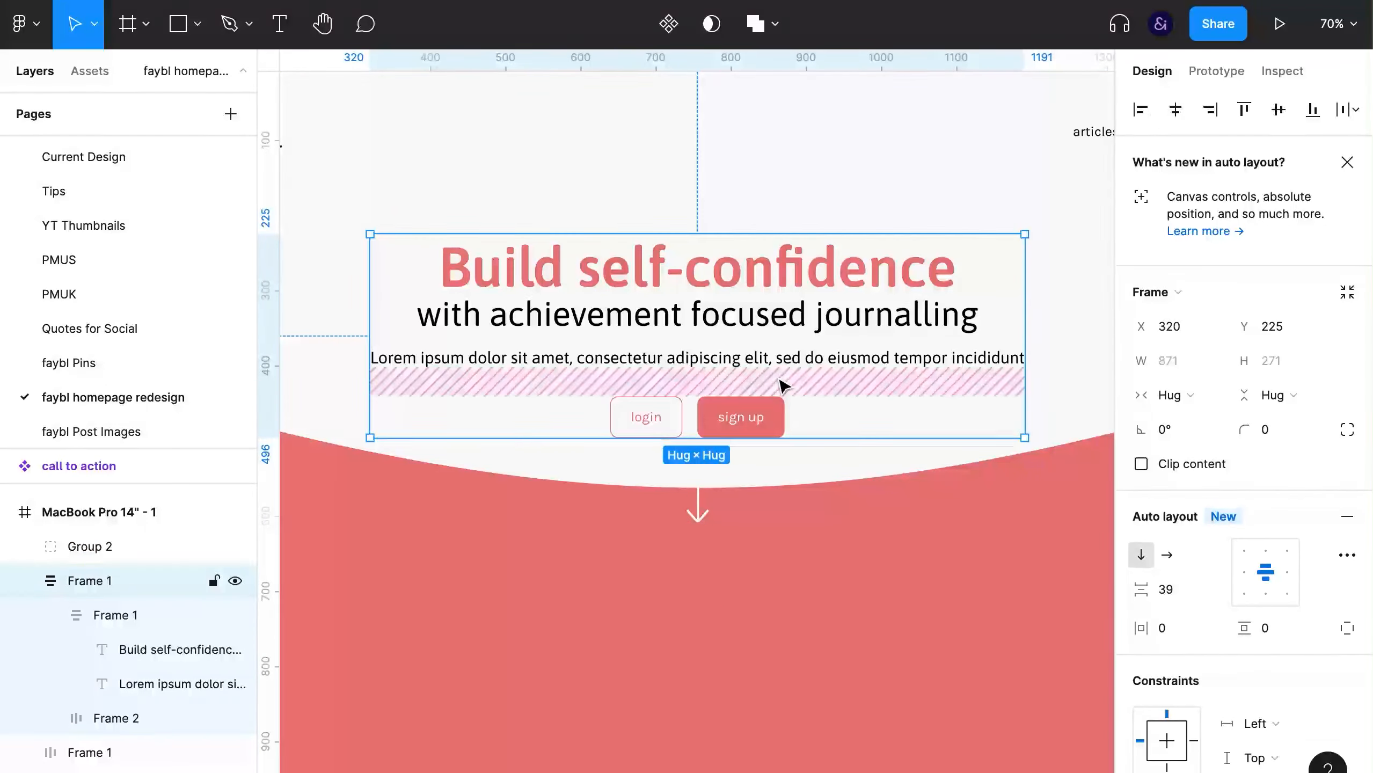
double_click(771, 403)
left_click(934, 456)
key("super+backslash")
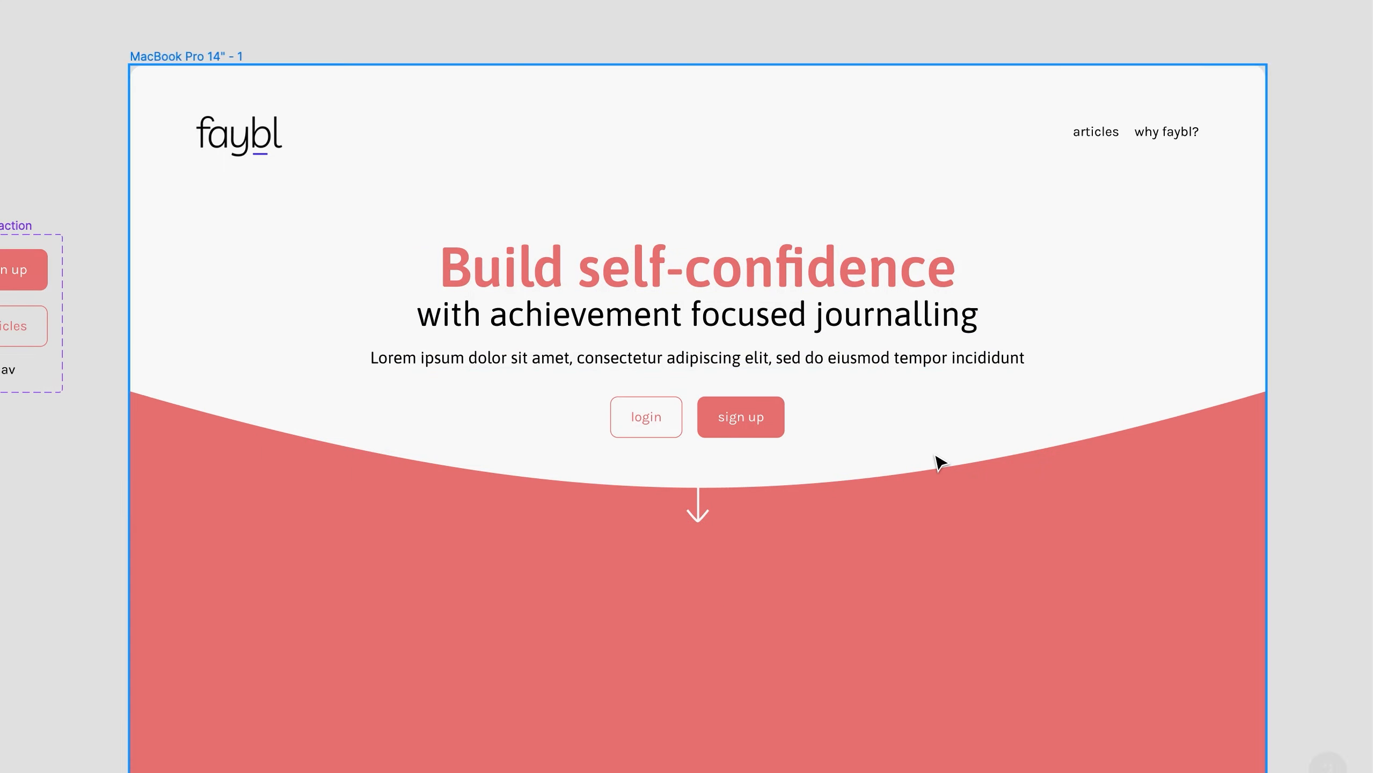
double_click(999, 512)
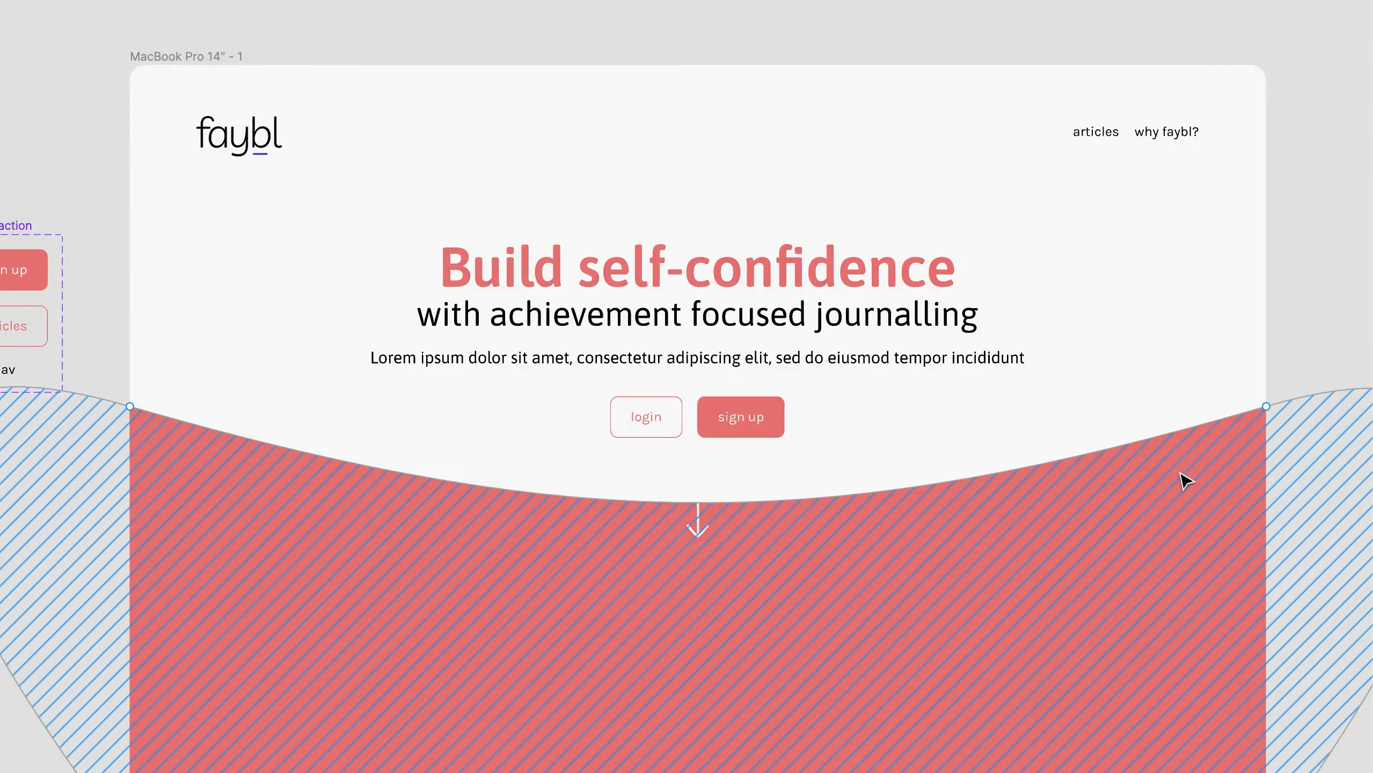
key("Escape")
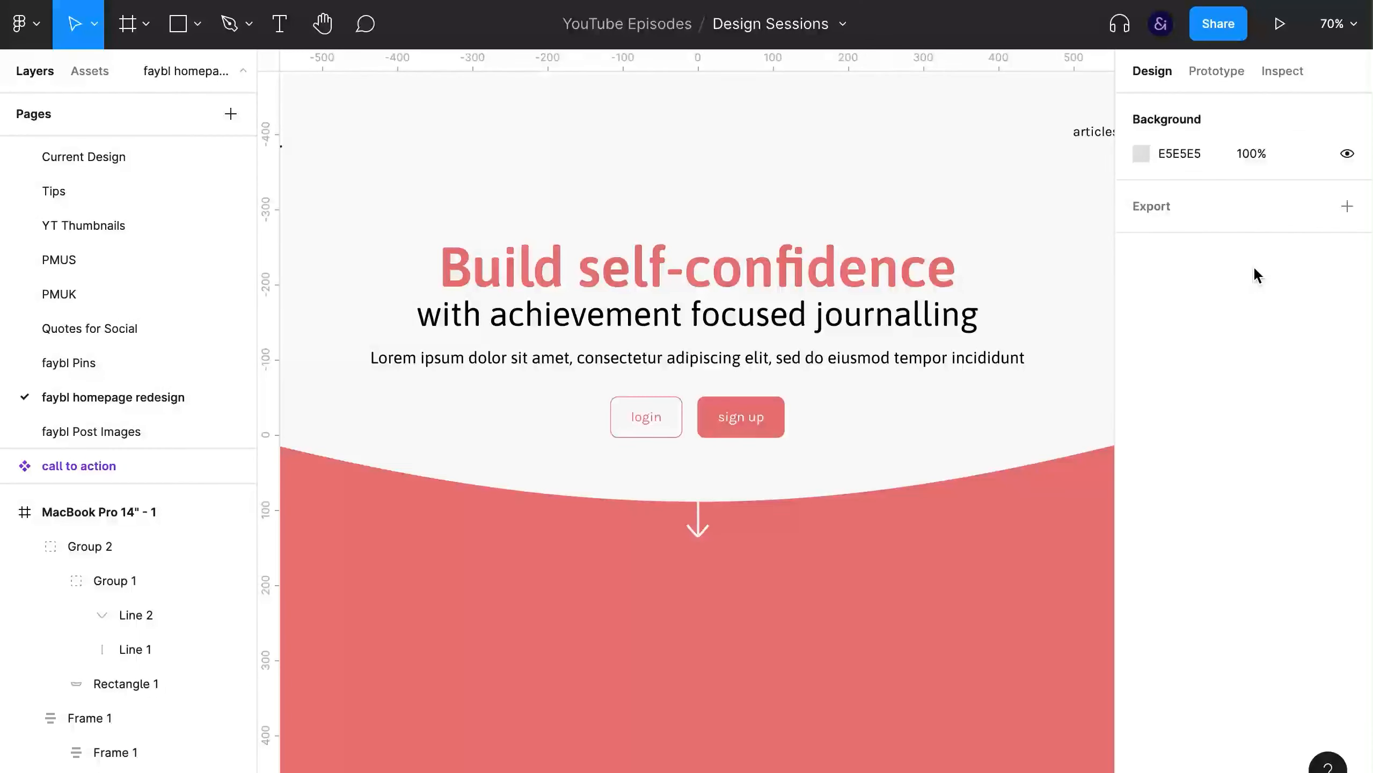
key("shift+1")
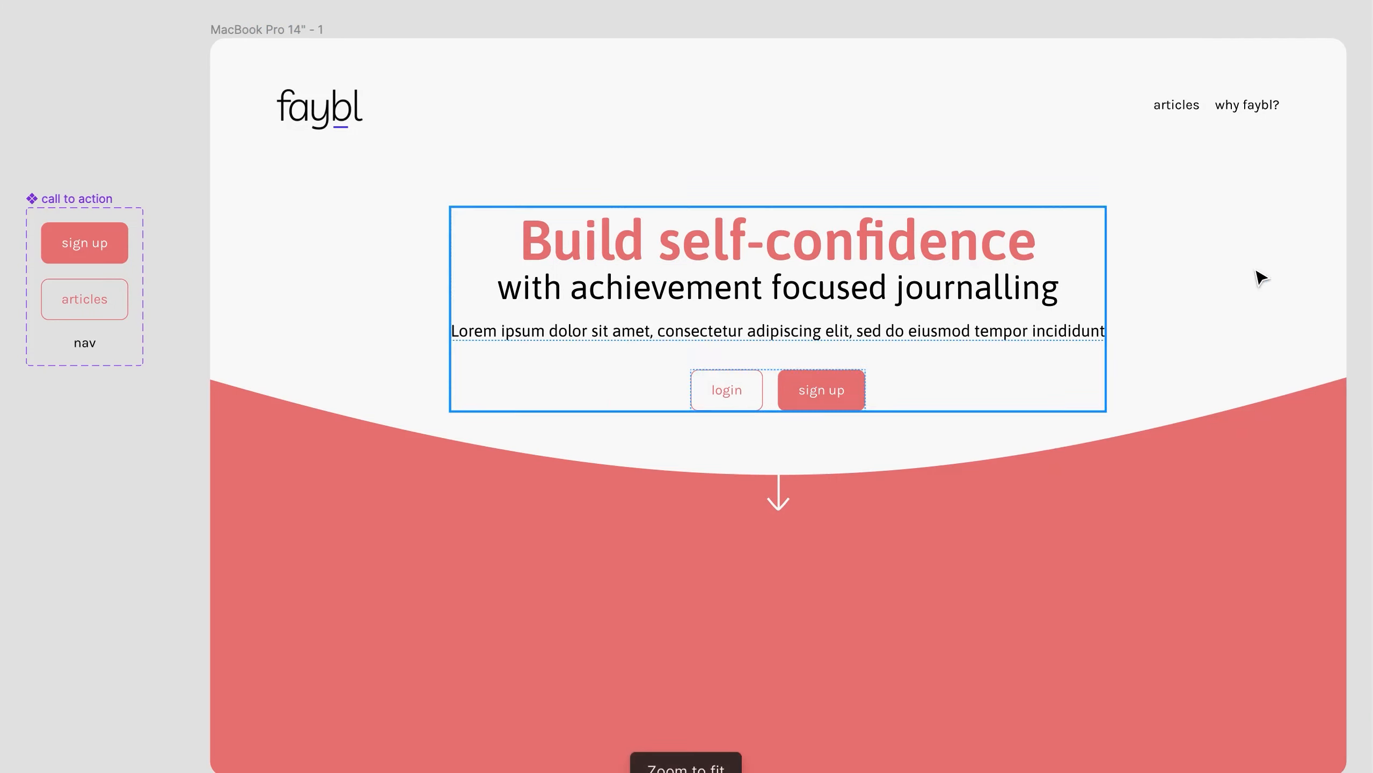
Increase the height of the coral shape inside the group to about 1010
scroll(849, 497, "down", 4)
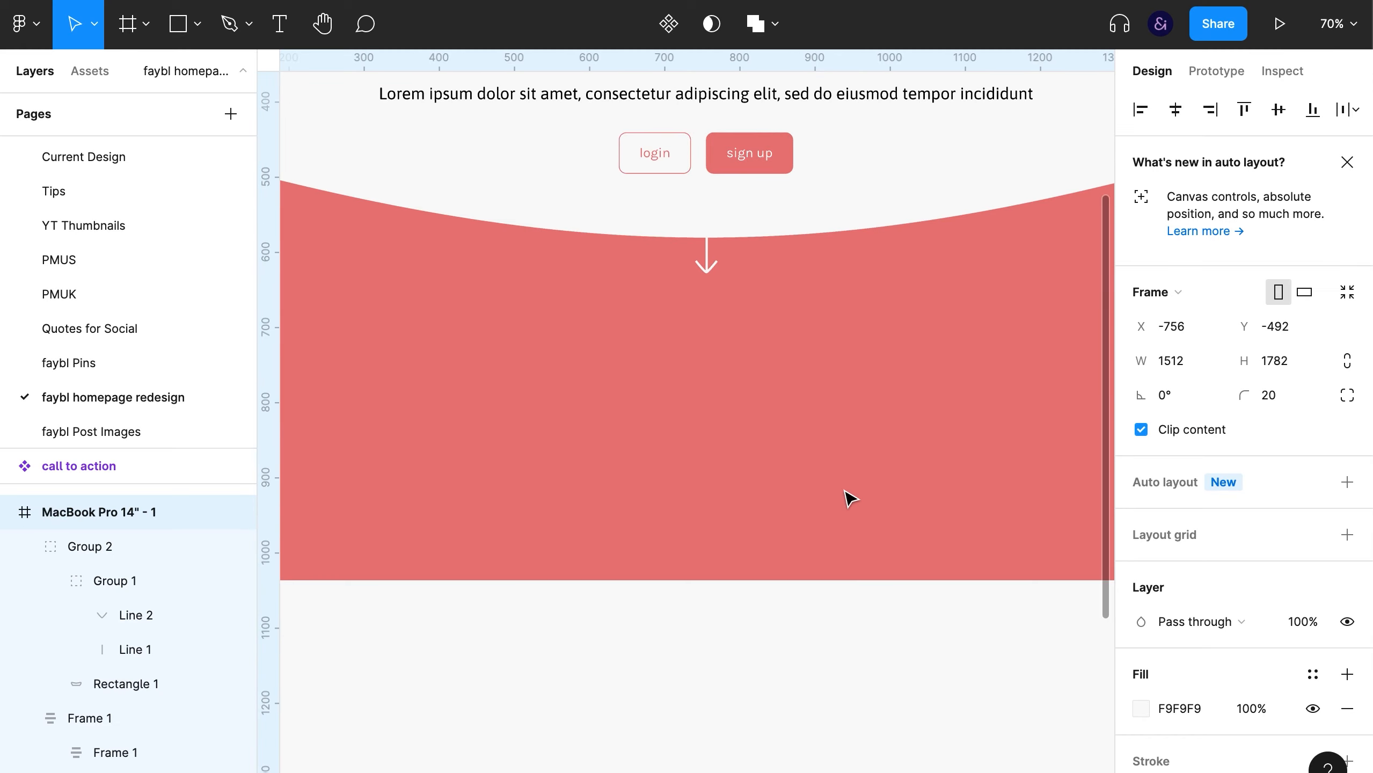
left_click(953, 500, "super")
left_click(1265, 329)
type("10")
key("Return")
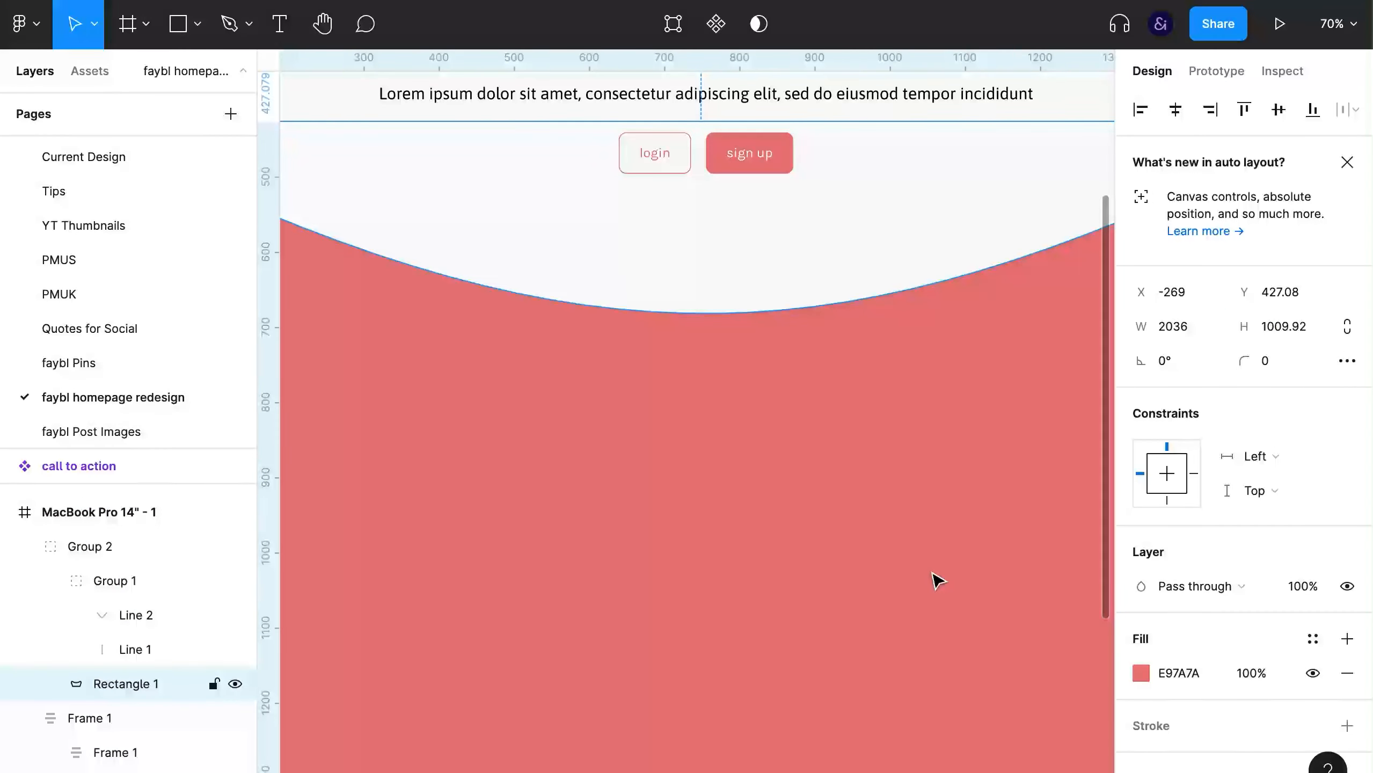
scroll(935, 577, "down", 3)
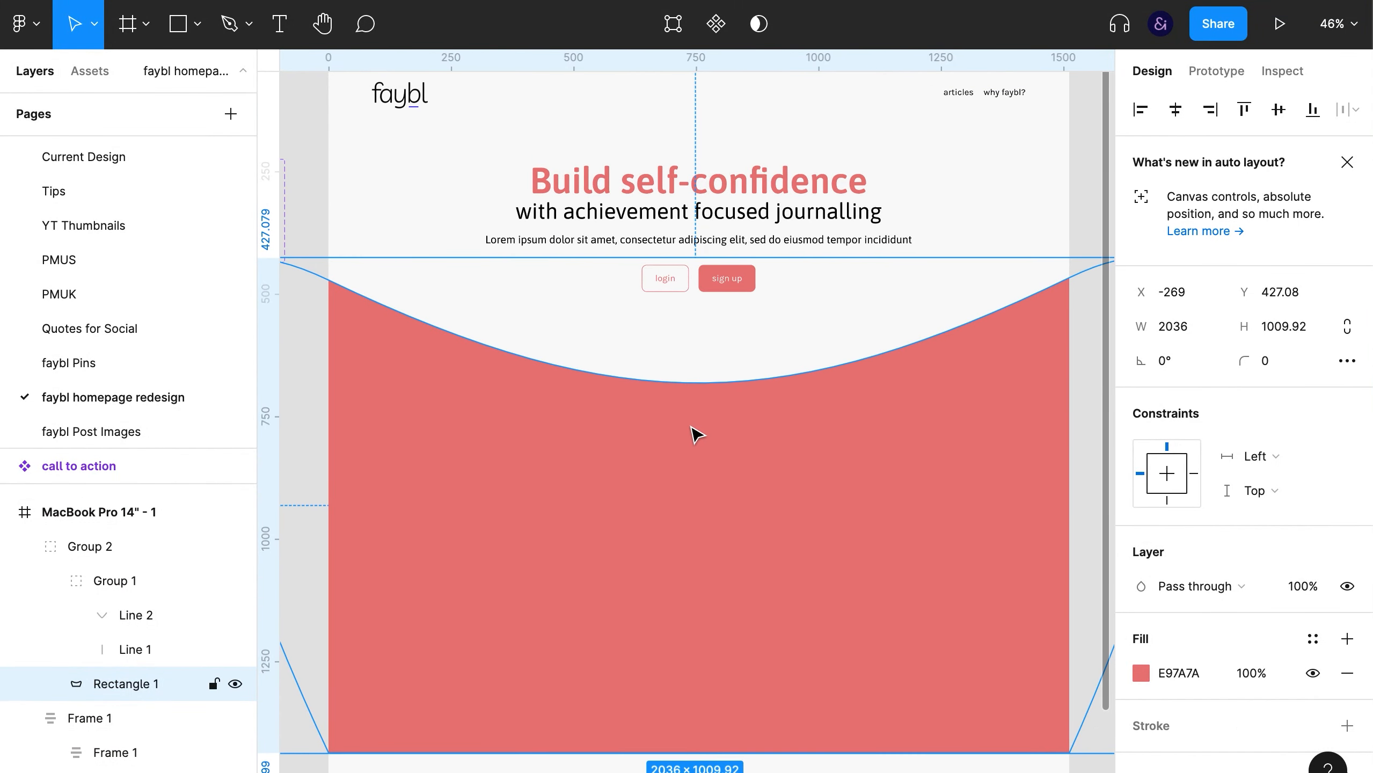
Flatten the coral shape's top curve by raising both curve handles so that it meets the start of the arrow
double_click(699, 390)
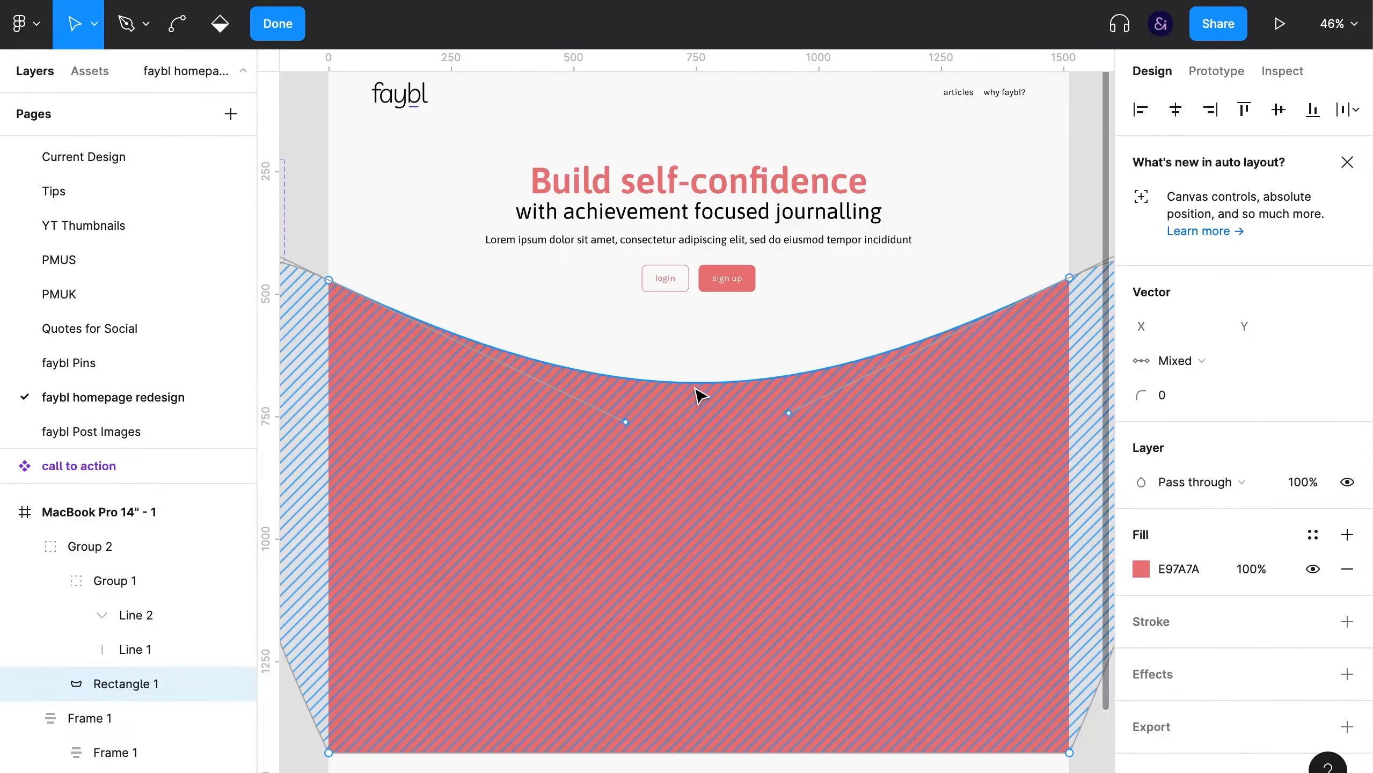
left_click_drag(788, 413, 791, 349)
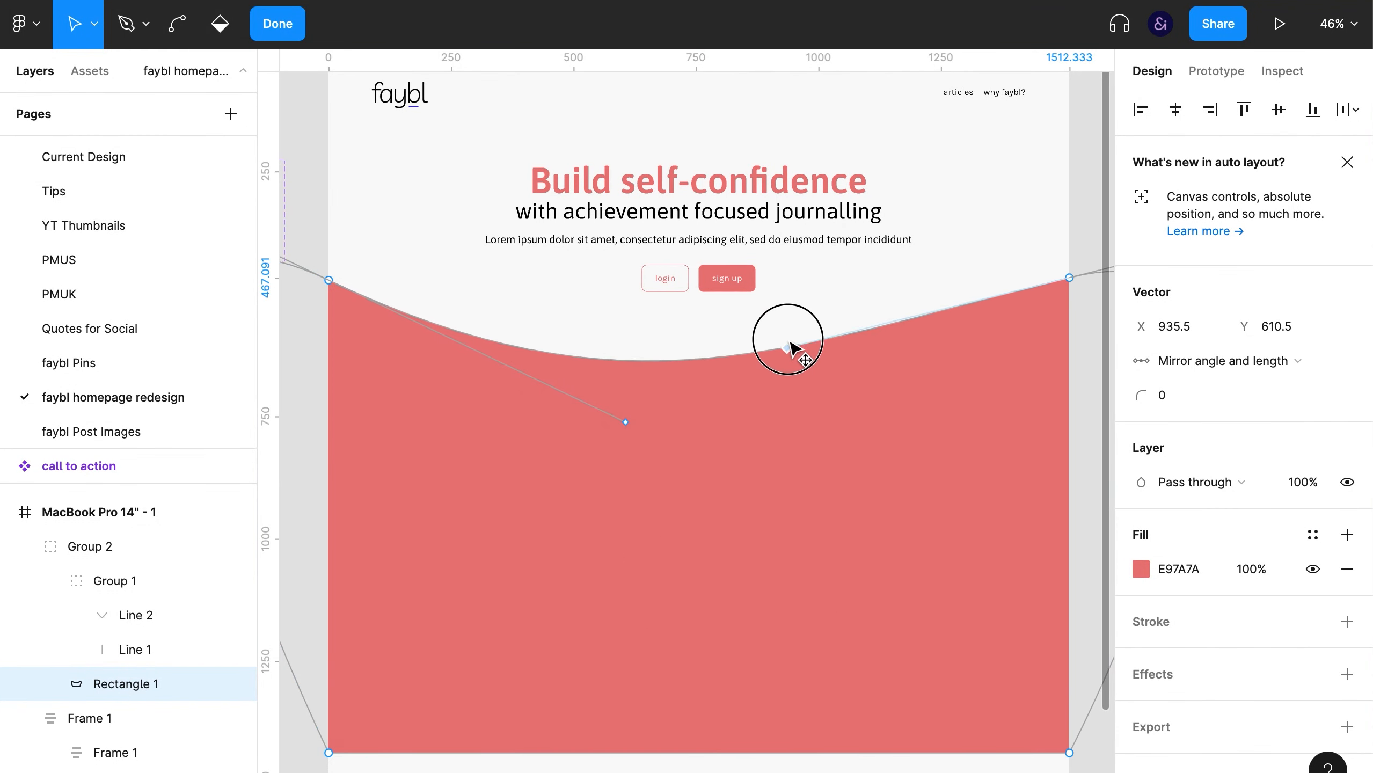
left_click_drag(628, 403, 628, 391)
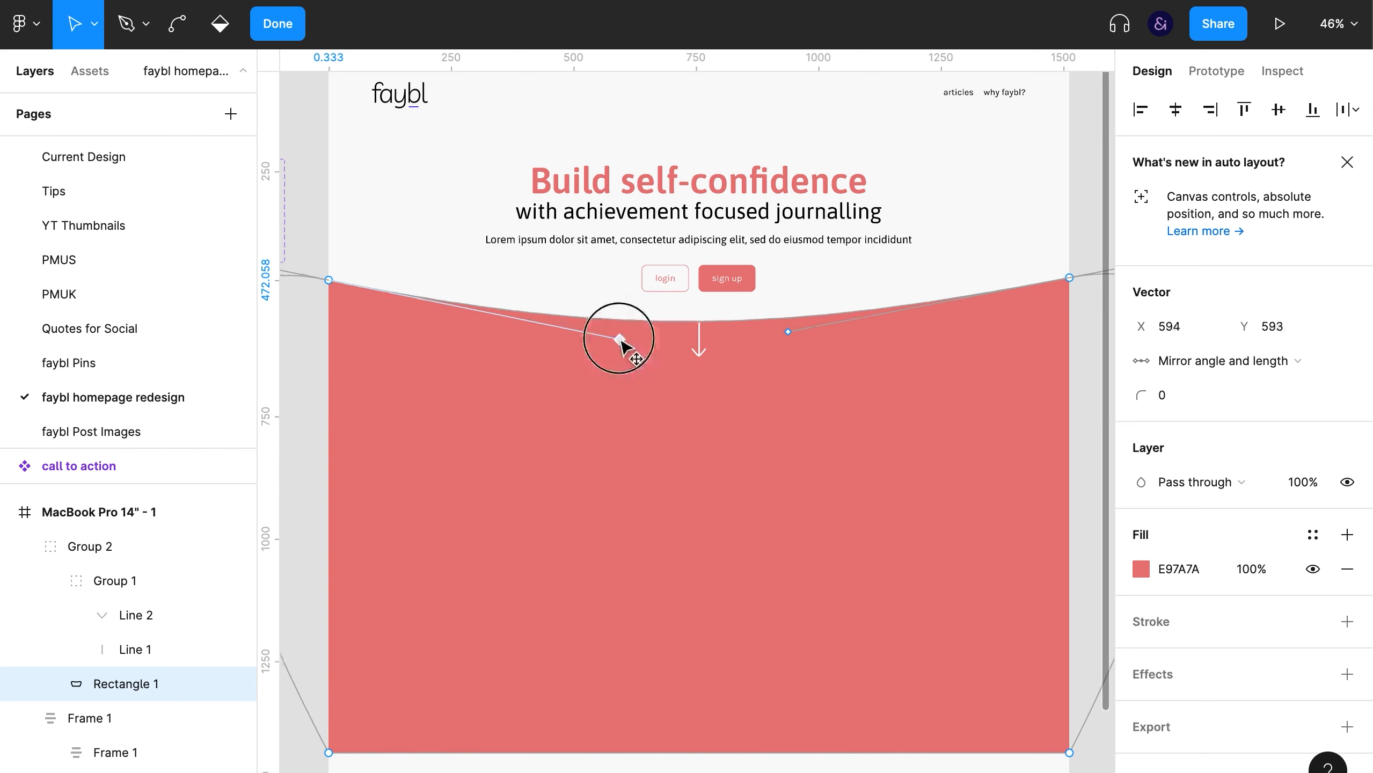
left_click(901, 301)
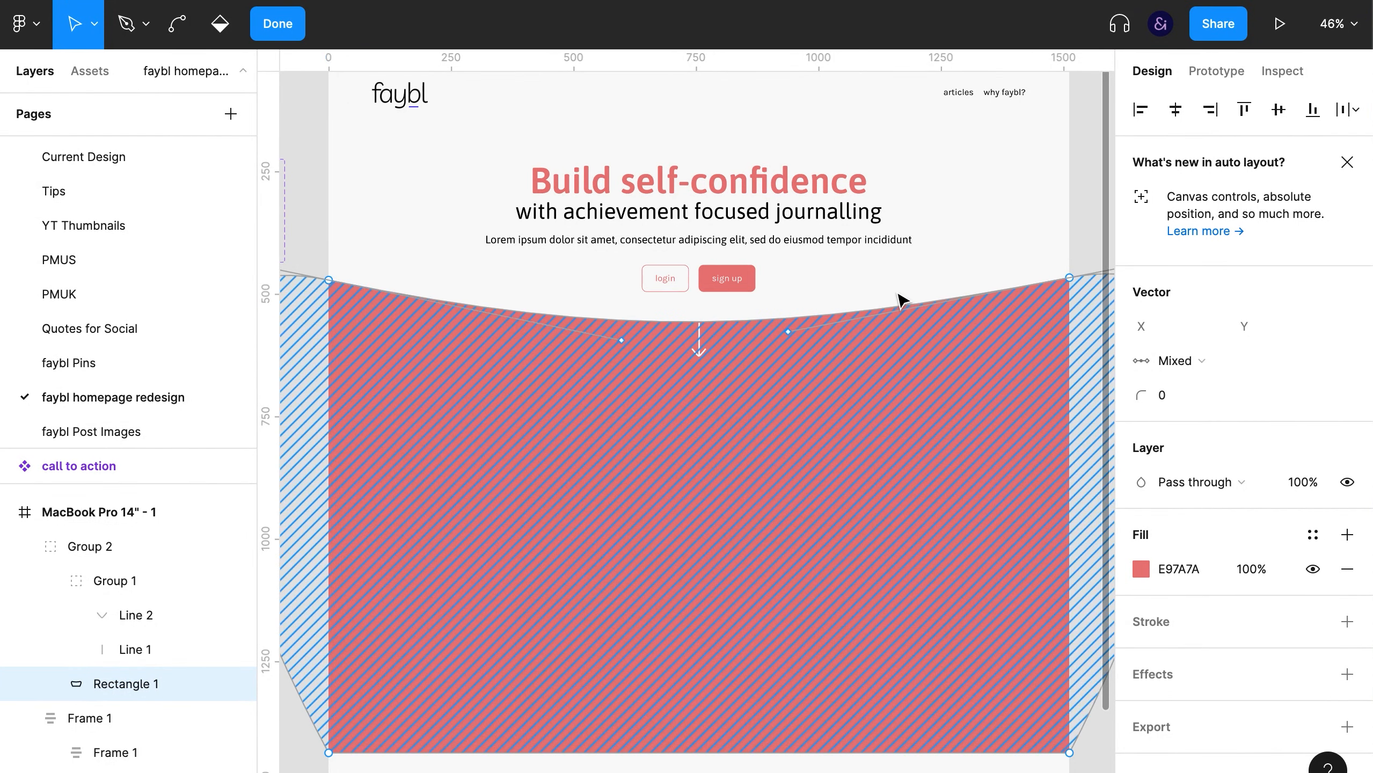
left_click(1086, 194)
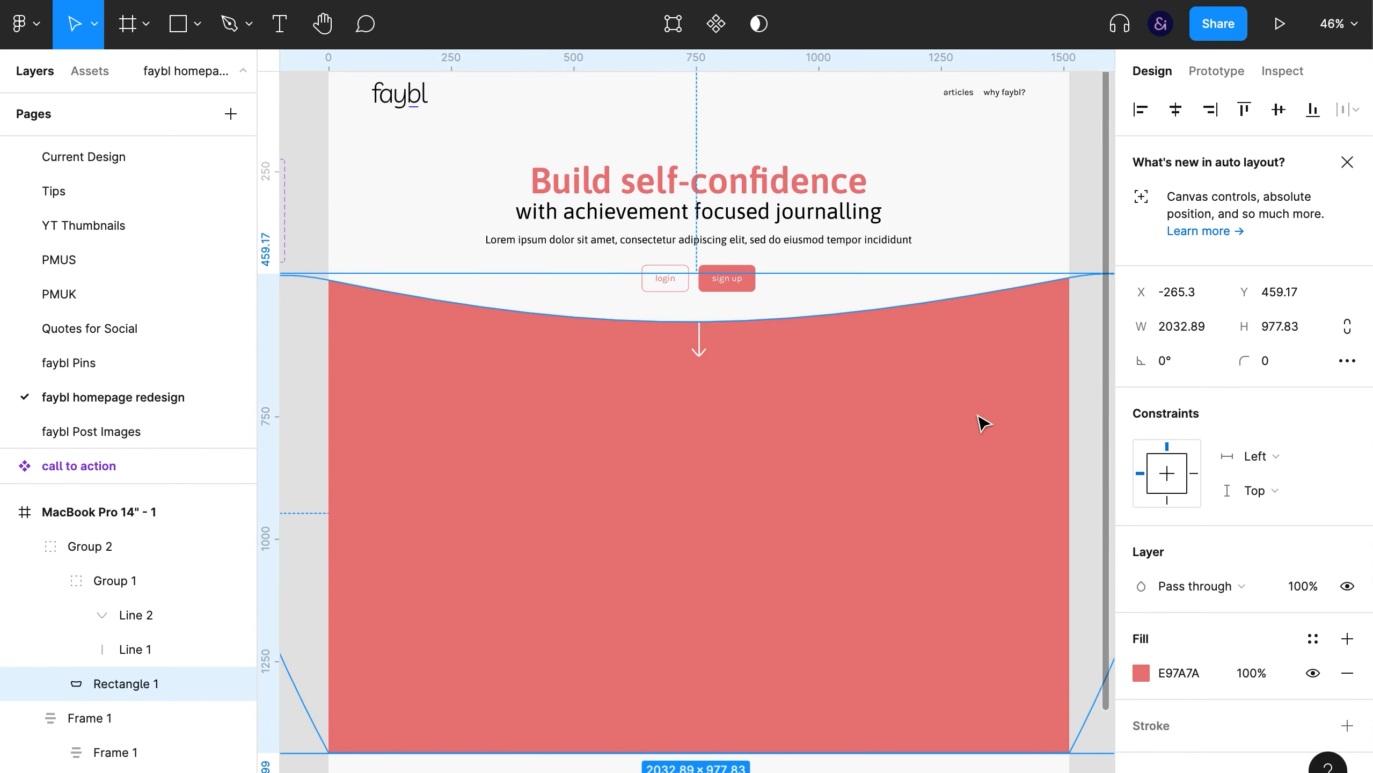
Lower the coral shape by 30 and move the whole group with the arrow up to Y 469.17
key("shift+Down")
key("shift+Down")
key("shift+Down")
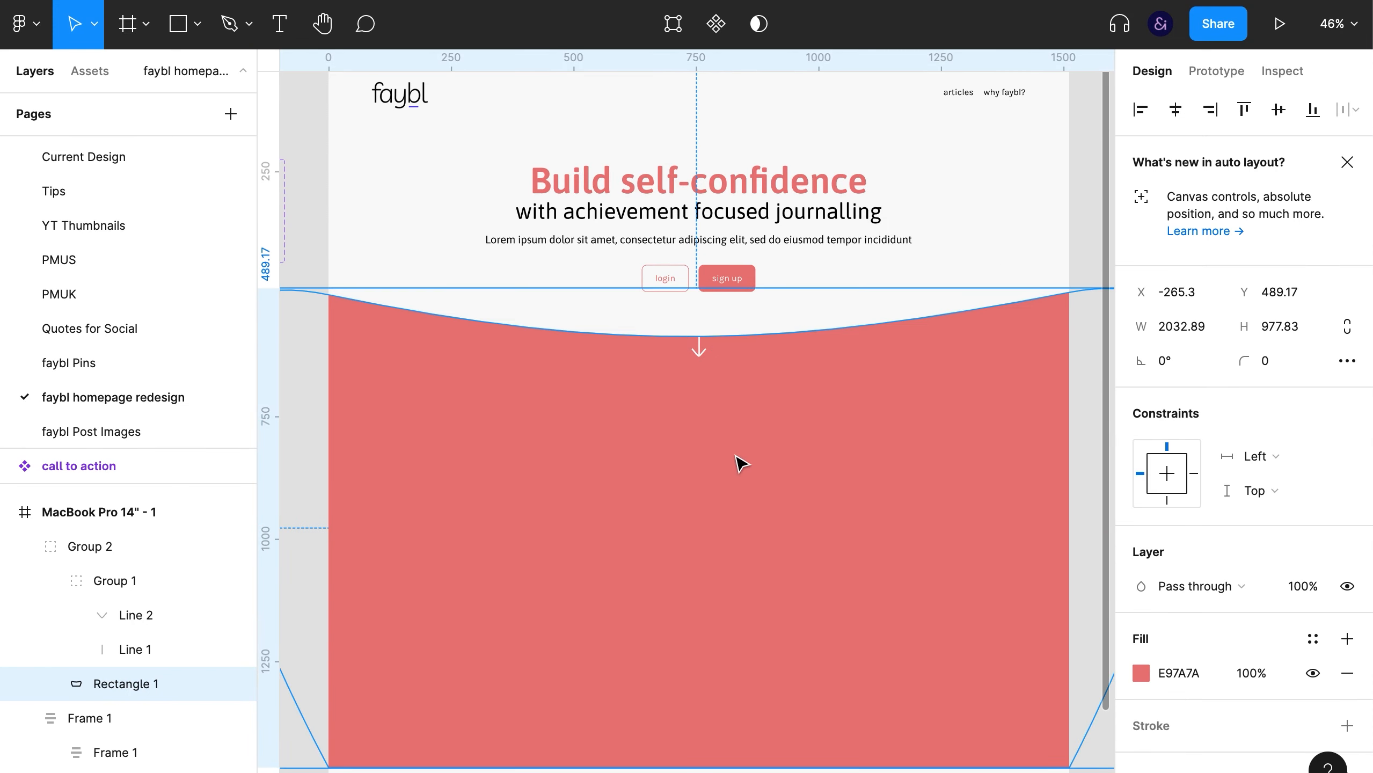
left_click(66, 548)
left_click(21, 546)
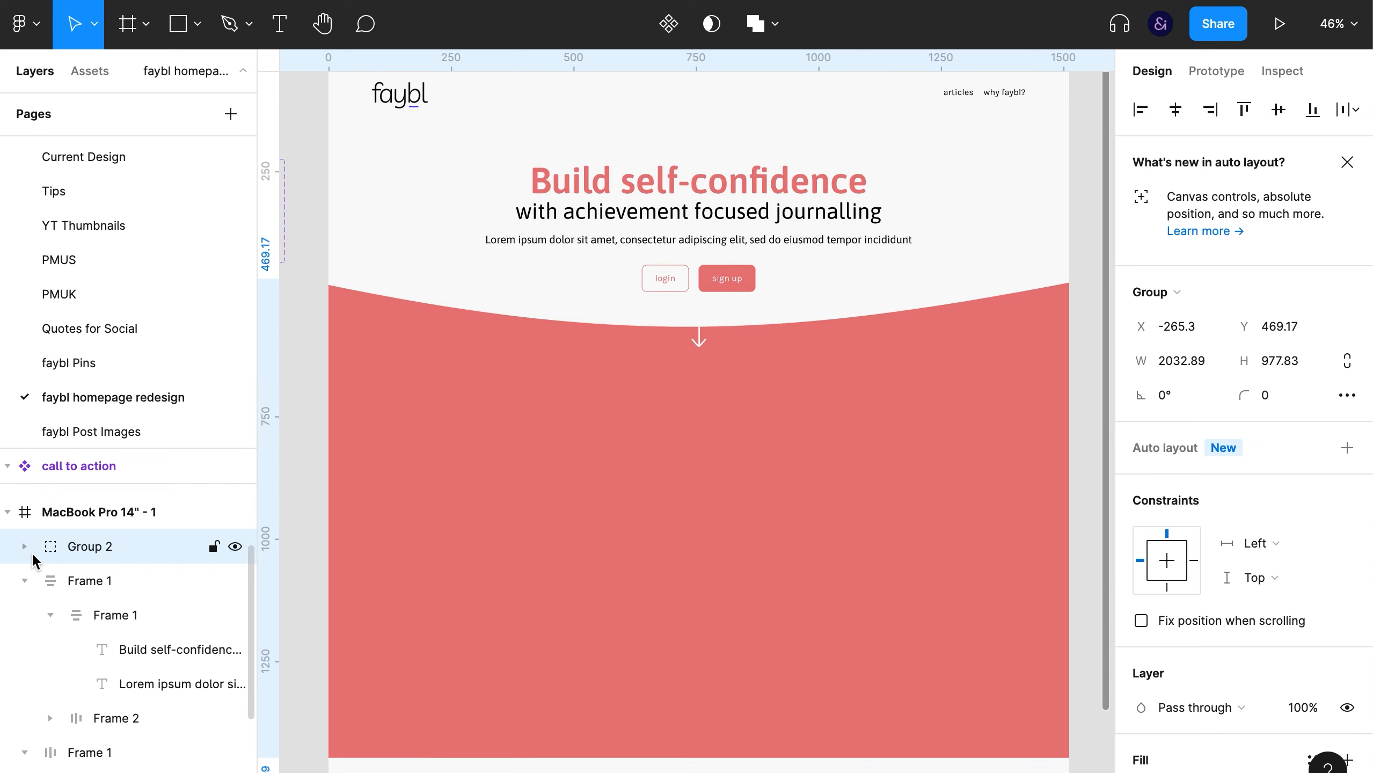
Examine the hero section and curved coral area at different zoom levels with the interface hidden
scroll(589, 567, "down", 1)
scroll(589, 569, "up", 2)
key("super+backslash")
key("plus")
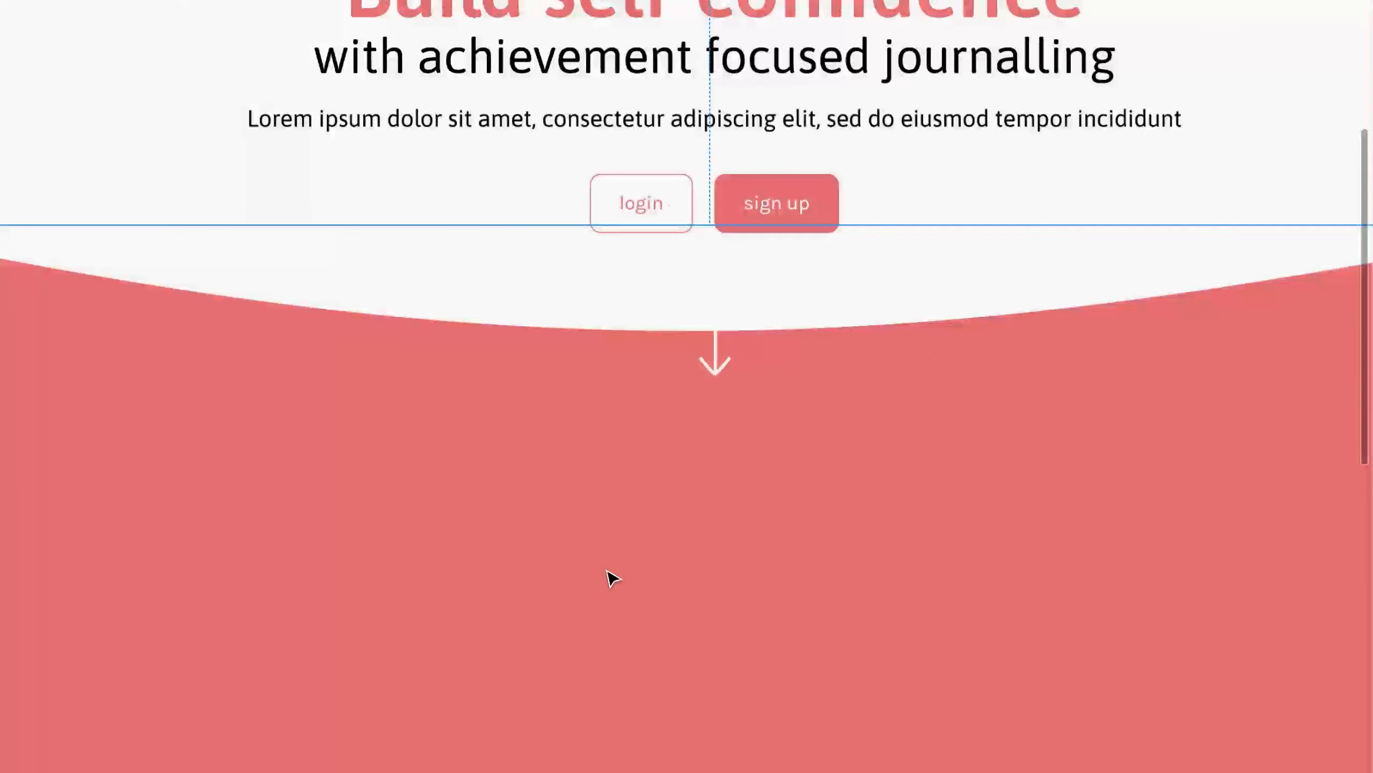
key("minus")
key("shift+1")
scroll(659, 426, "up", 5)
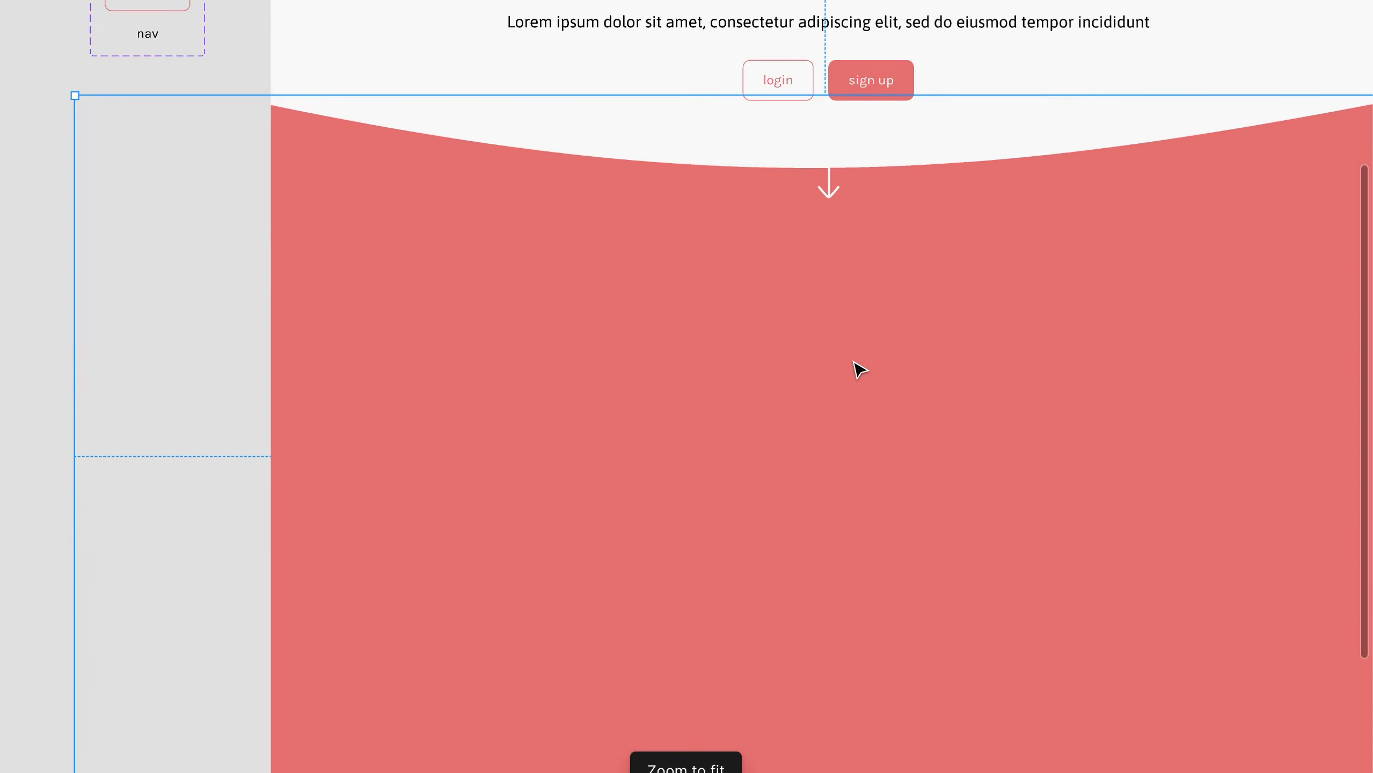
scroll(857, 368, "down", 5)
scroll(849, 453, "up", 2)
scroll(804, 458, "up", 3)
Move the coral shape and arrow group further down to leave more space beneath the login and sign up buttons
left_click_drag(837, 373, 888, 617)
scroll(883, 568, "up", 1)
left_click(833, 444)
left_click(767, 561)
key("shift+Down")
key("shift+Down")
key("shift+Down")
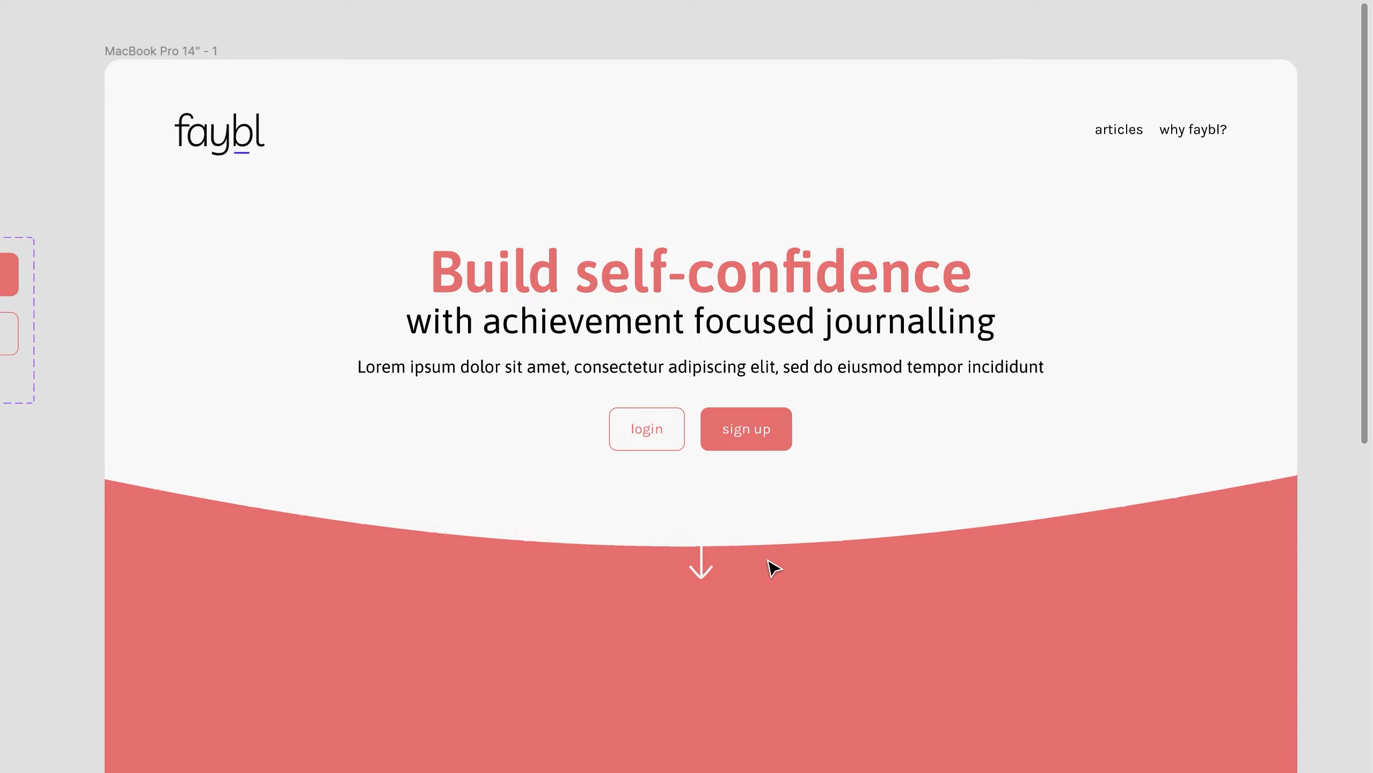
Extend the coral shape downward to cover the empty bottom of the homepage frame, making it about 1265 high
scroll(1334, 571, "down", 15)
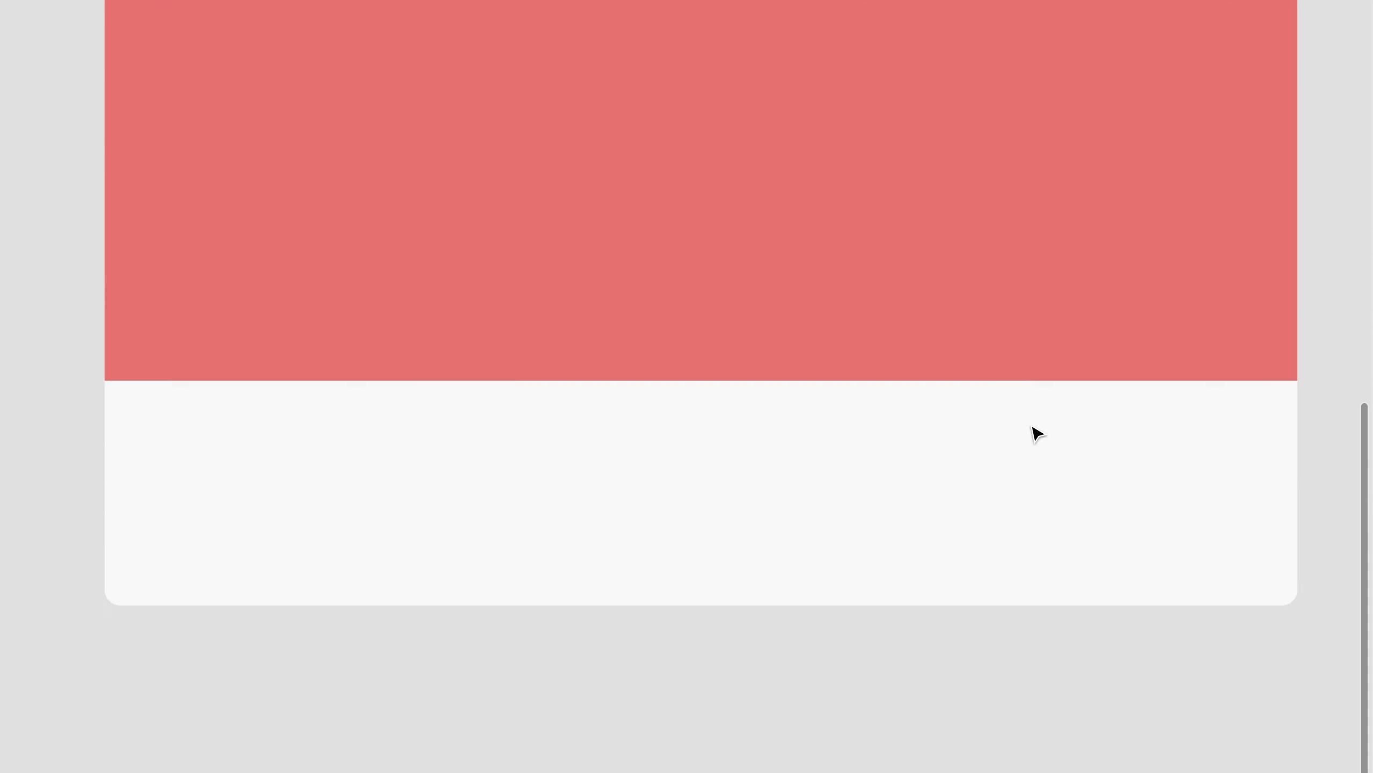
left_click_drag(105, 381, 262, 671)
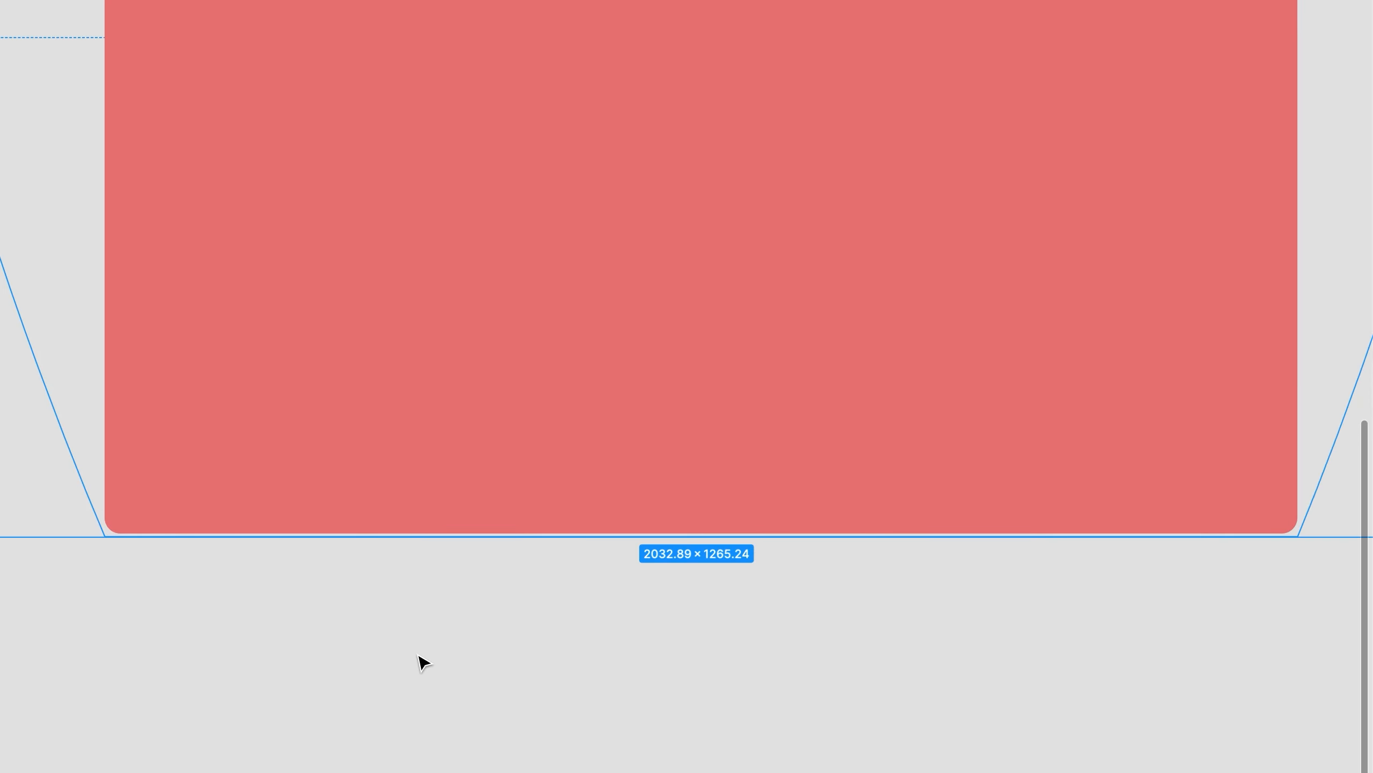
scroll(419, 659, "up", 12)
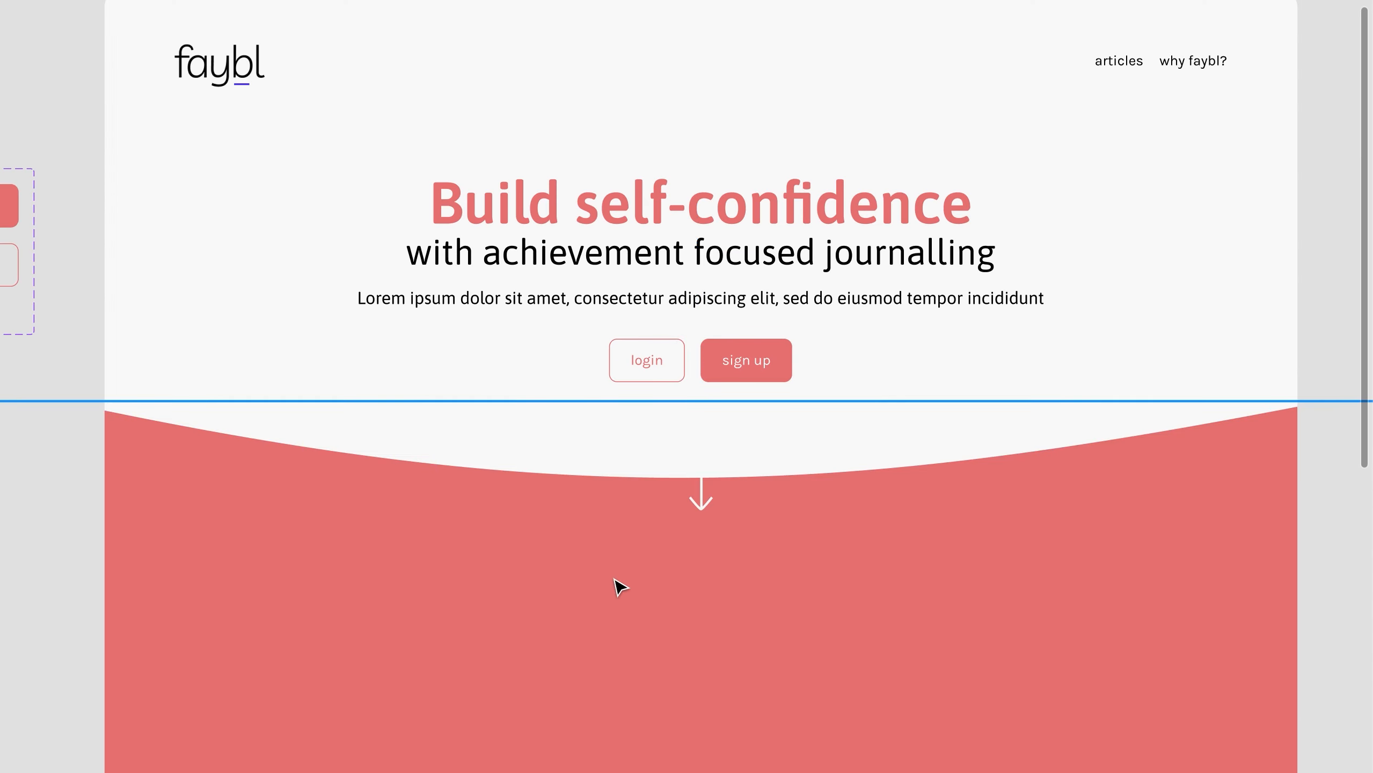
Draw a circle of about 287 × 287 in the left part of the coral section
scroll(620, 588, "down", 4)
key("o")
mouse_move(217, 398)
left_mouse_down()
mouse_move(444, 592)
mouse_move(449, 625)
left_mouse_up()
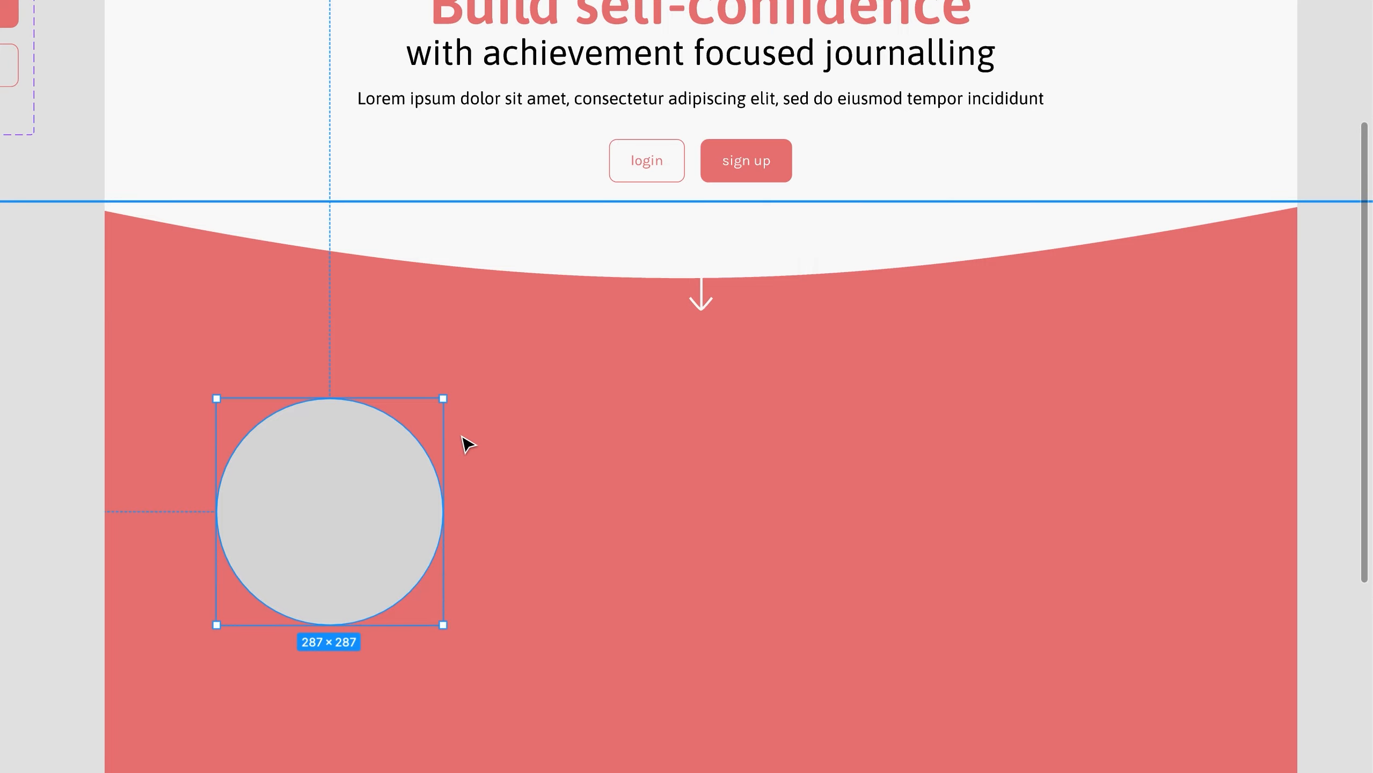
Enlarge the circle to about 422 × 422 and place it slightly inward of the faybl logo's left edge
scroll(466, 443, "up", 8)
left_click(205, 287)
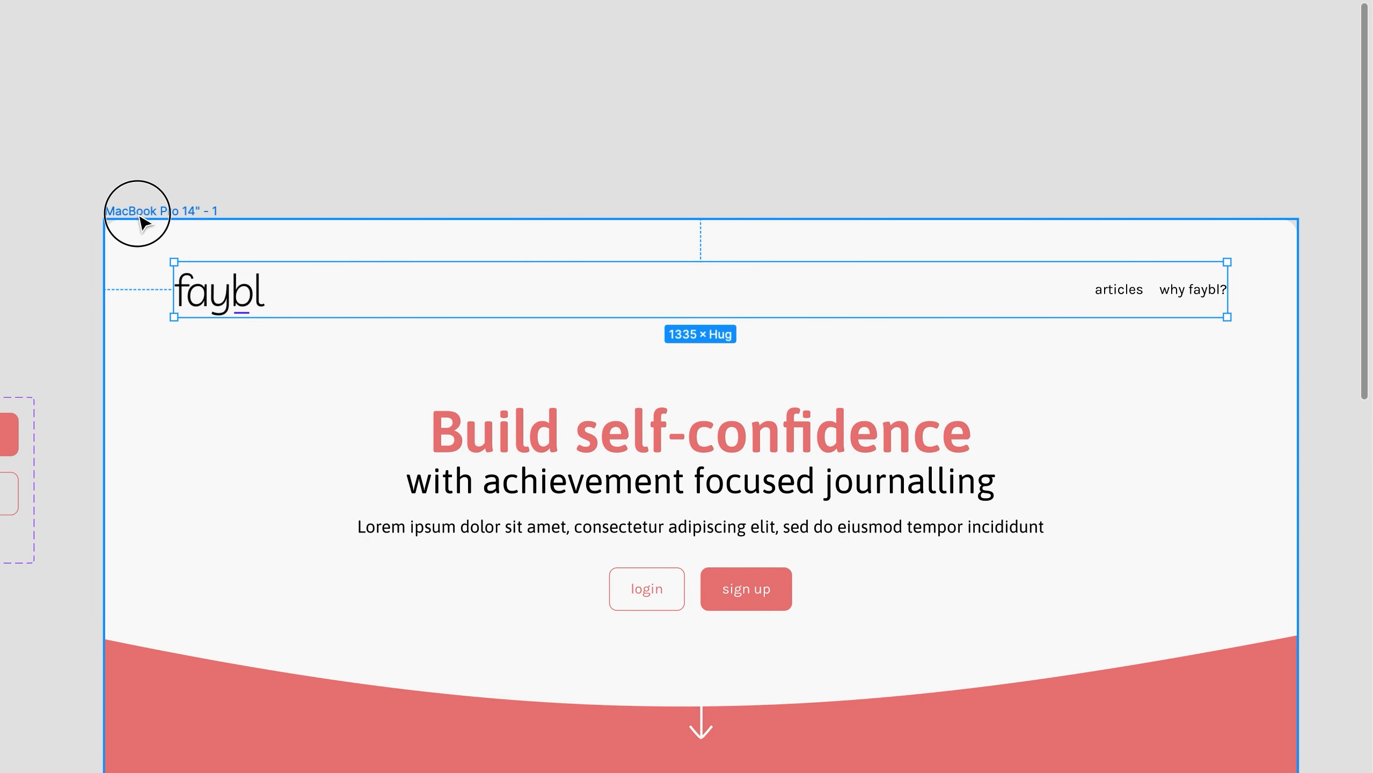
scroll(300, 573, "down", 5)
left_click_drag(306, 645, 285, 640)
scroll(379, 677, "down", 4)
scroll(436, 686, "down", 2)
left_click_drag(401, 476, 507, 526)
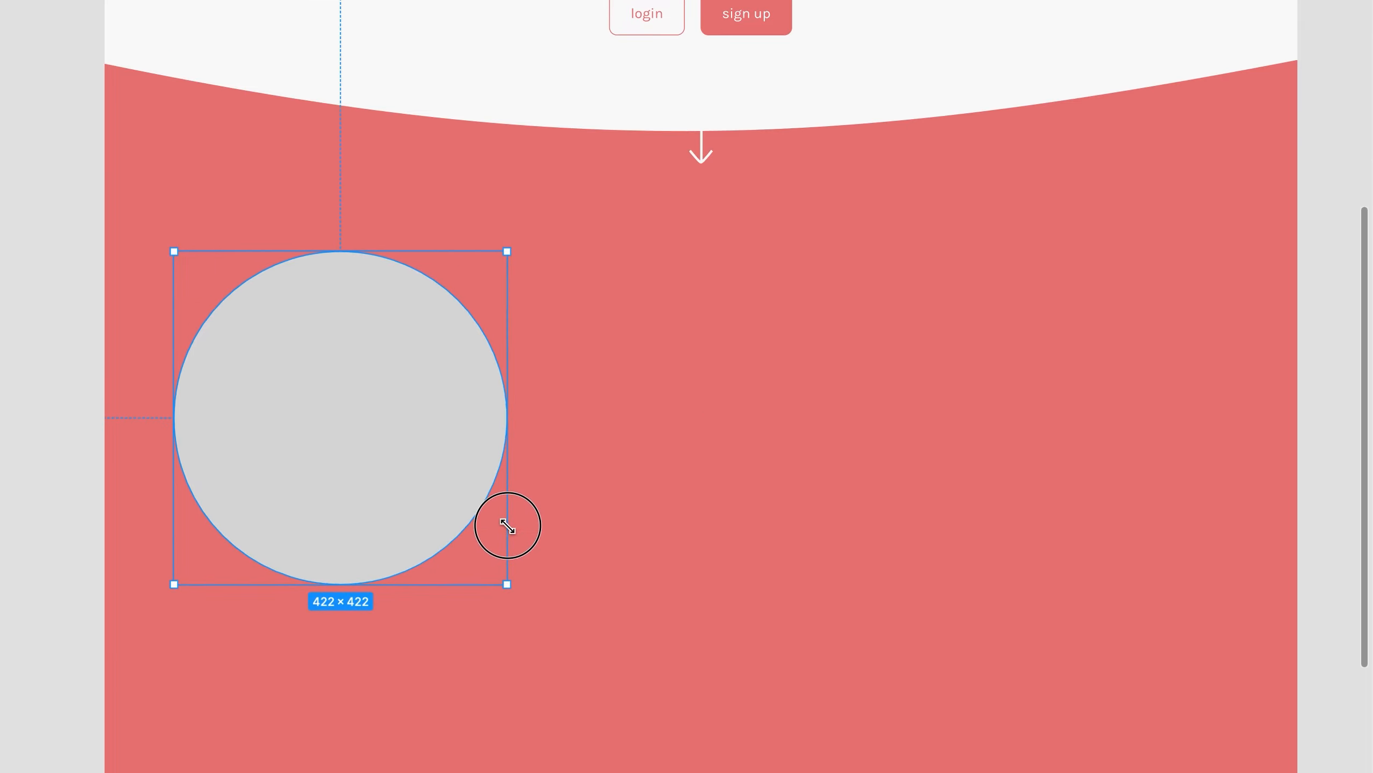
left_click_drag(441, 463, 505, 462)
Copy the Lorem ipsum line into the coral section beside the circle and make its text box 592 wide
scroll(757, 433, "up", 7)
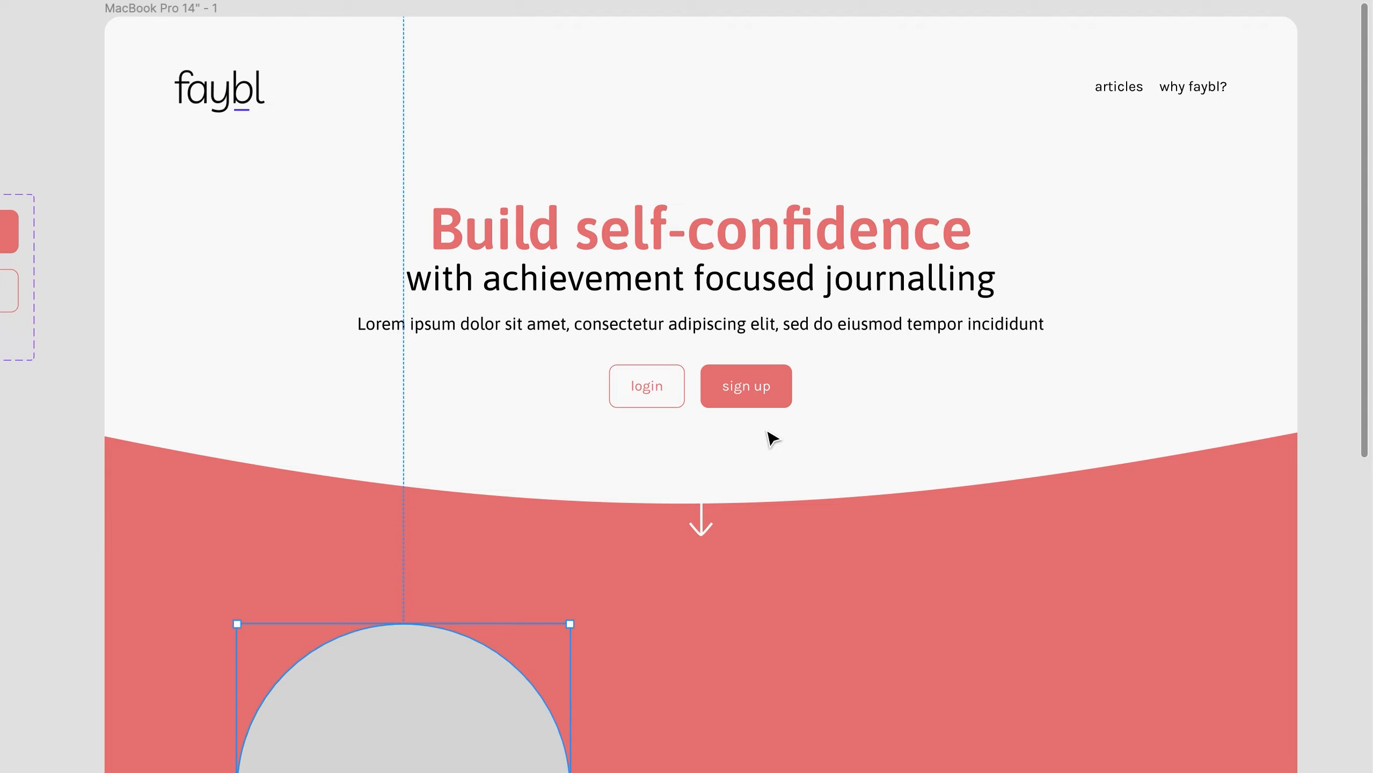
left_click(806, 334)
scroll(812, 549, "down", 5)
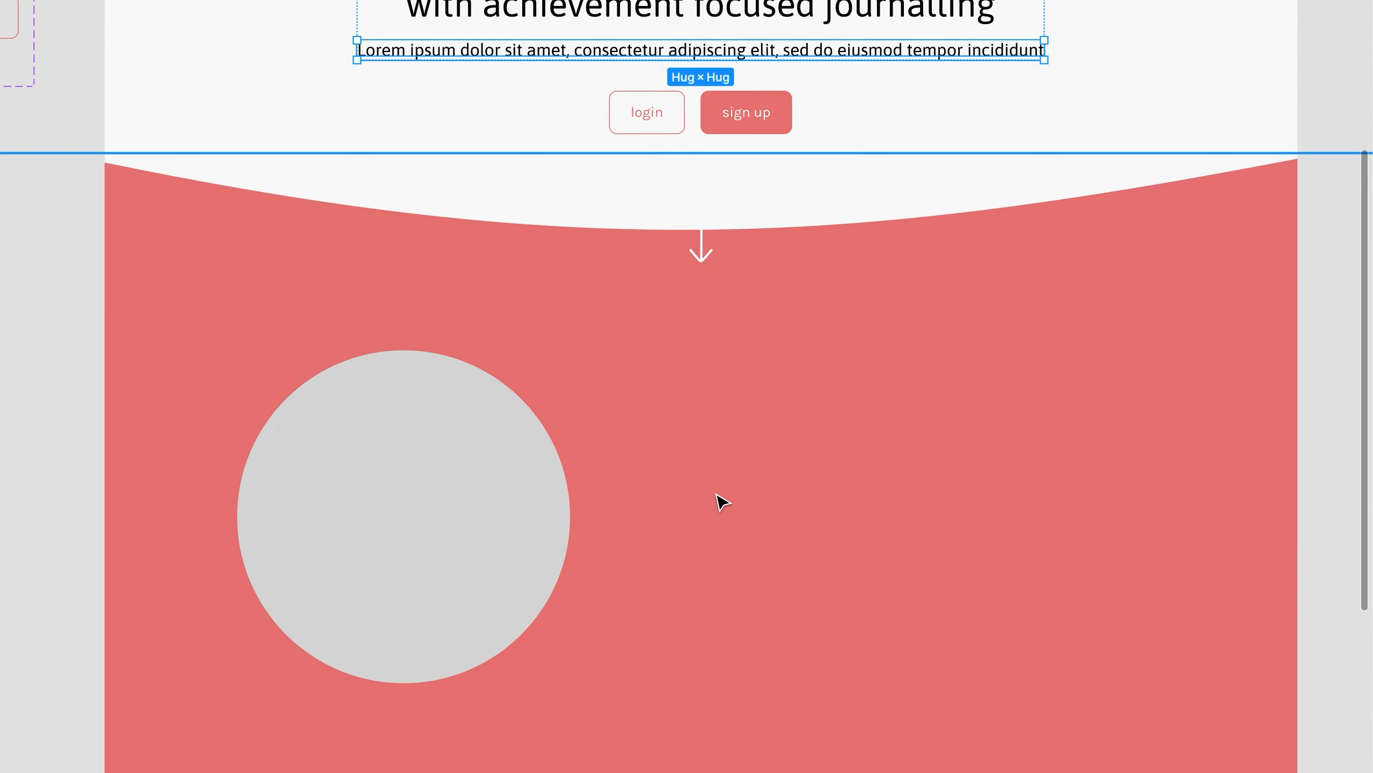
left_click(649, 473)
key("ctrl+v")
left_click_drag(518, 292, 1268, 455)
left_click_drag(794, 452, 1002, 527)
left_click_drag(855, 459, 973, 470)
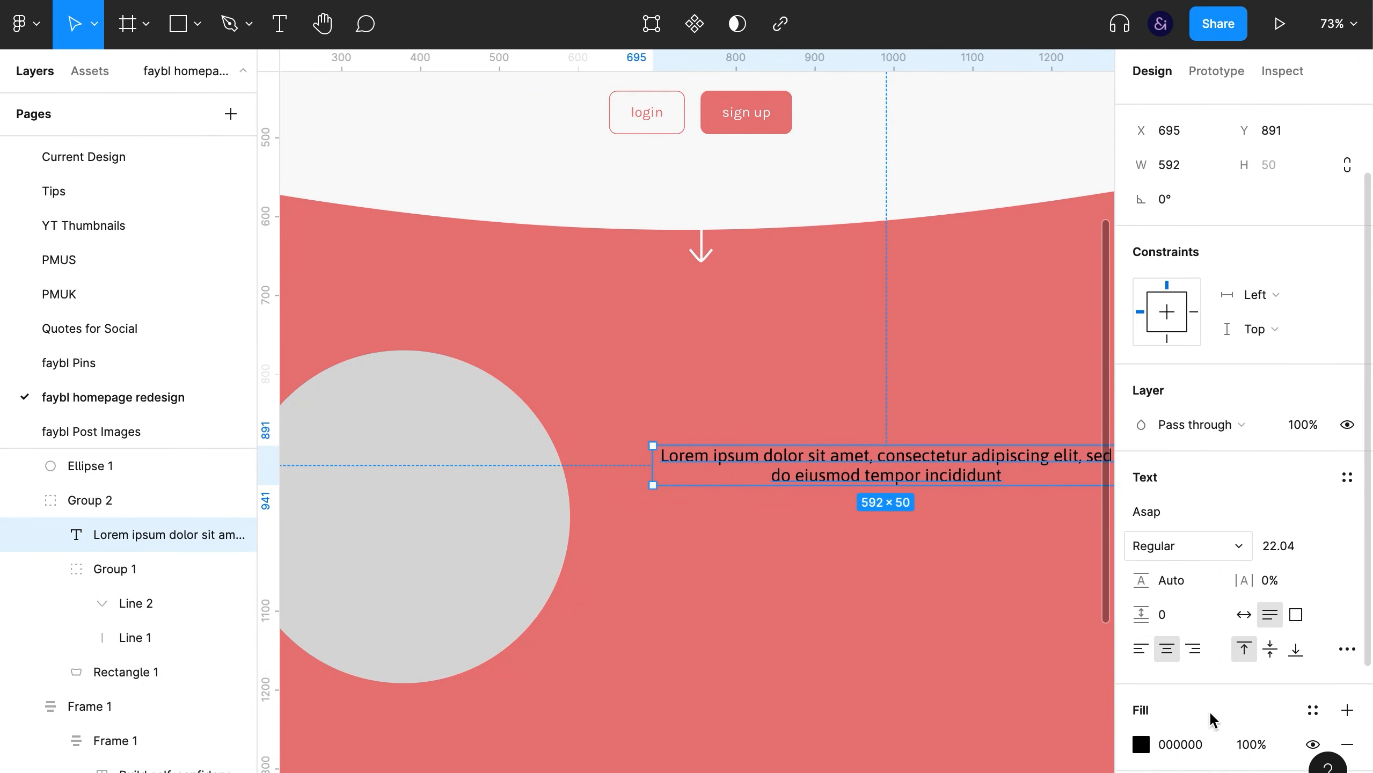
Left-align the copied text with looser line spacing and repeat its Lorem ipsum sentence after an added period
left_click(1140, 648)
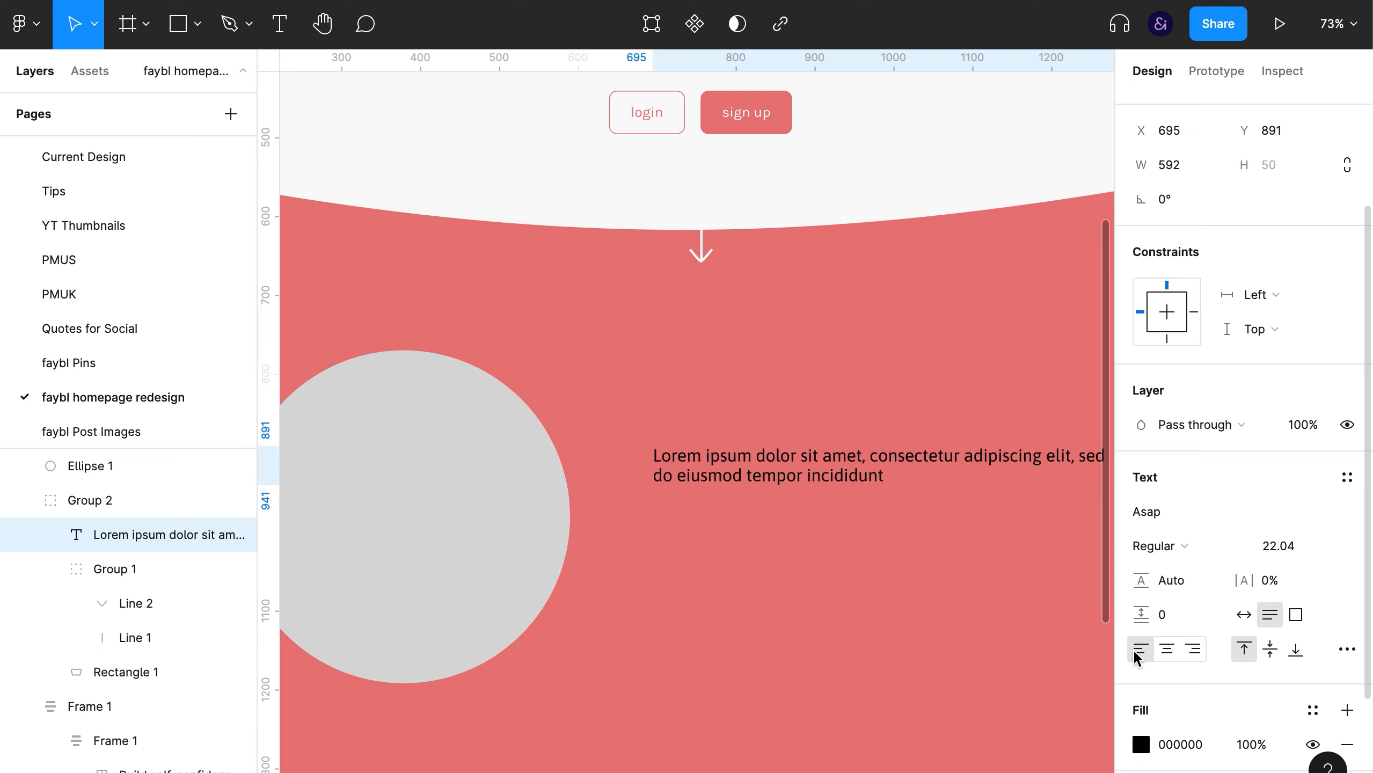
double_click(878, 481)
left_click(882, 482)
type(".")
left_click(812, 604)
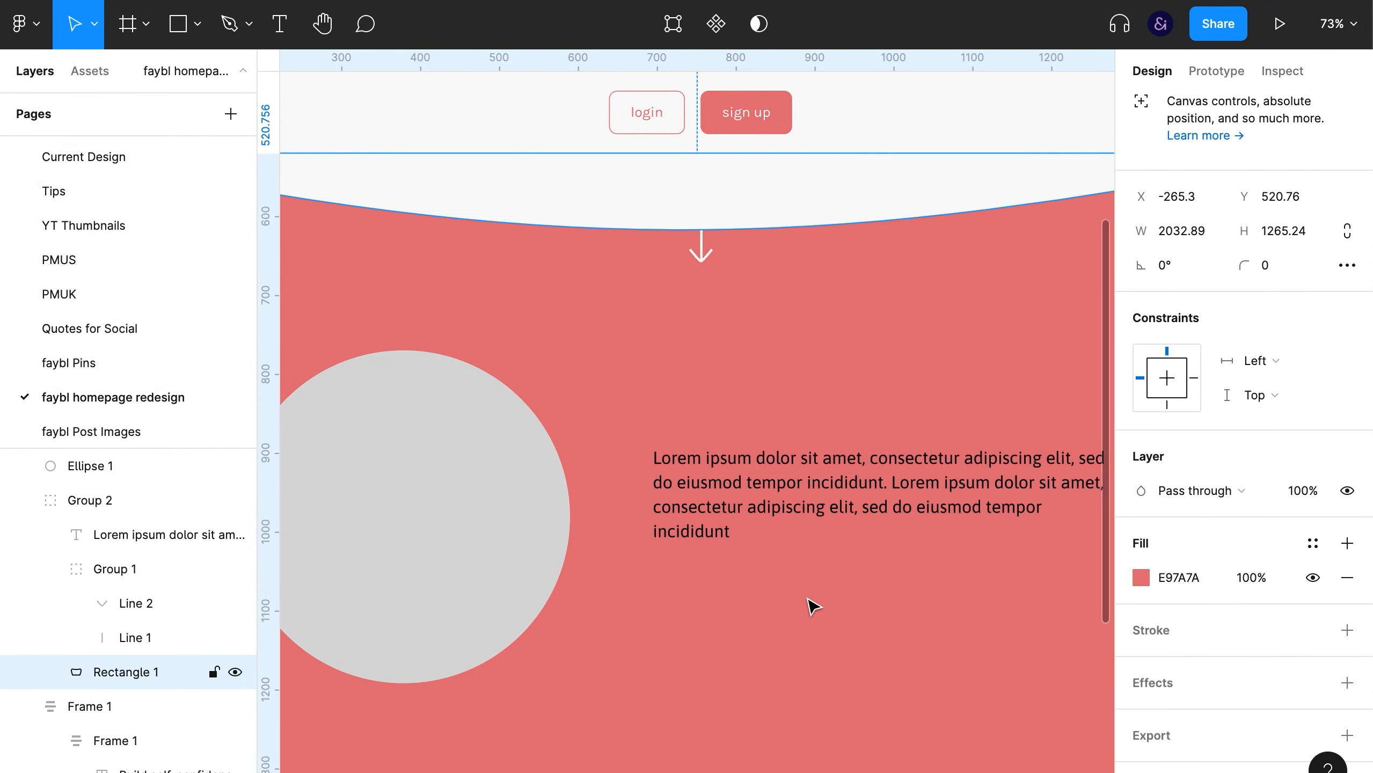
Copy the hero's "with achievement focused journalling" line above the coral section's paragraph and change its text to "Feature title"
key("ctrl+backslash")
scroll(861, 270, "up", 5)
double_click(866, 115)
triple_click(867, 114)
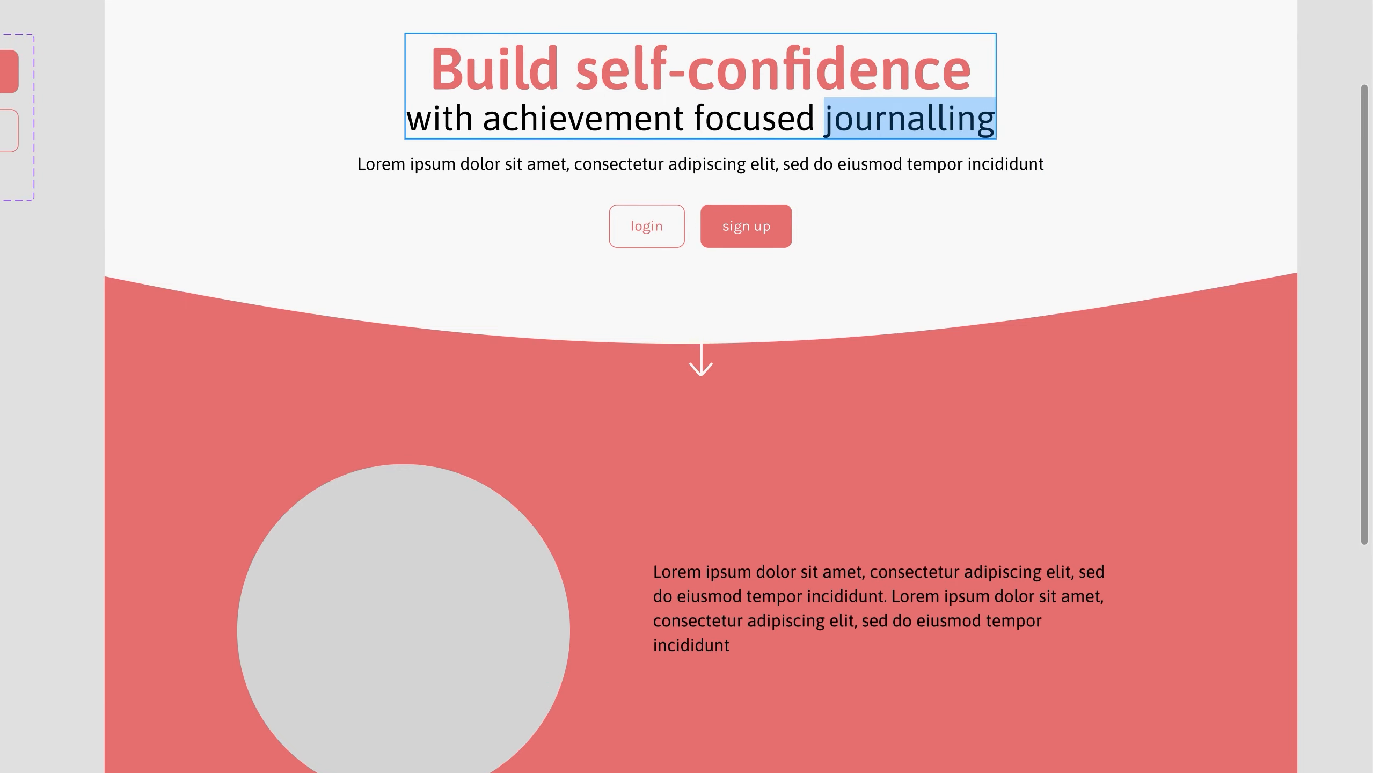
key("Escape")
scroll(971, 621, "down", 8)
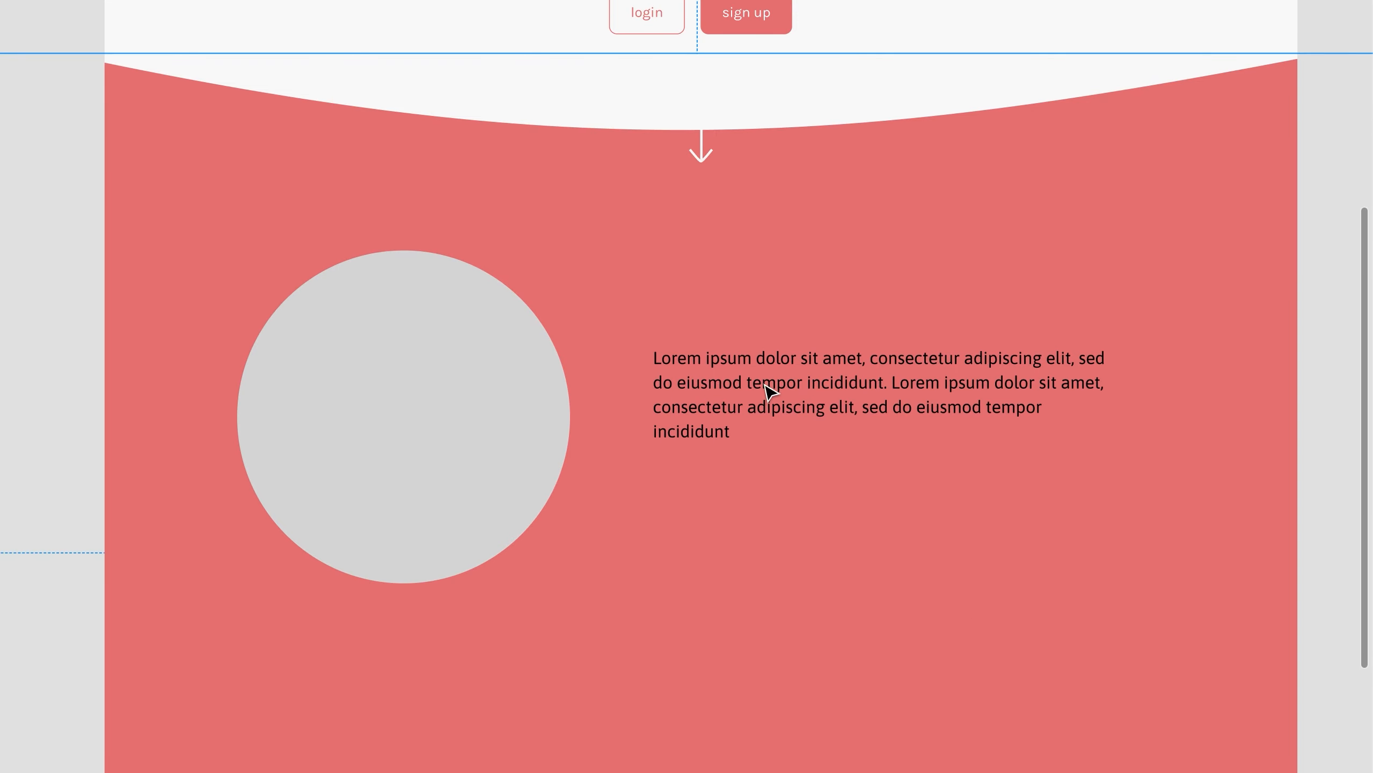
key("ctrl+v")
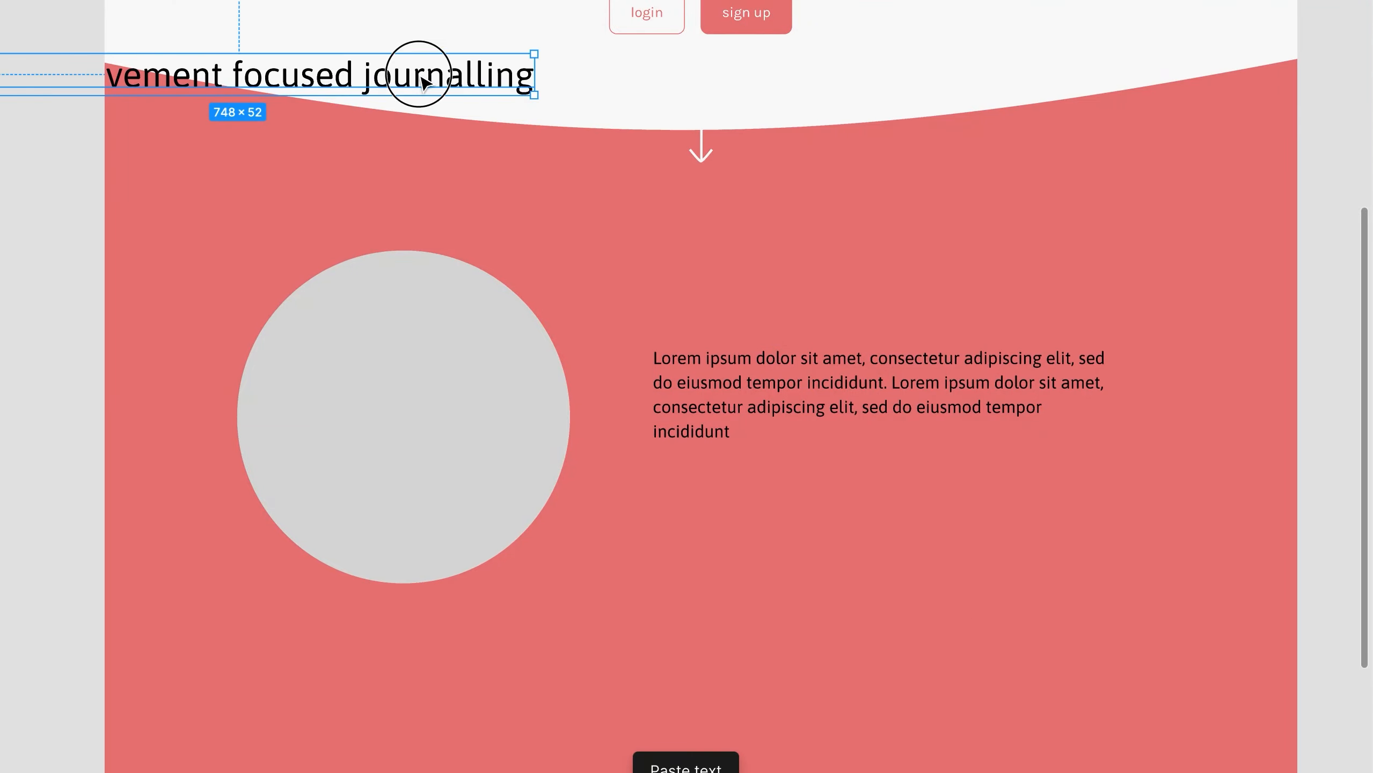
left_click_drag(422, 81, 1121, 307)
key("Return")
type("Sub")
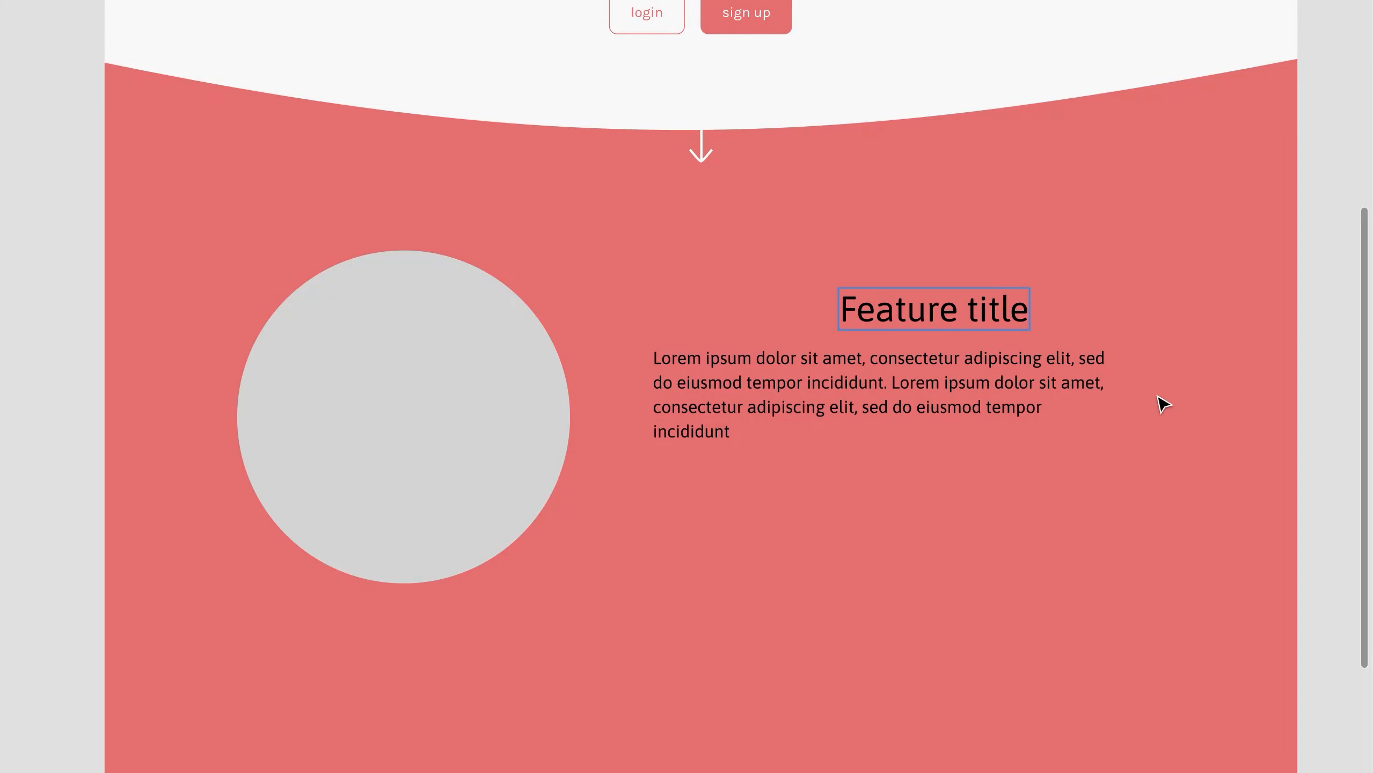
Combine the Feature title and paragraph in a vertical auto layout, left-aligned with a spacing of 10
key("ctrl+backslash")
key("shift+a")
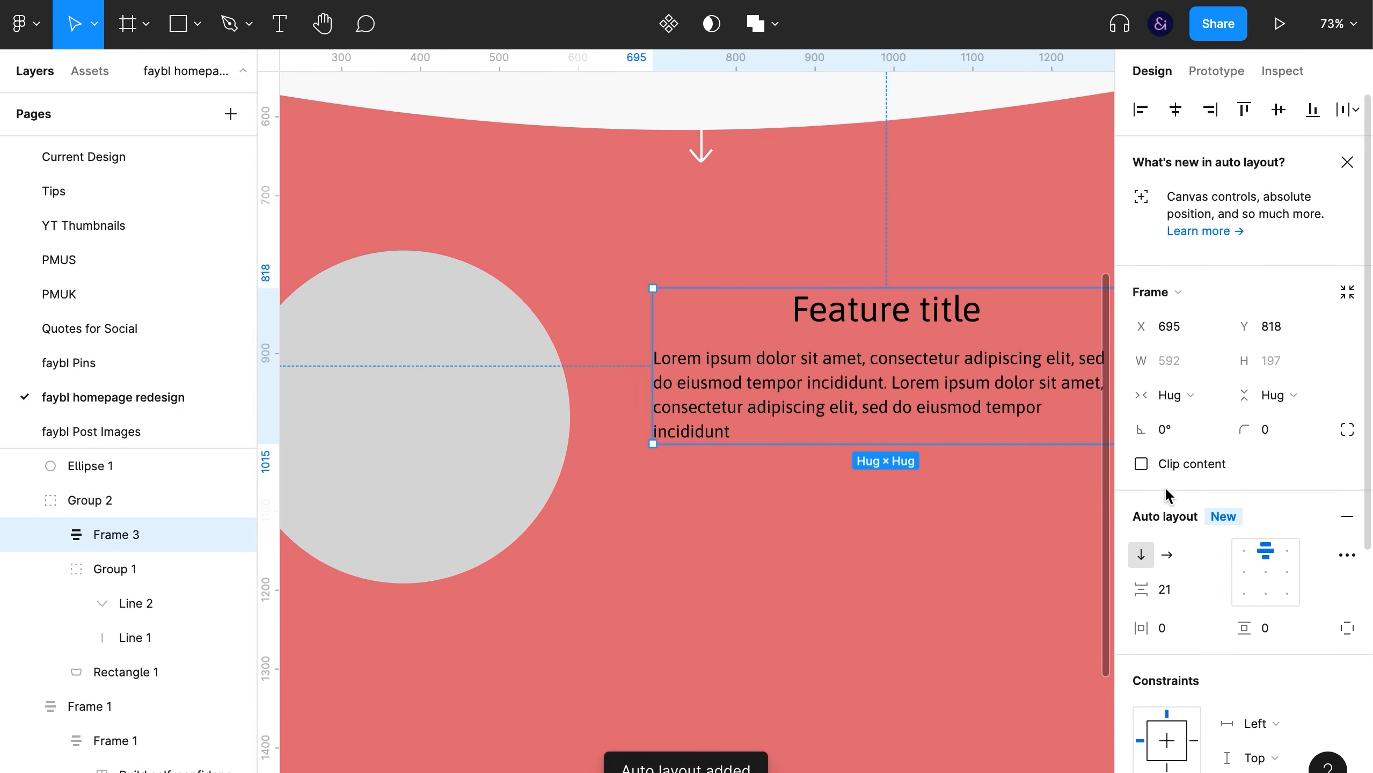
type("10")
key("Return")
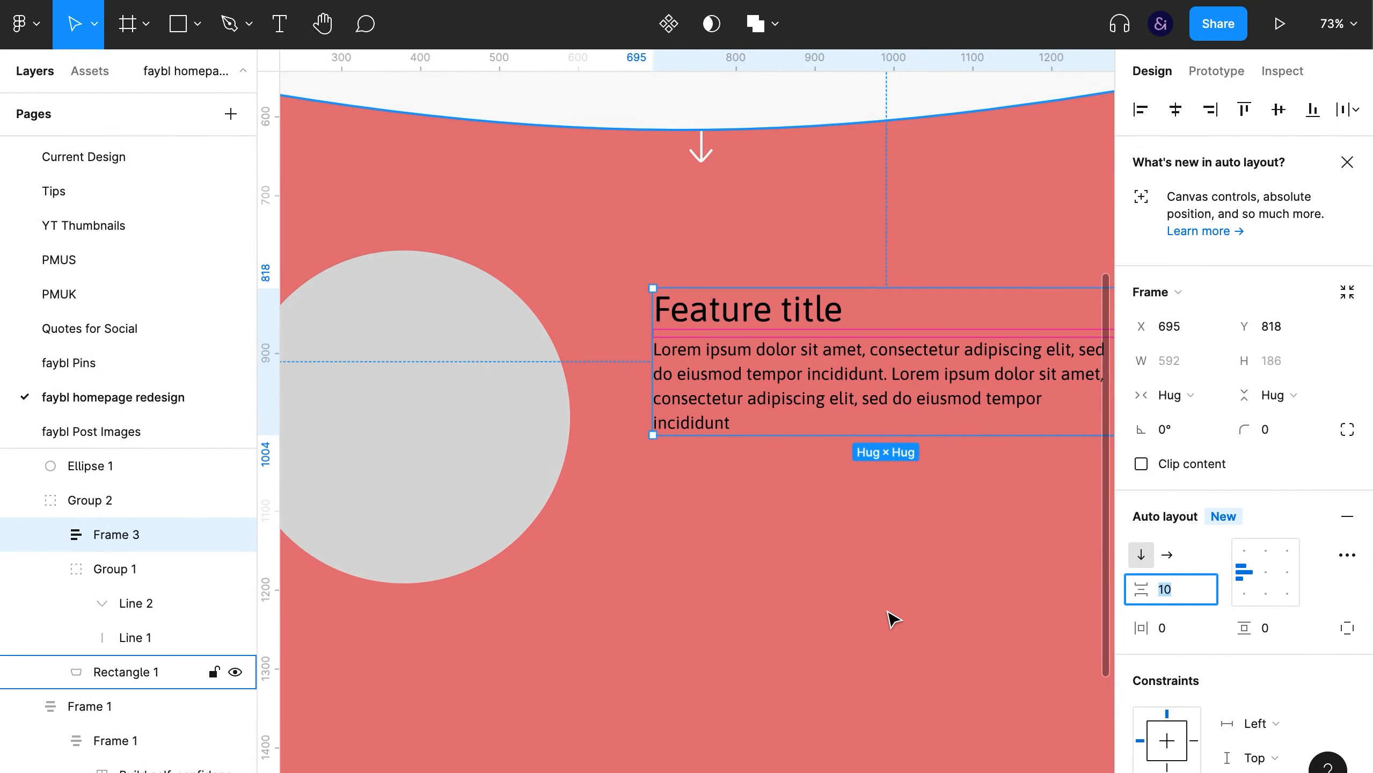
left_click(889, 613)
Set the color of both the Feature title and its paragraph to FFFFFF
left_click(879, 396)
scroll(1228, 583, "down", 5)
left_click(1180, 630)
type("FFFFFF")
key("Return")
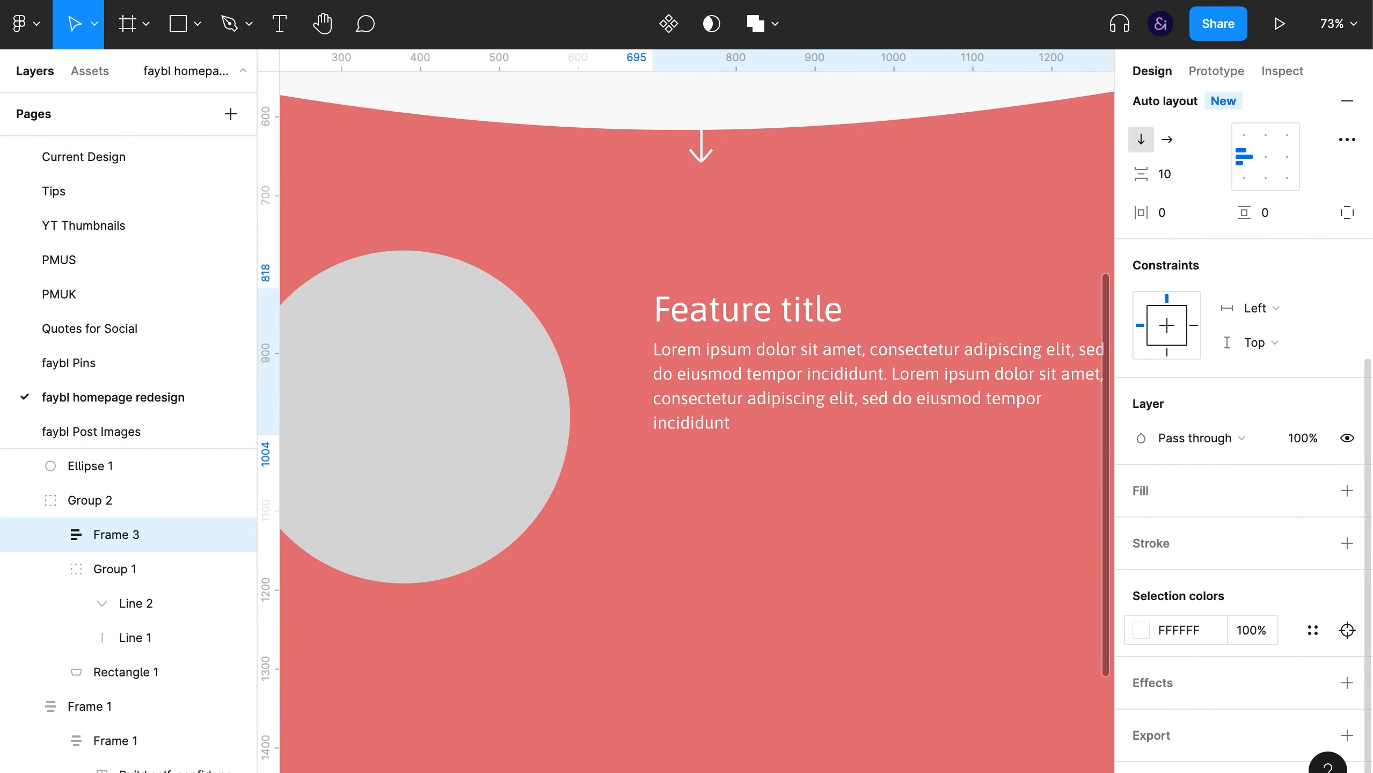
left_click(918, 559)
Group the circle with the text block in a horizontal auto layout, vertically centred with a spacing of 85
key("ctrl+backslash")
left_click(890, 344)
left_click(527, 414, "shift")
key("ctrl+g")
key("ctrl+backslash")
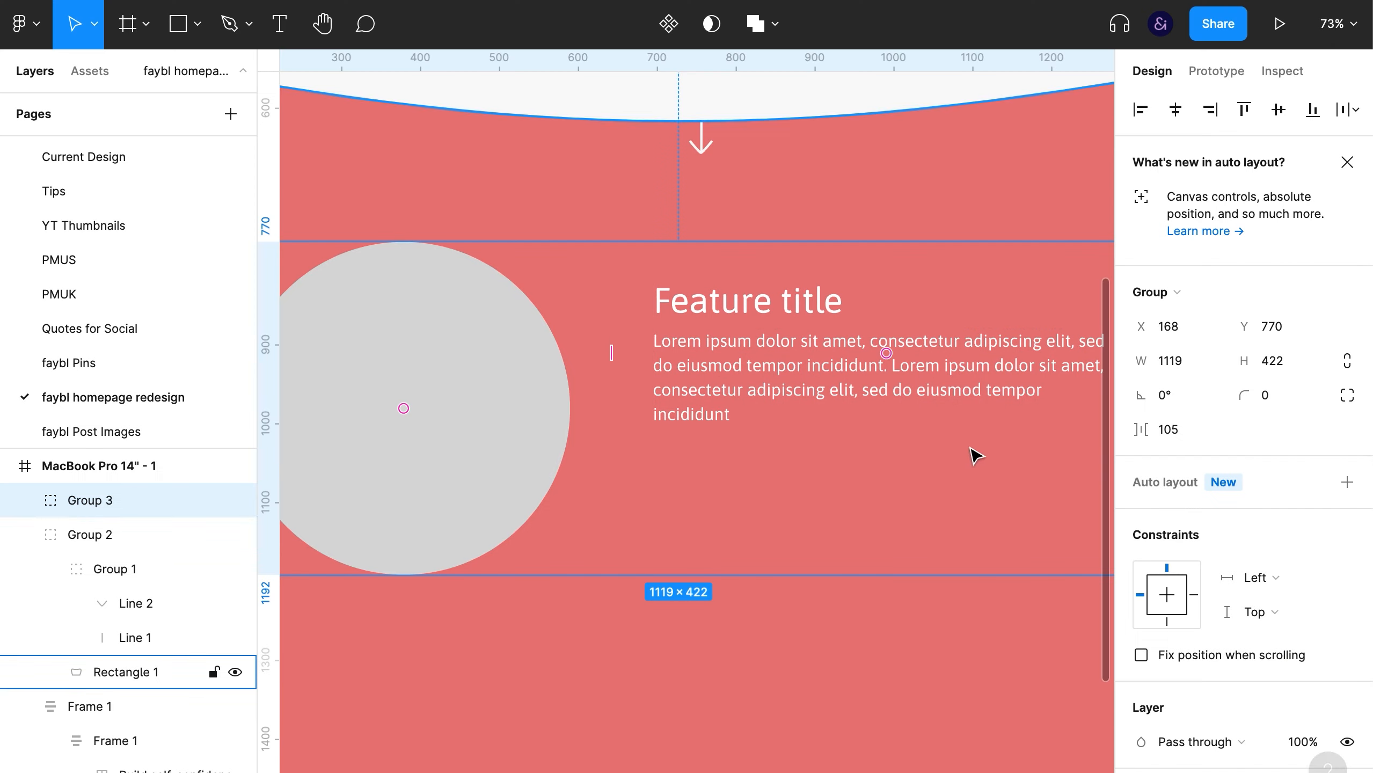
left_click(1144, 479)
left_click(1245, 575)
left_click(1171, 589)
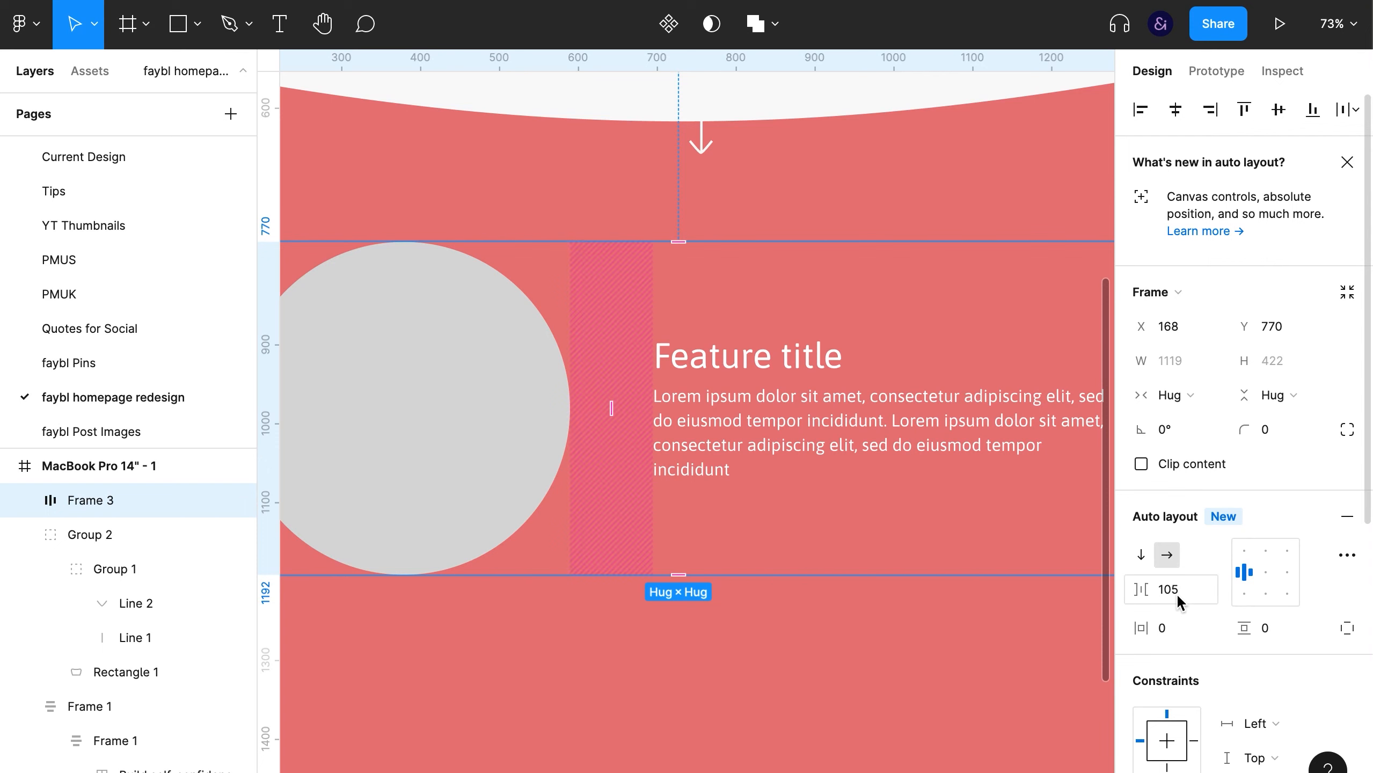
type("85")
key("Return")
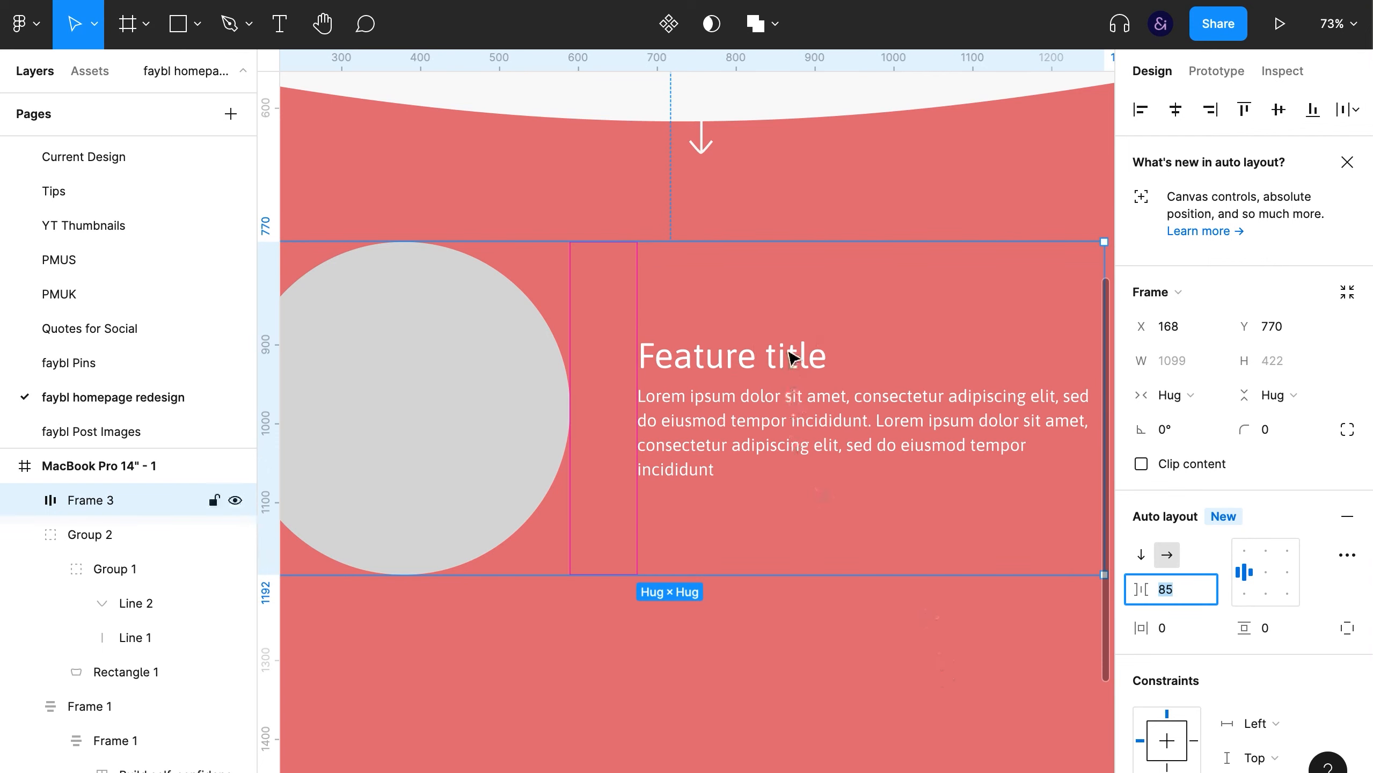
Reduce the Feature title's font size to 40.04
left_click(791, 355, "ctrl")
left_click(1270, 604)
key("Down")
key("Down")
key("Down")
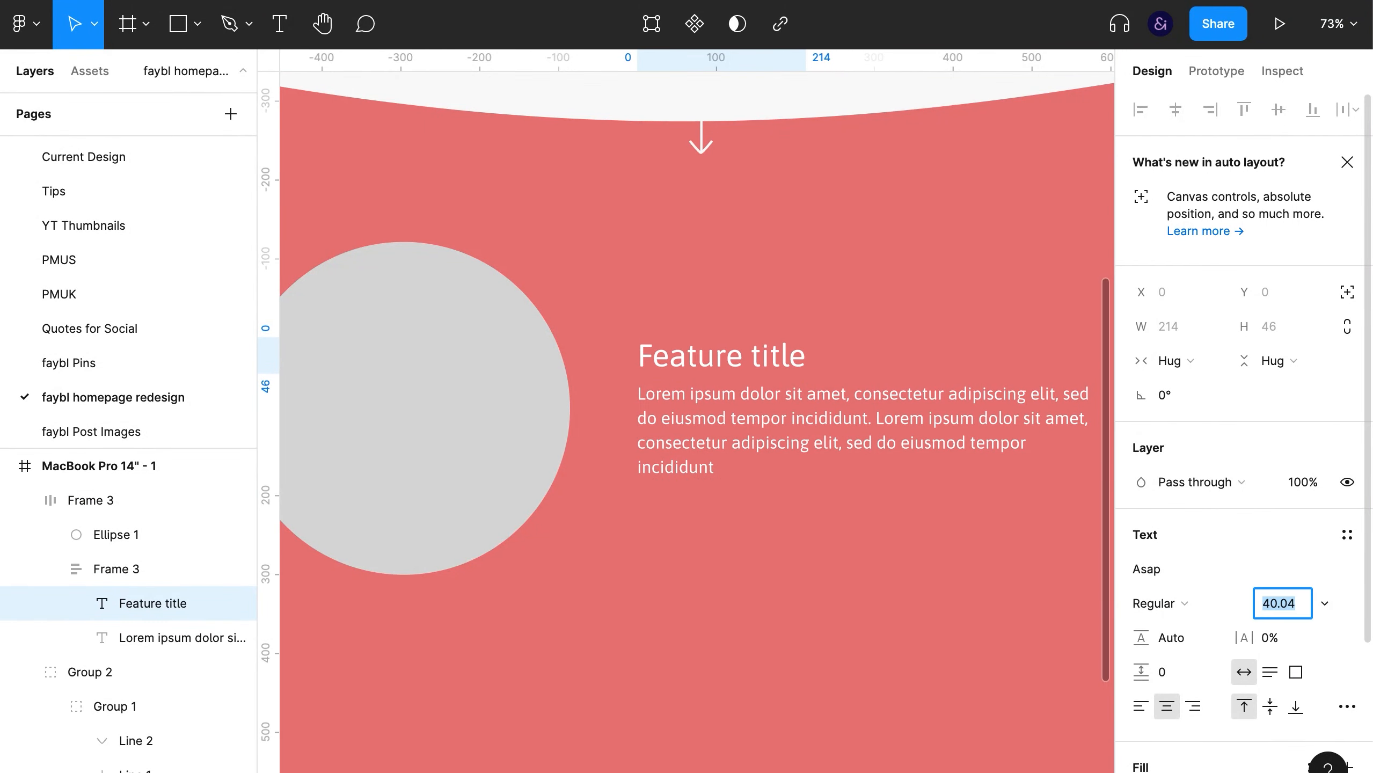
left_click(859, 562)
Centre the circle-and-text feature row horizontally on the page
key("super+backslash")
key("super+backslash")
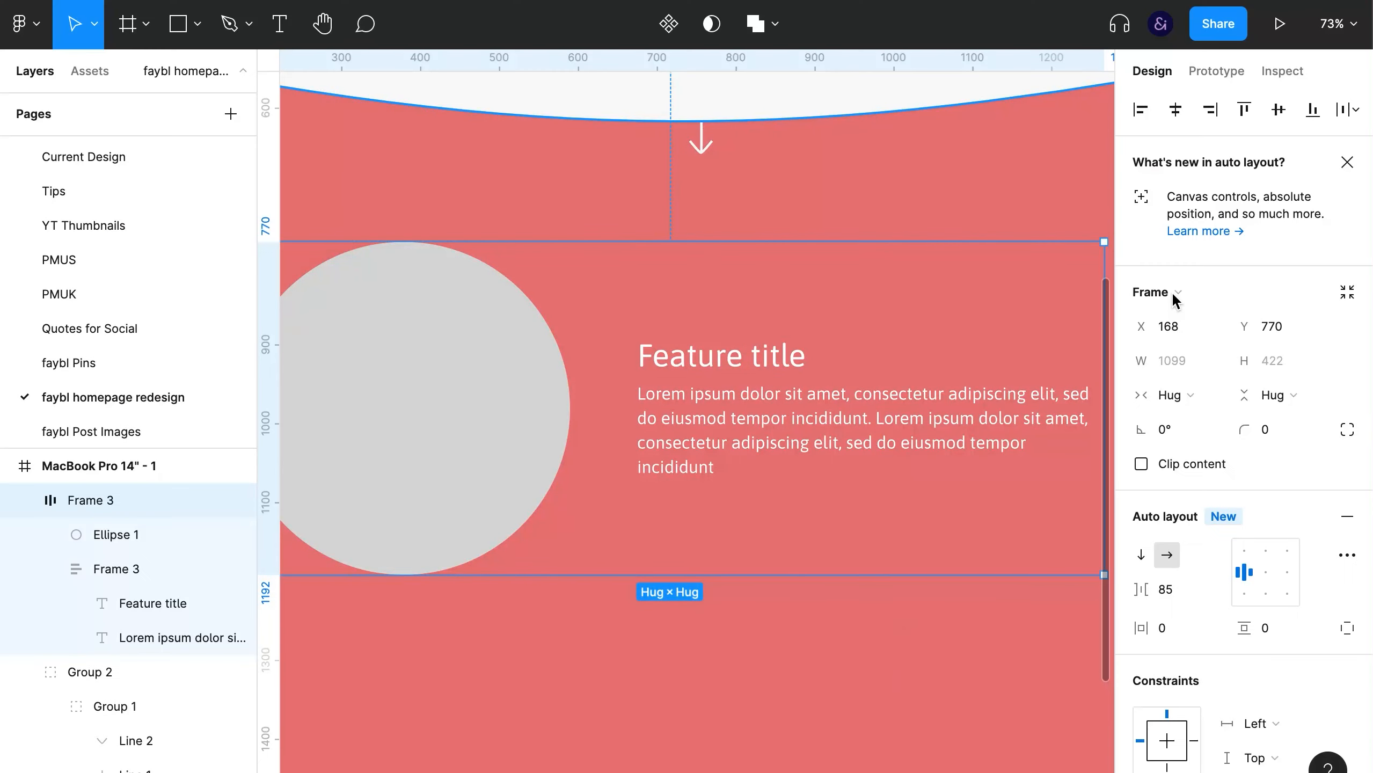
key("super+backslash")
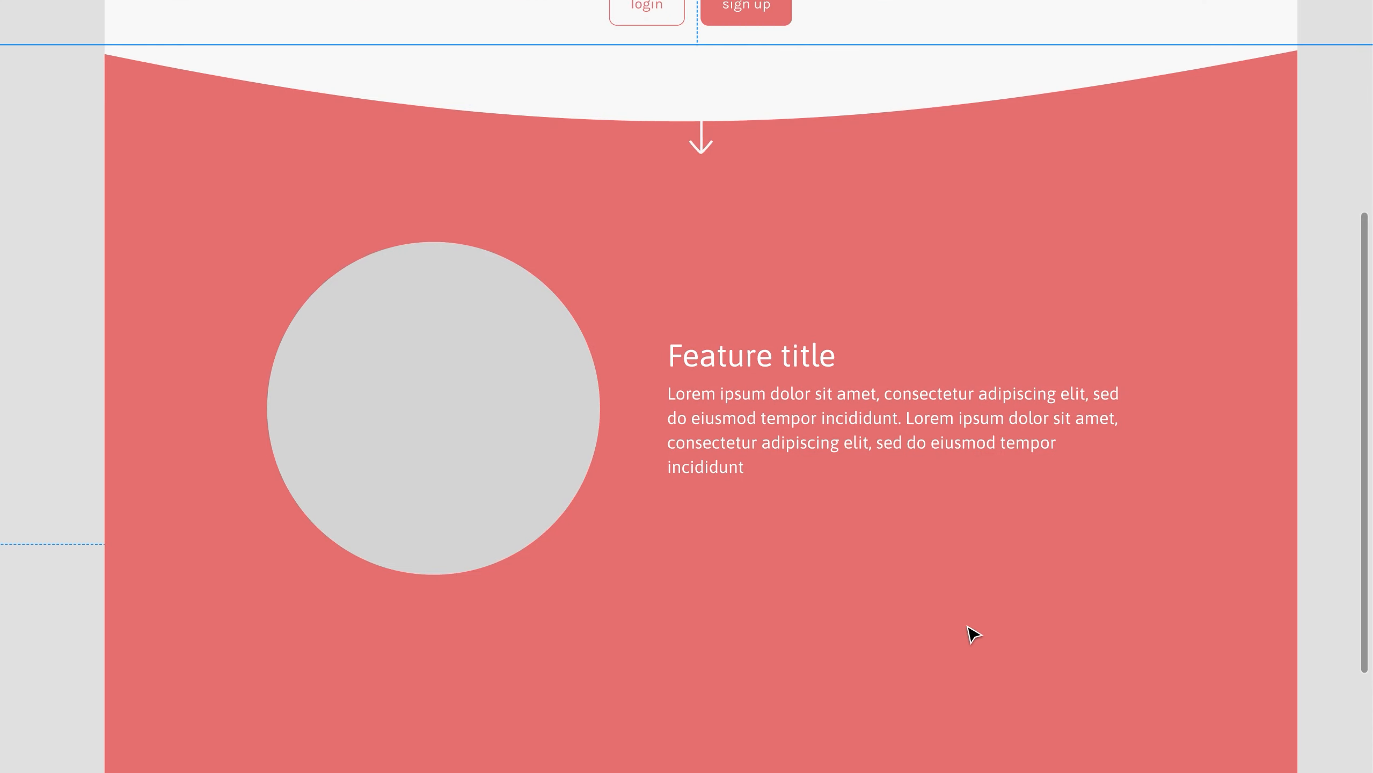
scroll(969, 634, "up", 10)
scroll(972, 633, "down", 1)
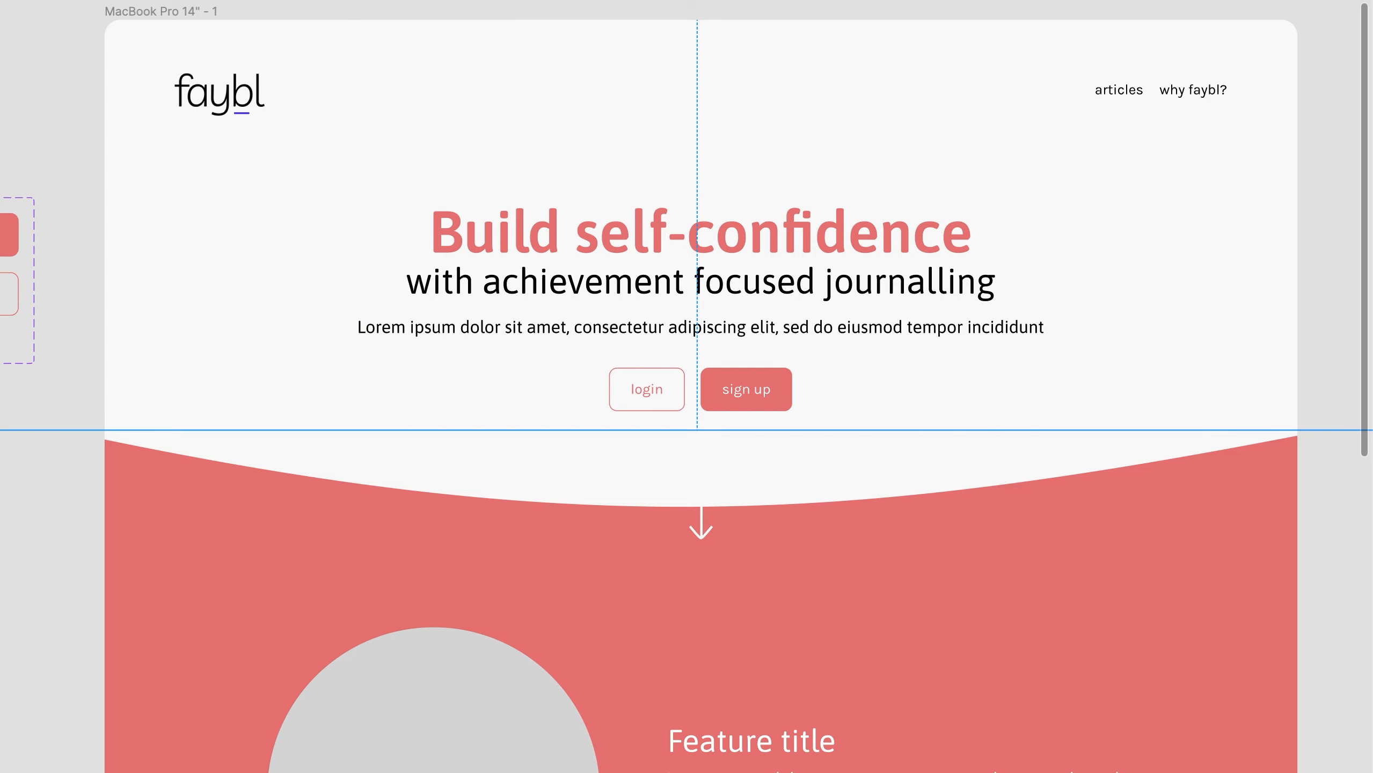
scroll(269, 48, "down", 8)
Recolor the grey circle with the page background's off-white, F9F9F9
left_click(522, 400)
scroll(522, 401, "up", 7)
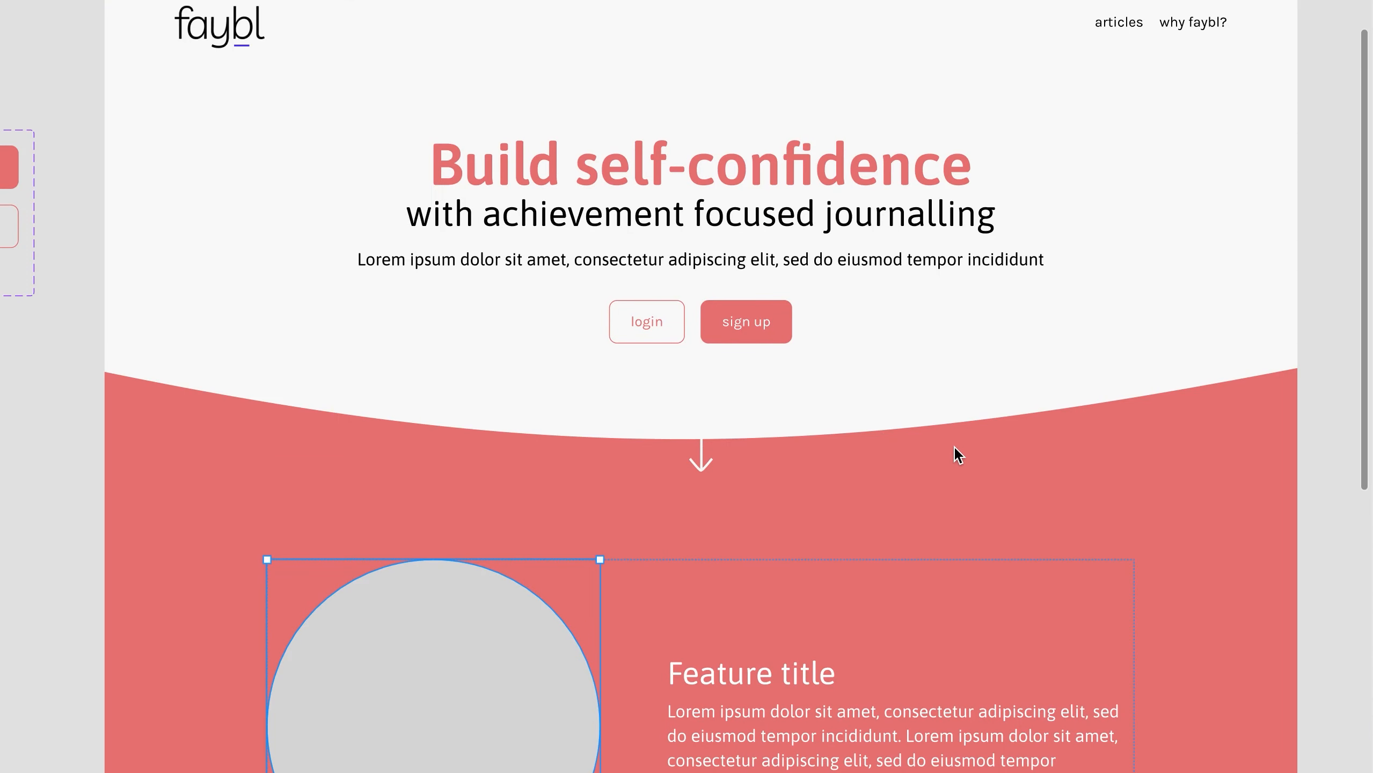
key("super+backslash")
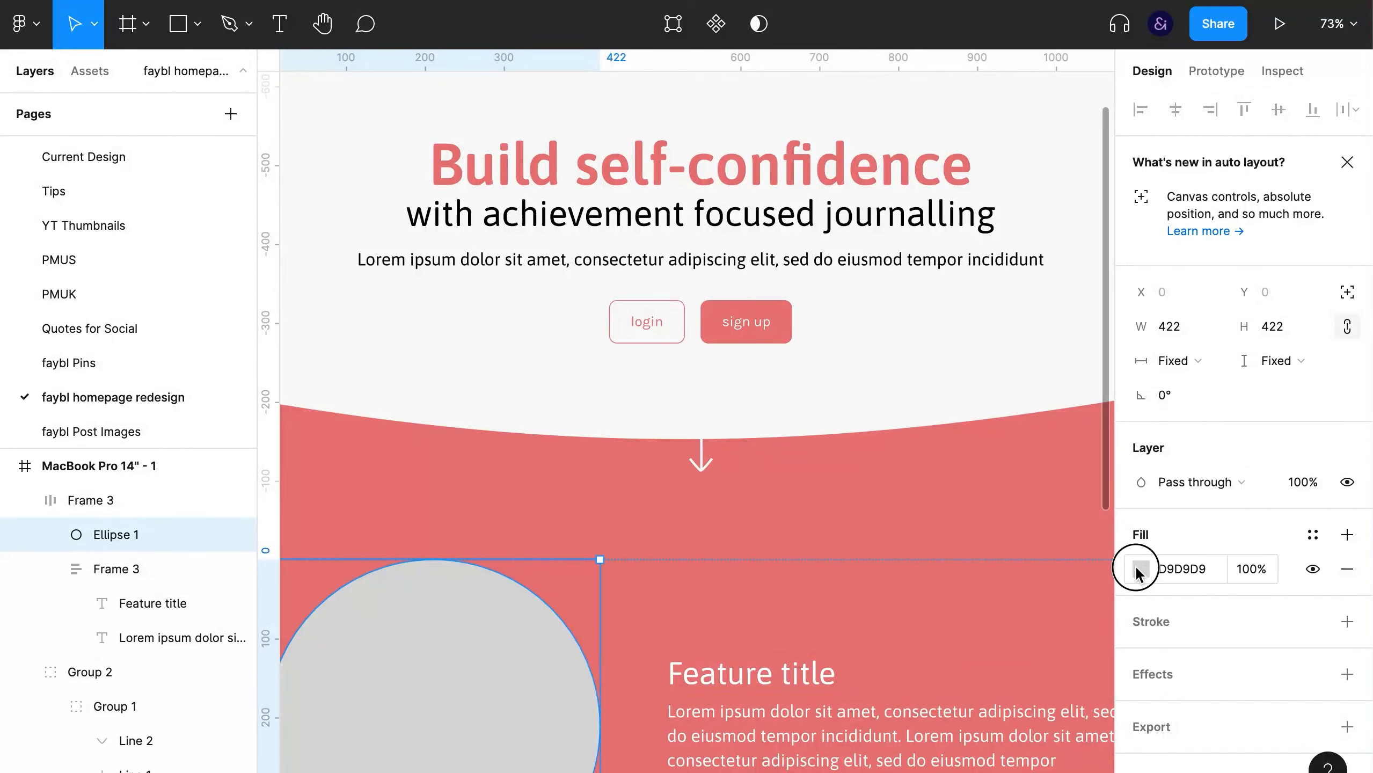
left_click(1140, 569)
left_click(879, 580)
left_click(571, 412)
Recolor the Feature title and paragraph with the page background's off-white, F9F9F9
left_click(837, 721)
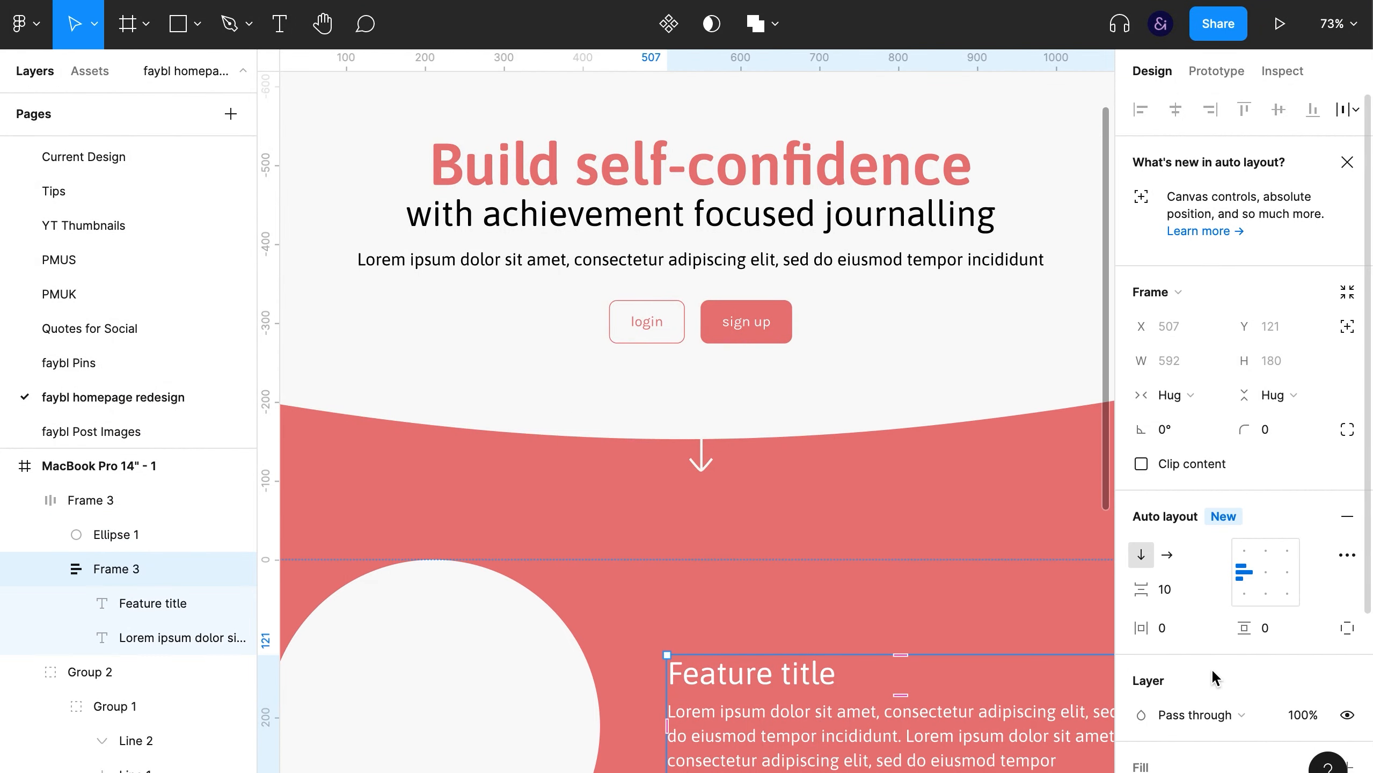
scroll(1211, 667, "down", 4)
left_click(1144, 660)
left_click(880, 573)
left_click(1011, 149)
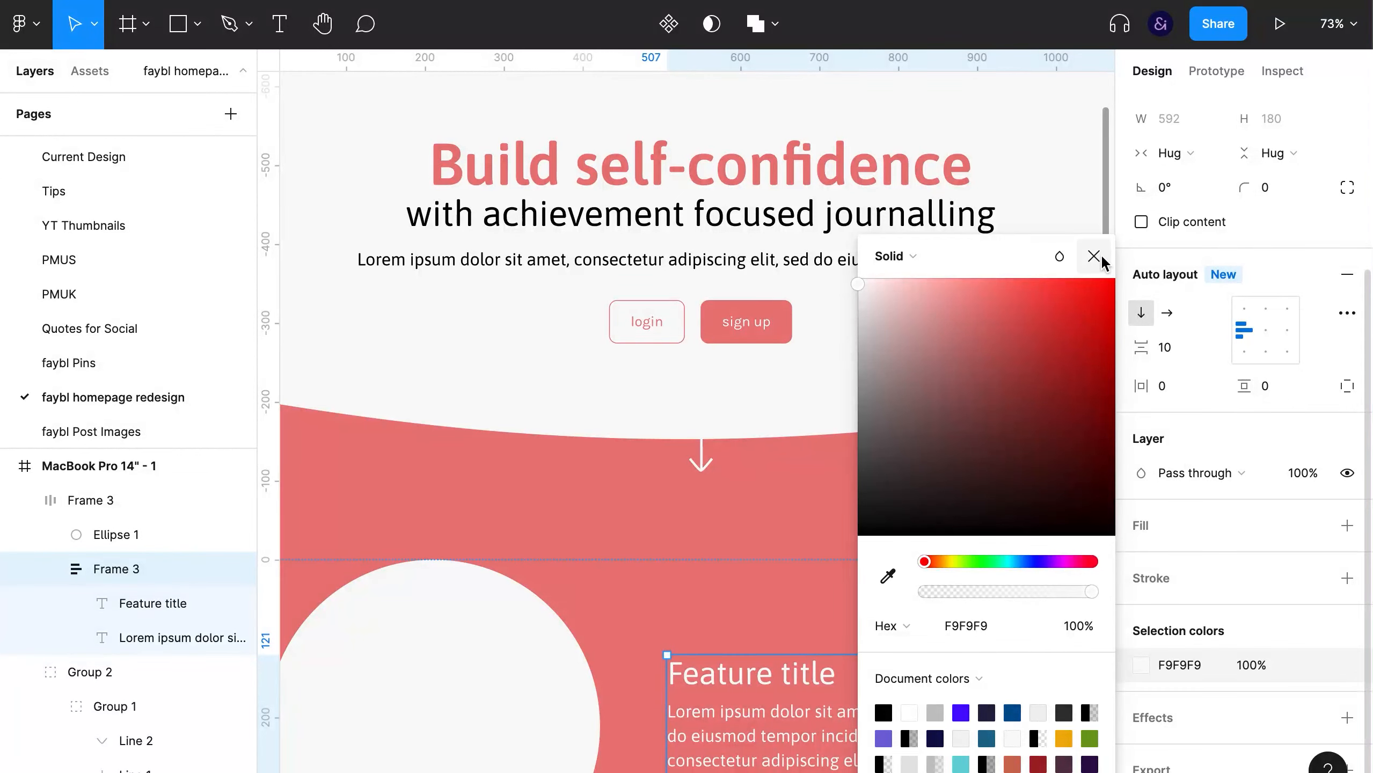
left_click(1098, 255)
key("super+backslash")
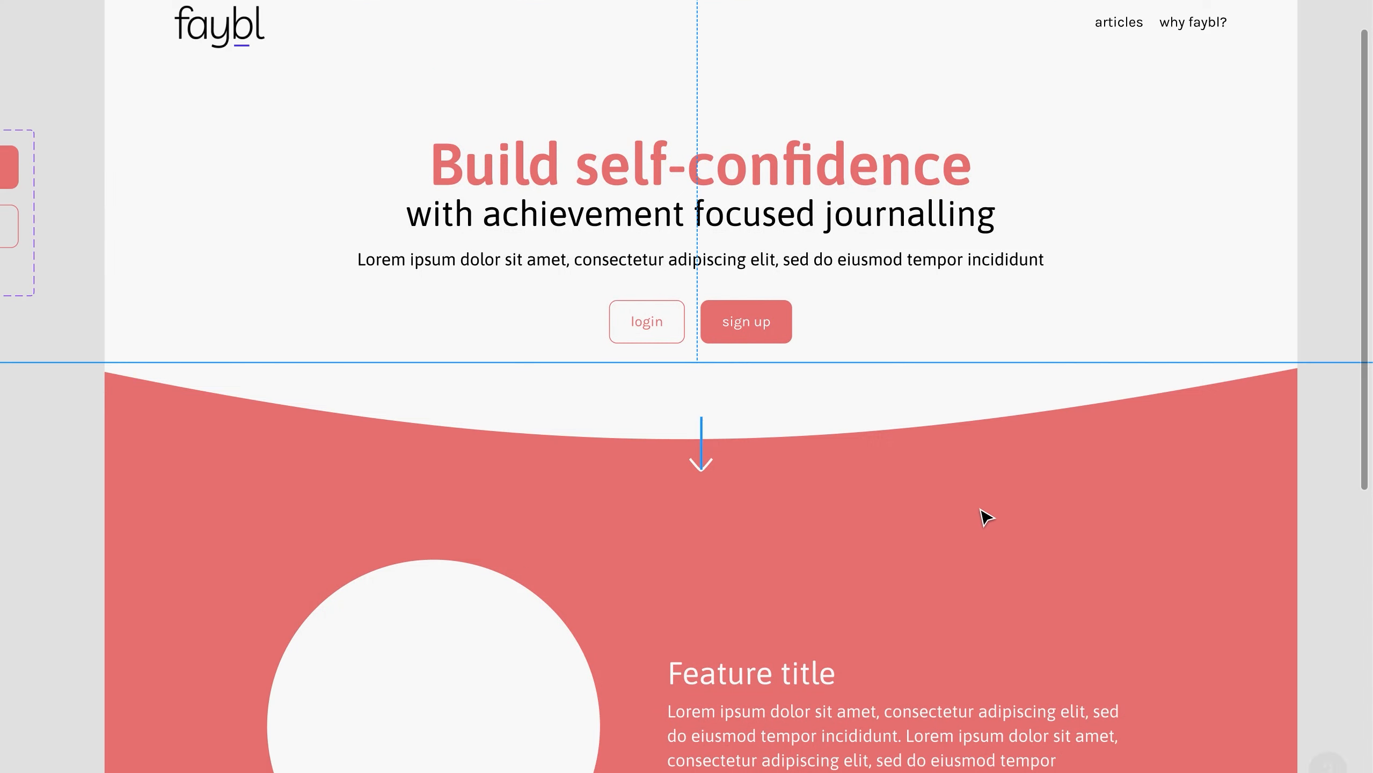
Give the Feature title a heavier font weight
left_click(827, 685)
key("super+backslash")
left_click(1203, 599)
left_click(1195, 629)
left_click(1163, 603)
left_click(1195, 629)
left_click(901, 403)
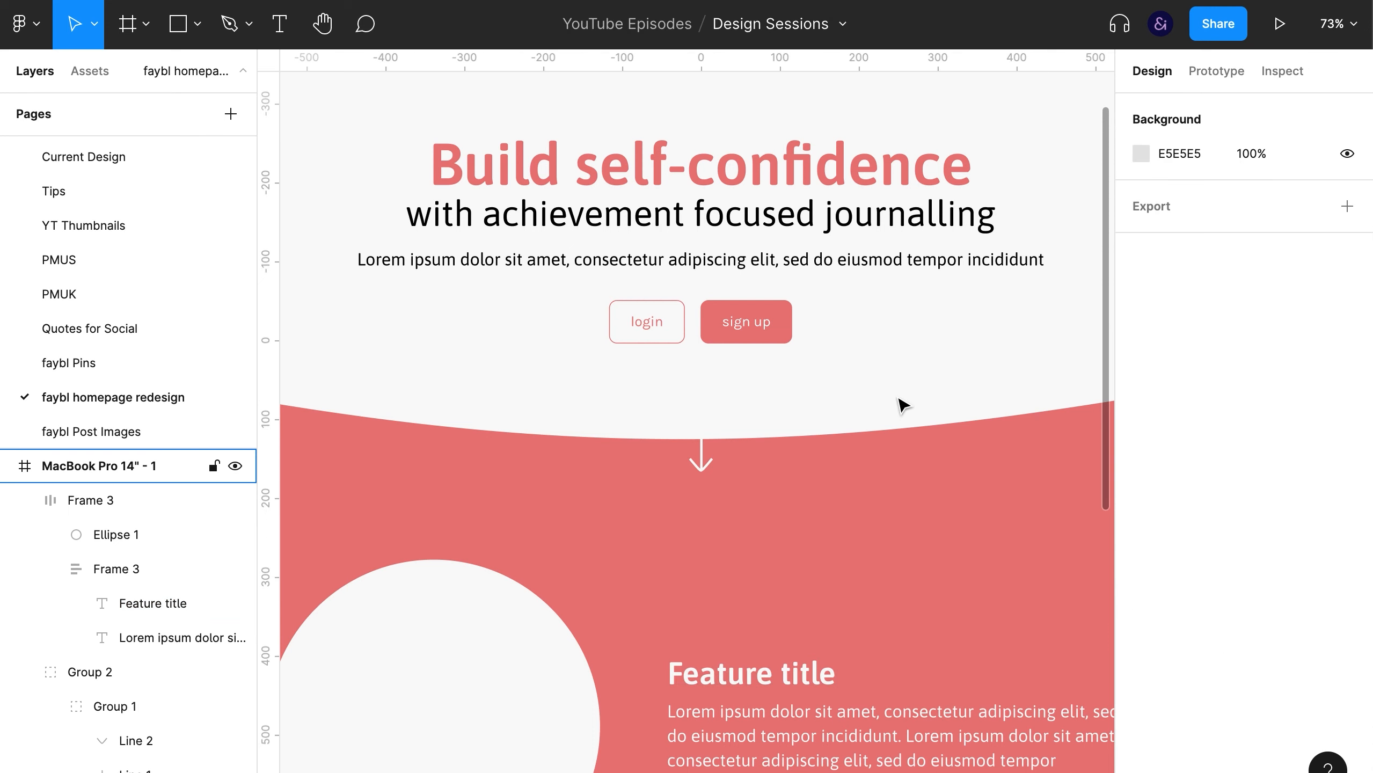
Move the feature row closer to the down arrow, to Y 750
key("super+backslash")
scroll(941, 411, "down", 5)
scroll(974, 416, "up", 2)
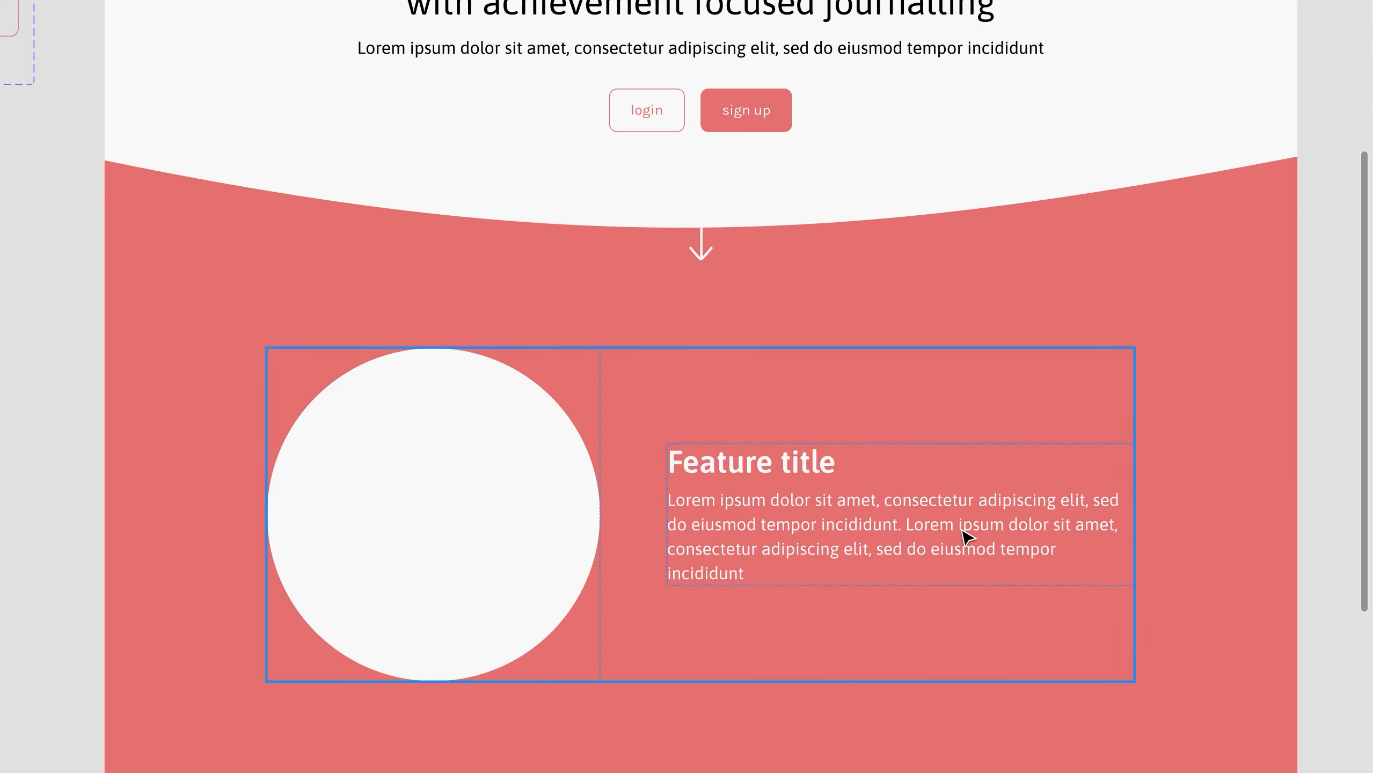
scroll(963, 531, "up", 5)
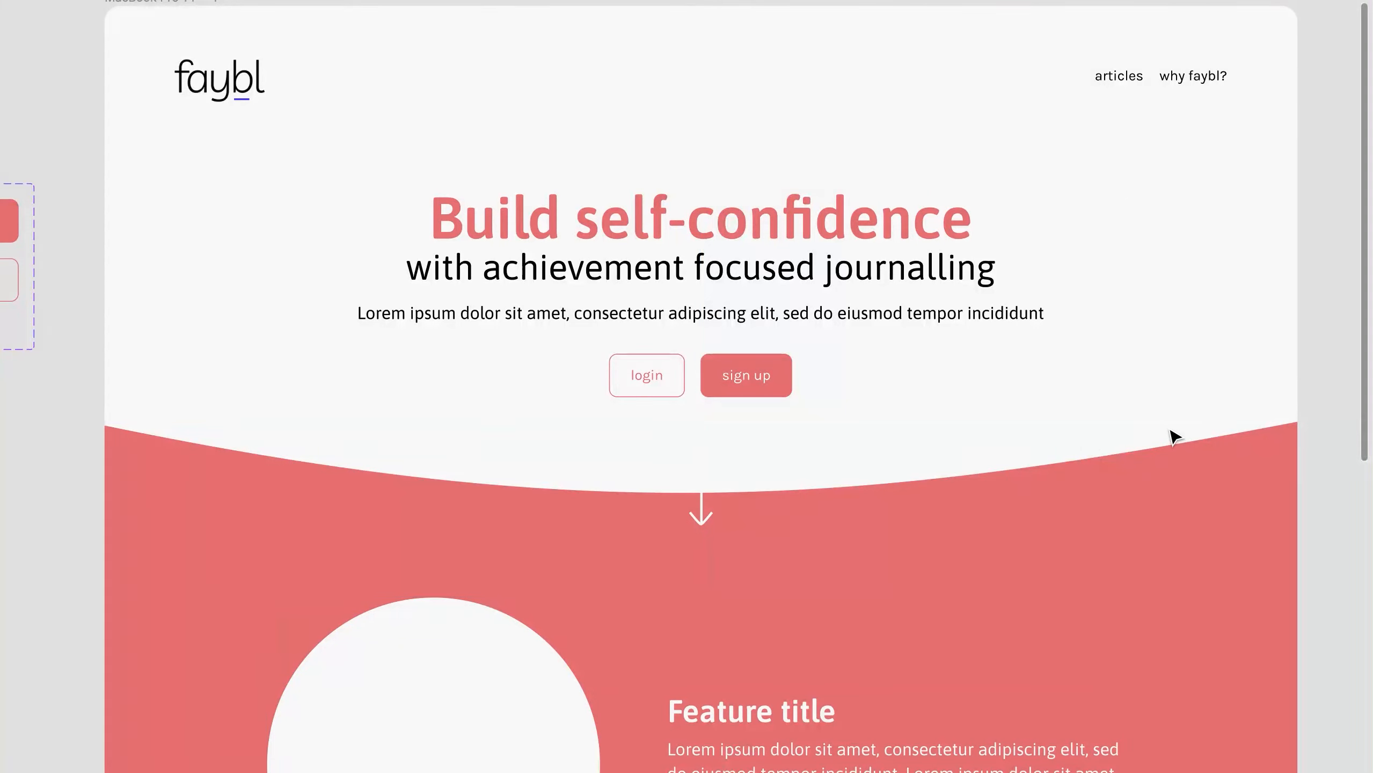
scroll(1174, 437, "down", 13)
scroll(1173, 437, "up", 10)
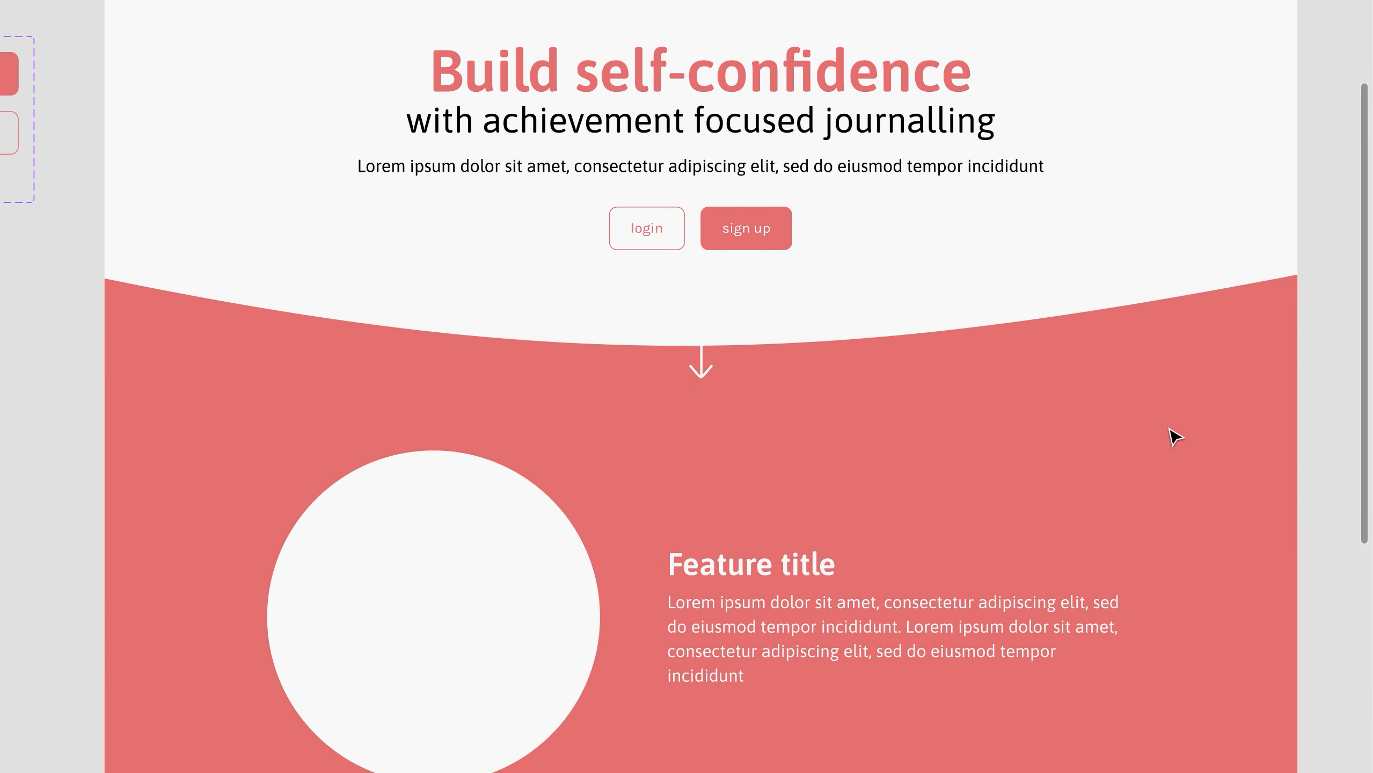
scroll(1166, 437, "down", 8)
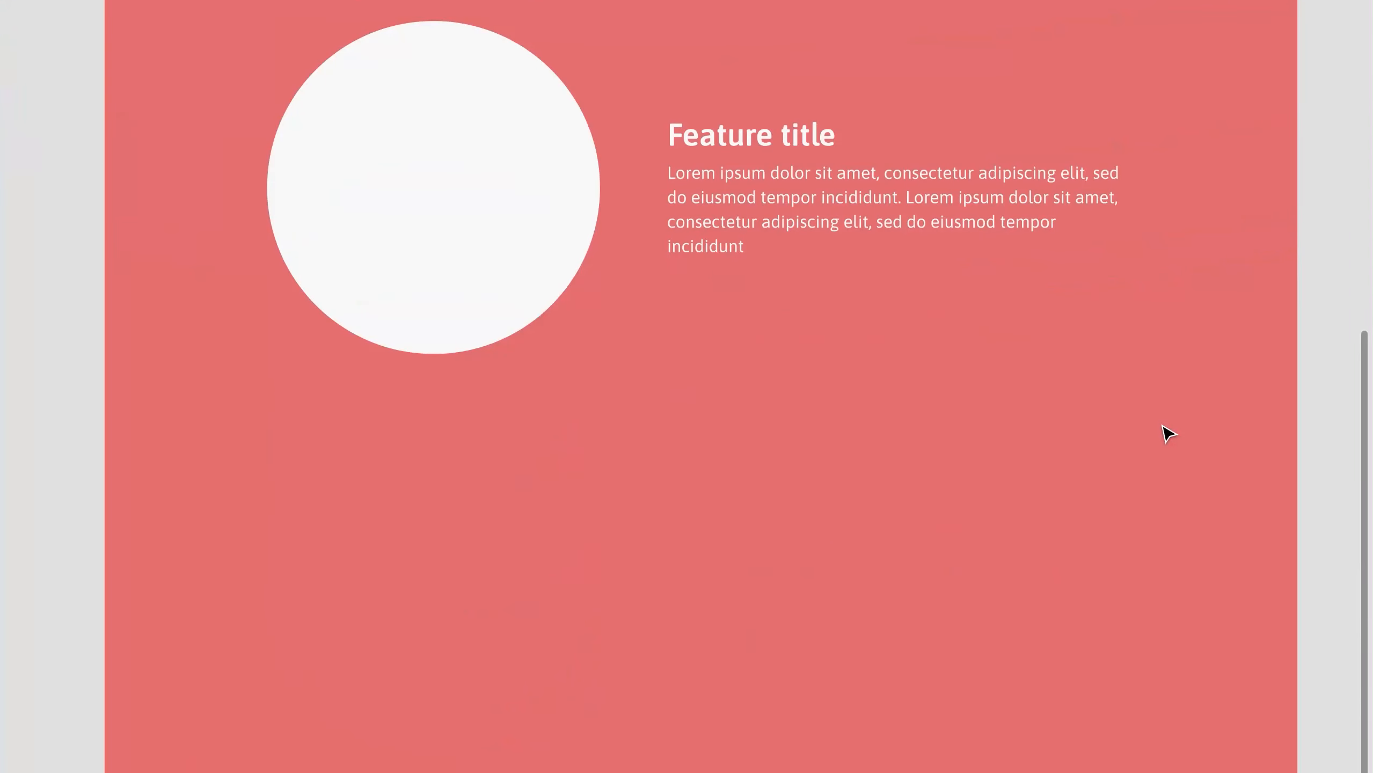
Duplicate the feature row and stack both copies in a vertical auto layout
key("super+backslash")
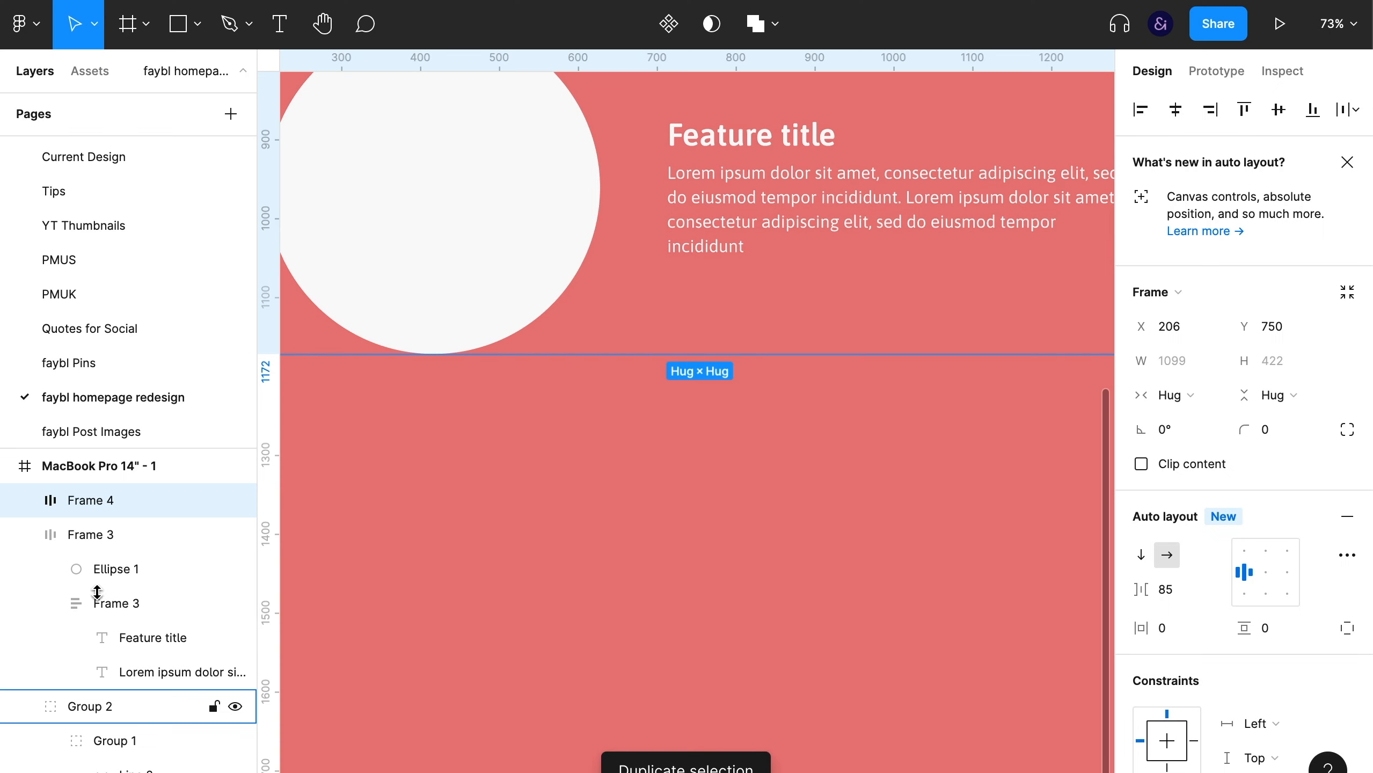
left_click(114, 537, "shift")
key("super+g")
left_click(25, 539)
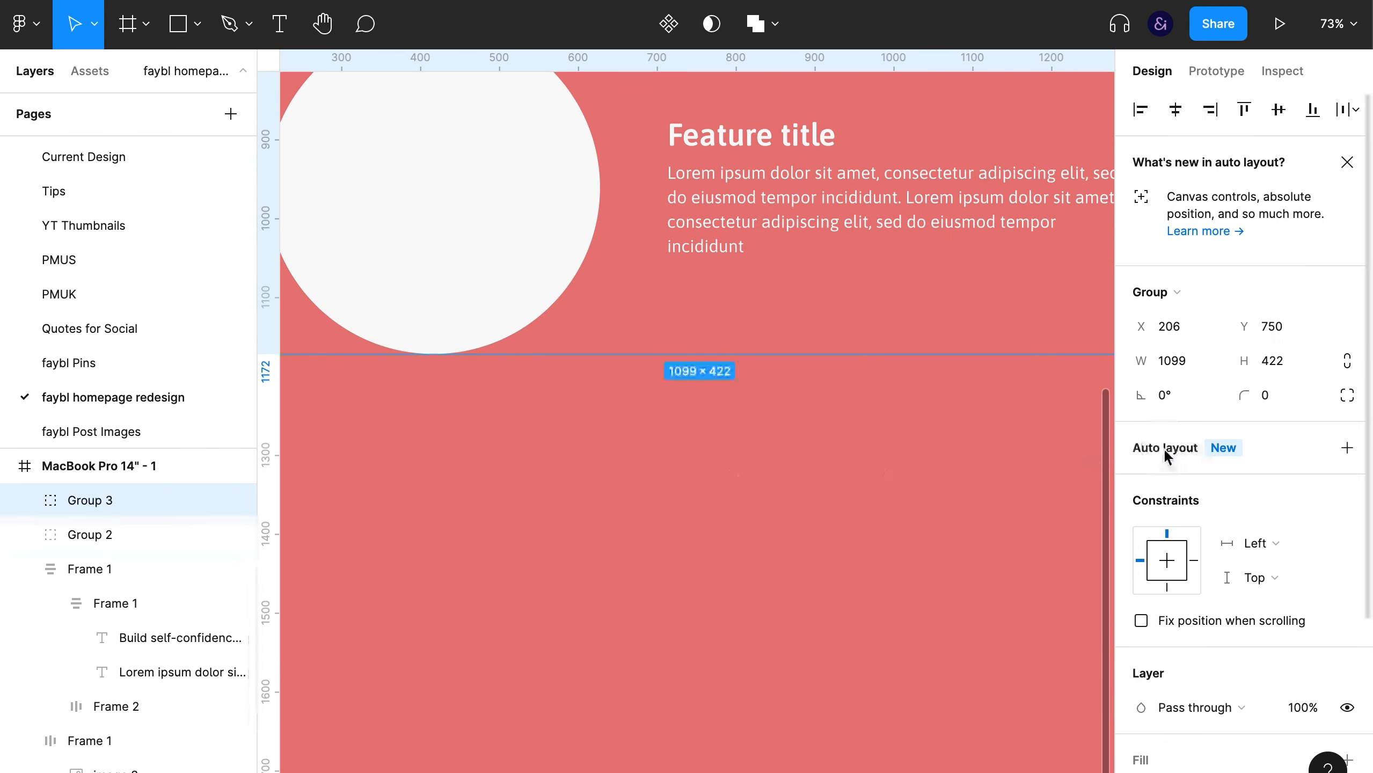
left_click(1165, 454)
Set the vertical spacing between the two feature rows to 80
left_click(1167, 589)
key("shift+Up")
key("shift+Up")
key("shift+Up")
key("shift+Up")
key("shift+Up")
key("shift+Up")
key("shift+Up")
key("shift+Up")
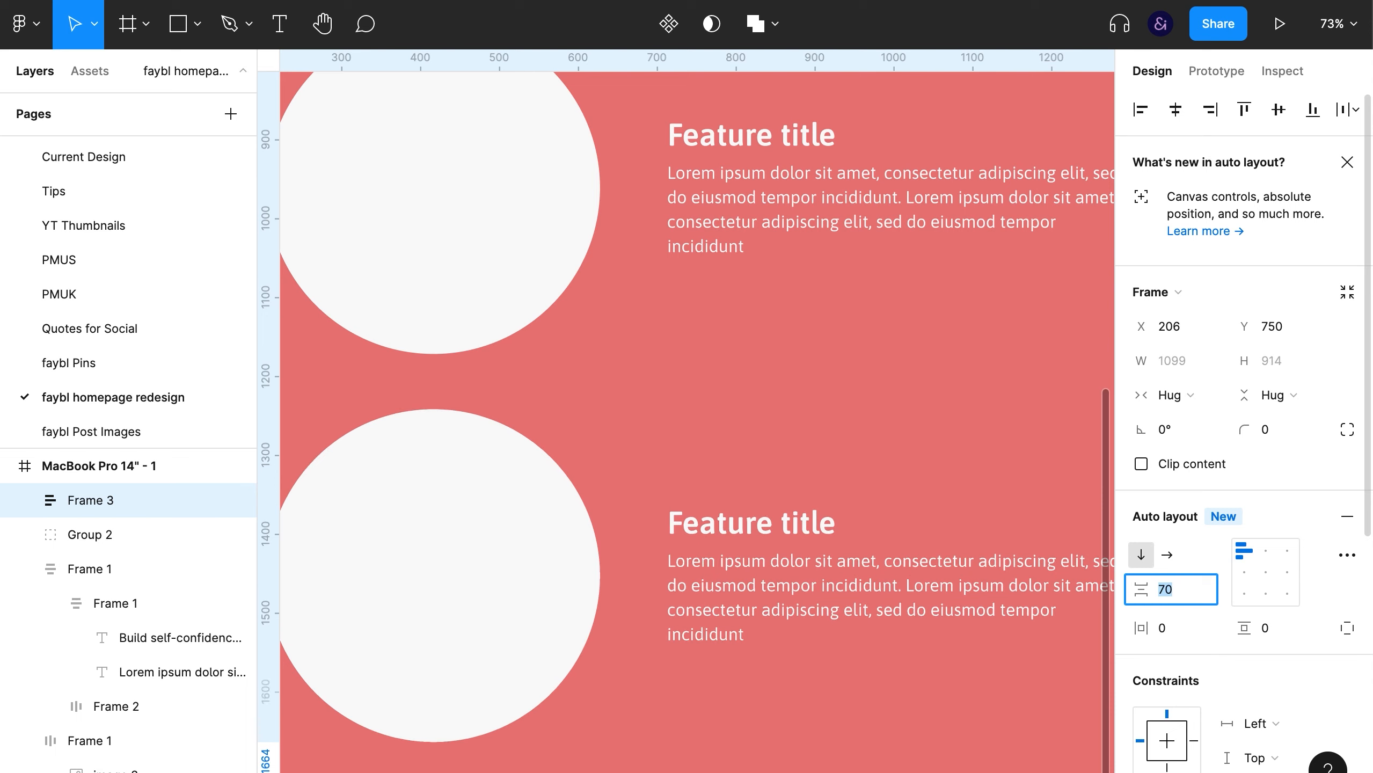
Reverse the order in the second feature row so its circle follows the text
left_click(818, 601, "super")
left_click(481, 555)
key("Right")
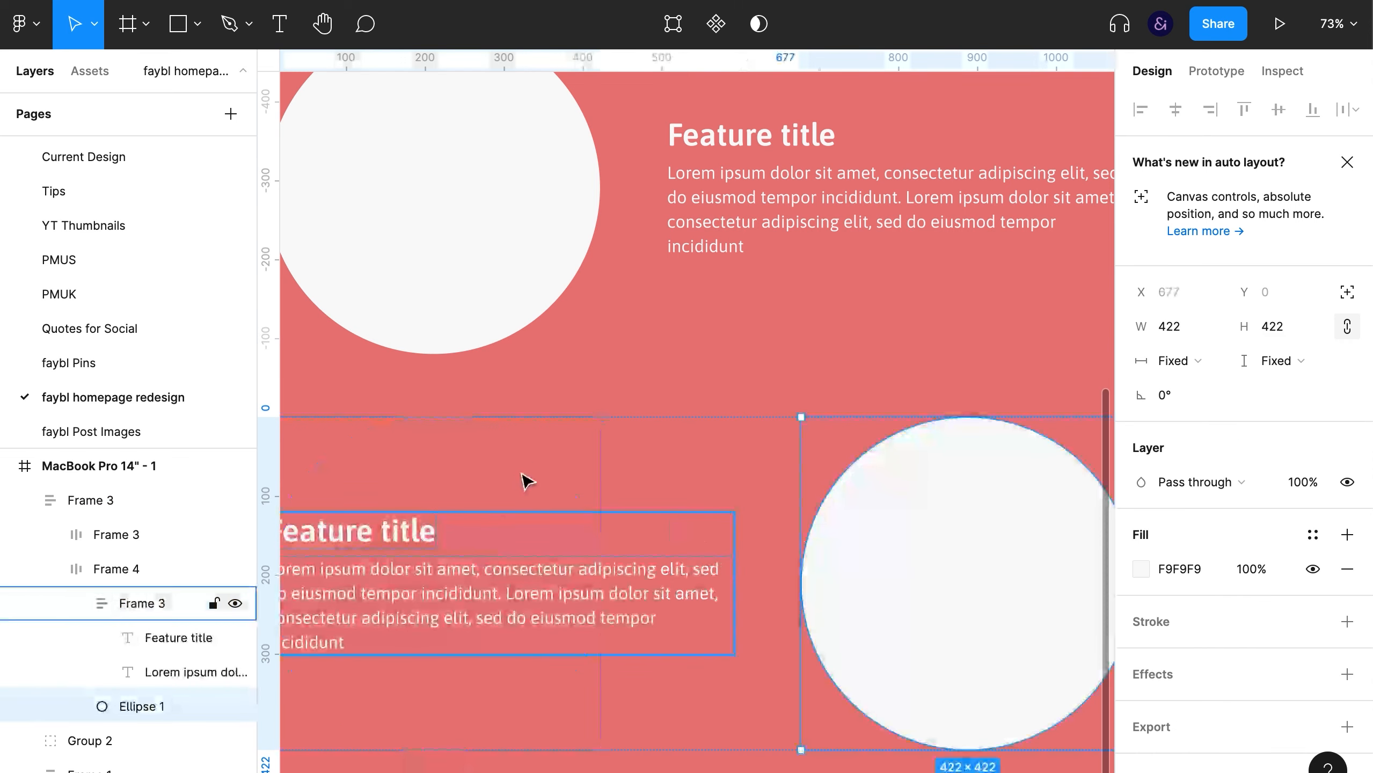
left_click(536, 469)
Add a third feature row with its circle first, and place a 749-wide horizontal line between the first two rows
key("super+backslash")
scroll(1196, 444, "down", 3)
left_click_drag(1181, 462, 1015, 614)
key("super+d")
scroll(1216, 331, "down", 5)
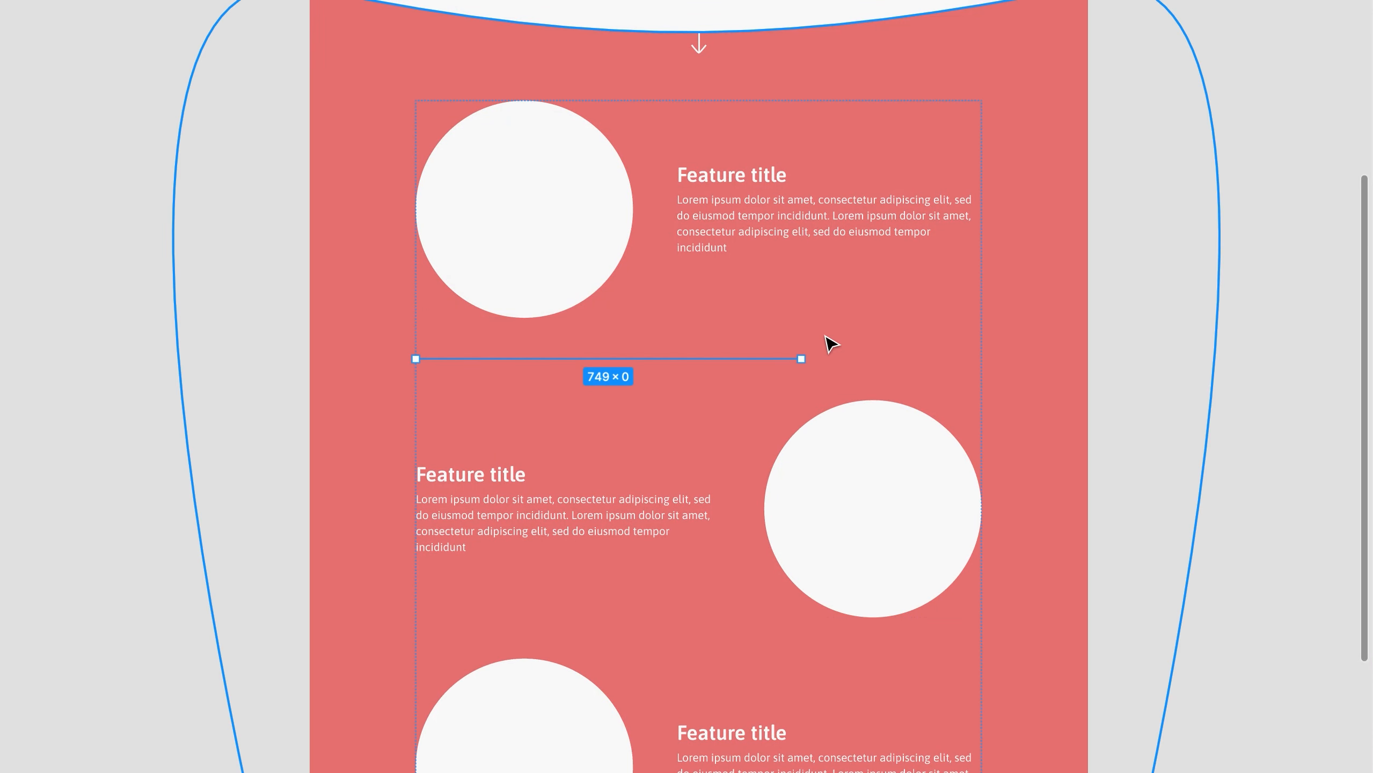
key("super+backslash")
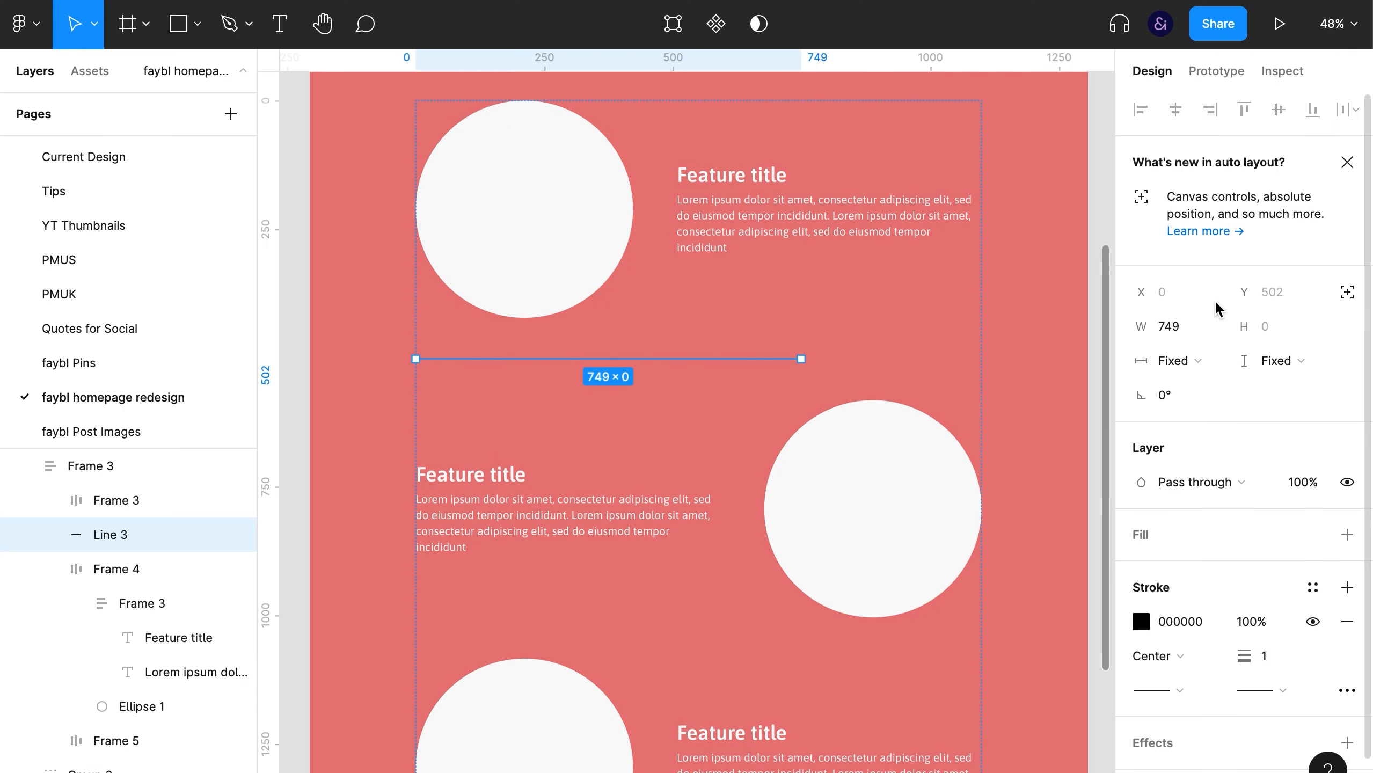
Make the divider line fill the container's width and color its stroke F9F9F9
left_click(1164, 361)
left_click(1173, 408)
left_click(1141, 622)
left_click(887, 575)
left_click(539, 312)
left_click(538, 313)
Duplicate the divider line below the second feature row and set both dividers to 40% opacity
left_click(758, 359)
key("super+d")
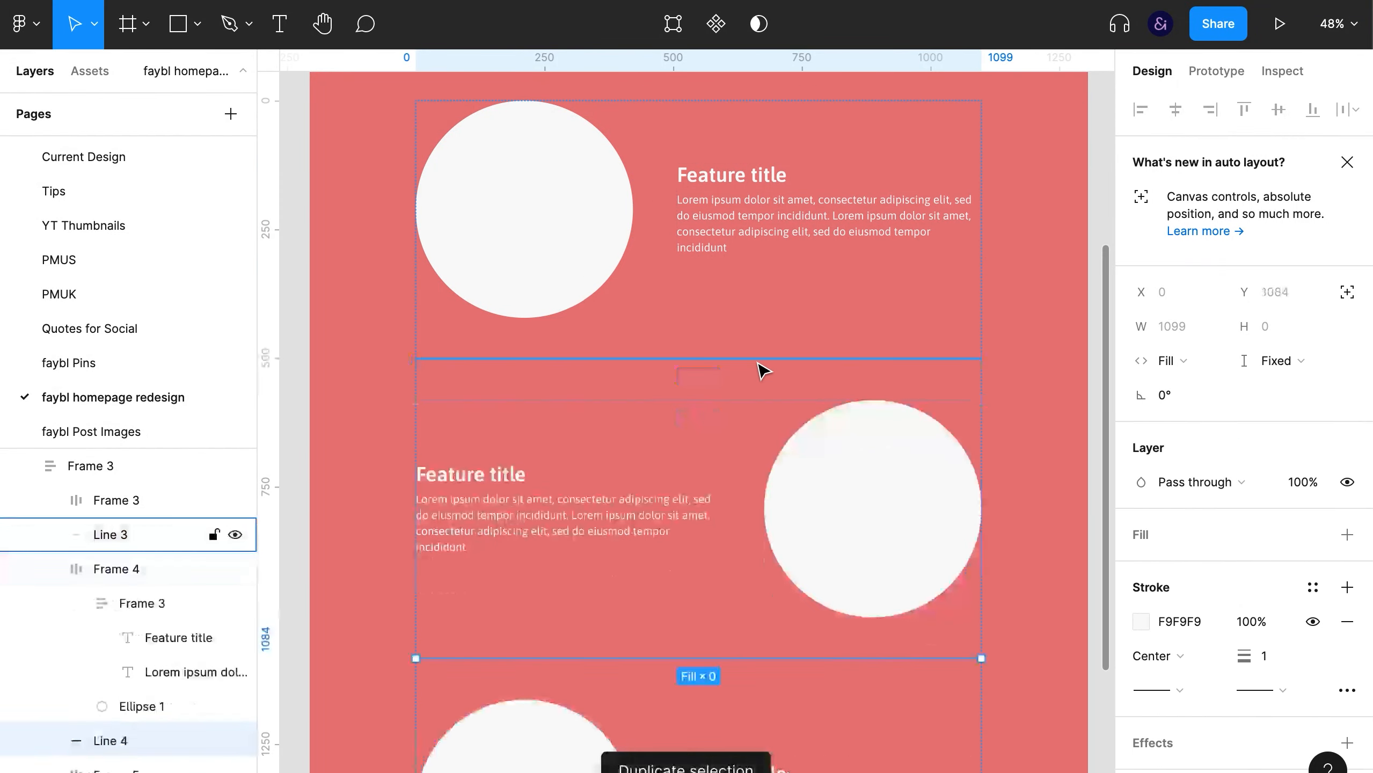
left_click(756, 360, "shift")
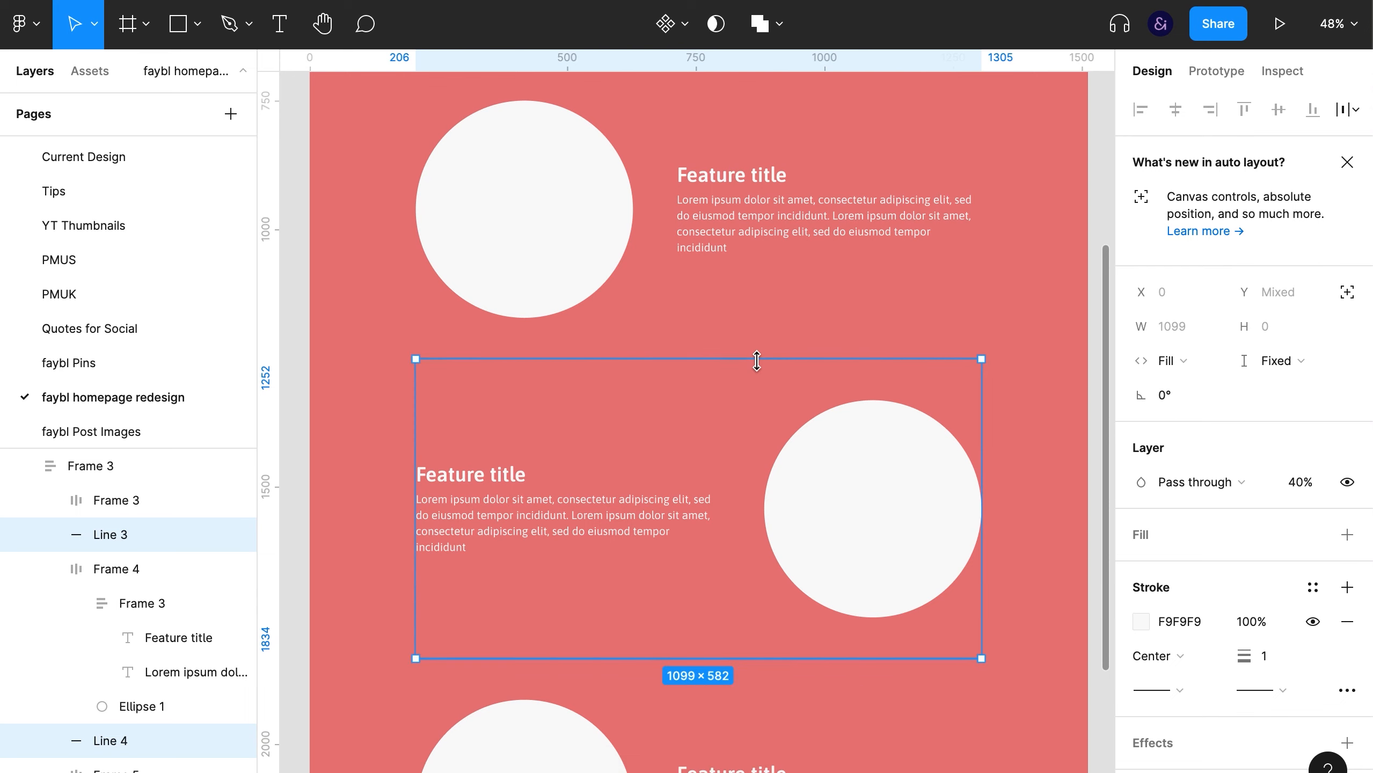
left_click(300, 439)
key("super+backslash")
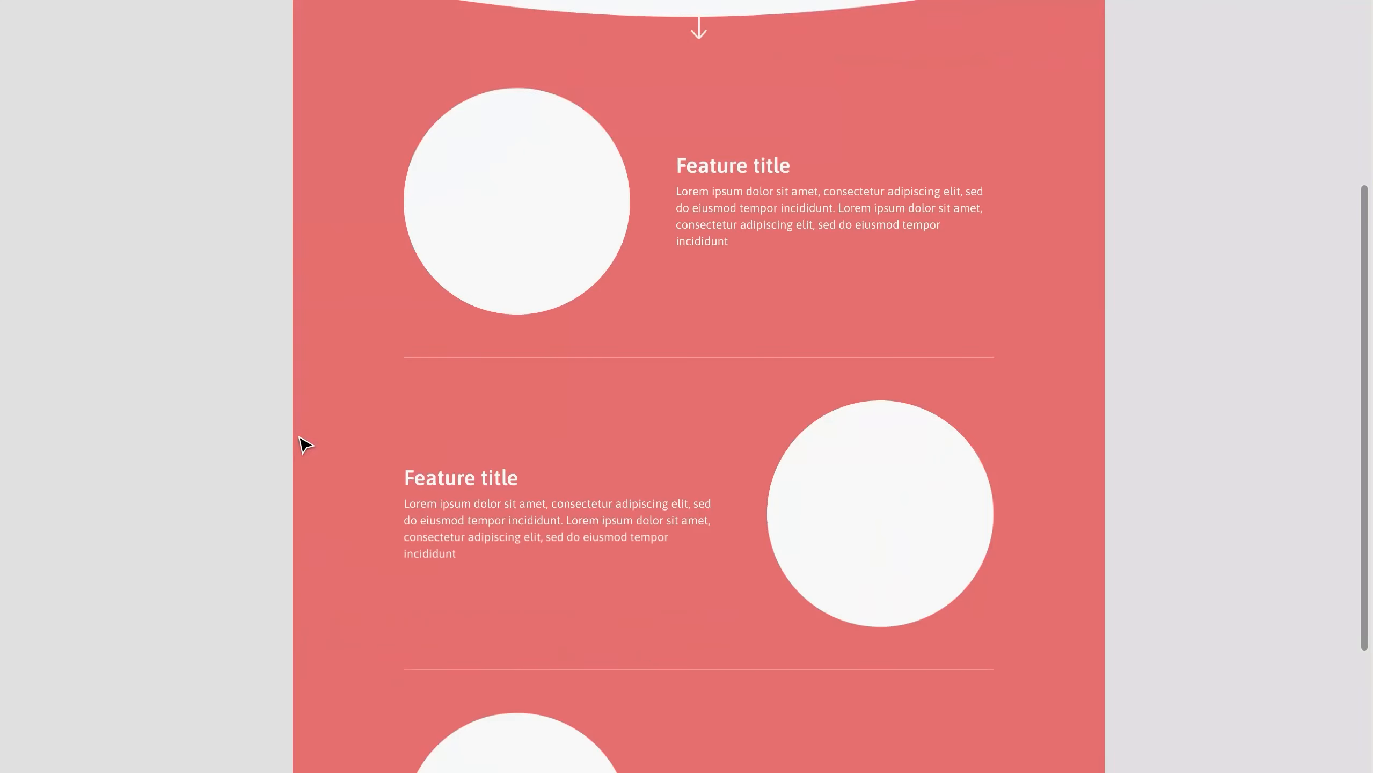
scroll(717, 517, "up", 5)
scroll(715, 515, "down", 5)
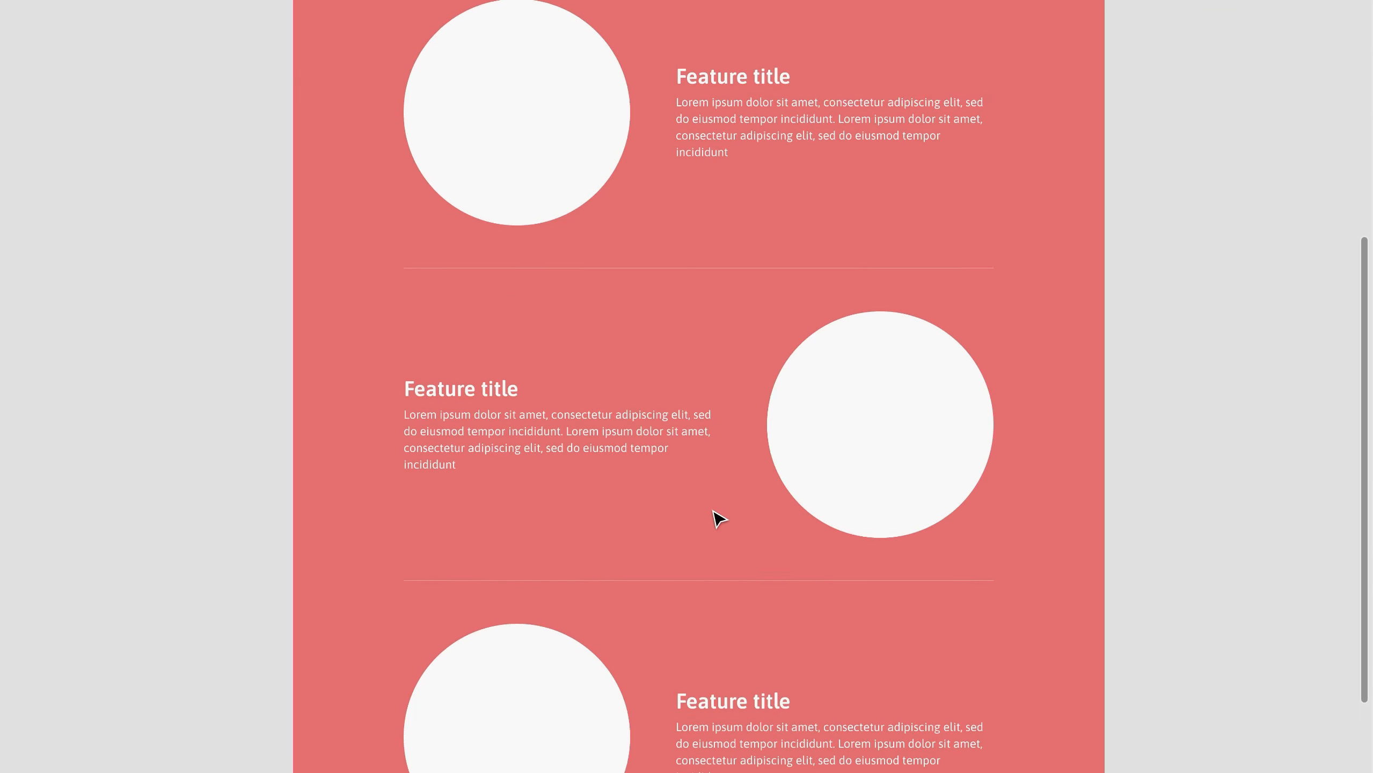
scroll(715, 516, "up", 6)
scroll(716, 517, "down", 5)
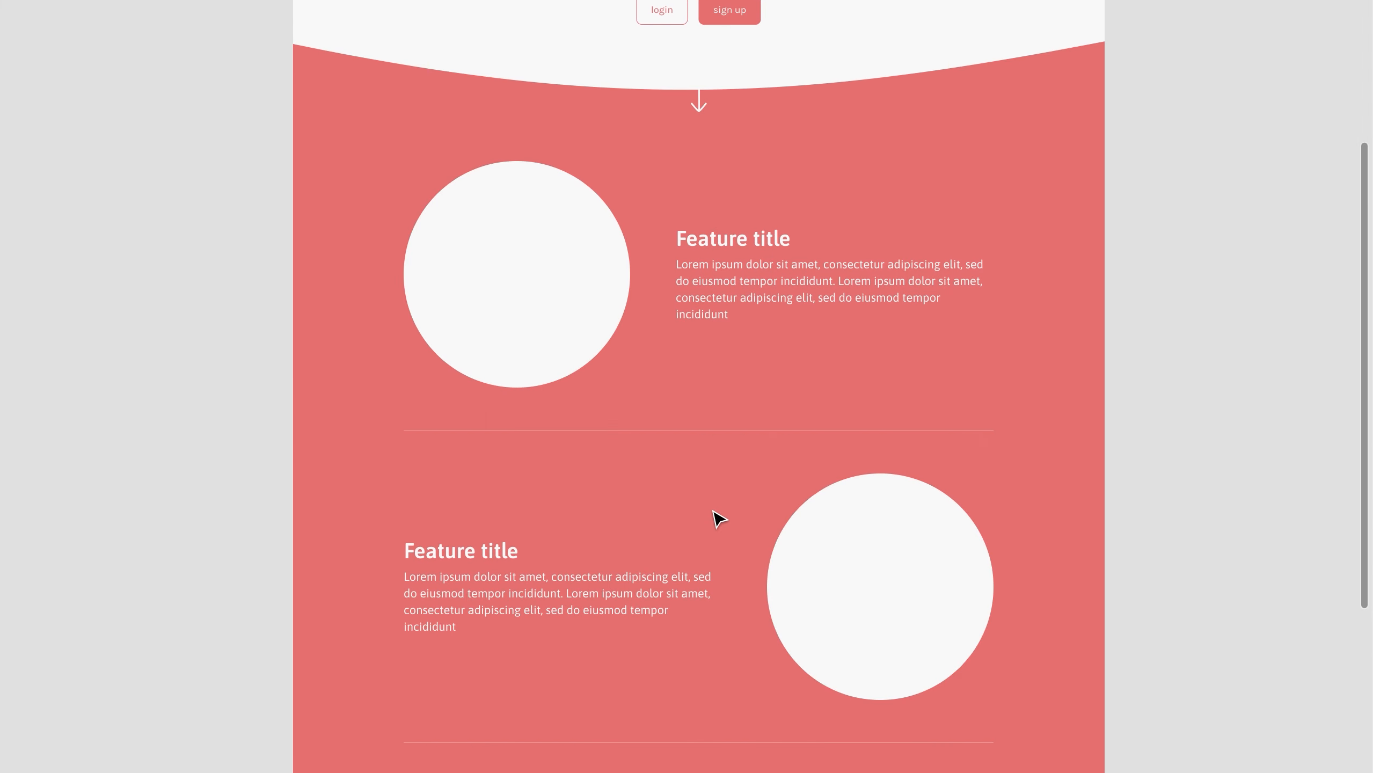
Shrink the circles in all three feature rows to 372 × 372, keeping their proportions
left_click(547, 252)
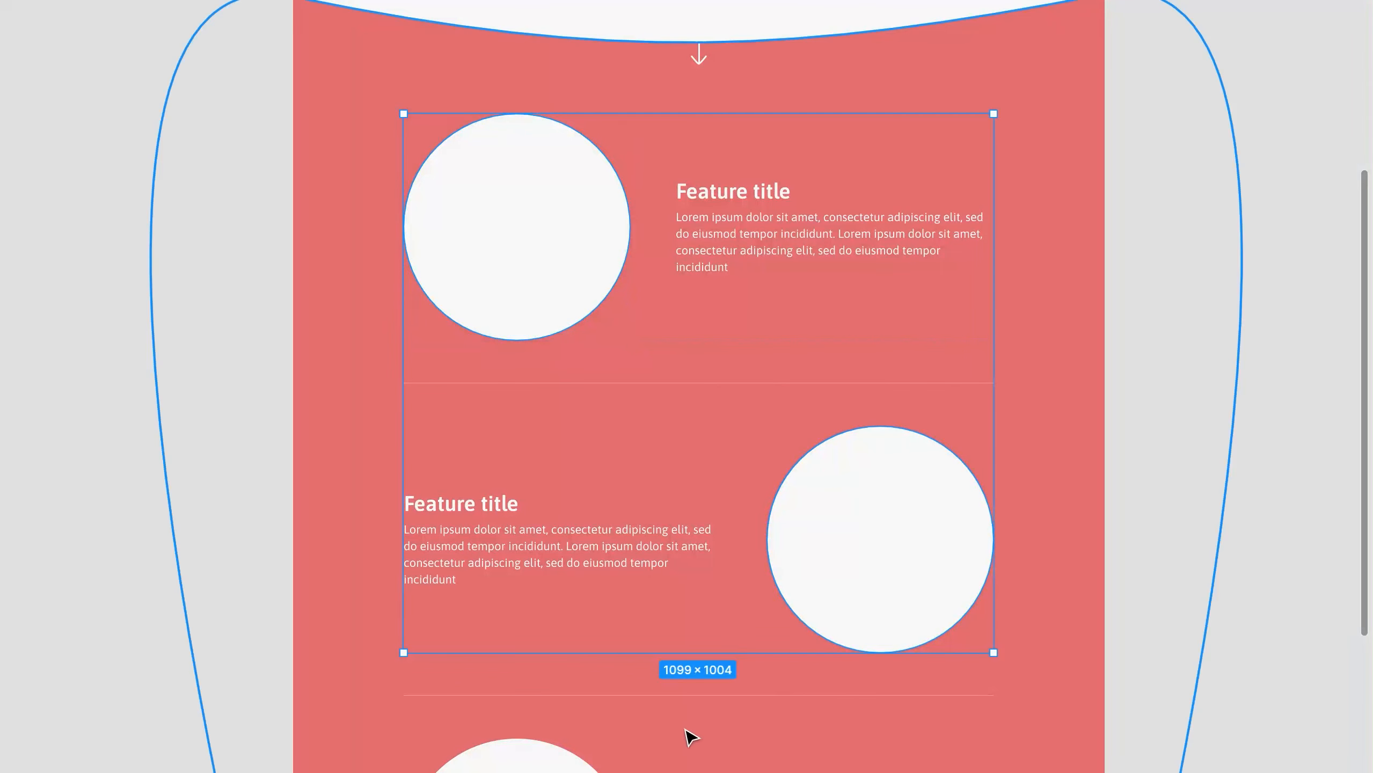
key("super+backslash")
left_click(1275, 327)
key("shift+Down")
key("shift+Down")
key("shift+Down")
key("shift+Down")
key("shift+Down")
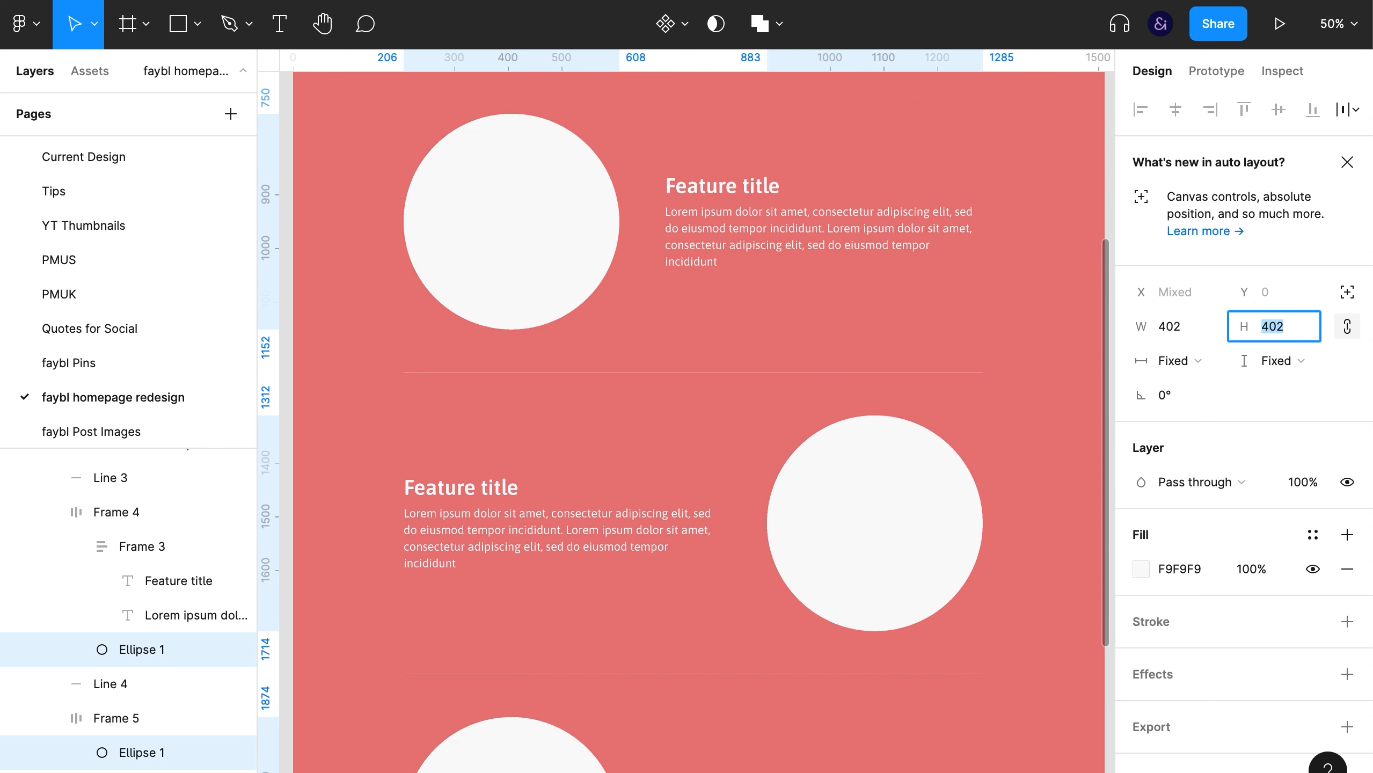
left_click(1014, 383)
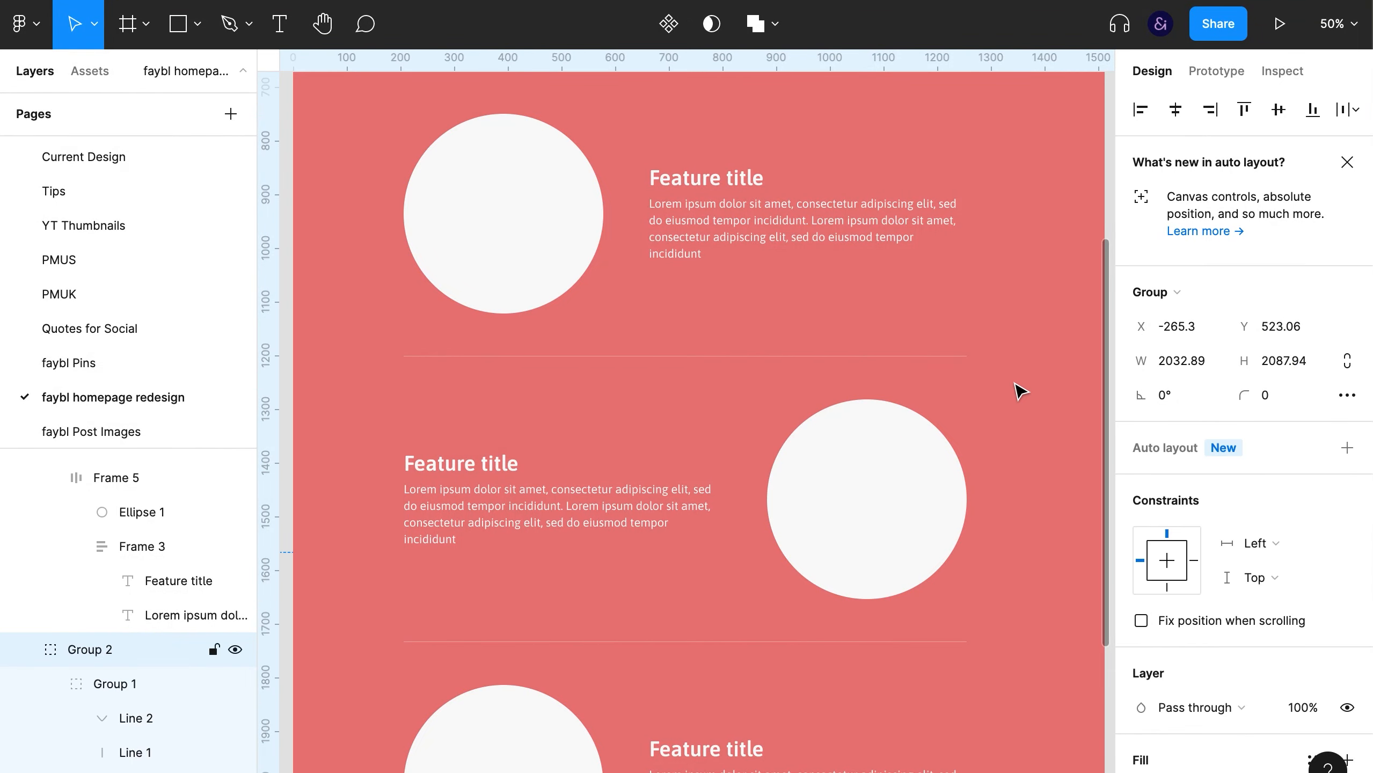
Move the container of alternating feature rows down to open a gap below the arrow in the coral section
key("super+backslash")
left_click(1209, 384)
scroll(1209, 383, "down", 2)
scroll(1211, 389, "up", 4)
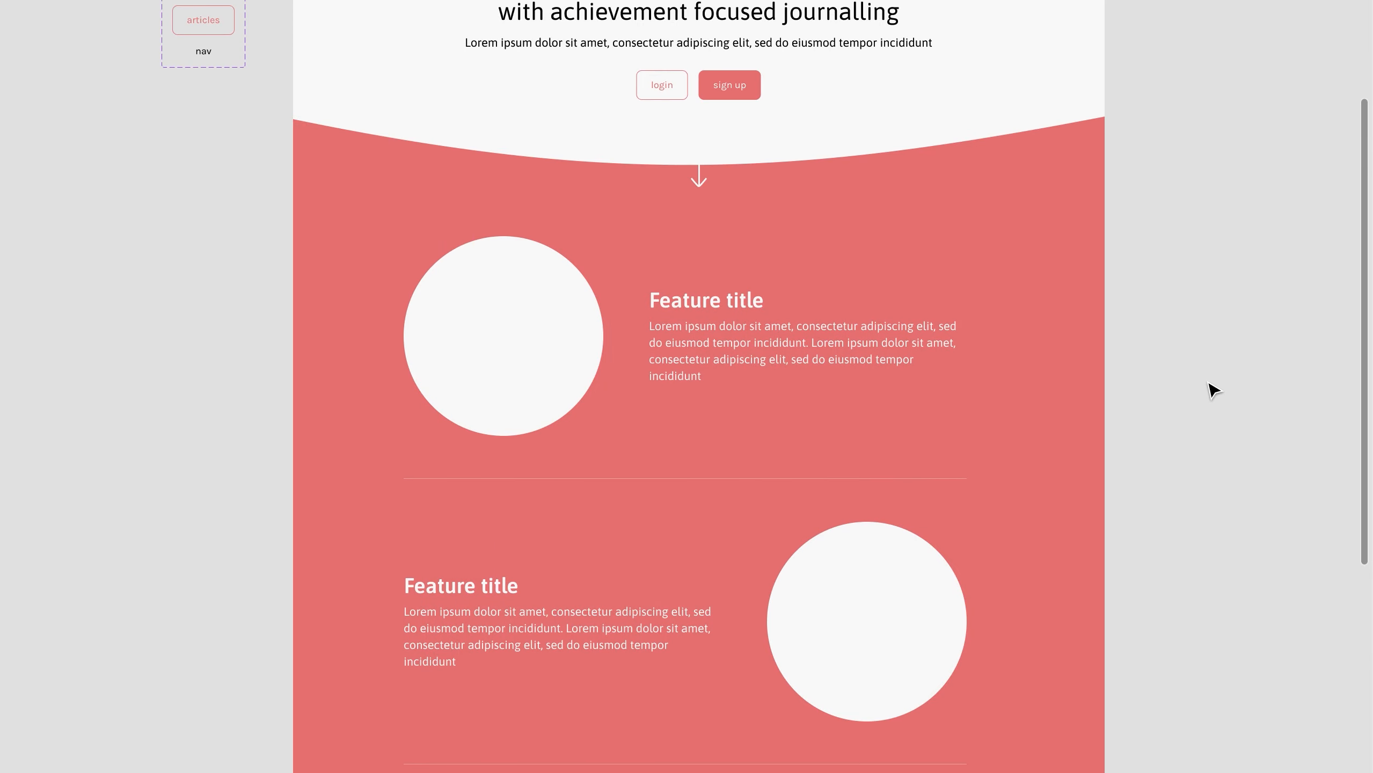
scroll(919, 414, "down", 7)
scroll(794, 597, "up", 10)
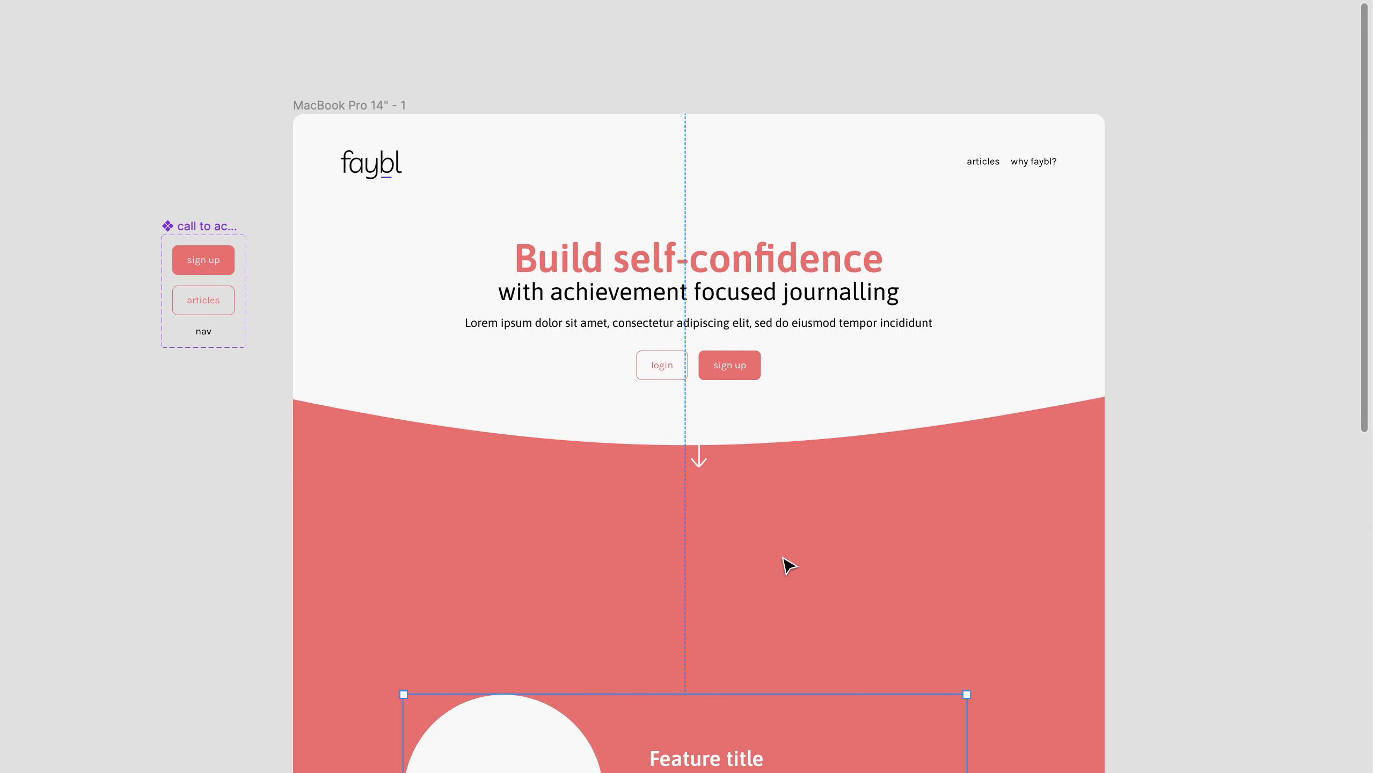
scroll(788, 566, "up", 5)
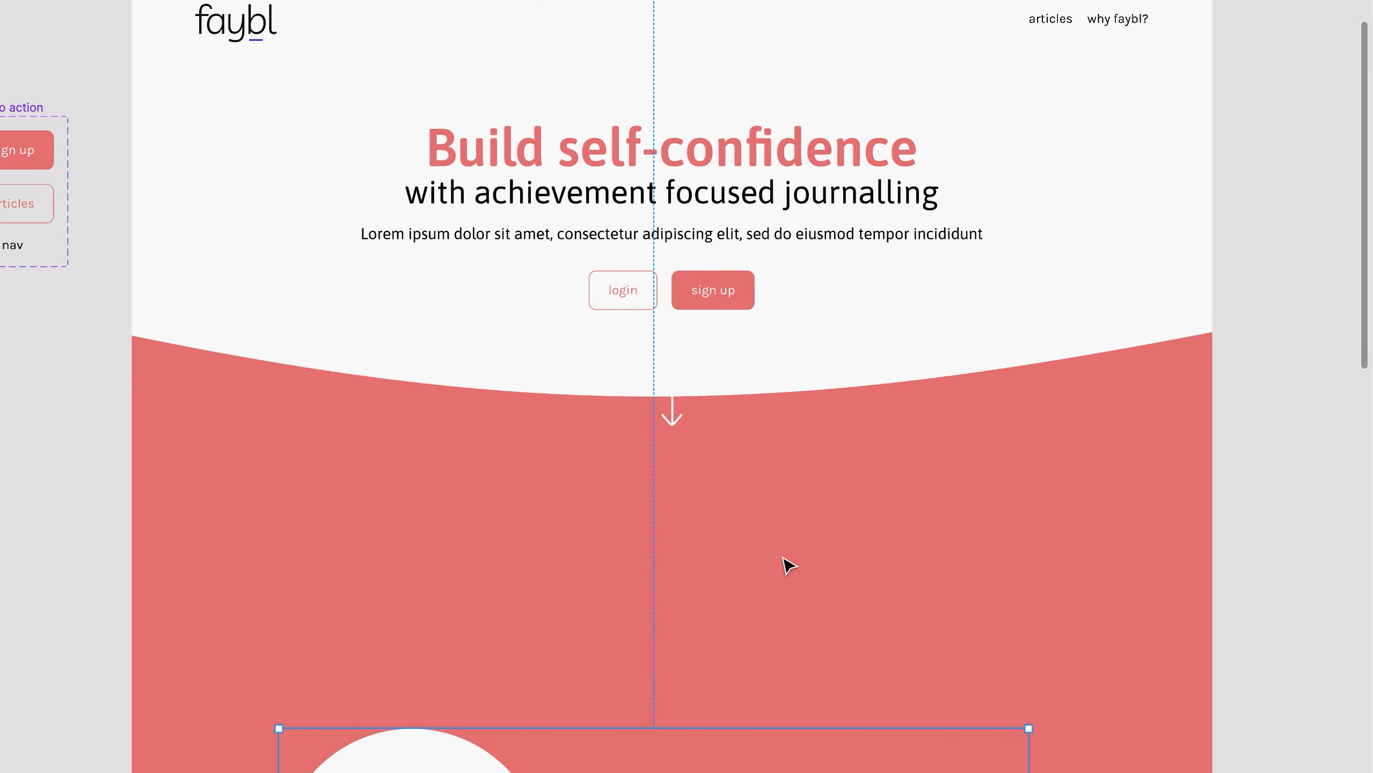
scroll(788, 565, "down", 1)
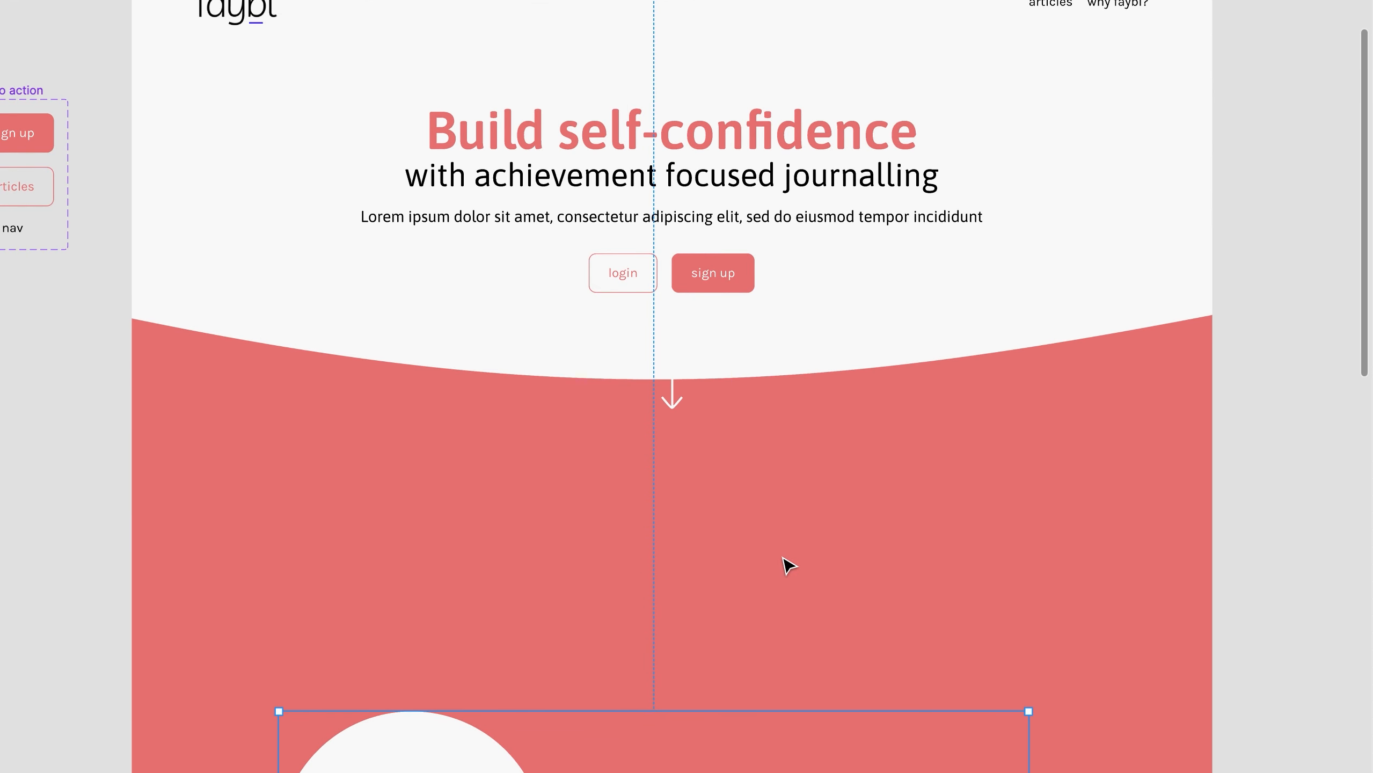
scroll(788, 564, "up", 3)
Paste a copy of the first feature row into the empty space between the arrow and the feature rows
scroll(791, 576, "down", 8)
left_click(683, 403)
key("ctrl+v")
left_click_drag(494, 358, 923, 454)
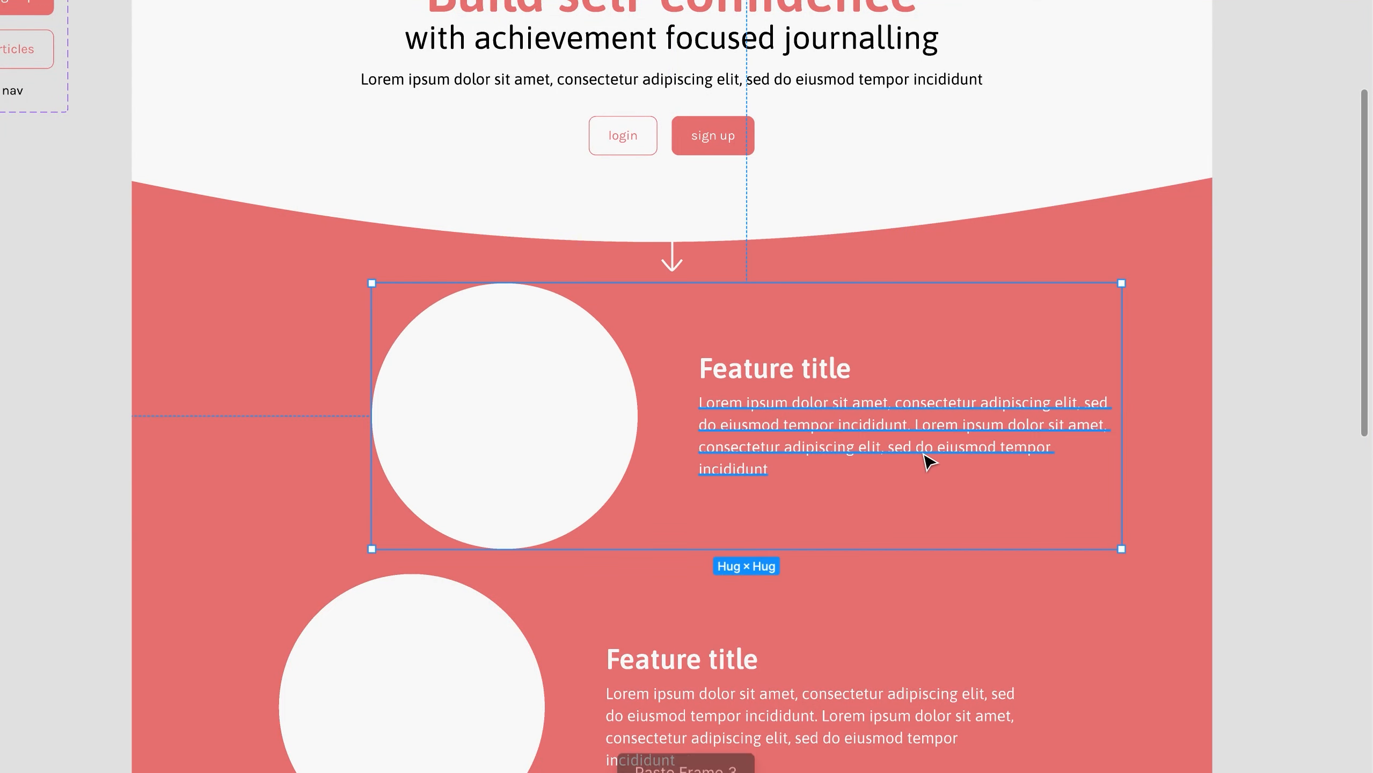
Stack the copied feature vertically with its circle above the text, using 35 spacing and a centred title
key("ctrl+backslash")
left_click(1140, 555)
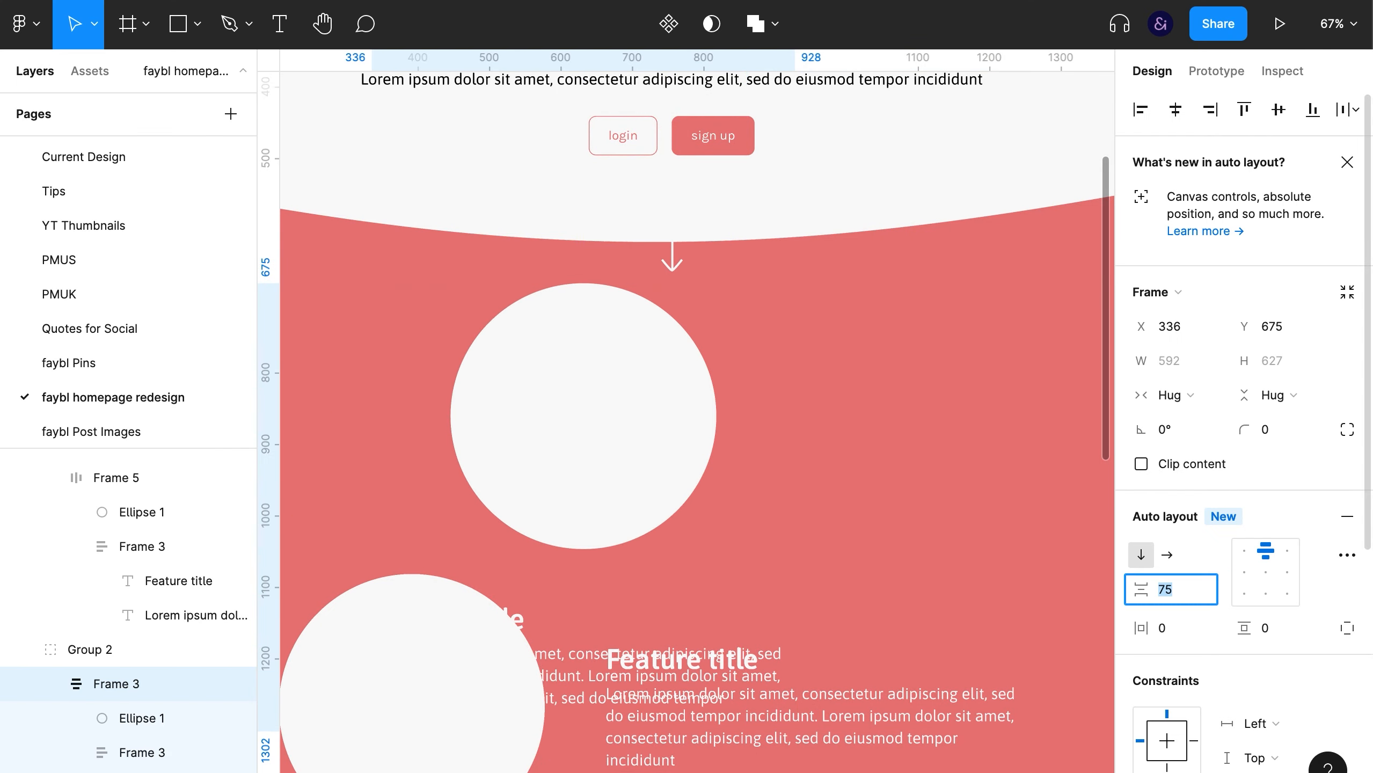
left_click(779, 430)
left_click_drag(592, 444, 808, 375)
double_click(791, 572)
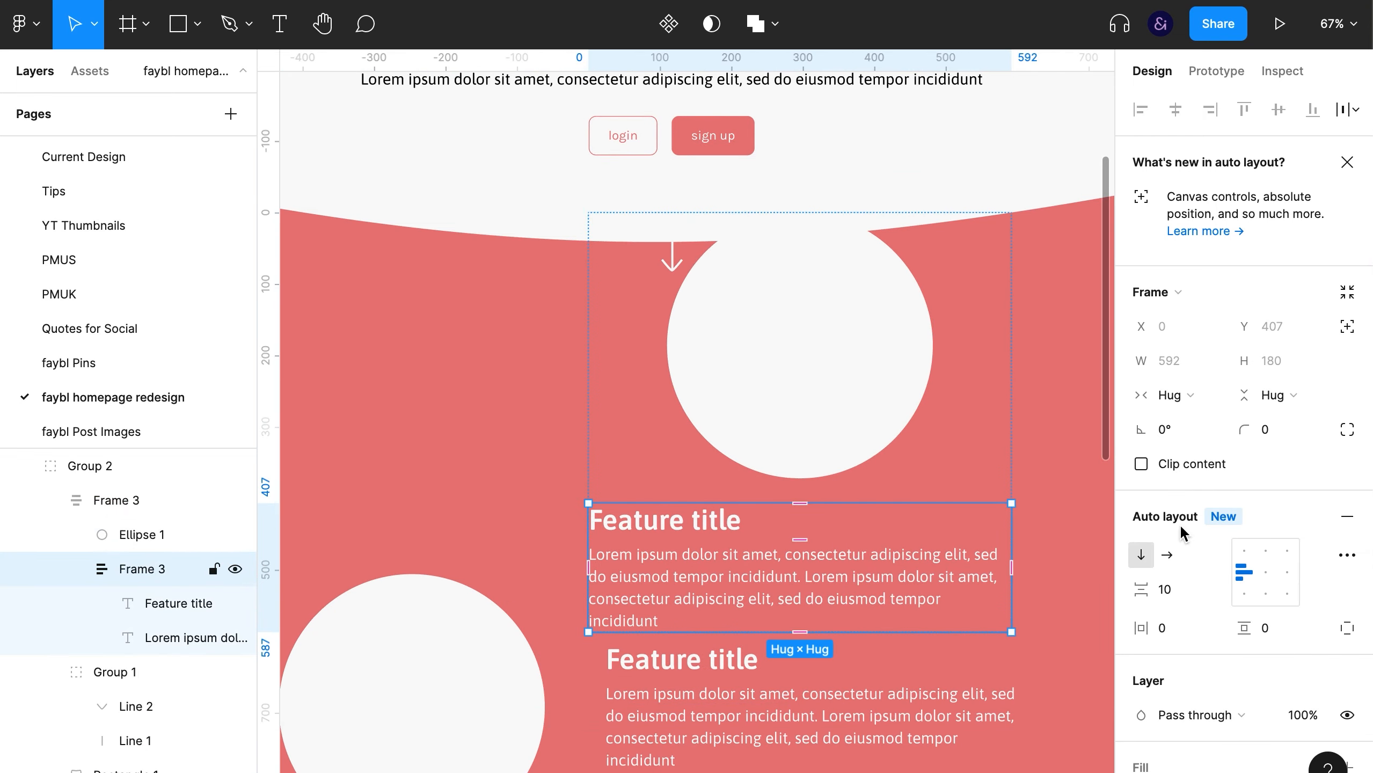
left_click(1271, 568)
left_click(1057, 613)
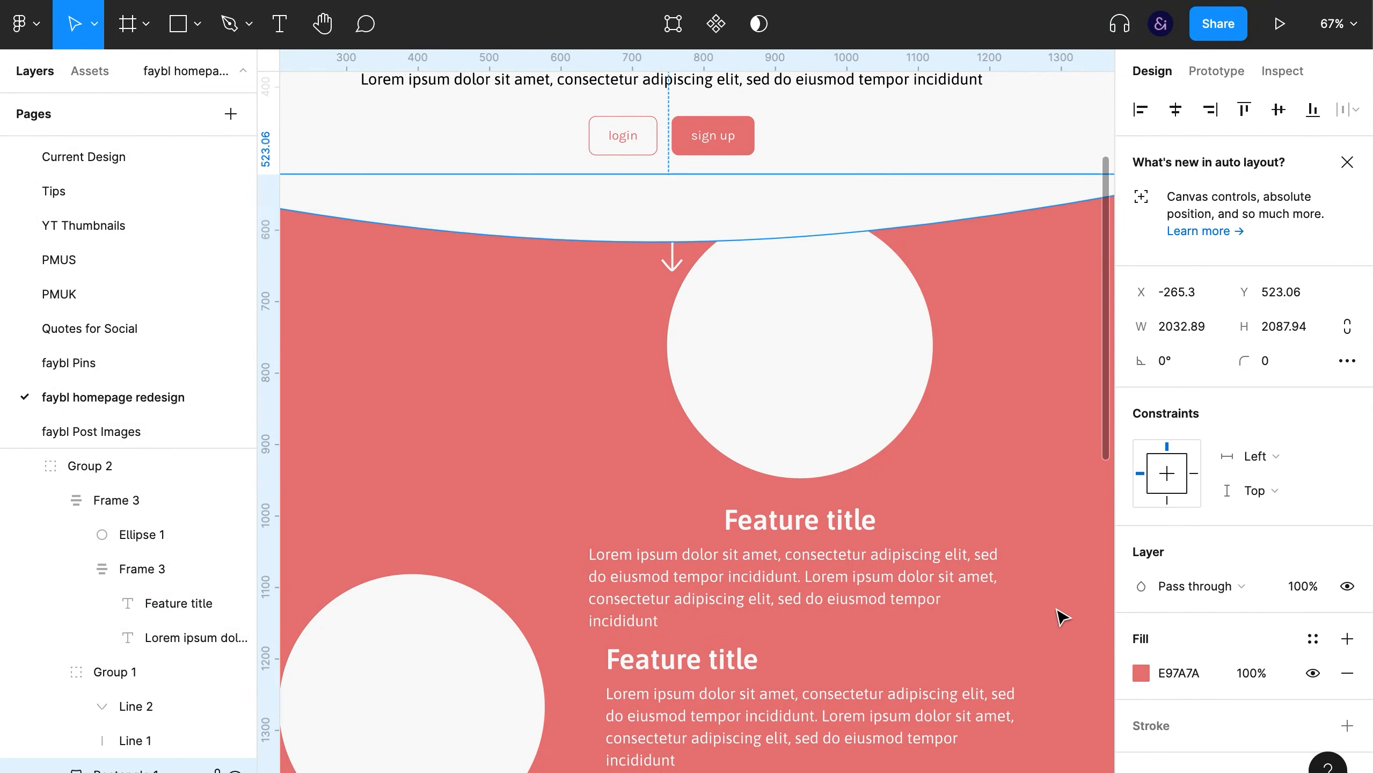
Nudge the original feature rows container down so that it clears the stacked feature card
scroll(1058, 613, "down", 2)
key("super+backslash")
left_click_drag(1060, 616, 925, 382)
left_click(693, 450)
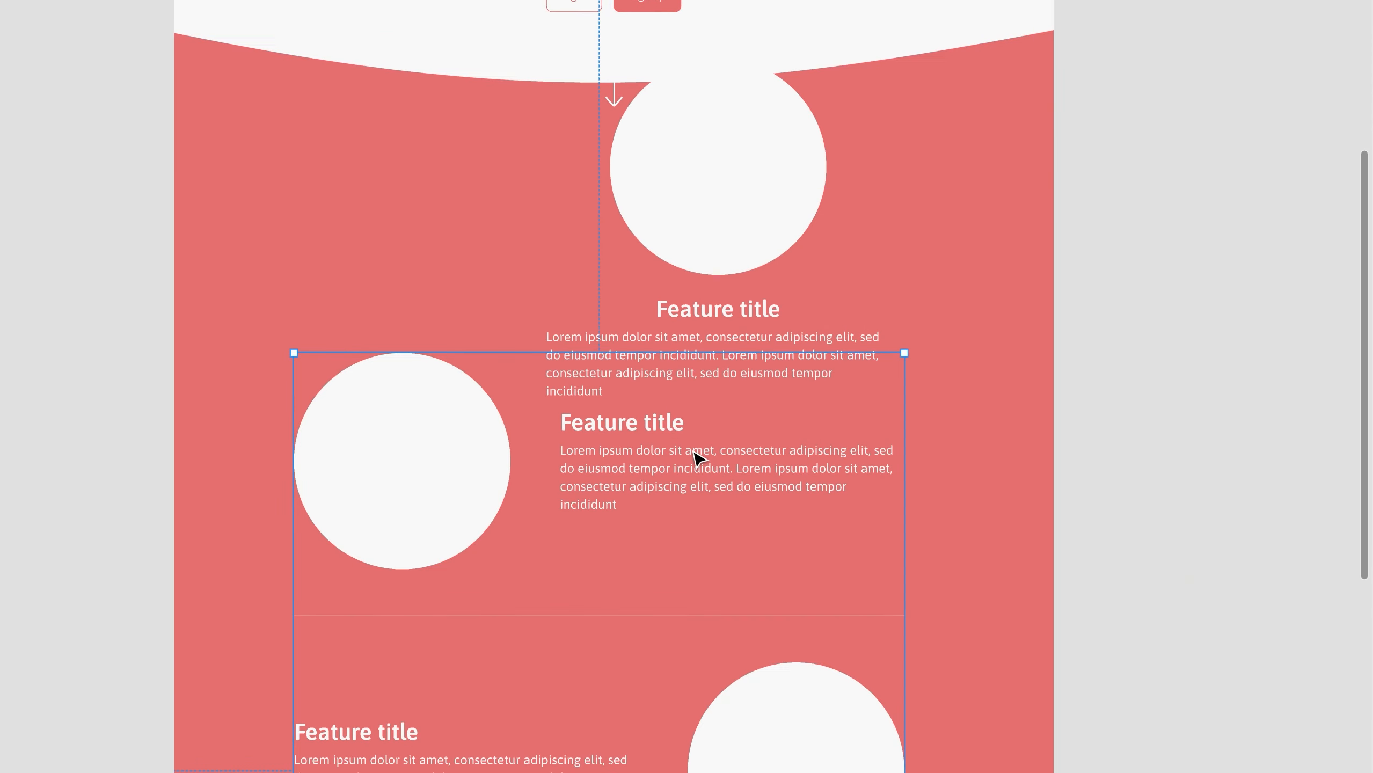
key("shift+Down")
key("shift+Down")
key("shift+Down")
key("shift+Down")
key("shift+Down")
key("shift+Down")
key("shift+Down")
key("shift+Down")
key("shift+Down")
key("shift+Down")
key("shift+Down")
key("shift+Down")
key("shift+Down")
key("shift+Down")
key("shift+Down")
key("shift+Down")
key("shift+Down")
key("shift+Down")
key("shift+Down")
key("shift+Down")
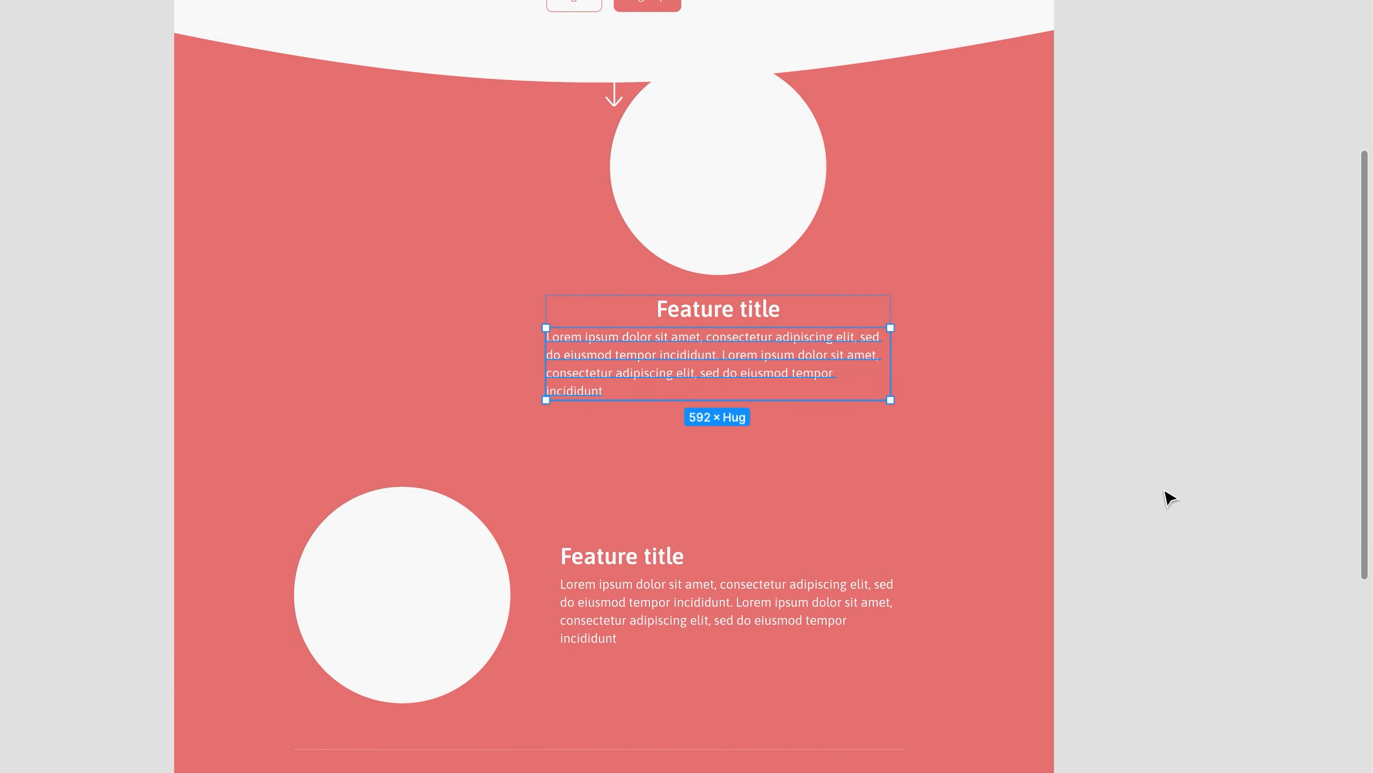
Centre-align the stacked card's paragraph and resize its circle to 292 × 292
key("super+backslash")
left_click(1165, 703)
left_click(778, 210)
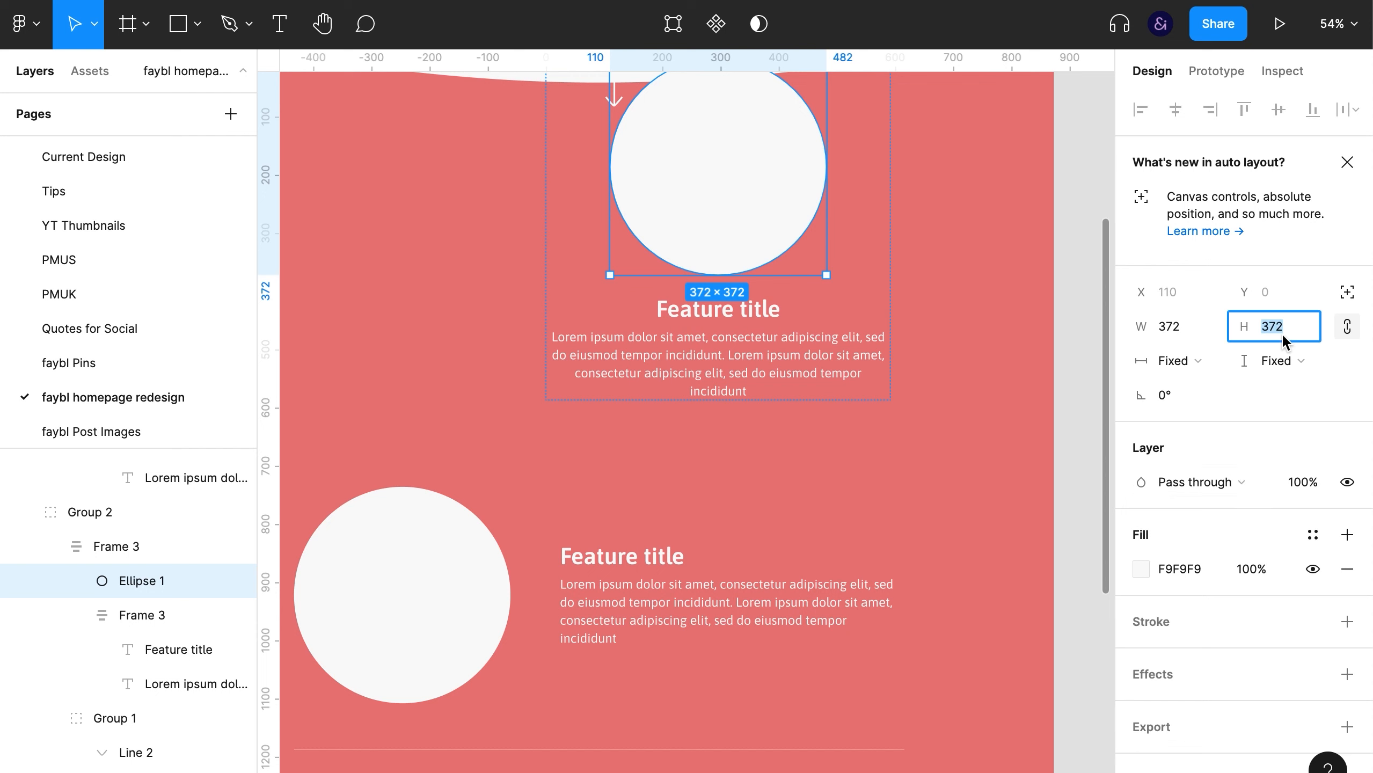
type("292")
key("Return")
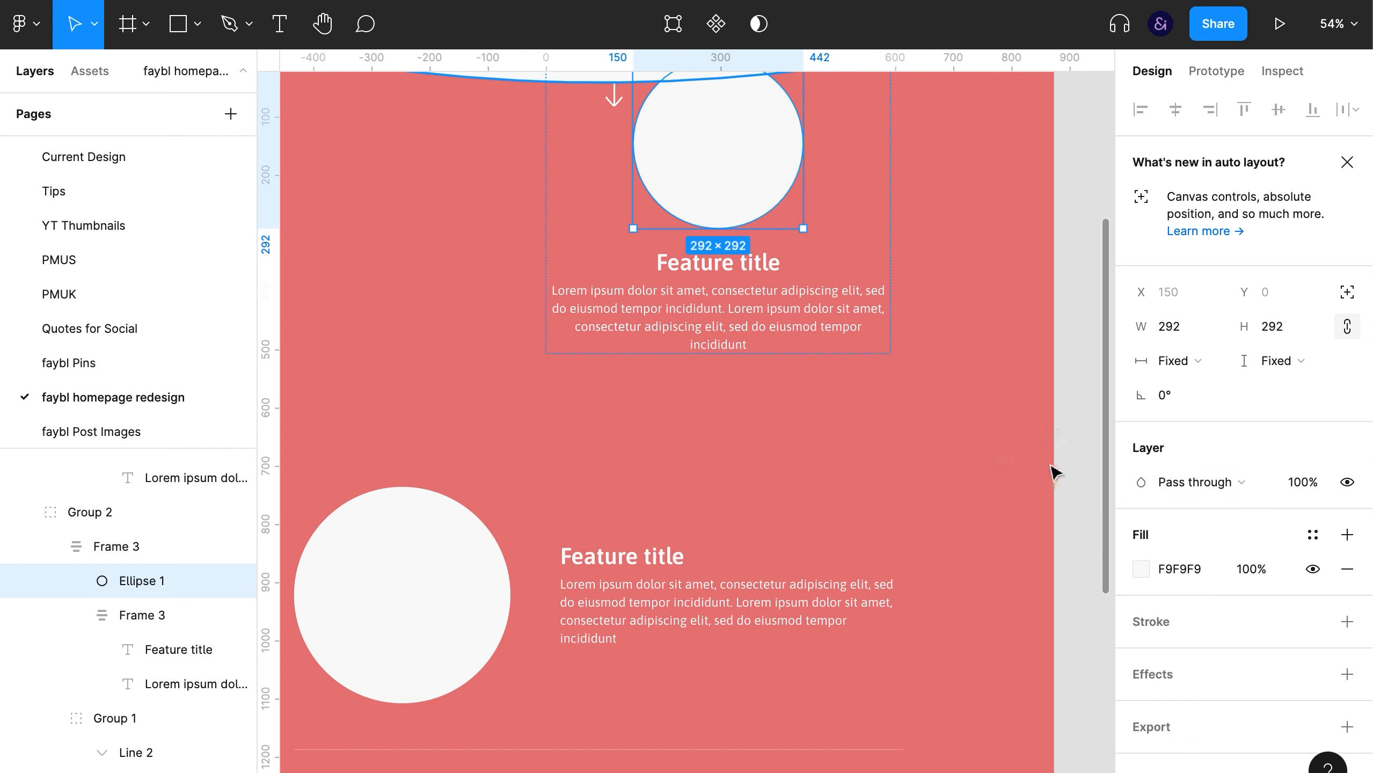
Move the stacked card to X 116, Y 705, at the left of the coral section just below the arrow
left_click(898, 553)
scroll(909, 557, "up", 4)
key("super+backslash")
left_click(838, 439)
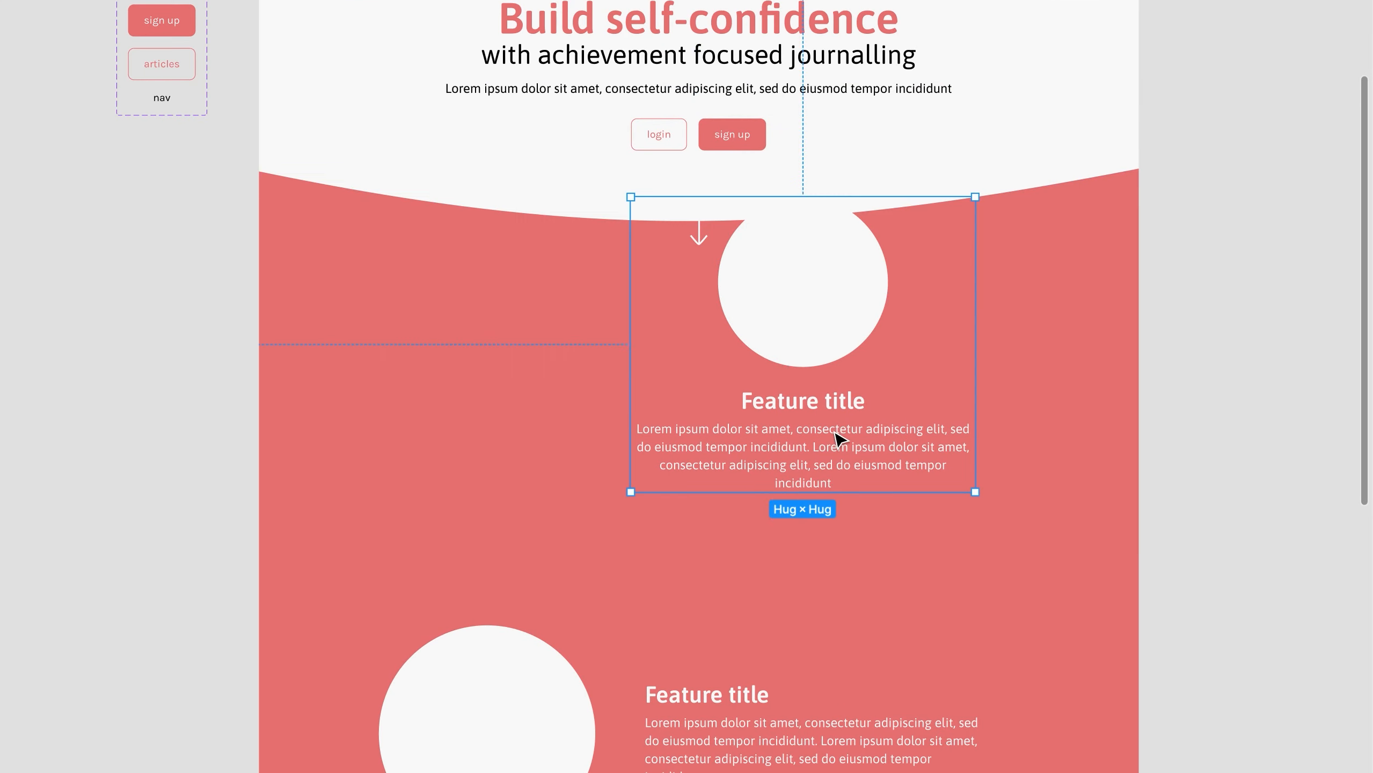
left_click_drag(839, 438, 536, 514)
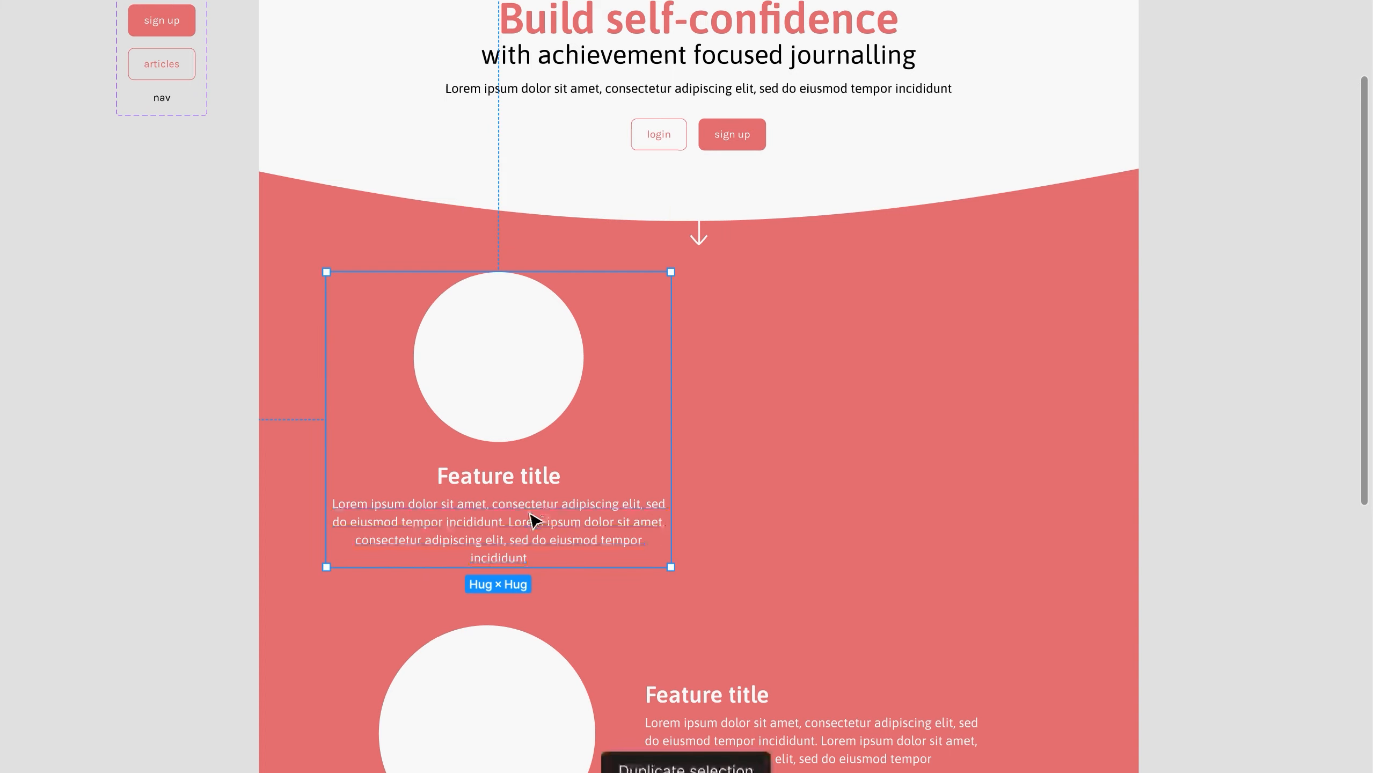
Narrow the stacked card to 485 wide and make its text frame fill the card's width
key("super+backslash")
left_click_drag(670, 381, 608, 380)
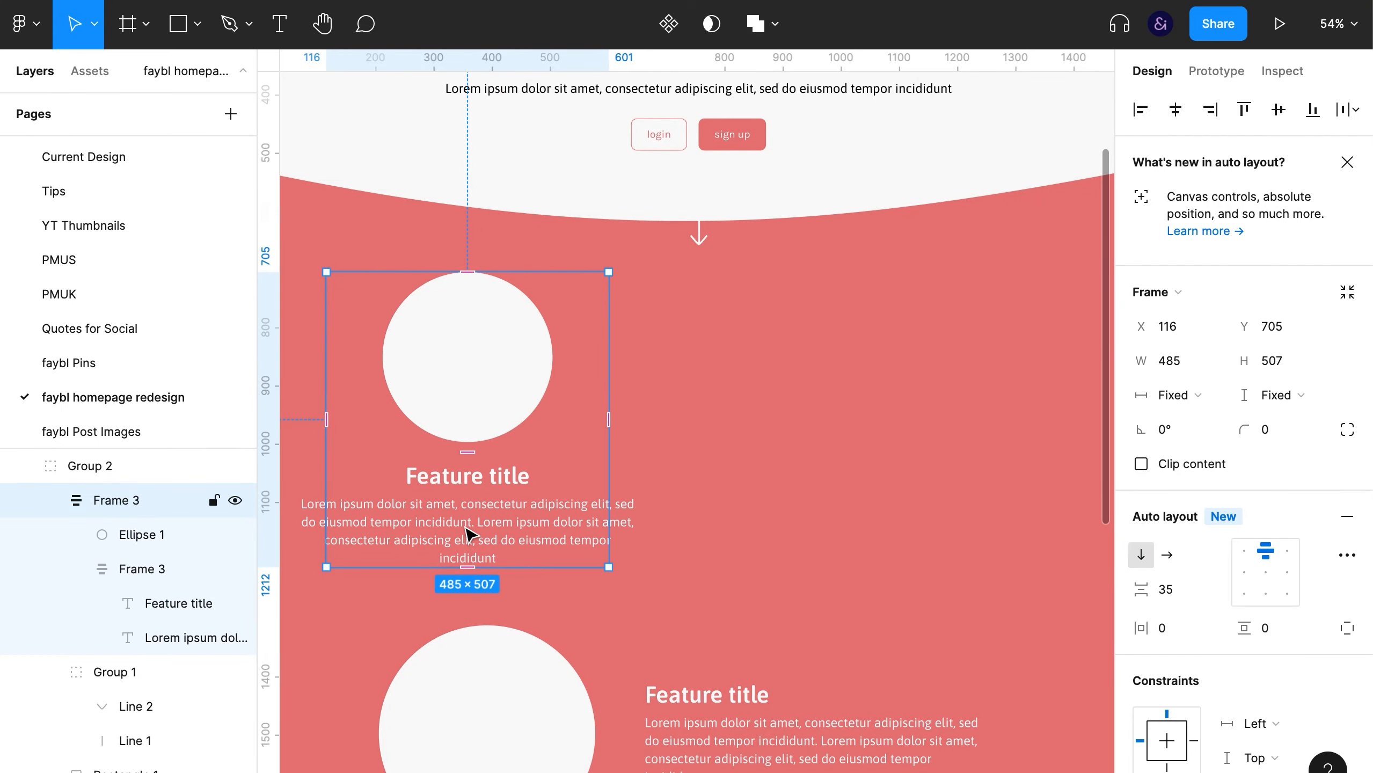
left_click(467, 527, "super")
left_click(1274, 361)
left_click(1287, 390)
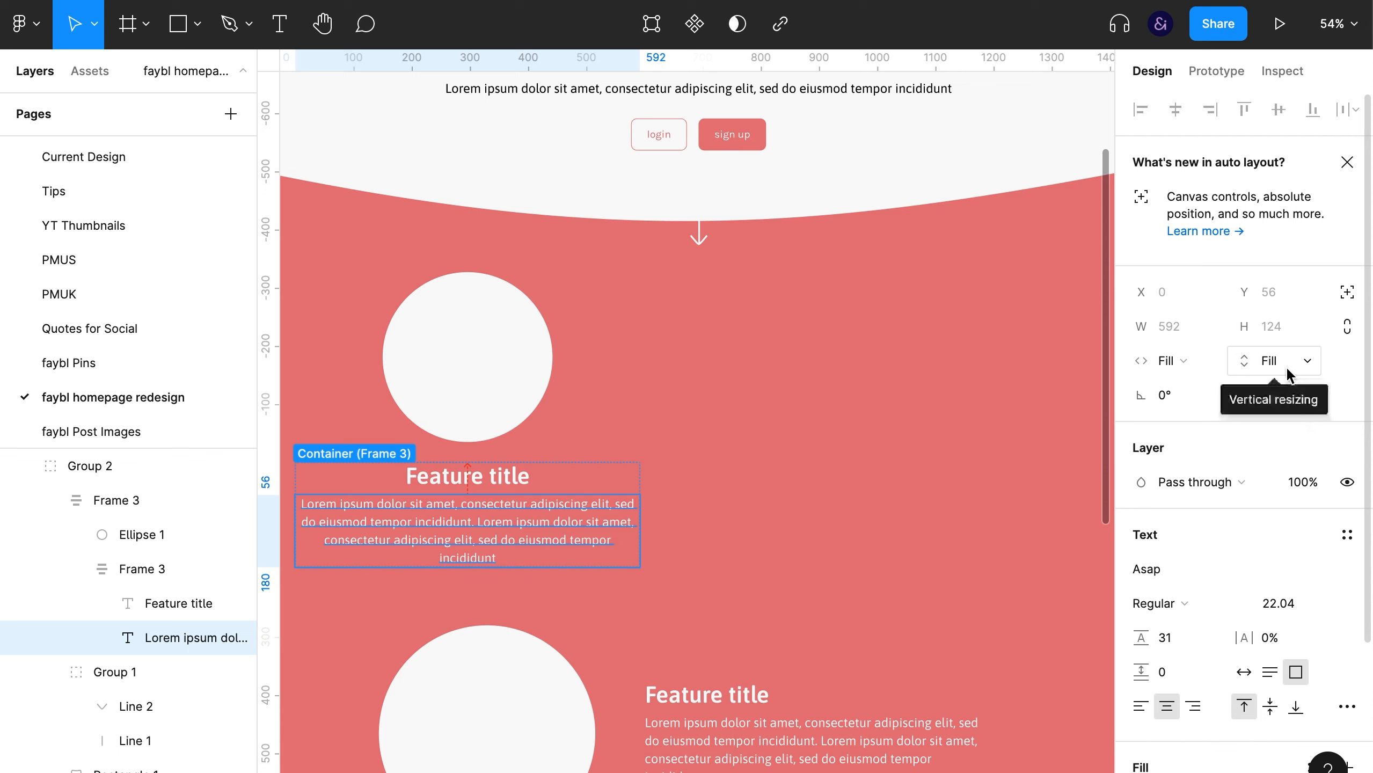
left_click(593, 377)
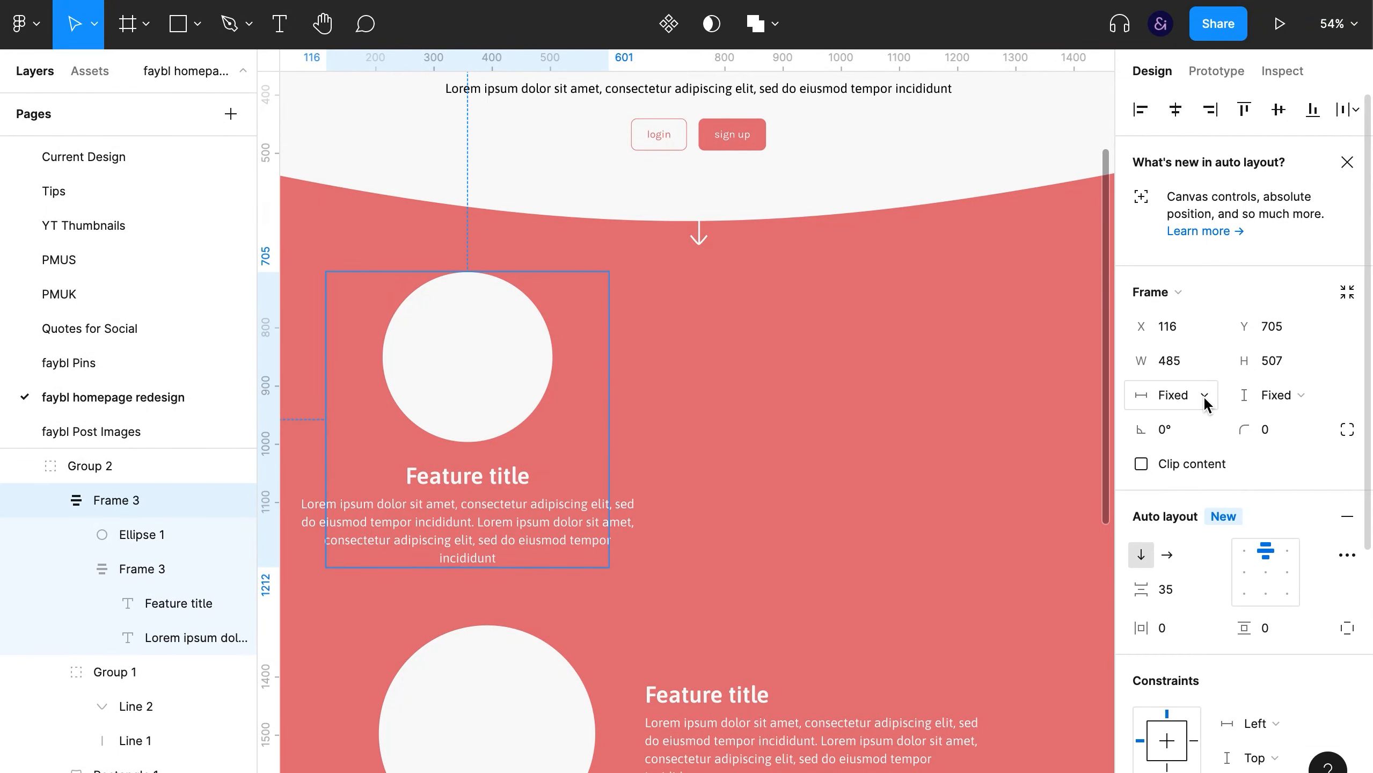
left_click(551, 533, "super")
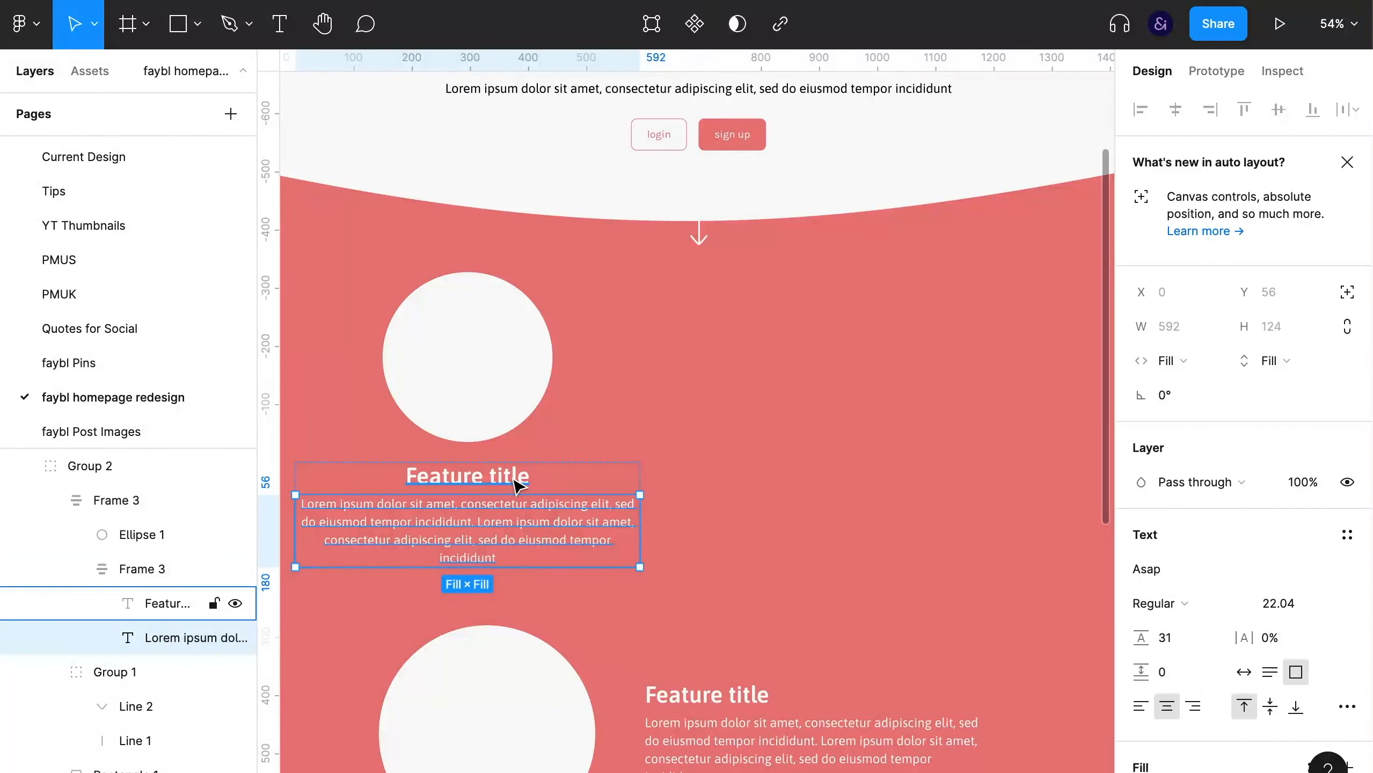
left_click(514, 384)
left_click(536, 536)
left_click(1168, 395)
left_click(1179, 453)
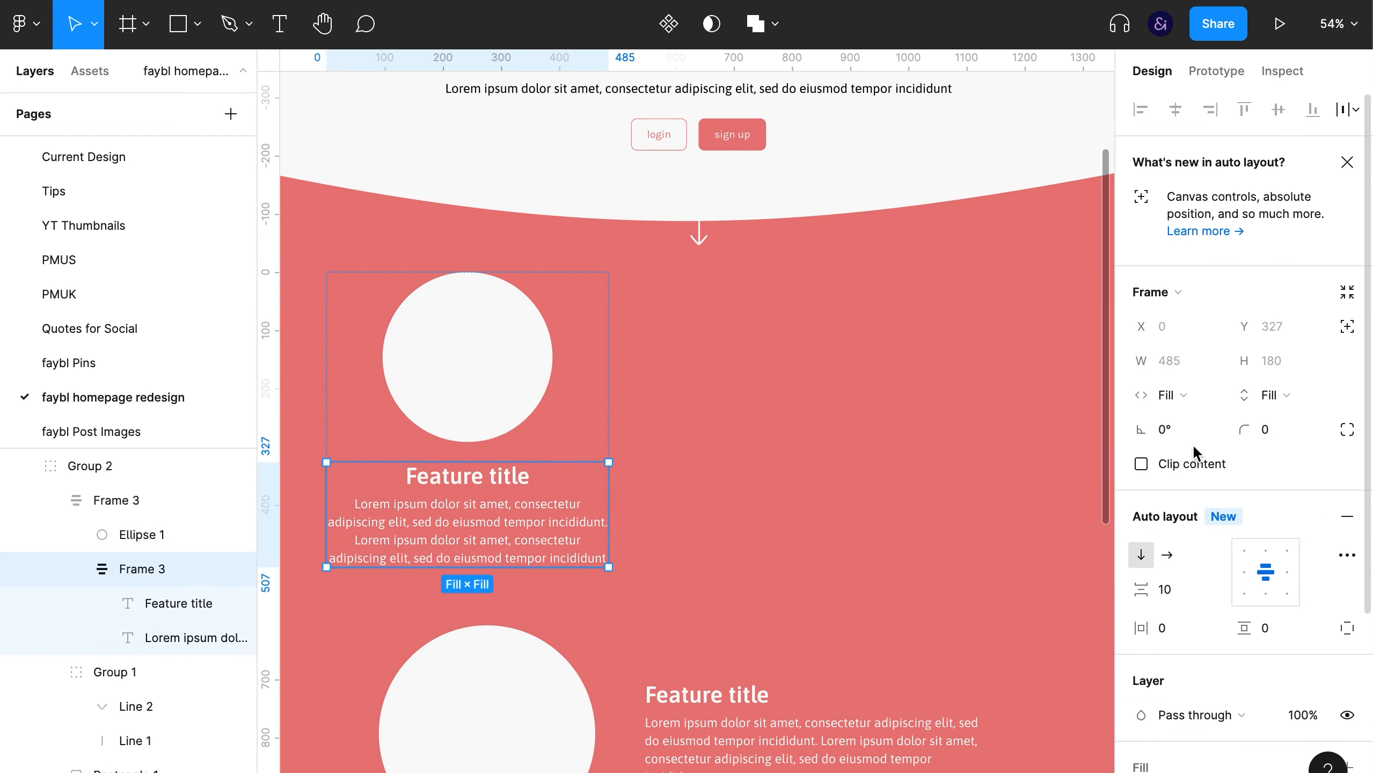
Narrow the card to 462 wide and set the height of its text frame and paragraph to hug contents
key("Escape")
left_click_drag(609, 449, 595, 448)
left_click(1271, 395)
left_click(1280, 394)
left_click(521, 521)
left_click(1271, 394)
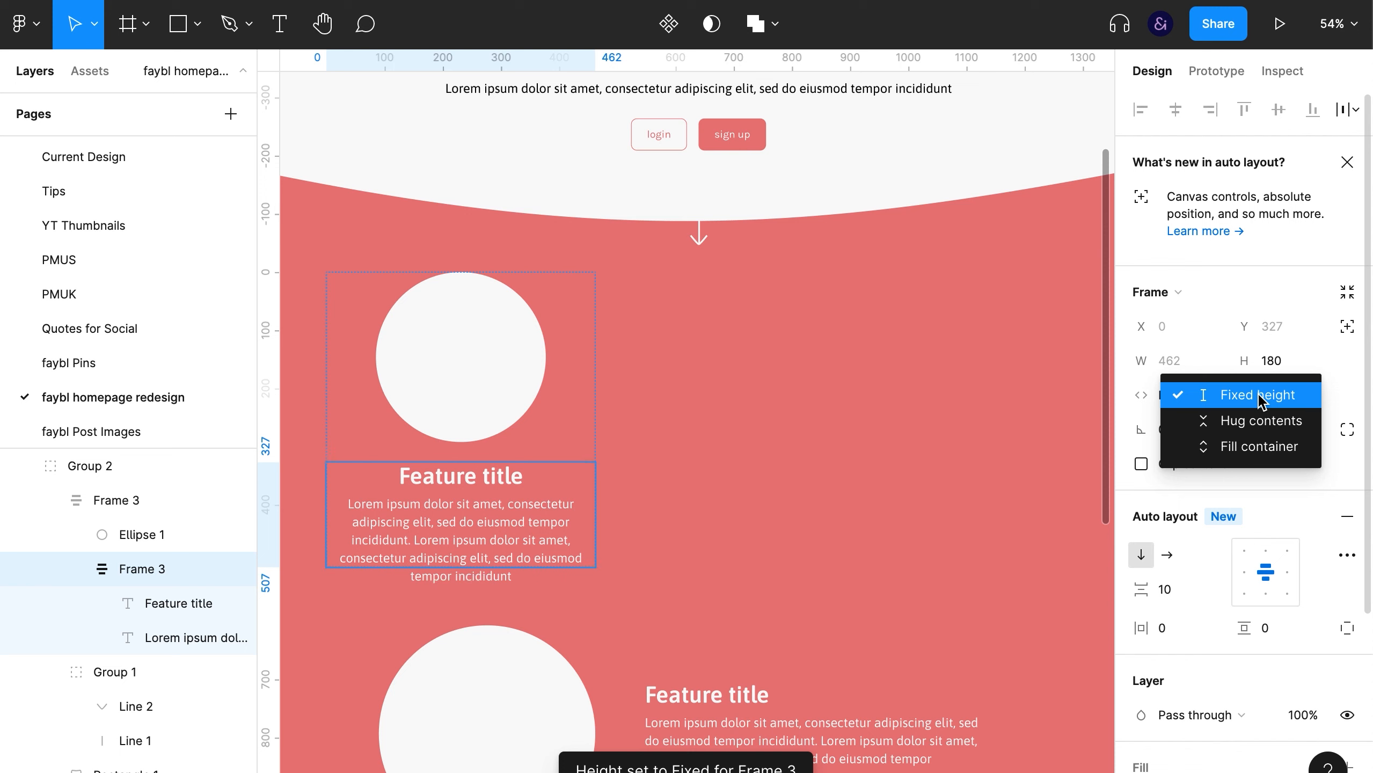
left_click(1260, 421)
left_click(507, 543)
left_click(1274, 386)
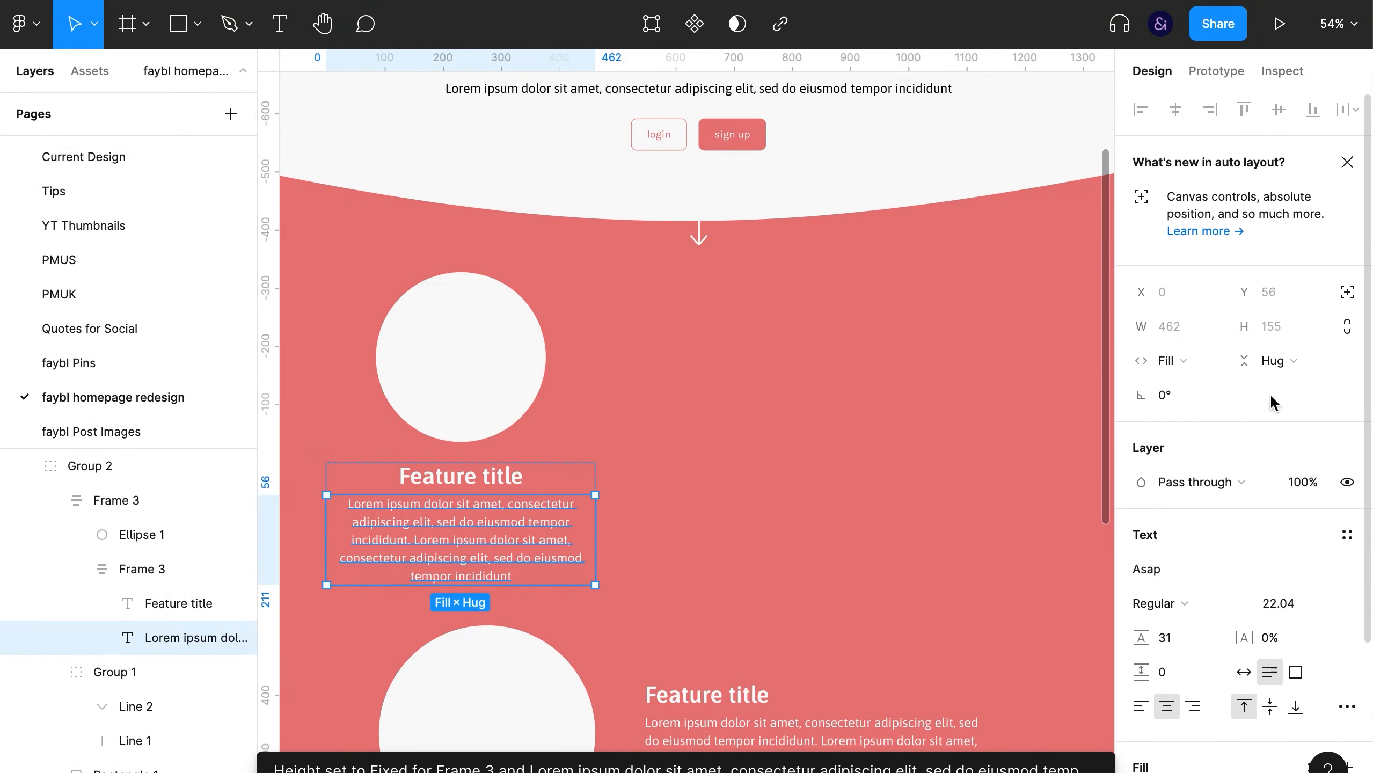
Duplicate the card beside the first and combine both in a horizontal auto layout with 25 spacing
left_click(885, 466)
key("ctrl+backslash")
left_click(483, 410)
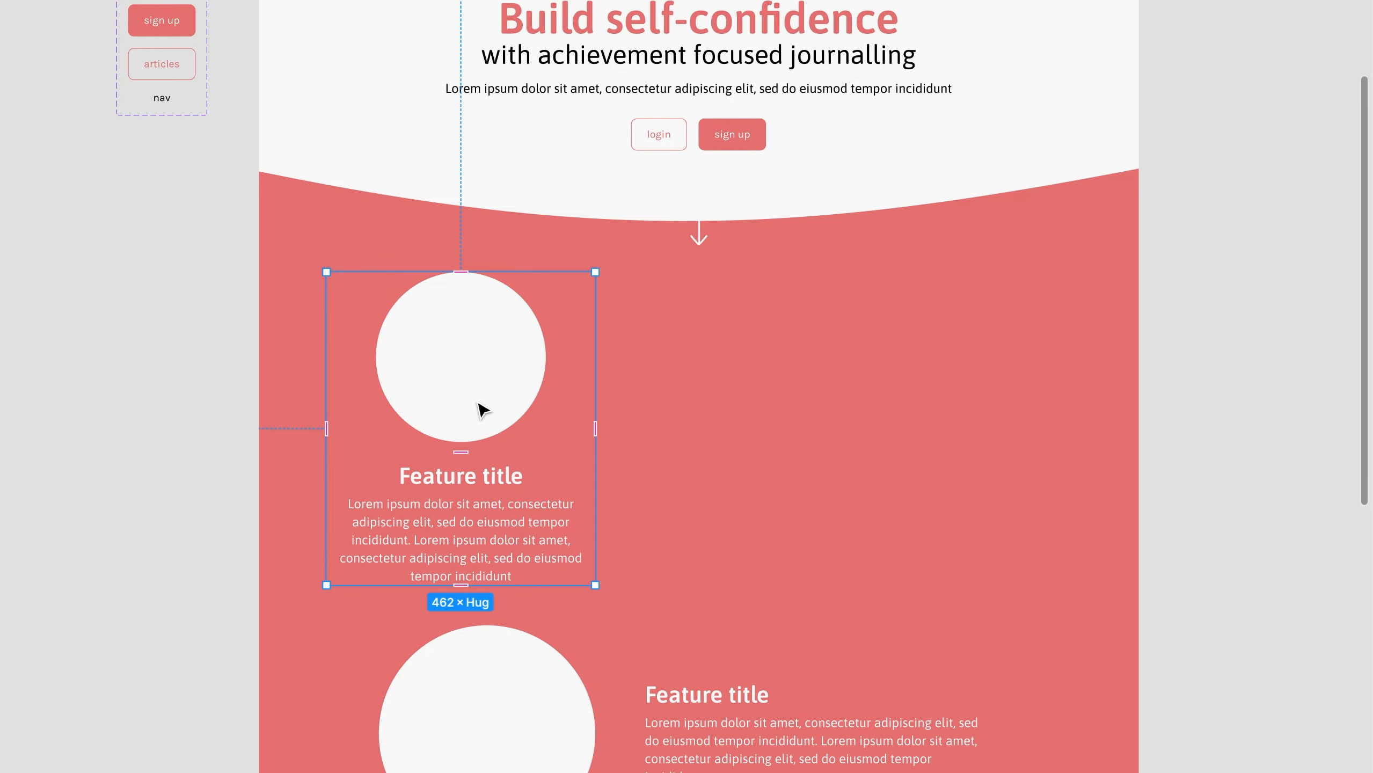
left_click_drag(483, 410, 760, 409)
key("Escape")
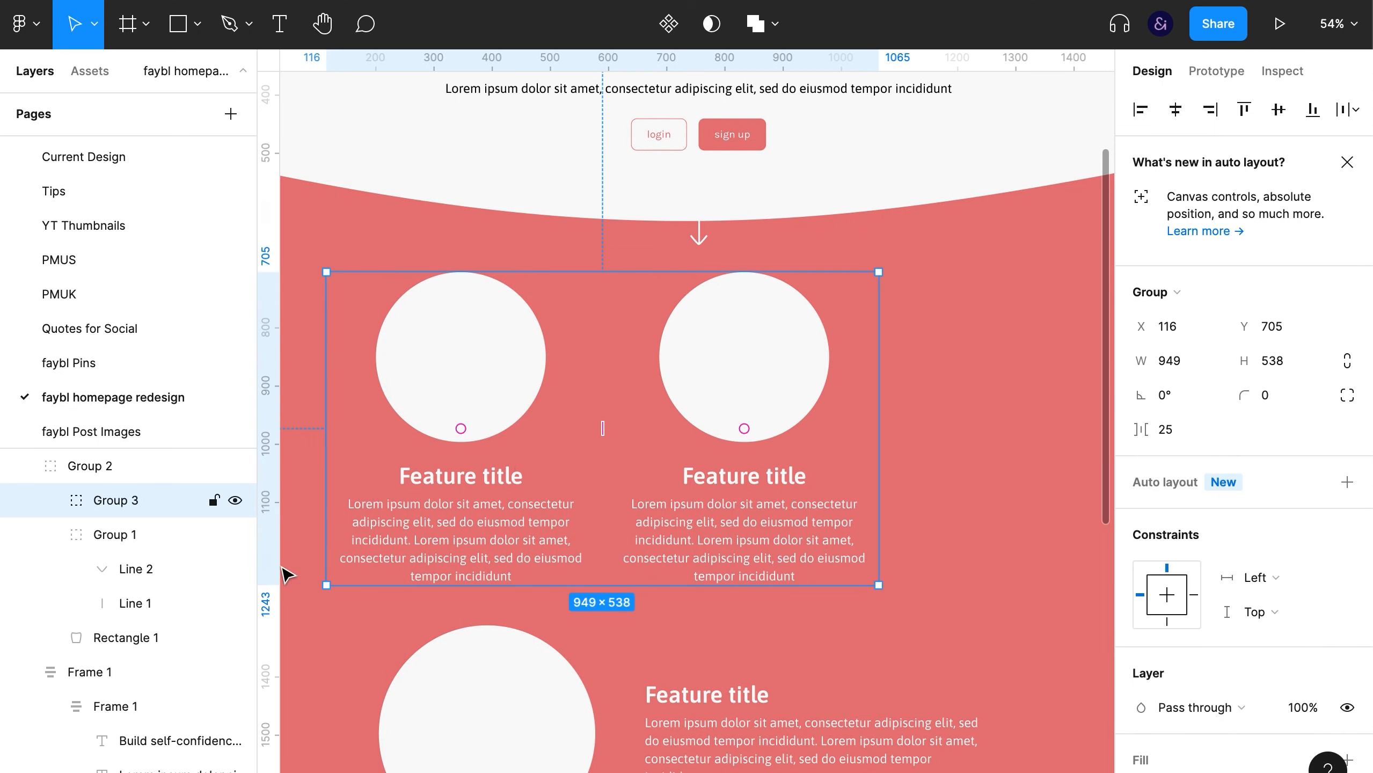
left_click(1178, 491)
Duplicate the second card inside the auto layout to complete a row of three feature cards
double_click(762, 473)
key("ctrl+d")
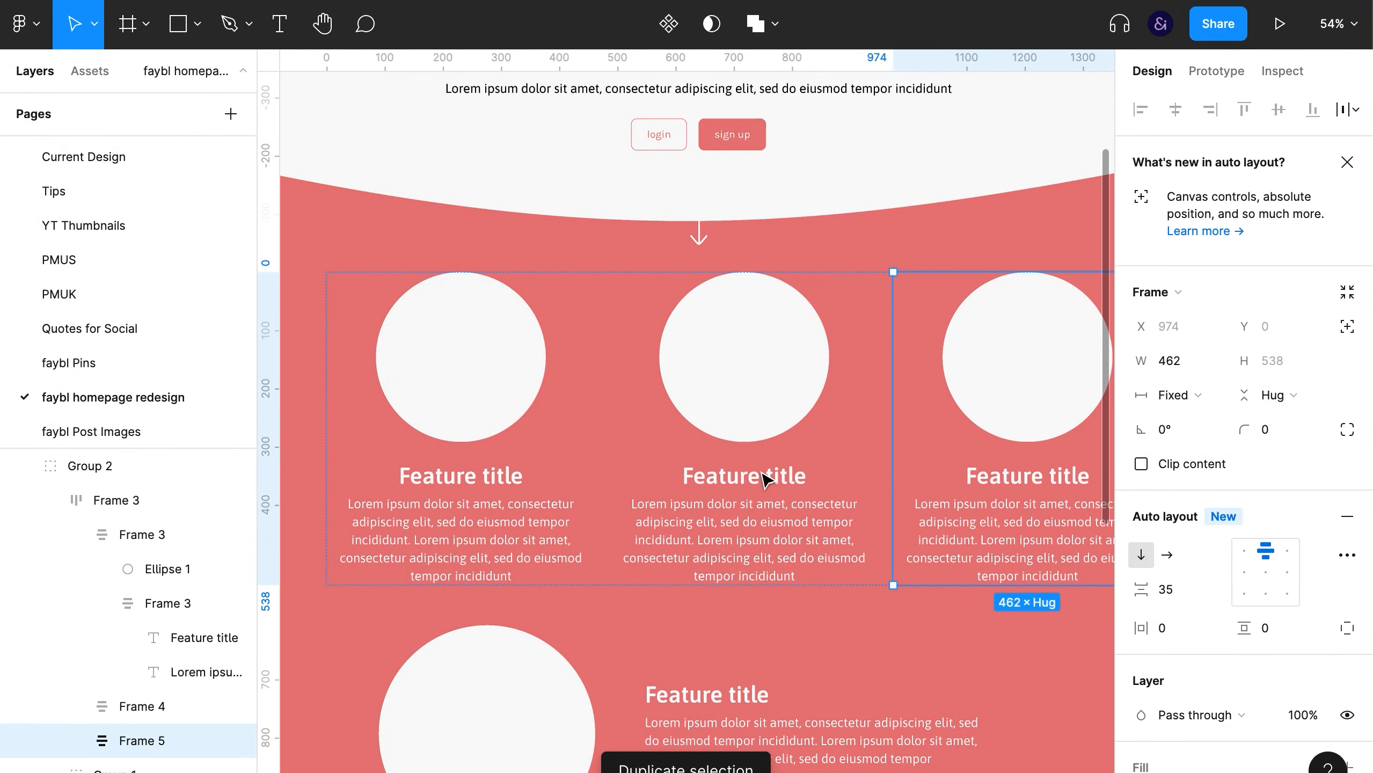
left_click(654, 622)
key("ctrl+backslash")
Align the three-card row and the arrow above it to the horizontal centre
left_click(821, 509)
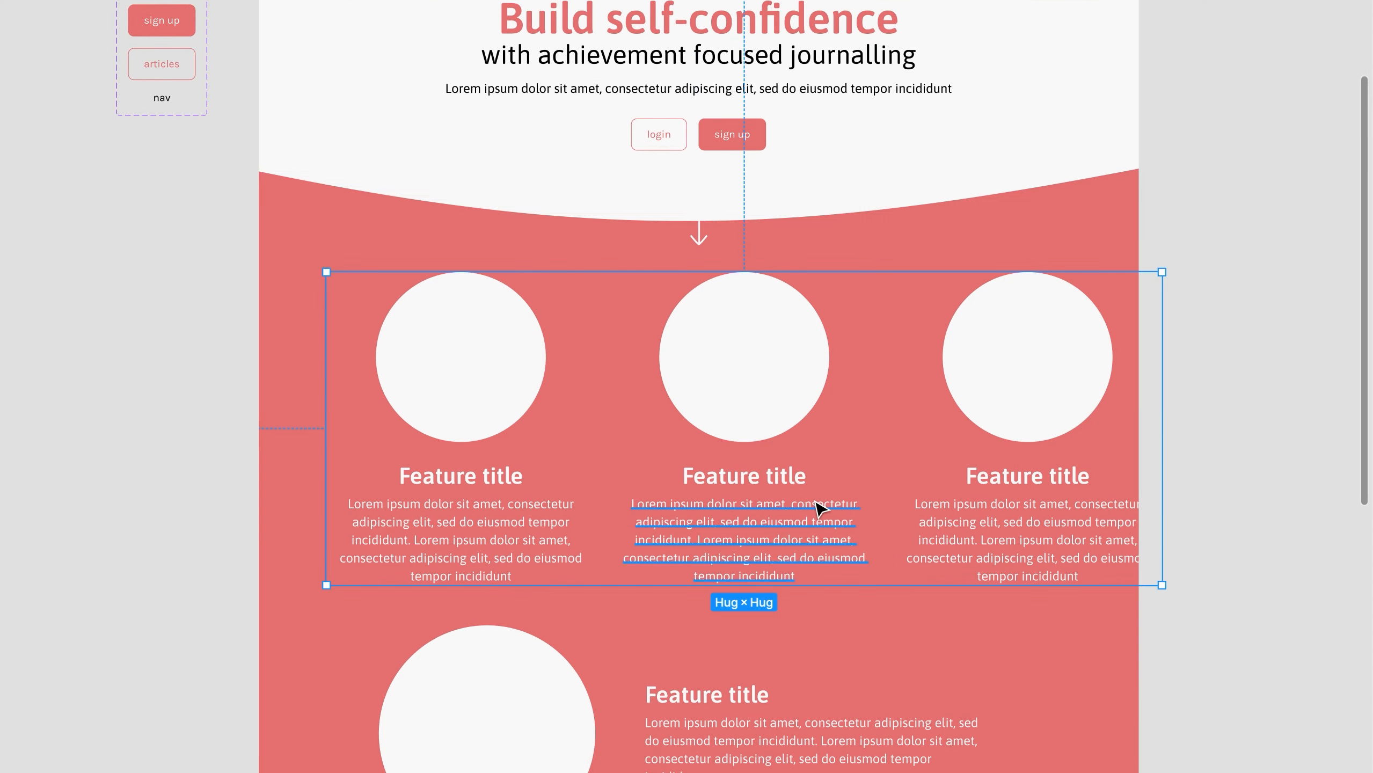
key("ctrl+backslash")
left_click(1175, 109)
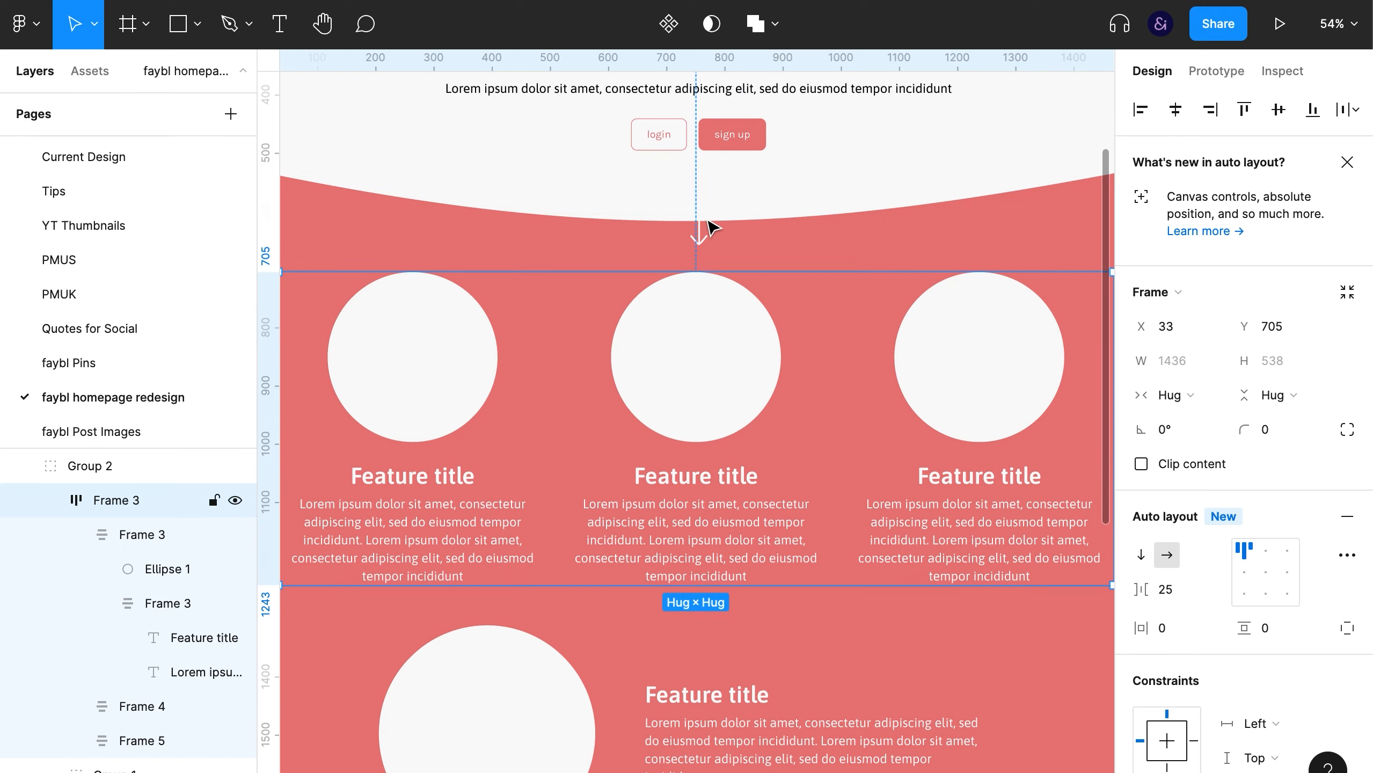
left_click(698, 233)
left_click(1175, 110)
Move the original container of alternating feature rows further down, away from the three-card row
key("ctrl+backslash")
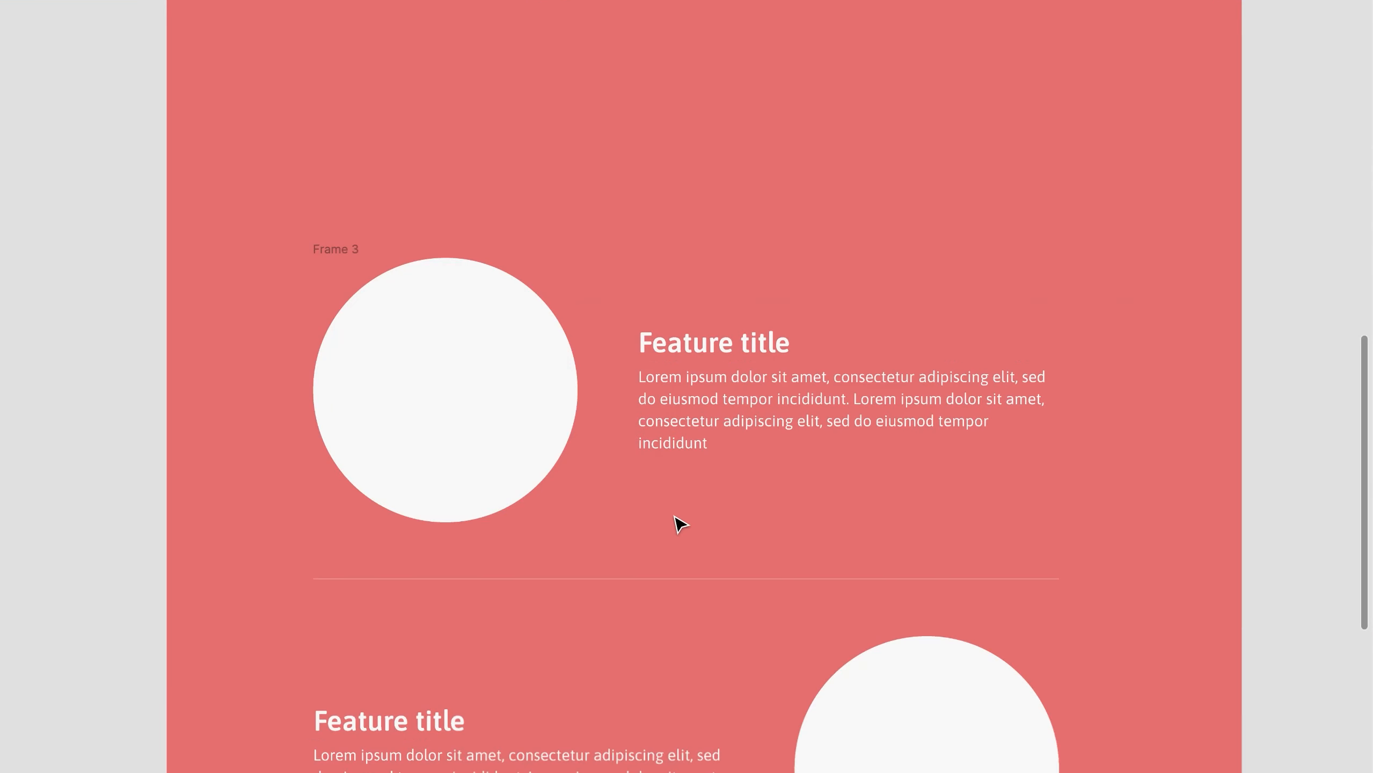
key("ctrl+backslash")
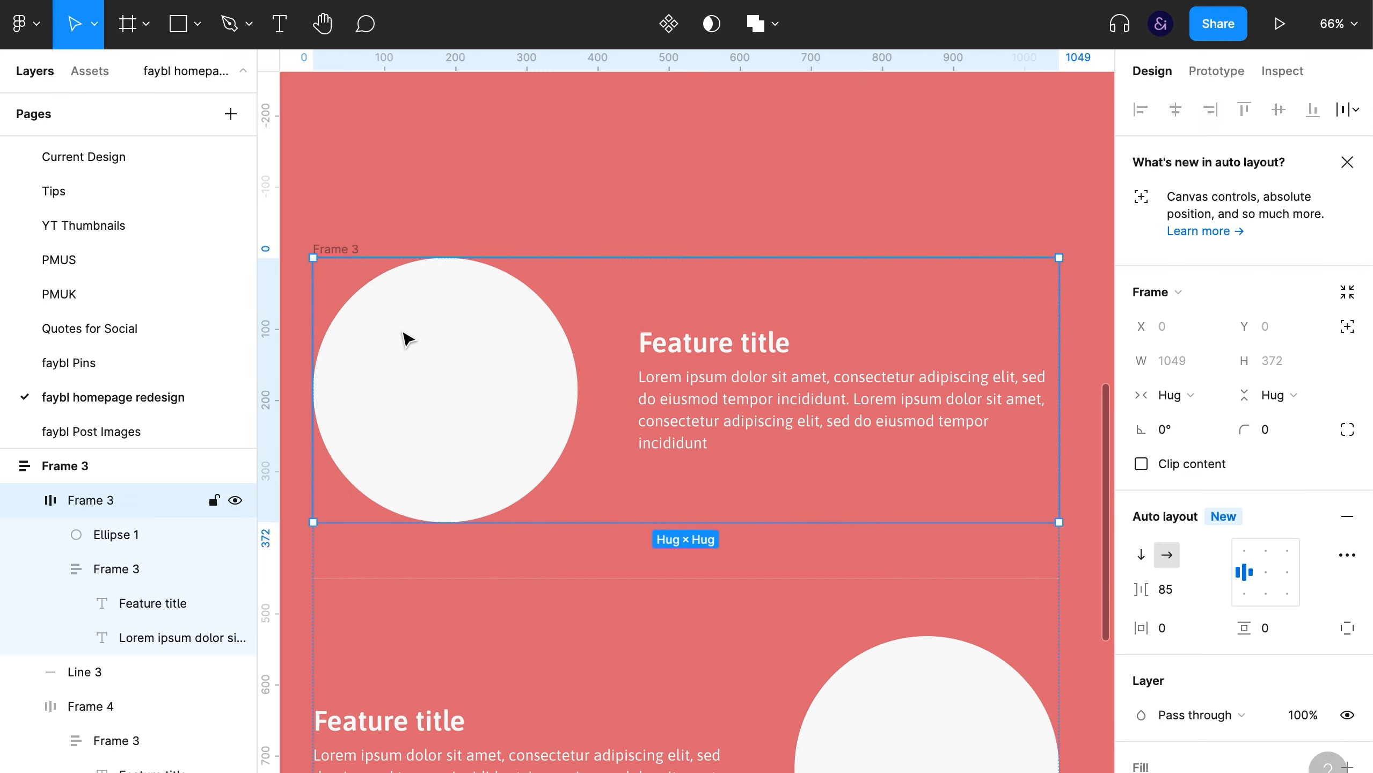
left_click_drag(346, 250, 390, 550)
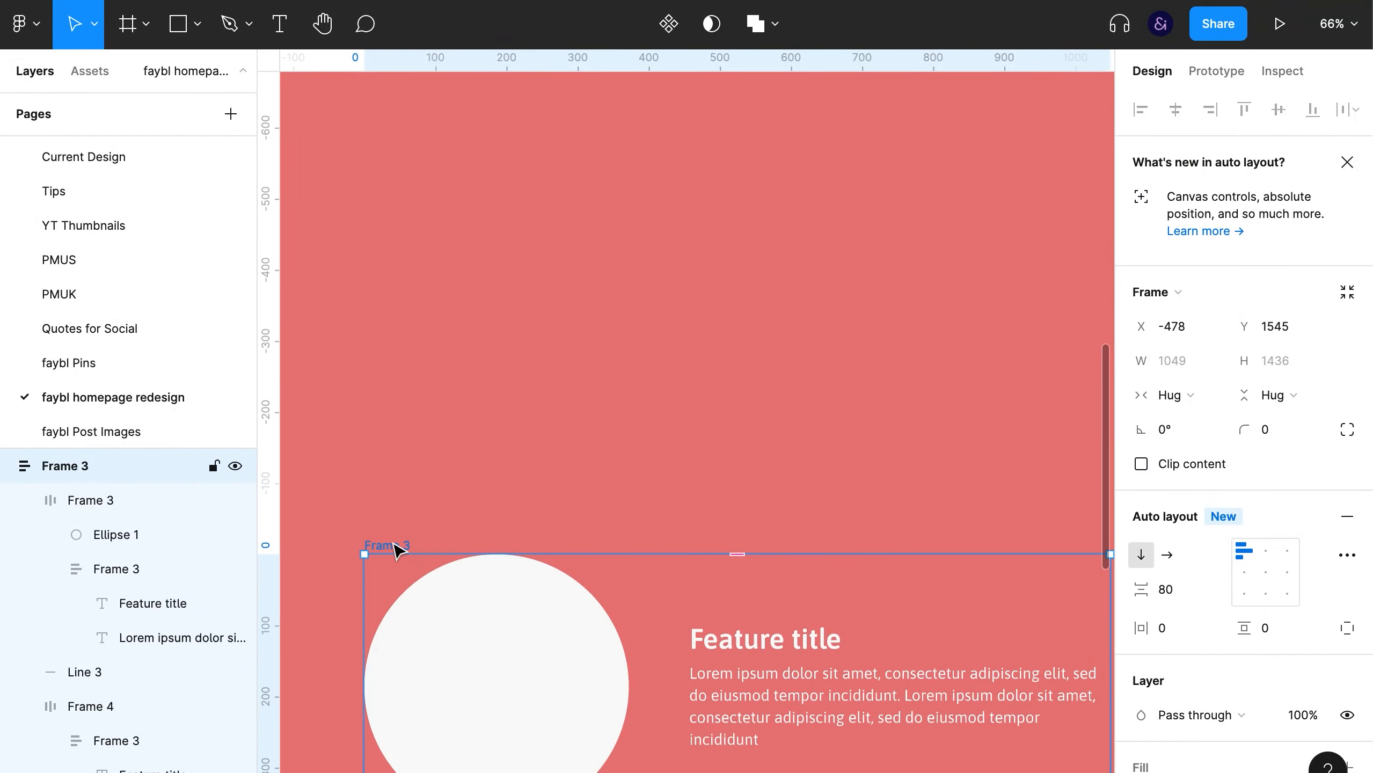
key("ctrl+backslash")
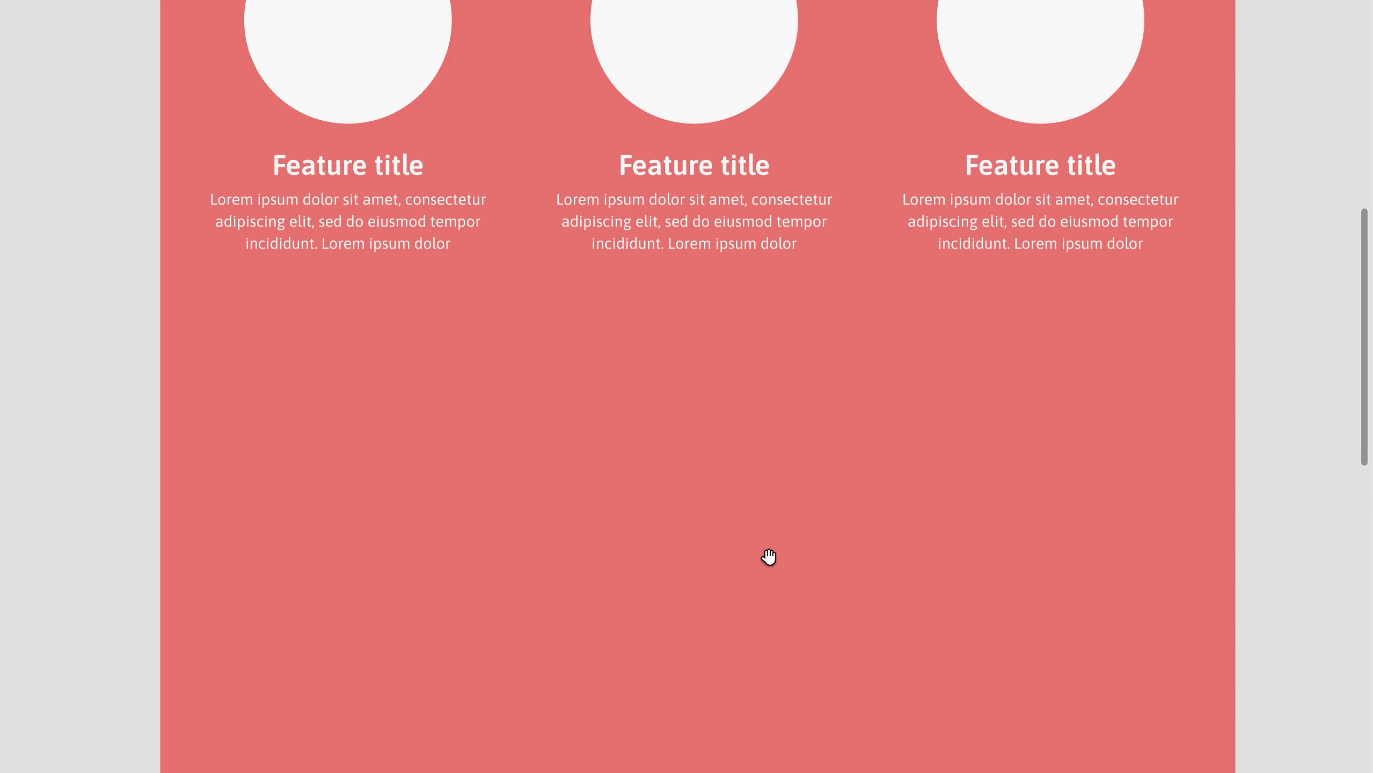
scroll(782, 514, "up", 4)
left_click_drag(793, 251, 814, 474)
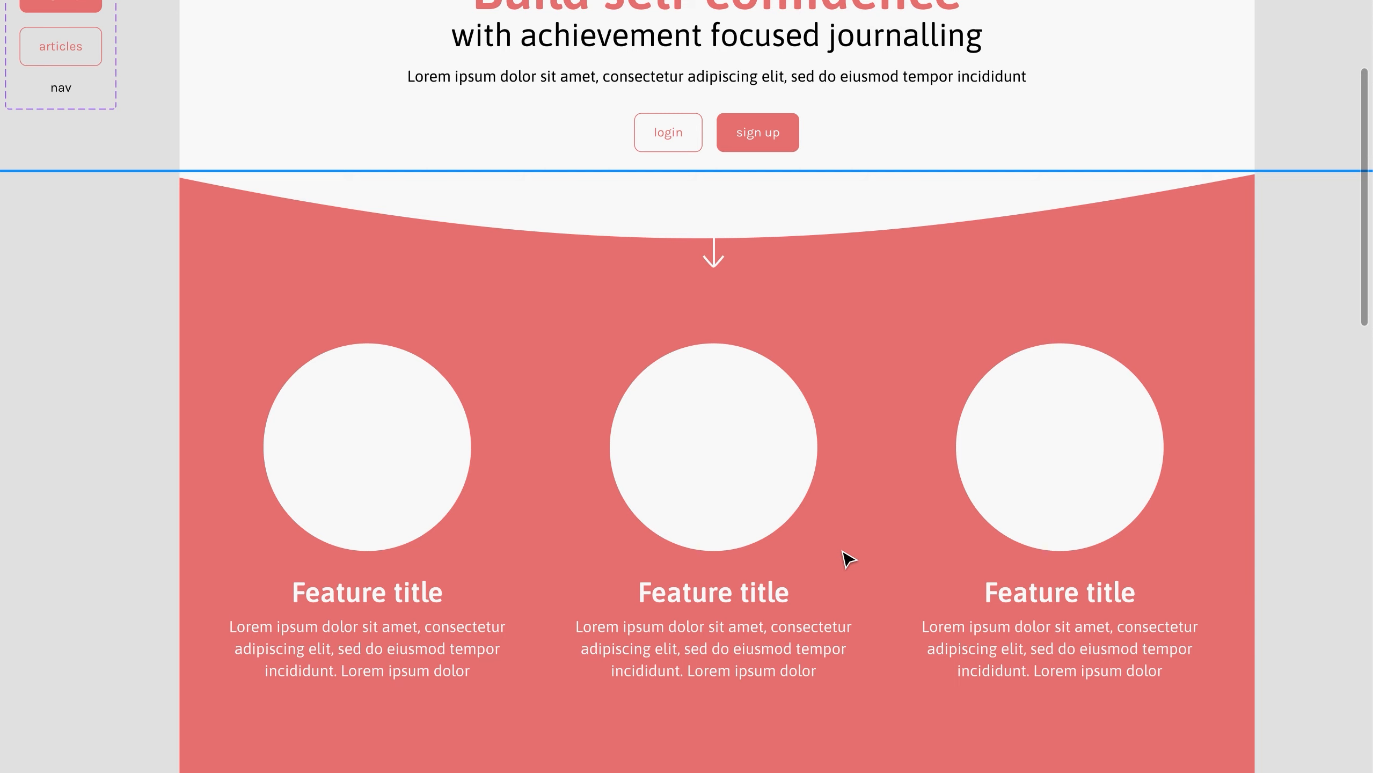
scroll(848, 560, "up", 1)
scroll(847, 560, "down", 7)
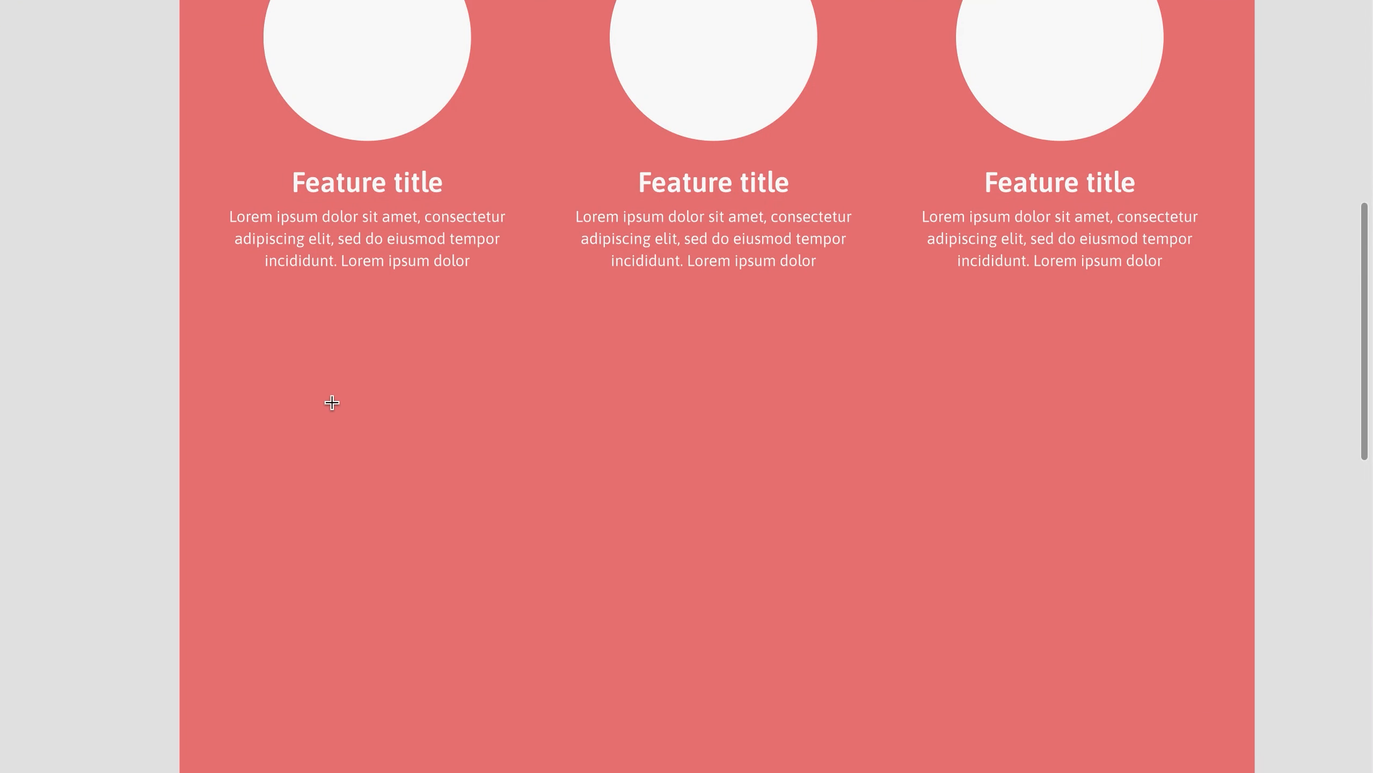
Draw a rectangle about 1191 by 129 below the three-card row and set its corner radius to 10
left_click_drag(302, 388, 1148, 479)
key("ctrl+backslash")
left_click(1281, 368)
type("10")
key("Return")
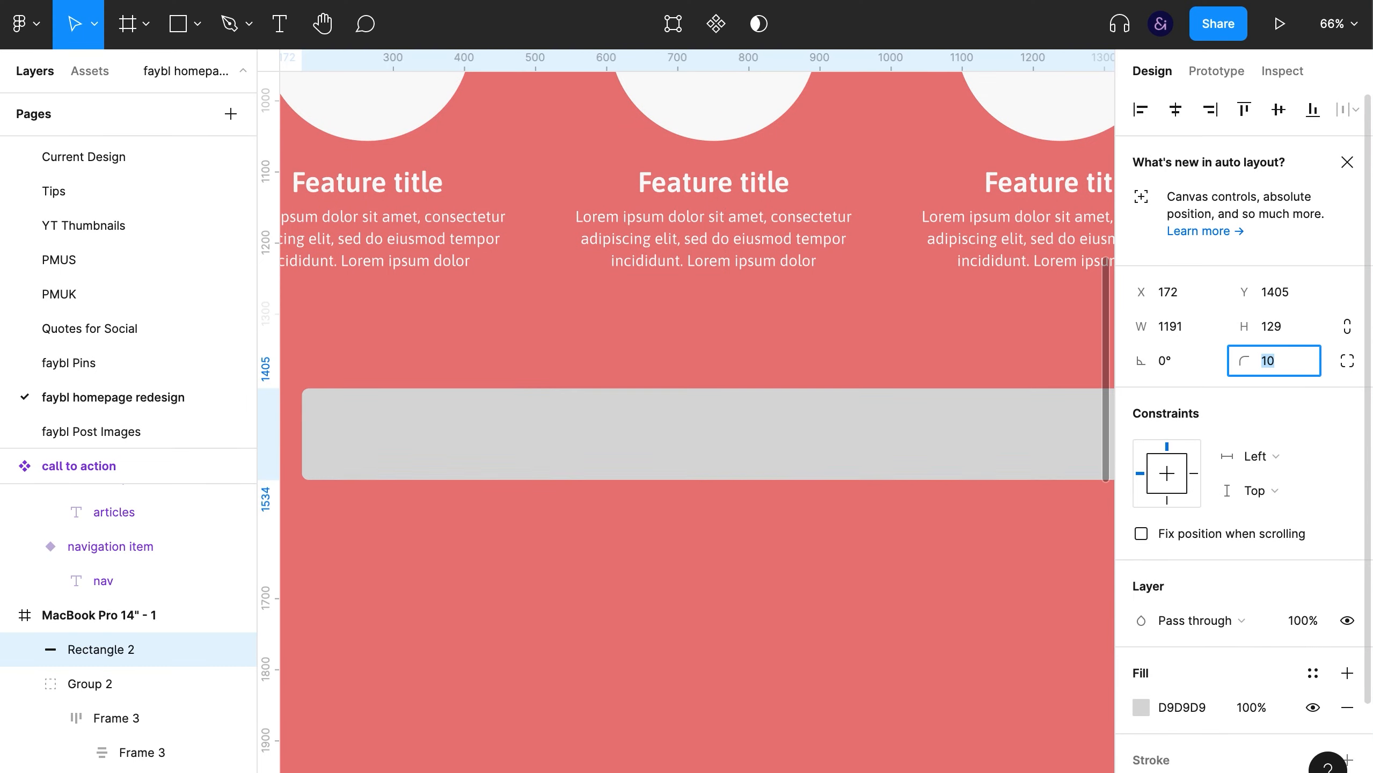
left_click(1052, 535)
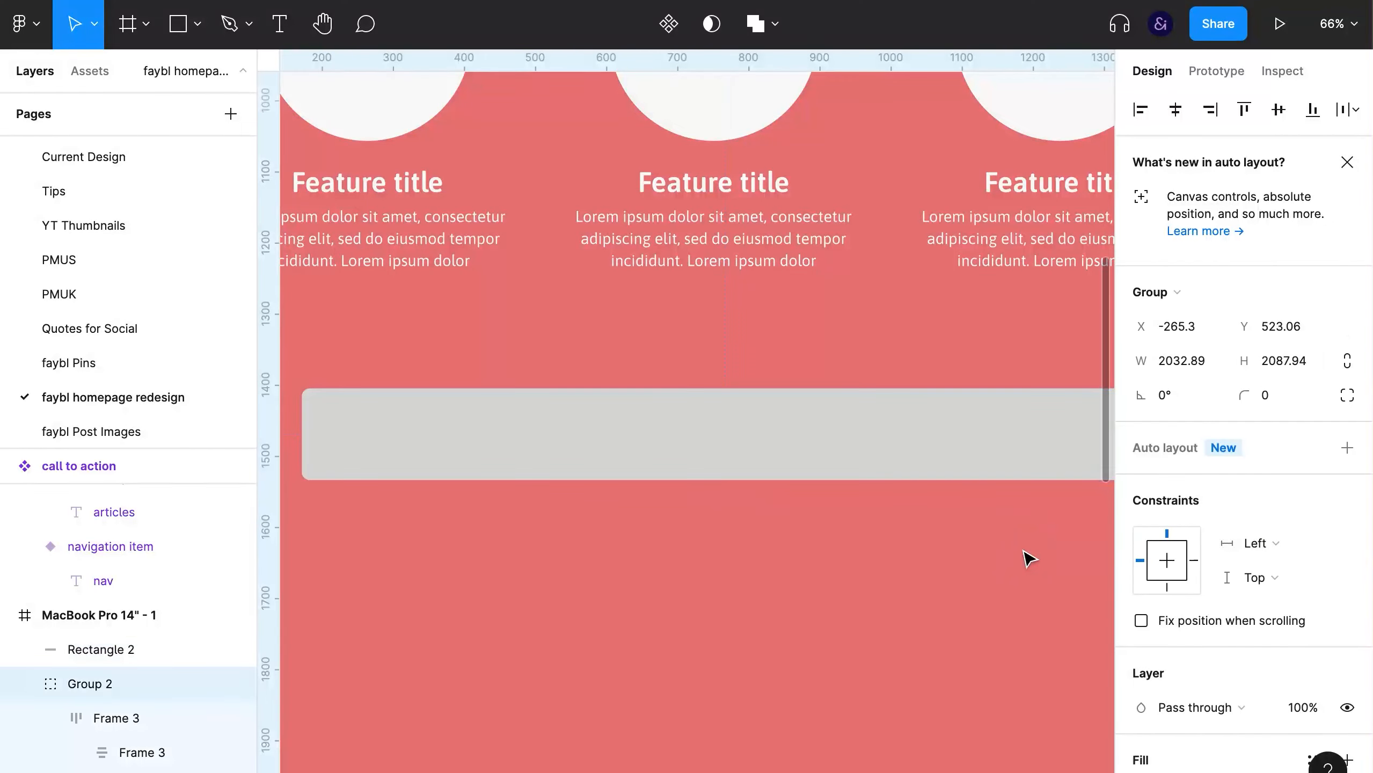
Fill the new rectangle with the off-white F9F9F9 sampled from the card circles
left_click(1032, 469)
left_click(1140, 707)
left_click(887, 576)
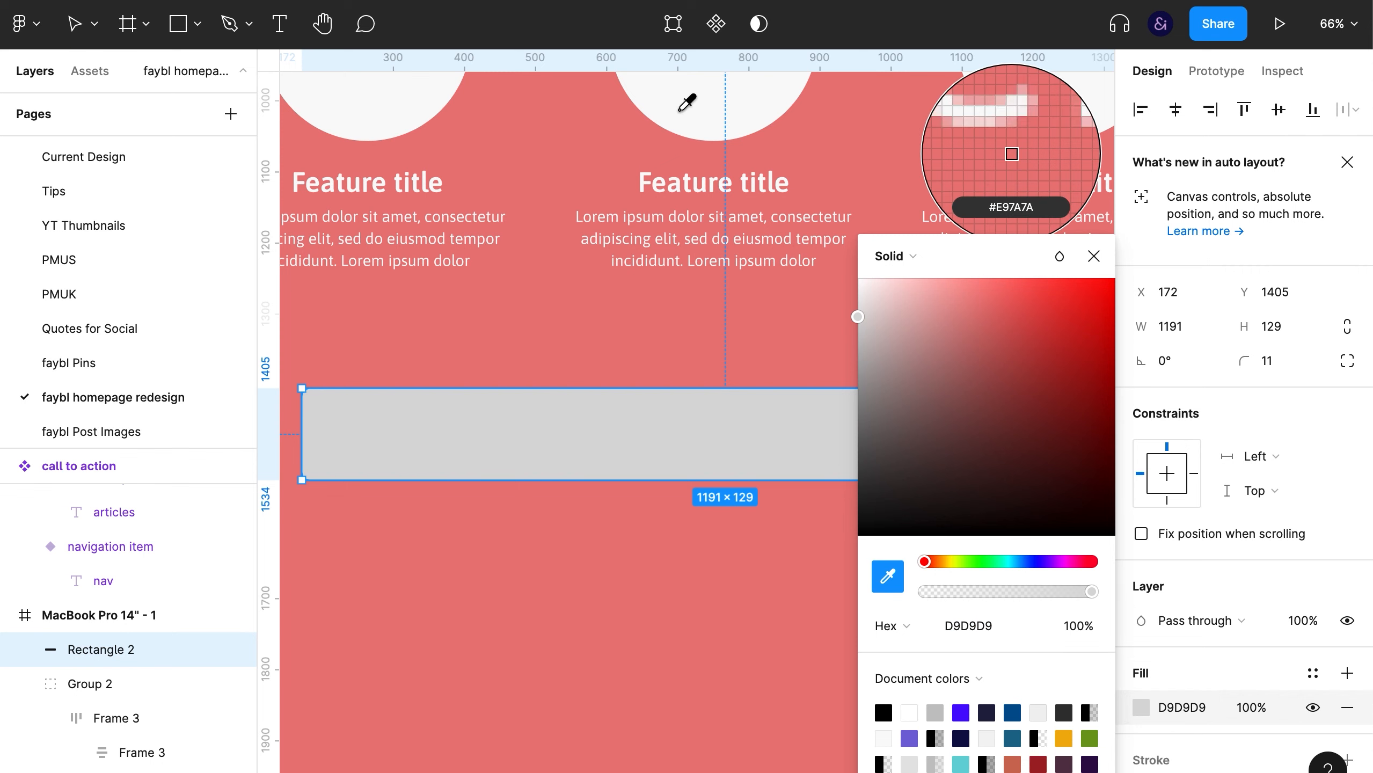
left_click(686, 103)
left_click(727, 598)
key("ctrl+backslash")
left_click_drag(840, 644, 915, 570)
left_click(881, 628)
key("ctrl+z")
Paste a copy of a card circle and place it just beneath the off-white bar
left_click(793, 639)
key("ctrl+v")
left_click_drag(357, 192, 689, 564)
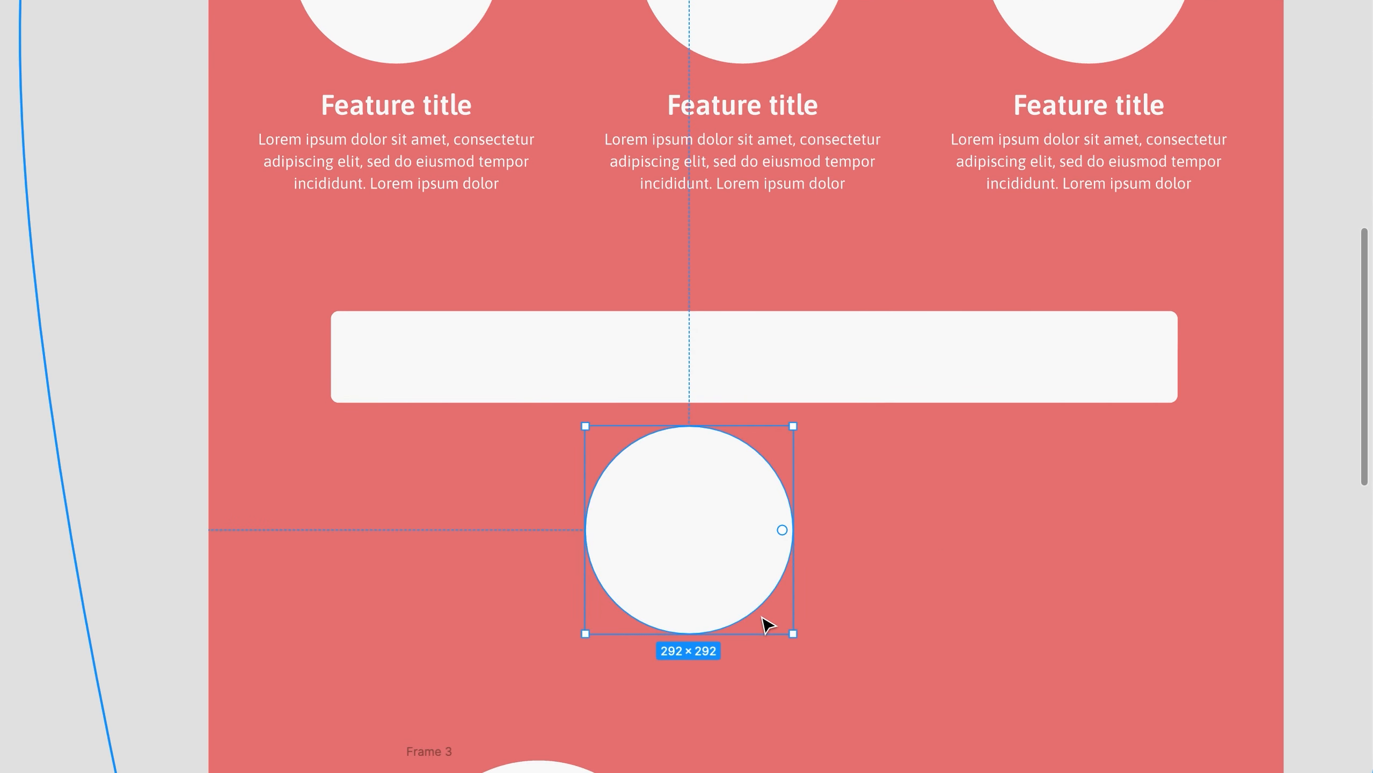
key("ctrl+backslash")
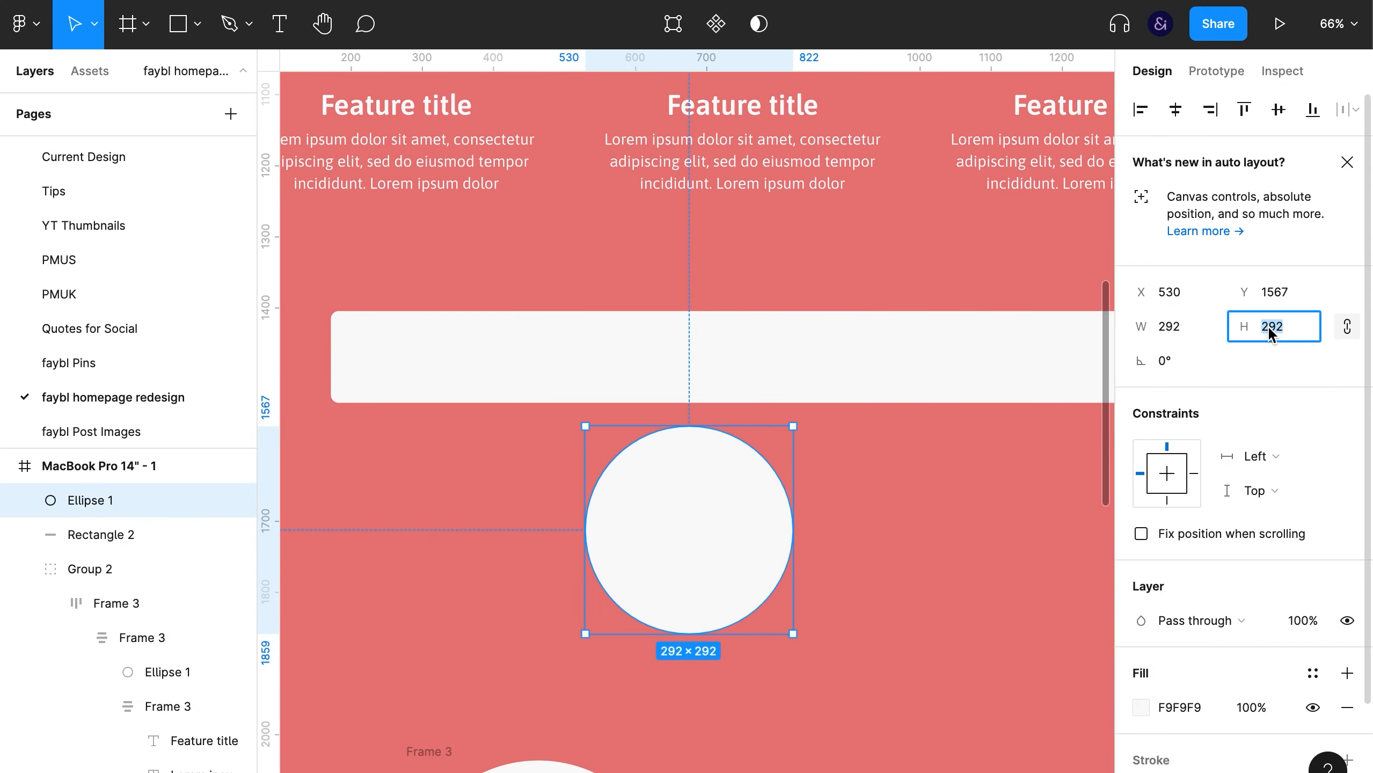
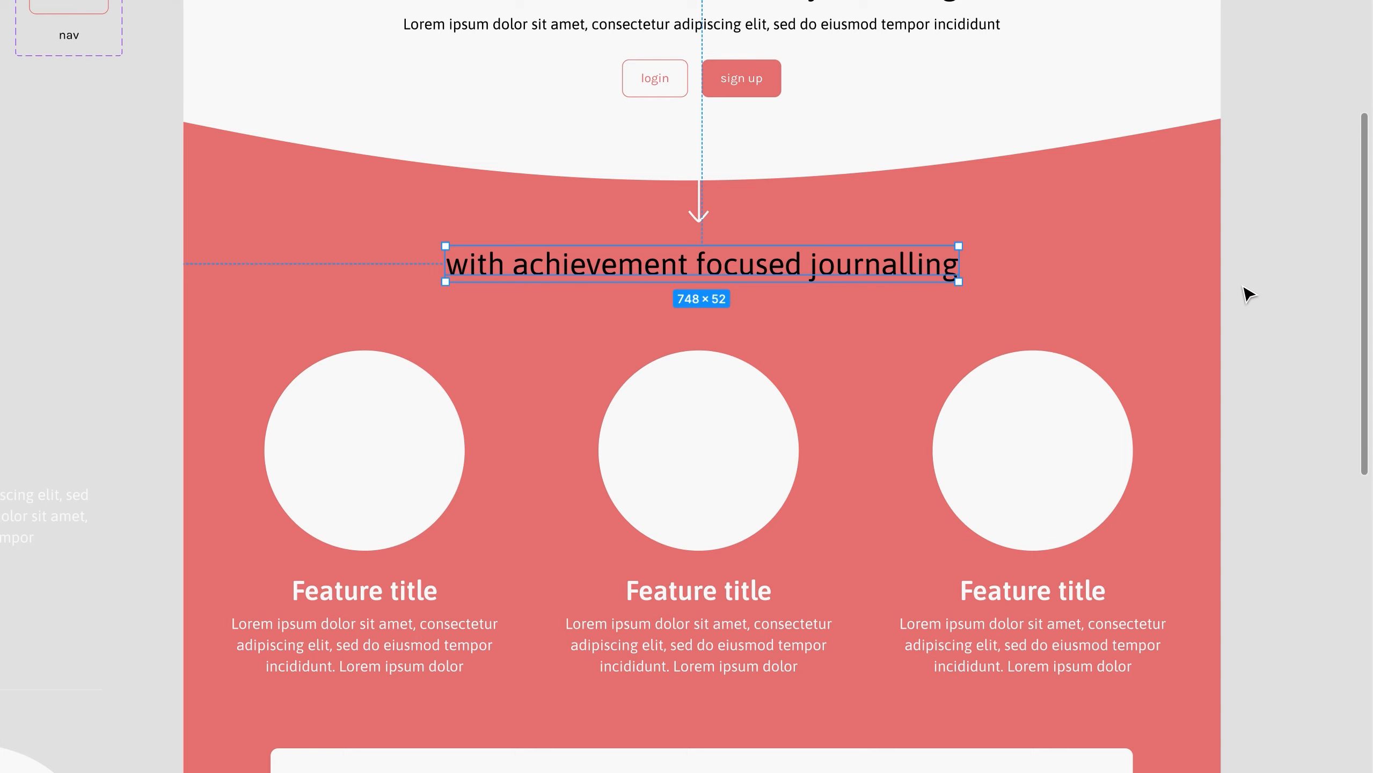
Group the copied heading with the three-card row and nudge the group down, away from the arrow
left_click(1019, 571)
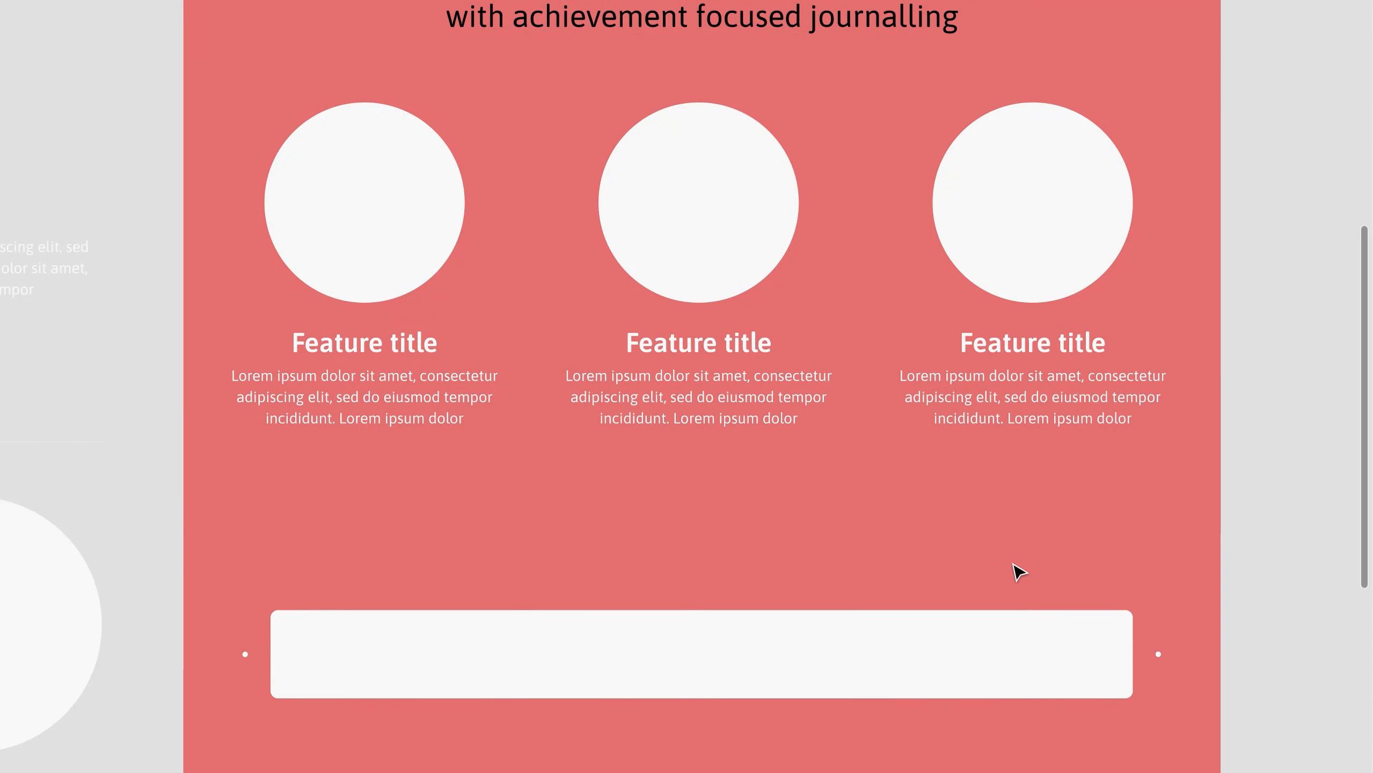
scroll(995, 465, "up", 4)
left_click_drag(1022, 453, 834, 212)
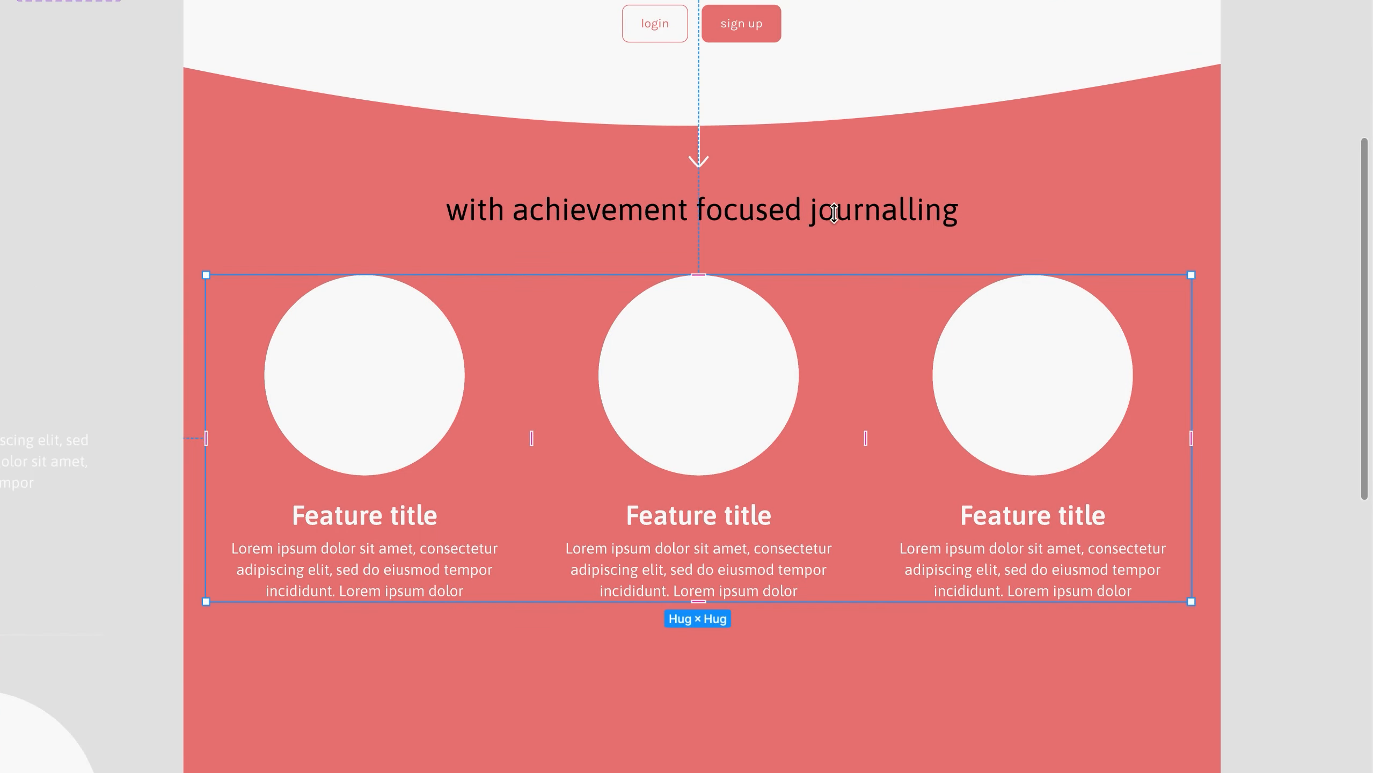
key("ctrl+g")
key("shift+Down")
key("shift+Down")
key("shift+Down")
key("shift+Down")
key("shift+Down")
key("shift+Down")
key("shift+Down")
key("shift+Down")
Restyle the heading above the cards as off-white text at font size 40
double_click(835, 212)
key("ctrl+backslash")
scroll(835, 212, "up", 6)
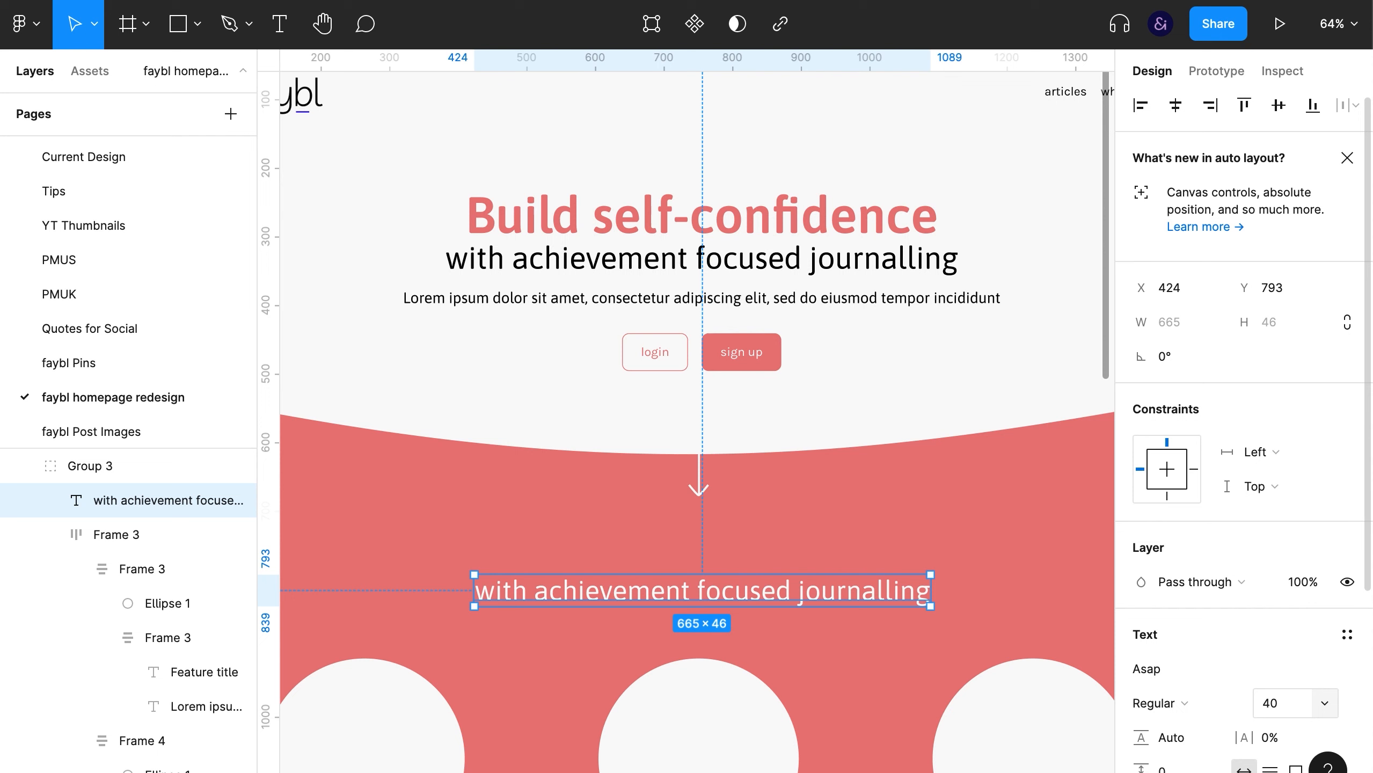
key("ctrl+backslash")
left_click(1266, 548)
Turn the heading and three-card group into a vertical auto layout with its contents centred horizontally
scroll(1266, 549, "down", 3)
scroll(1272, 556, "down", 2)
left_click(987, 501)
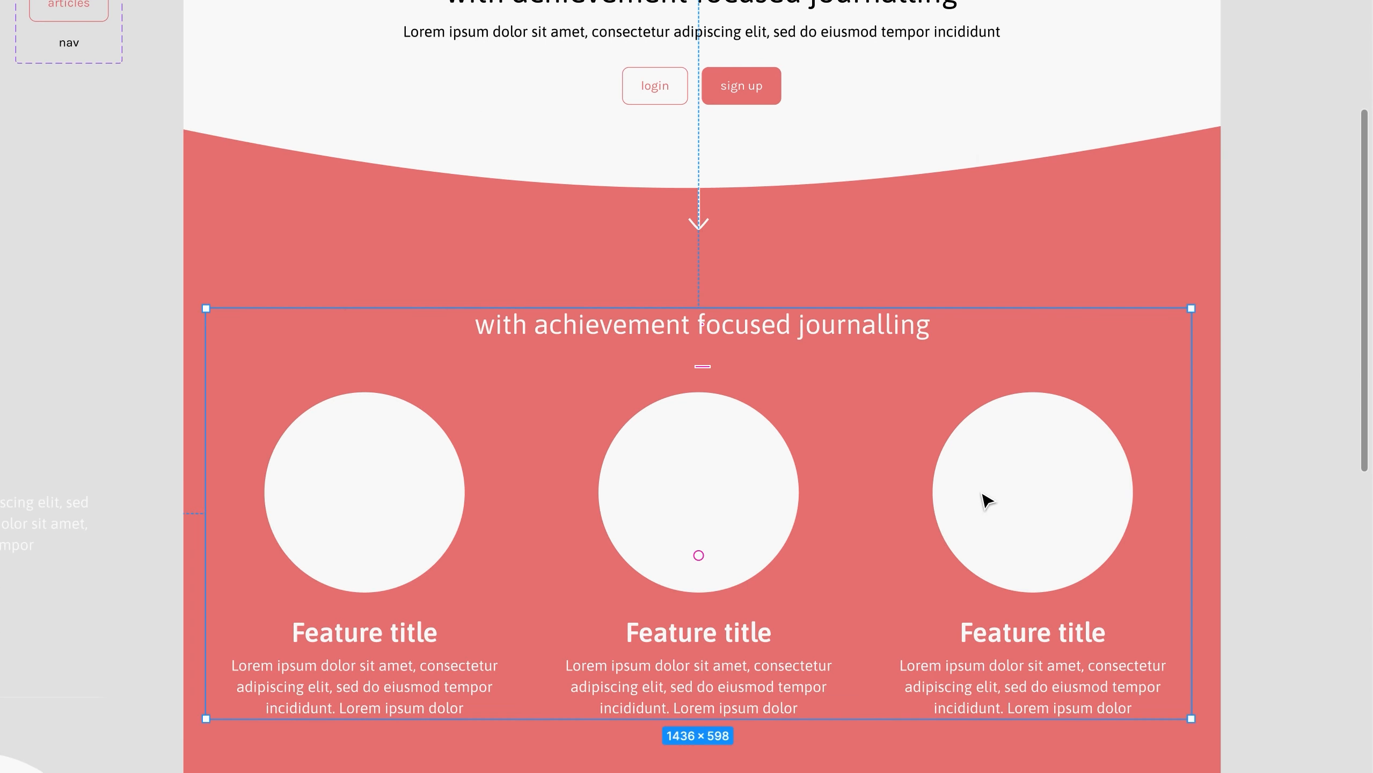
key("ctrl+backslash")
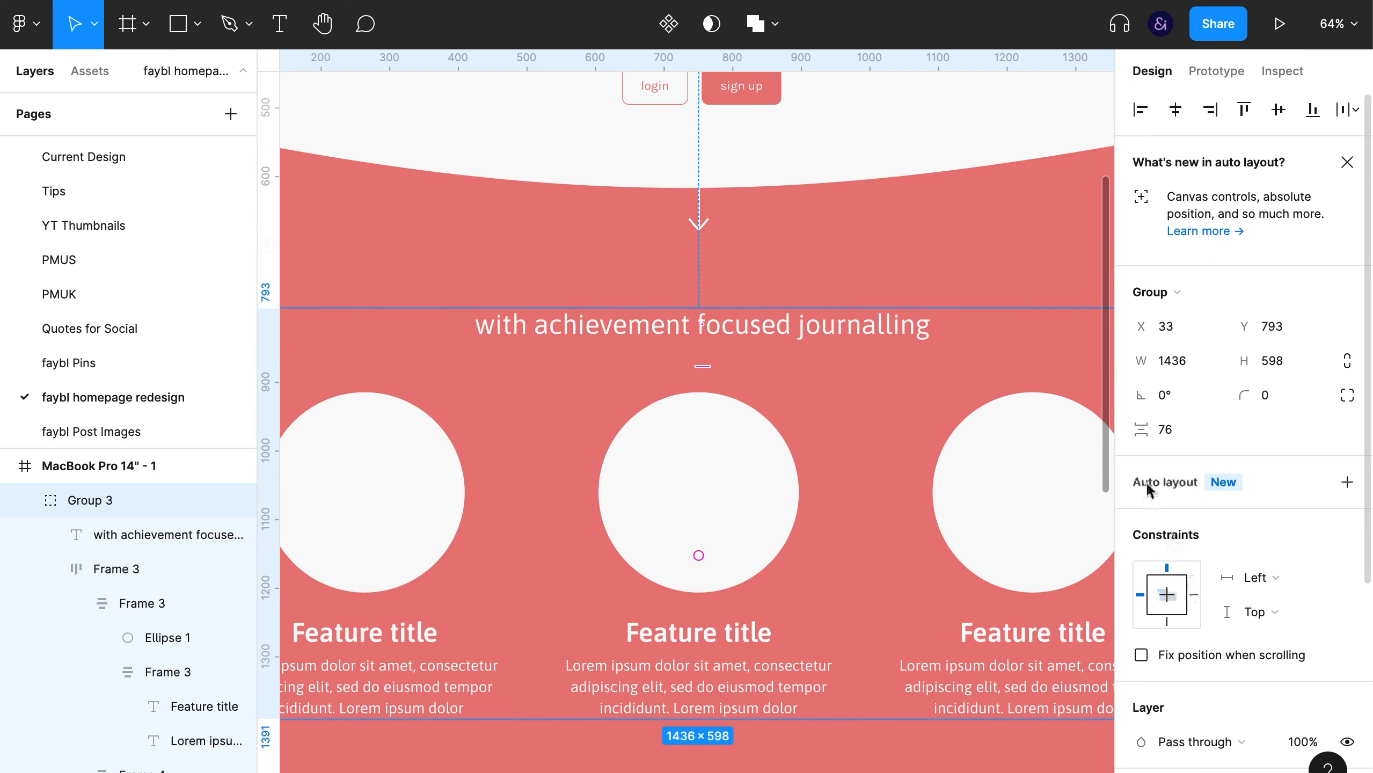
key("shift+a")
key("Escape")
key("ctrl+backslash")
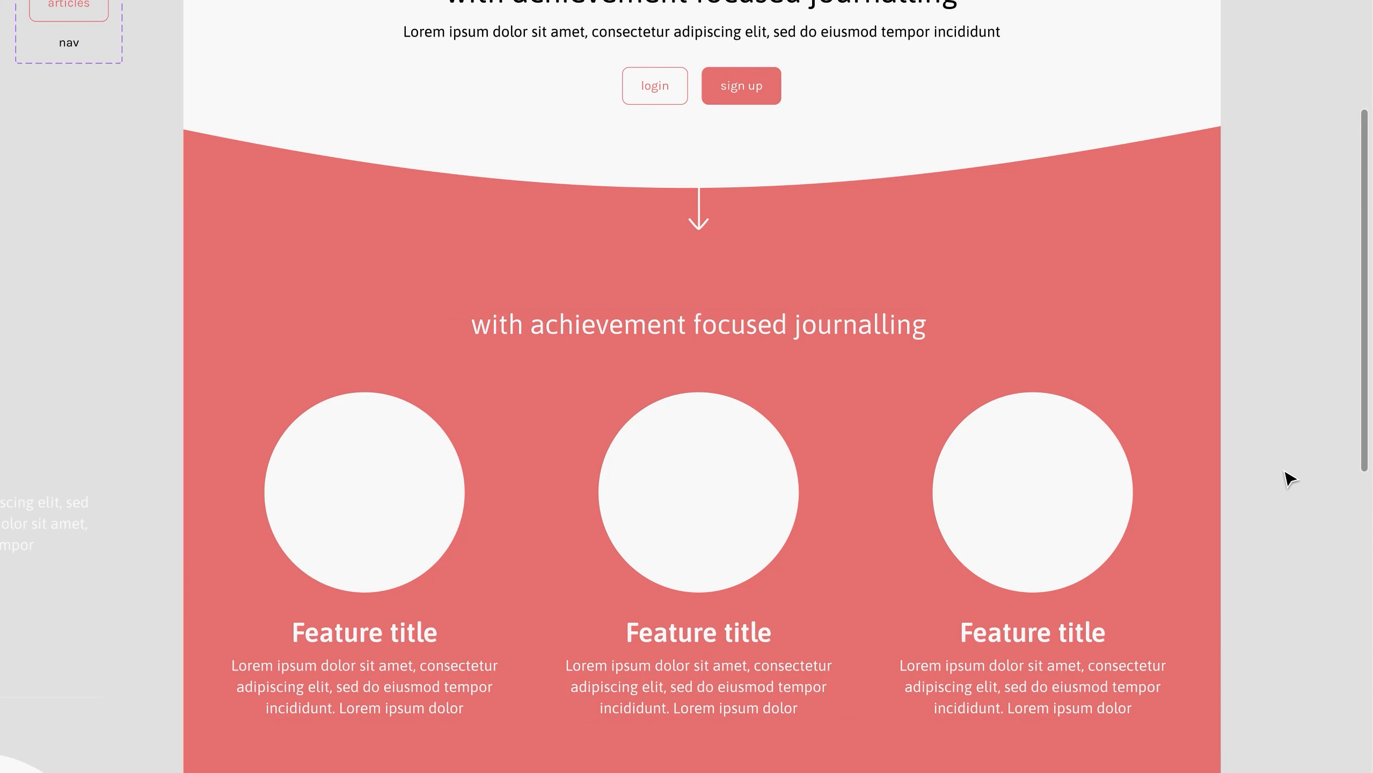
Replace the heading text above the feature cards with "Section title"
scroll(1289, 477, "up", 2)
left_click(855, 376)
double_click(833, 373)
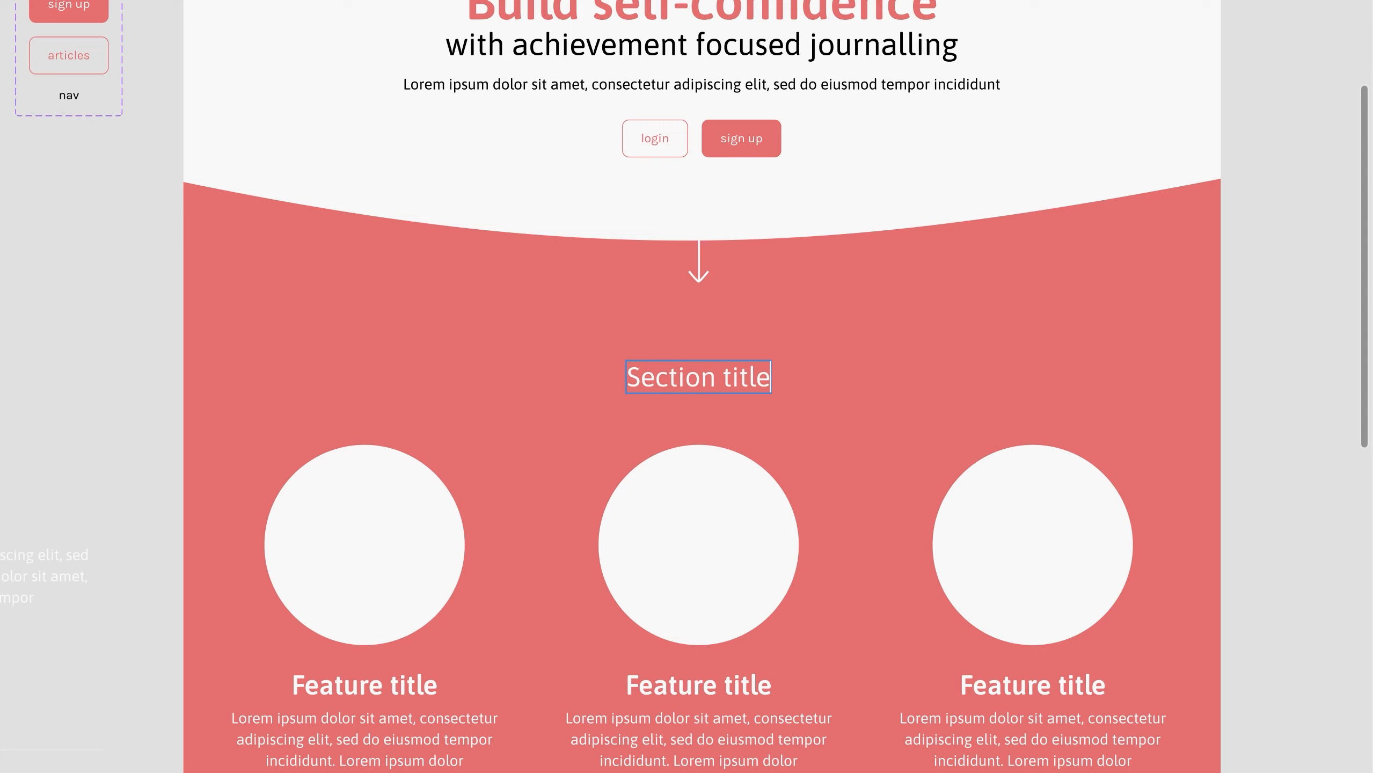
Shorten the coral background by moving its bottom edge up to just below the three feature cards
scroll(1302, 397, "down", 15)
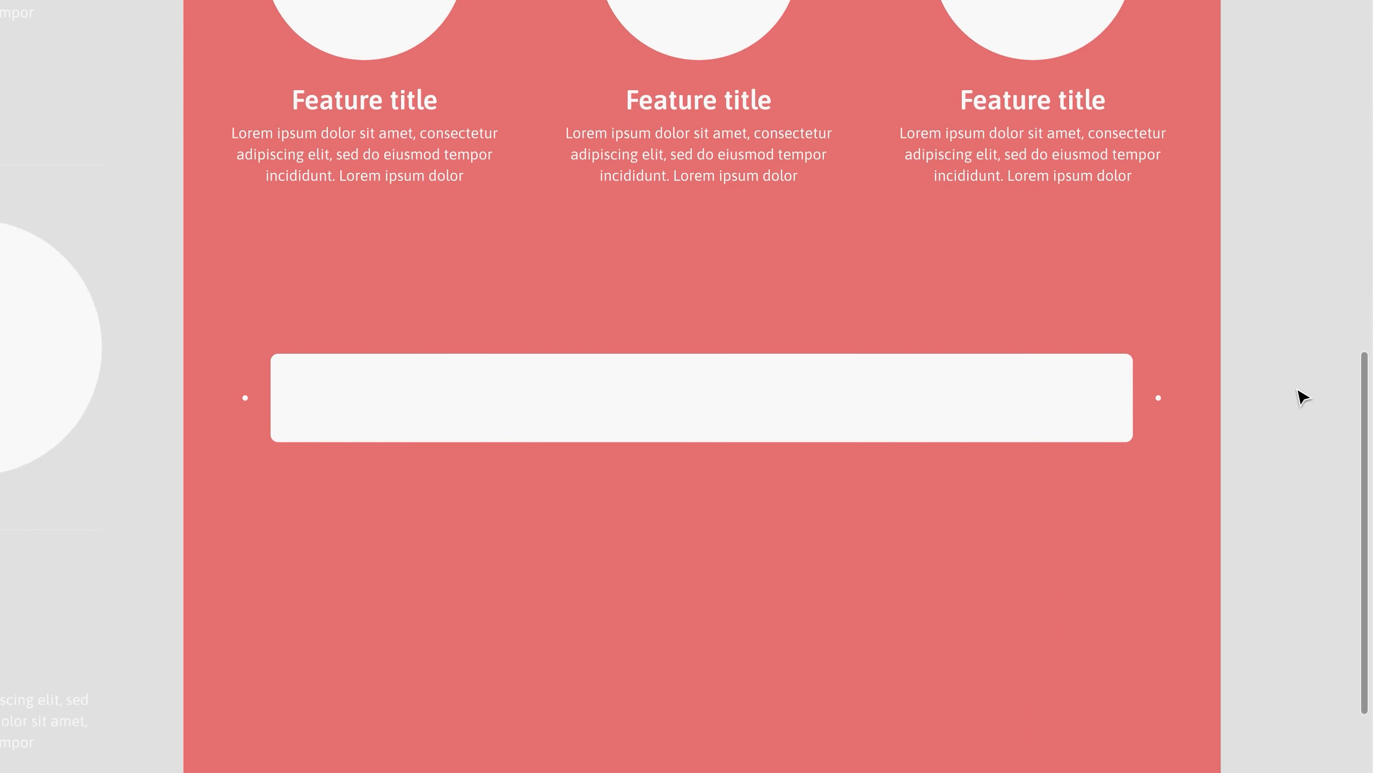
scroll(1244, 390, "down", 7)
left_click(1149, 368)
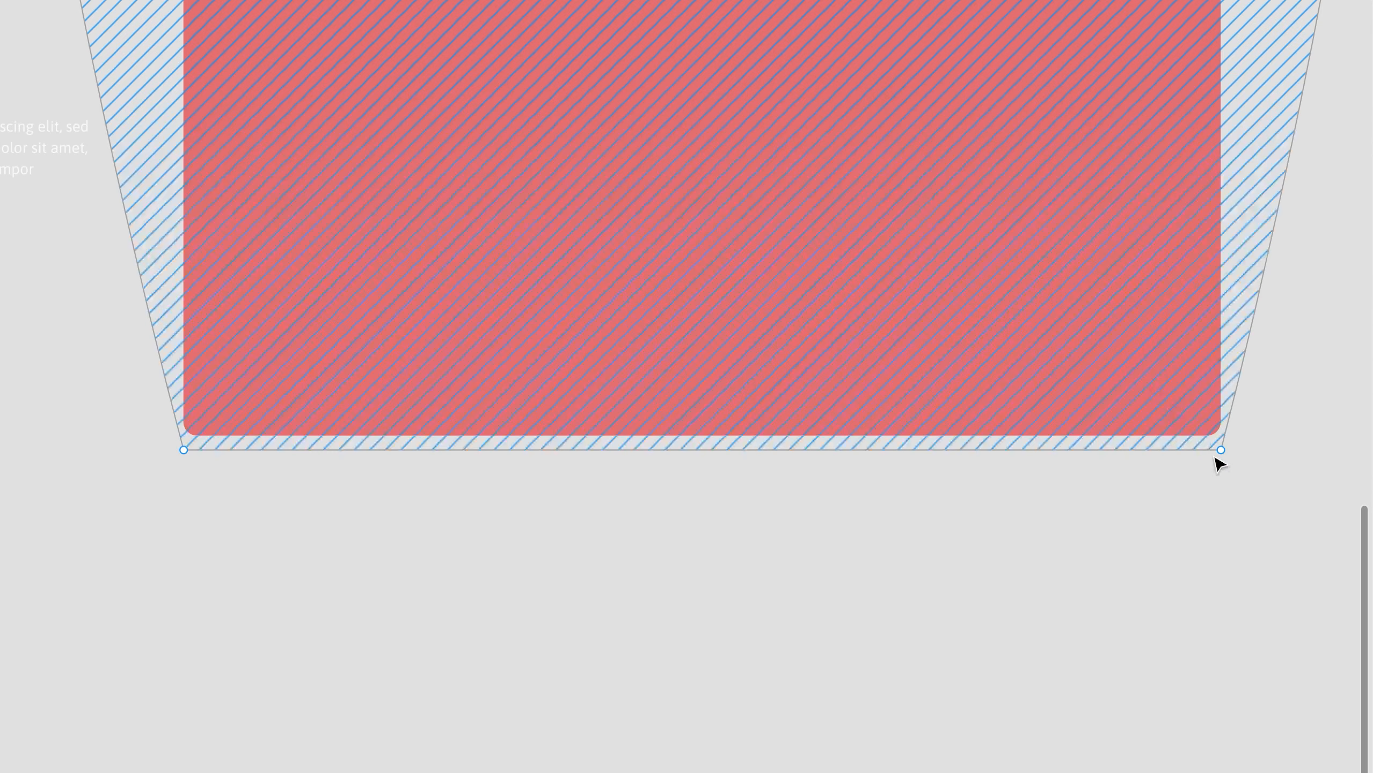
left_click_drag(184, 452, 151, 180)
scroll(152, 183, "up", 12)
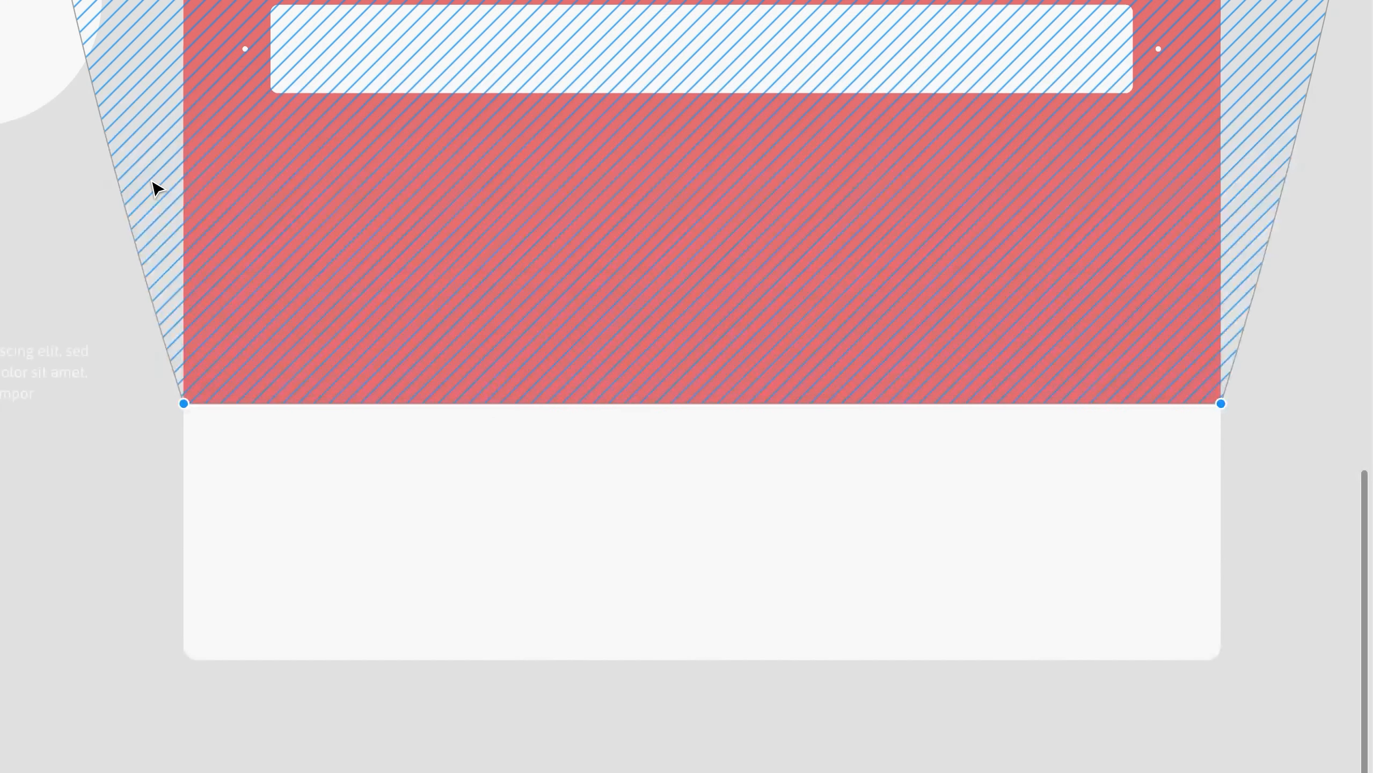
scroll(156, 183, "down", 7)
left_click_drag(181, 460, 195, 72)
scroll(196, 76, "up", 10)
left_click_drag(184, 665, 195, 563)
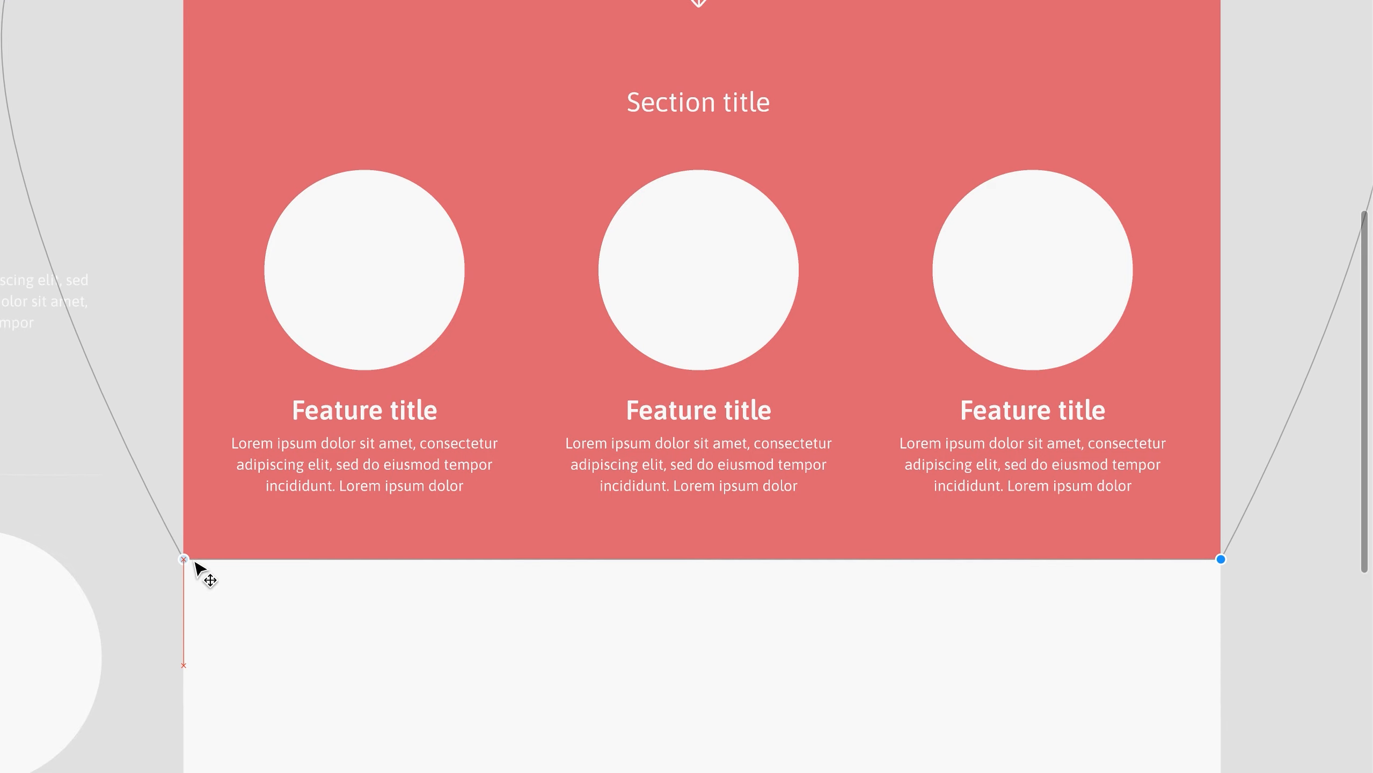
Recolour the bar and its two side dots with the coral E97A7A sampled from the background
left_click(784, 719)
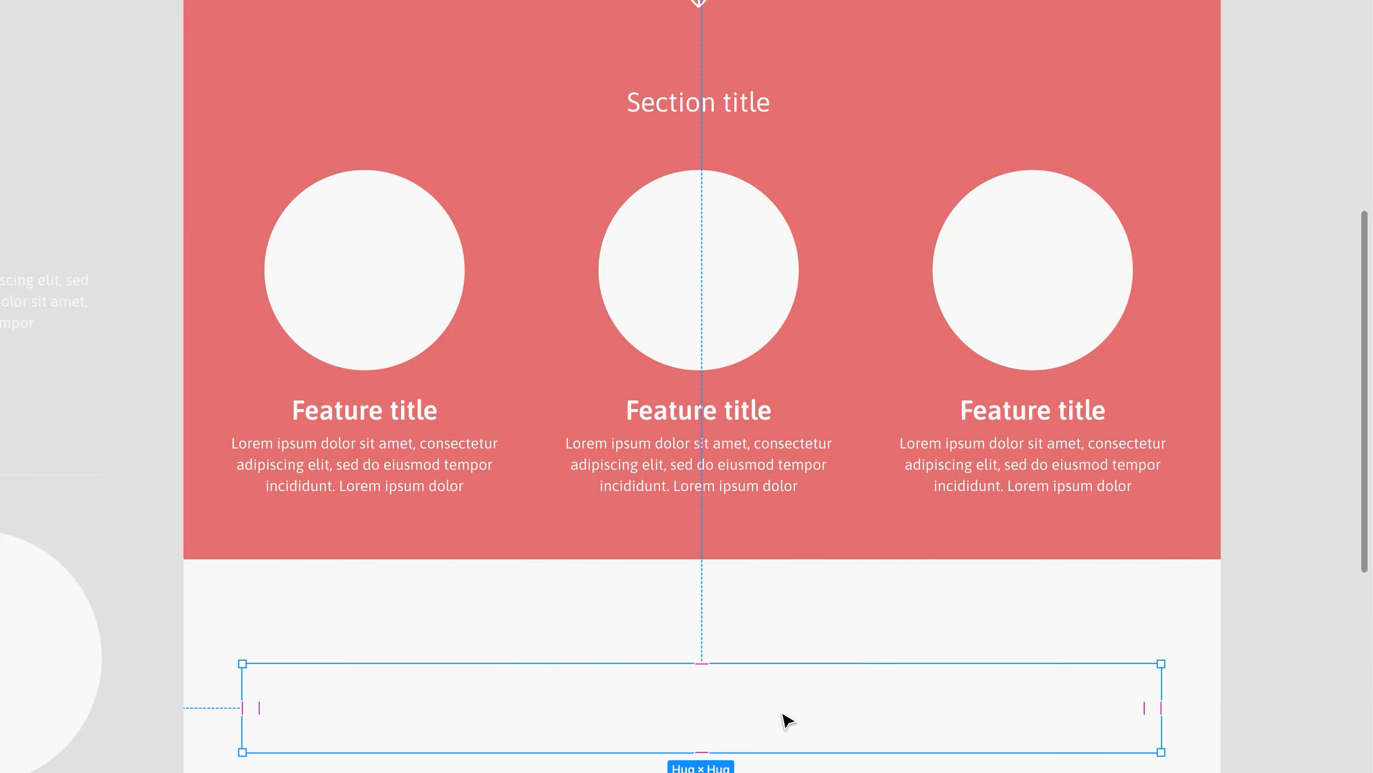
key("ctrl+backslash")
scroll(1173, 563, "down", 5)
left_click(1141, 630)
left_click(885, 573)
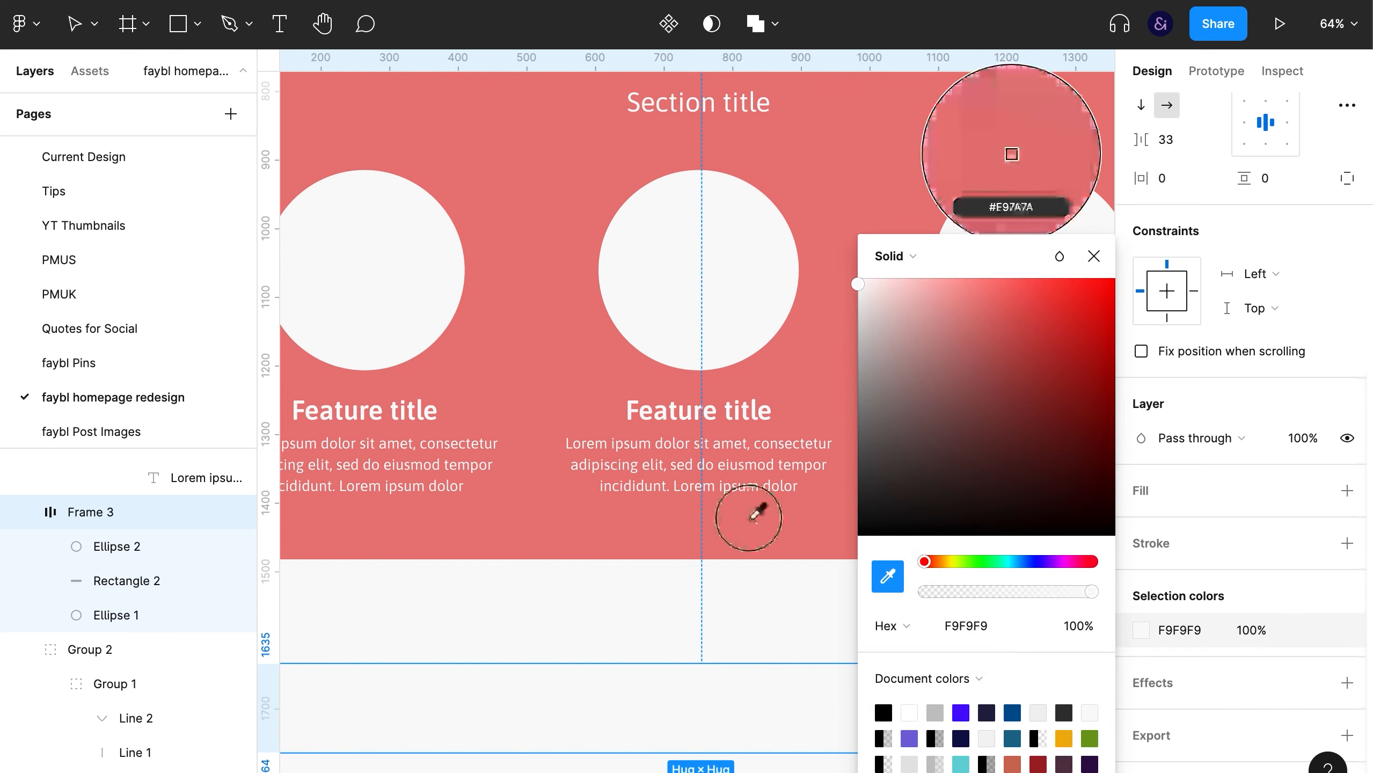
left_click(749, 518)
left_click(783, 616)
scroll(784, 620, "down", 3)
key("ctrl+backslash")
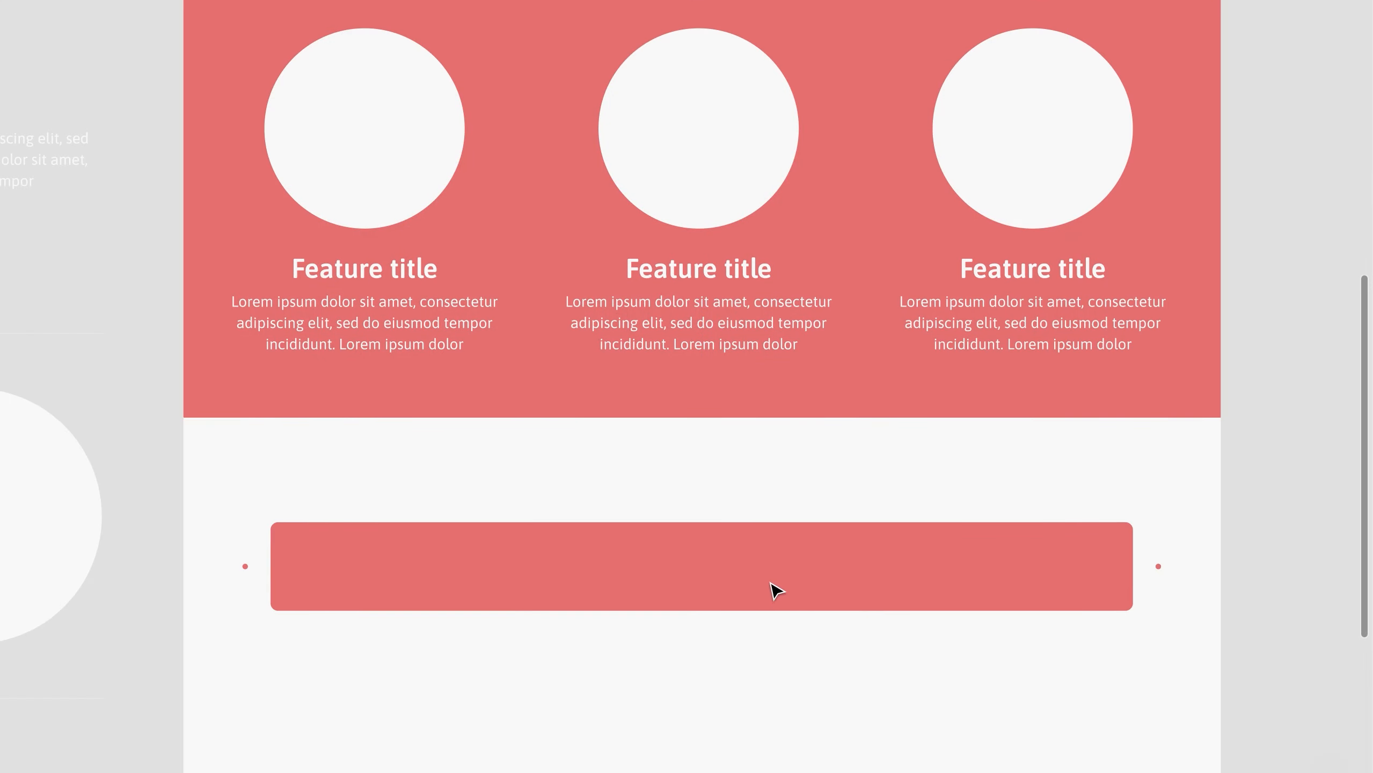
Move the coral bar further down and place a copy of the "Section title" heading above it
left_click_drag(771, 582, 762, 695)
scroll(777, 522, "up", 2)
left_click(708, 70, "ctrl")
key("ctrl+c")
scroll(800, 549, "down", 7)
left_click(768, 455)
key("ctrl+v")
left_click_drag(1199, 431, 904, 317)
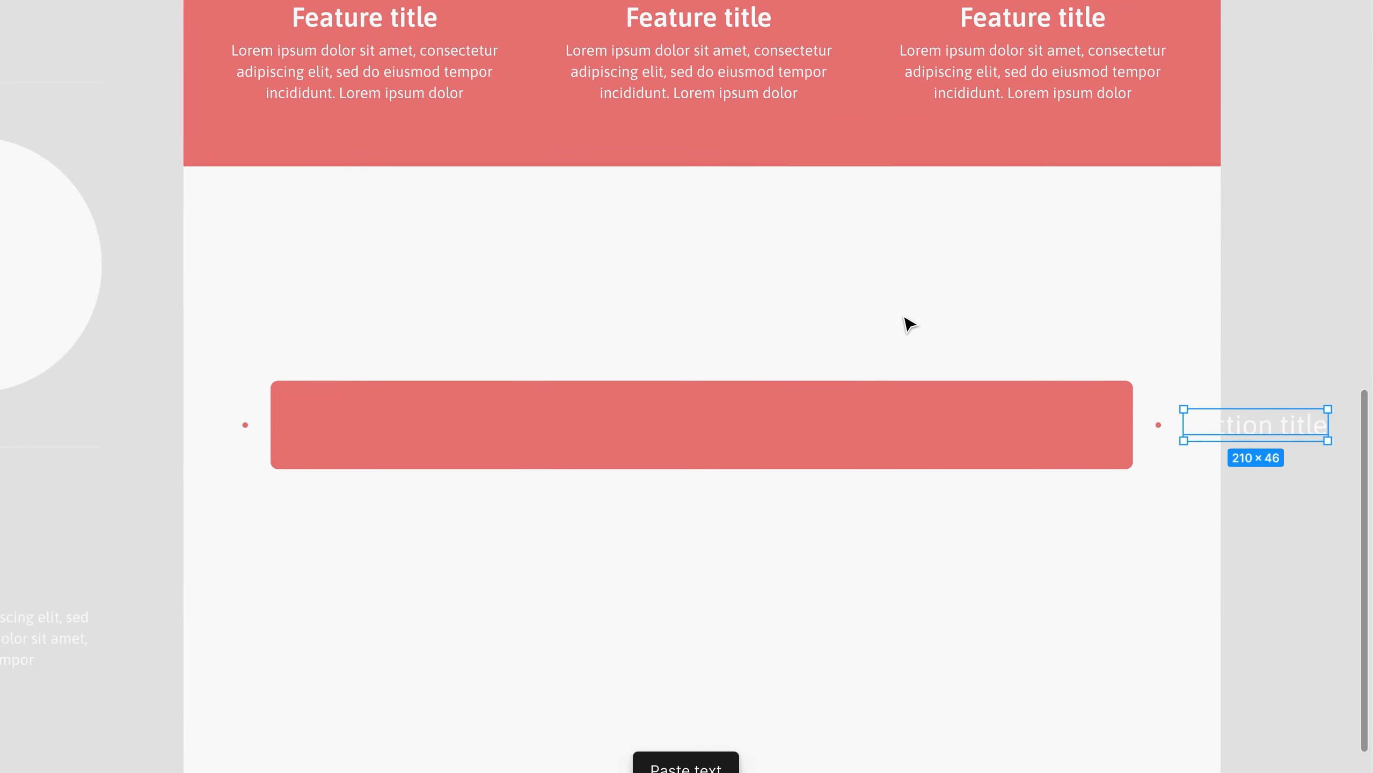
left_click_drag(1197, 422, 768, 336)
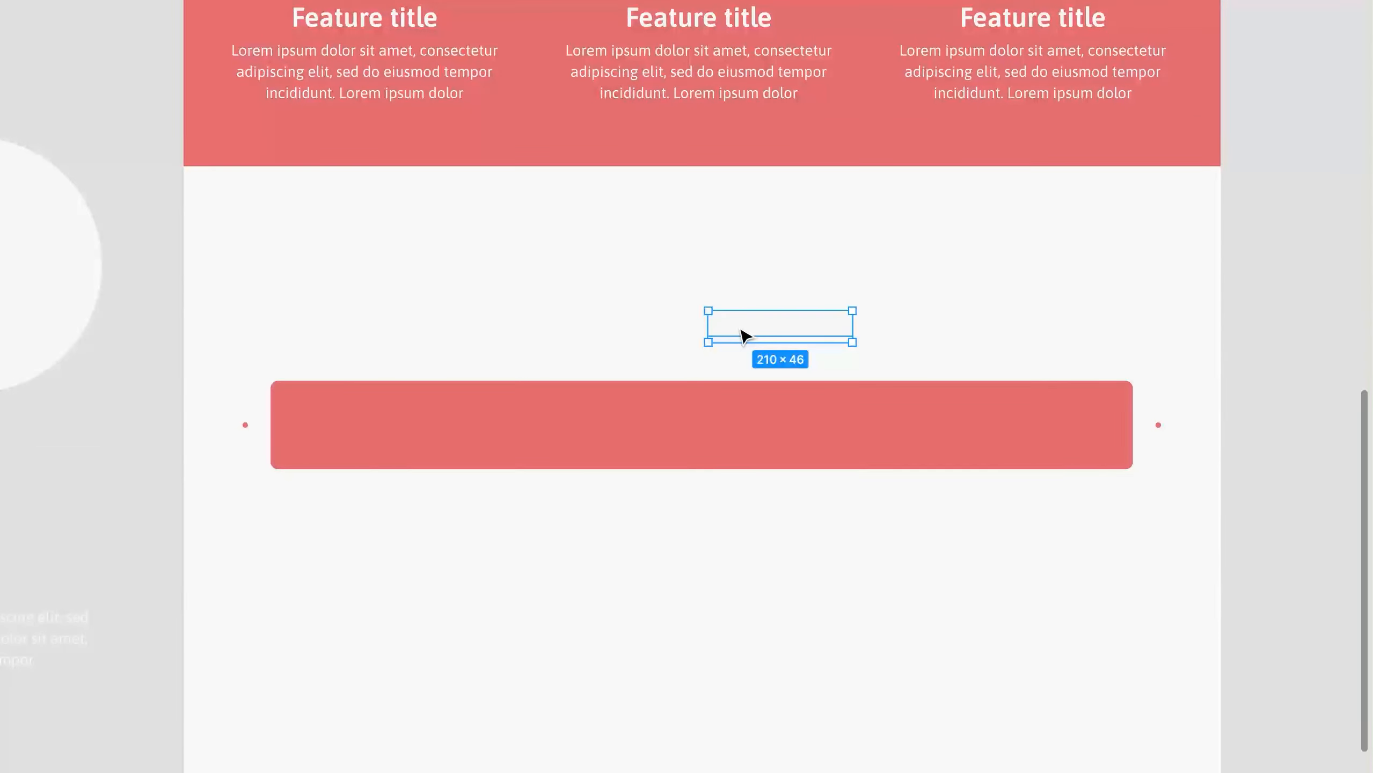
Recolour the copied "Section title" heading with the coral sampled from the bar
key("ctrl+backslash")
scroll(1152, 579, "down", 3)
left_click(1141, 577)
left_click(887, 575)
left_click(680, 433)
left_click(766, 589)
key("ctrl+backslash")
Combine the coral heading and the bar row in a vertical auto layout with centred contents
left_click(801, 328)
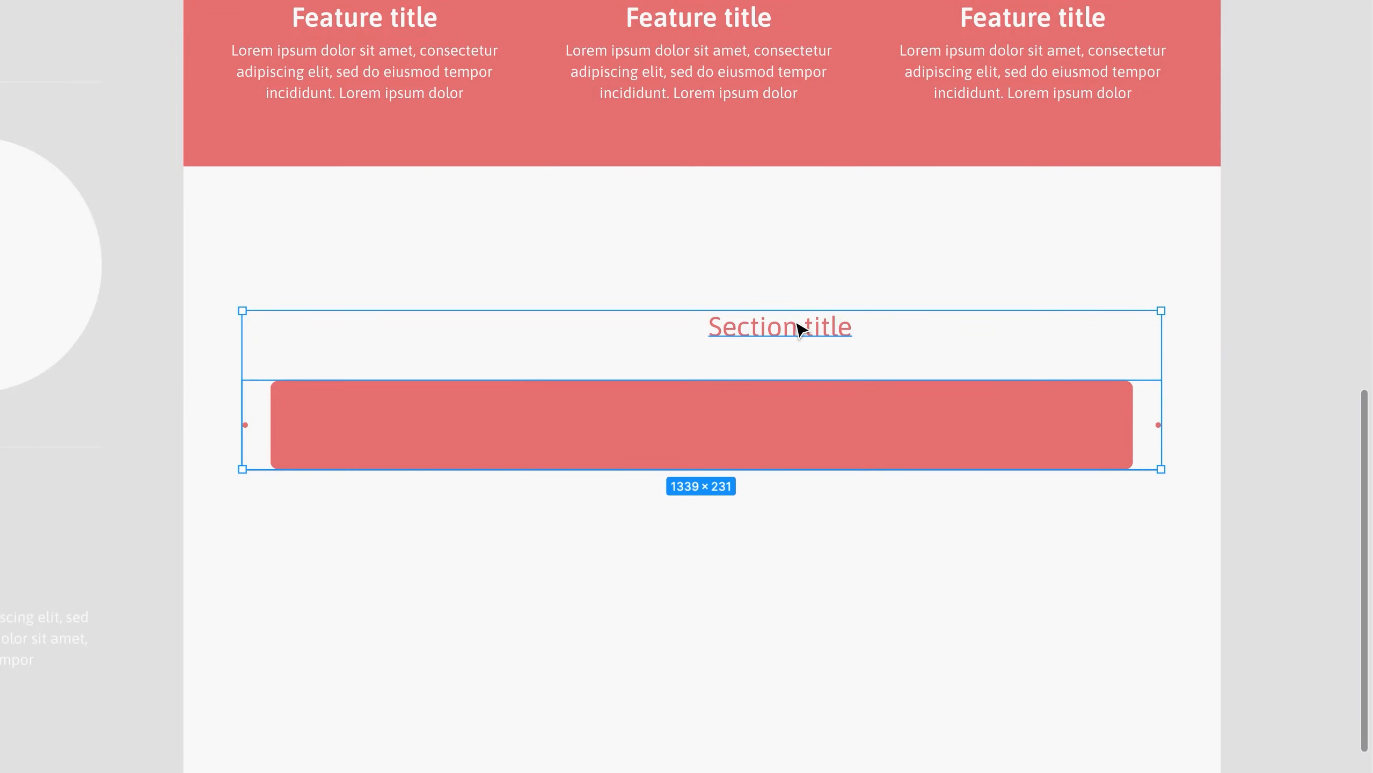
key("ctrl+backslash")
left_click(1163, 481)
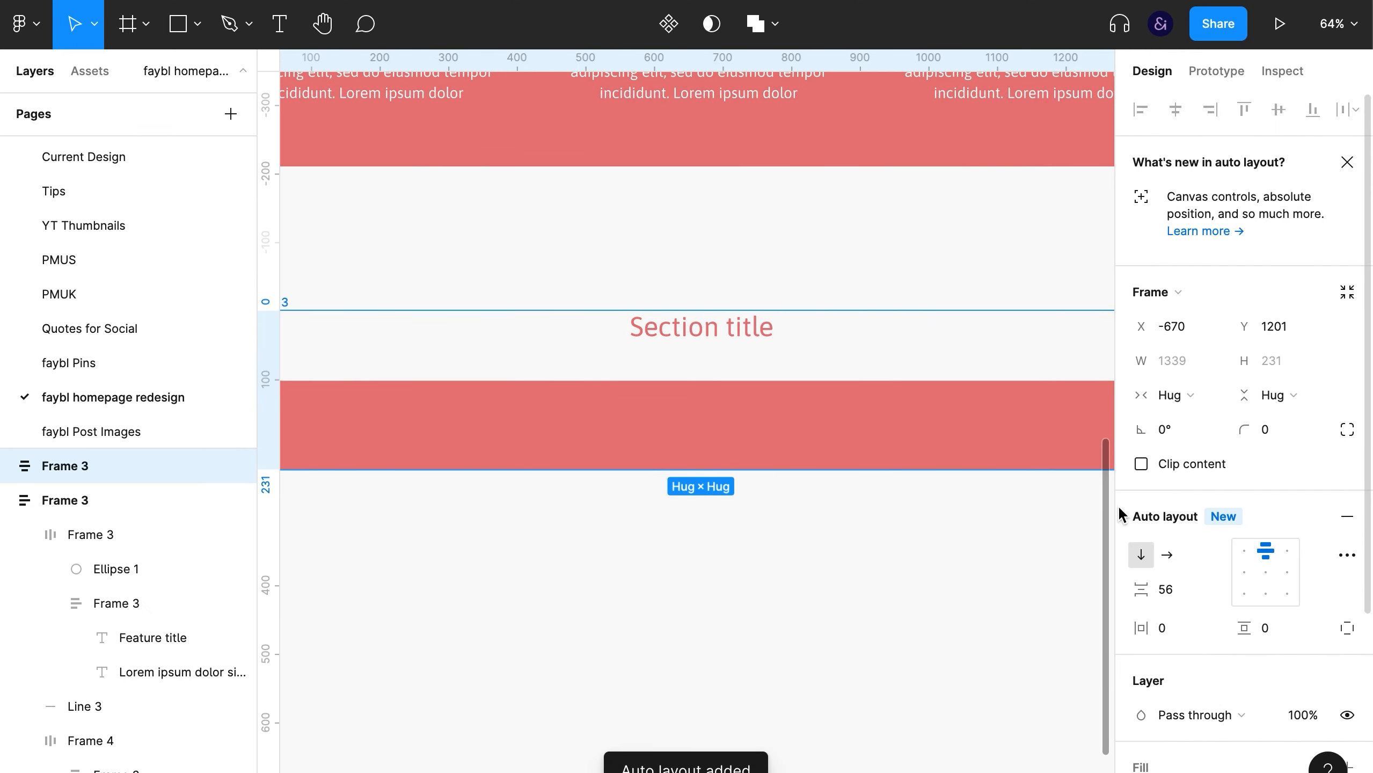
Check the vertical spacing used in the three-card section's auto layout
scroll(1021, 549, "up", 9)
left_click(799, 381)
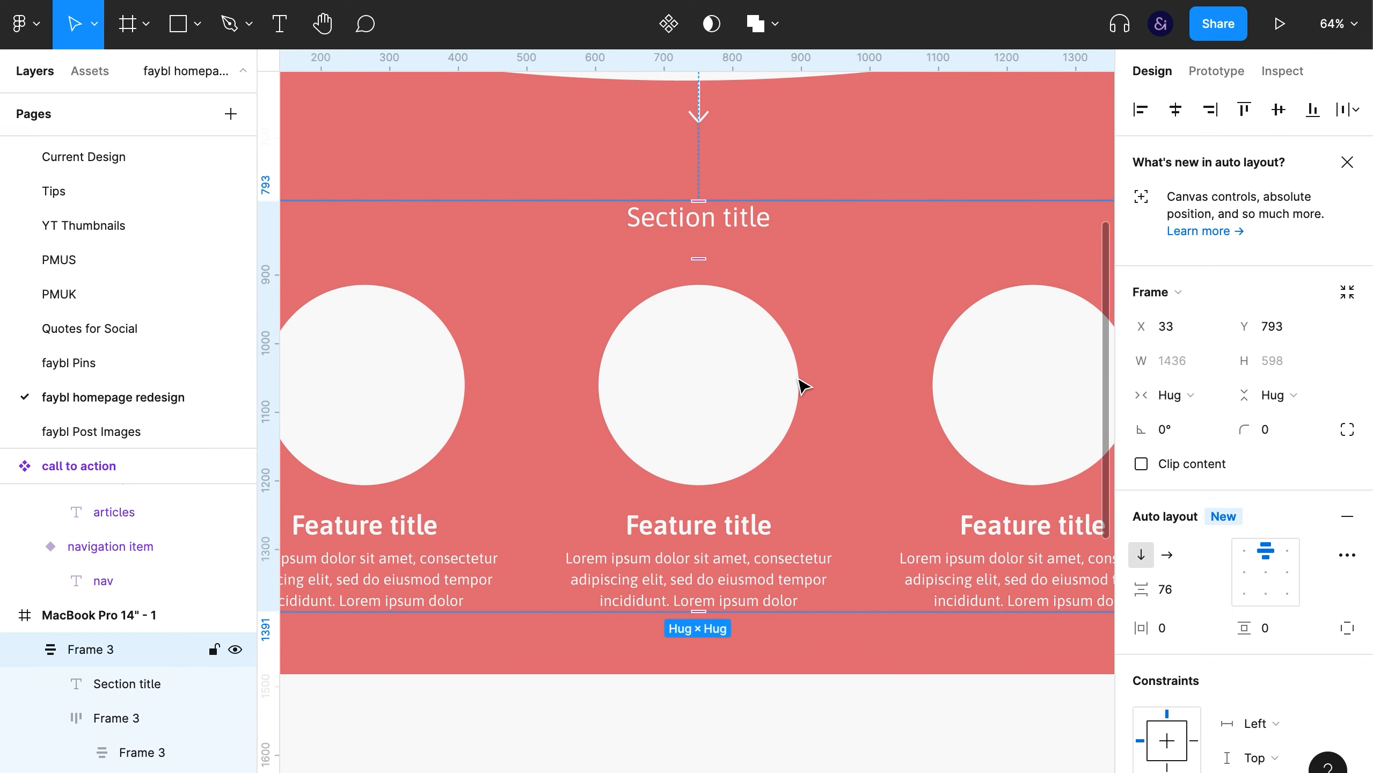
scroll(1034, 628, "down", 7)
left_click(1023, 581)
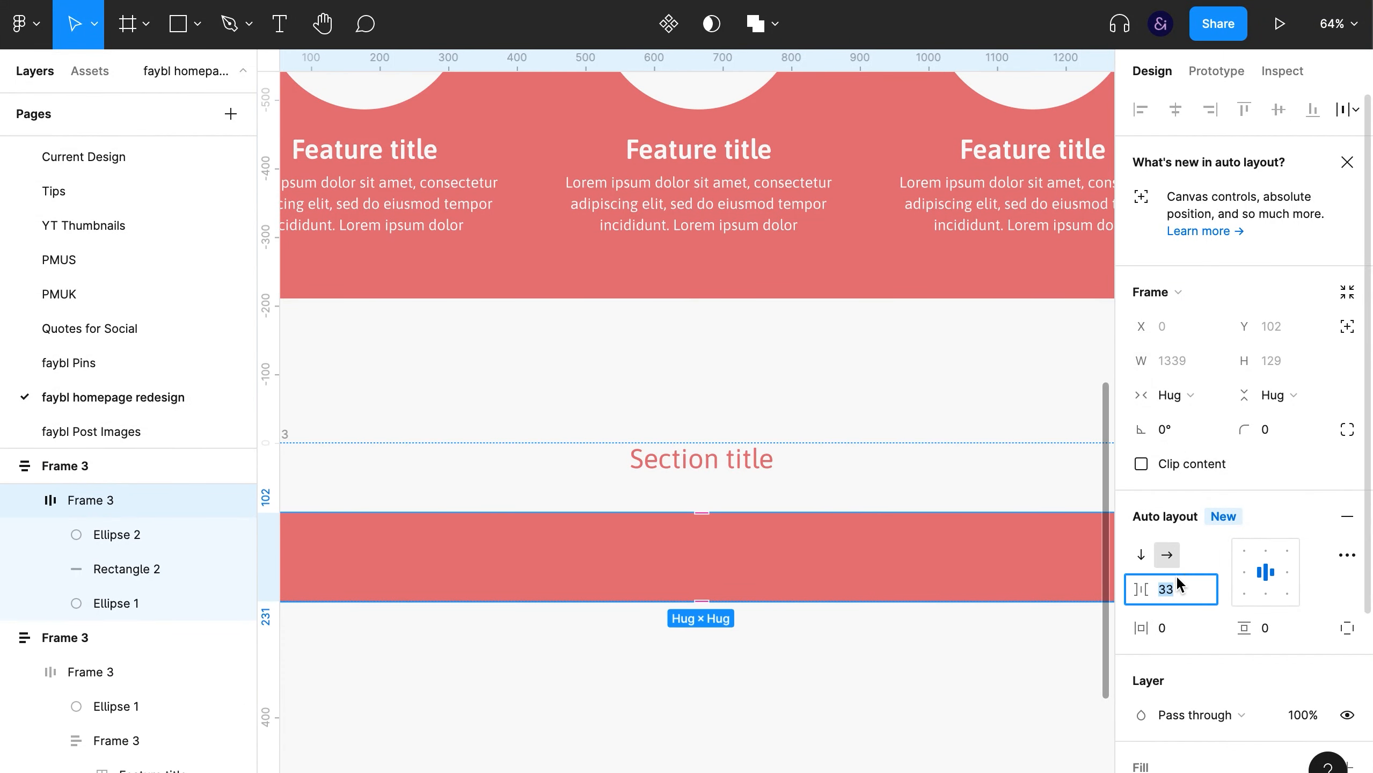
key("Return")
key("super+z")
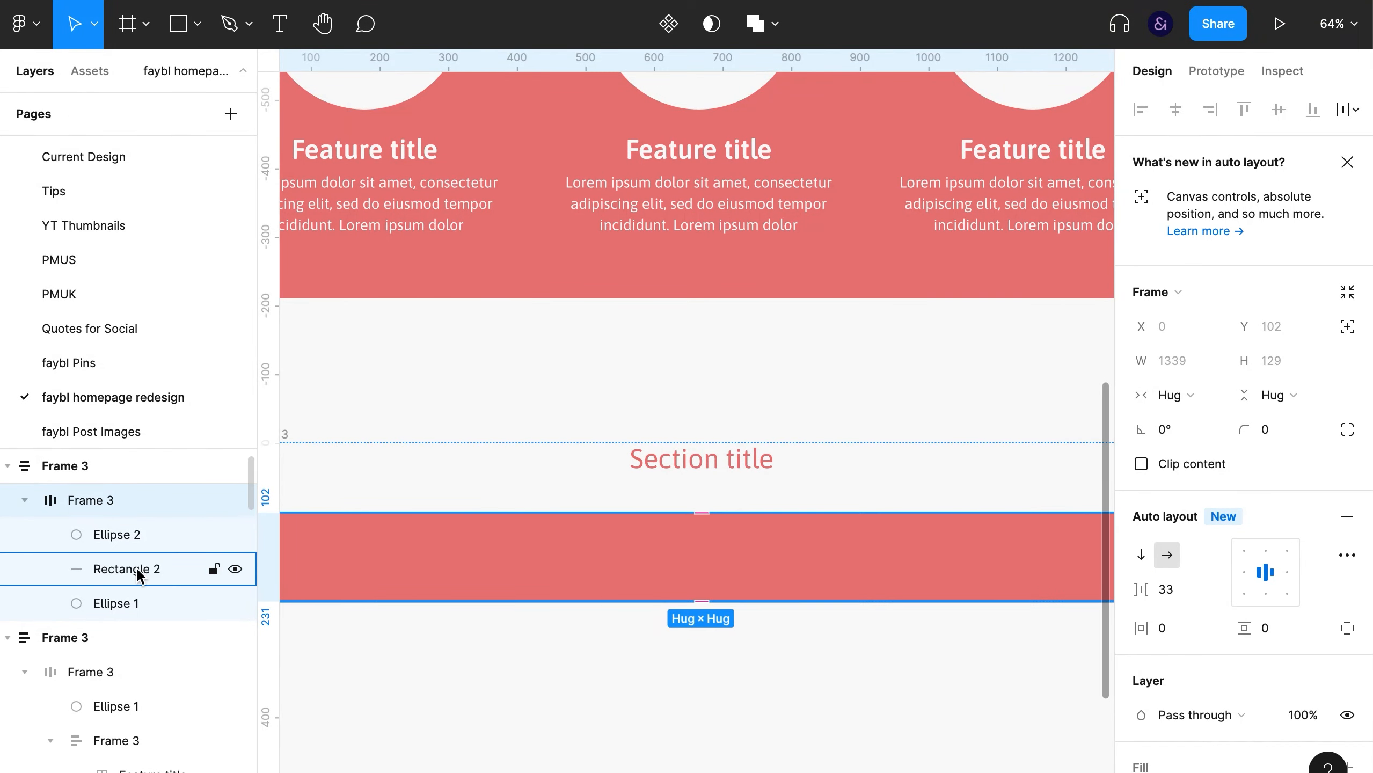
Set the spacing between the coral heading and the bar row to 75
left_click(683, 465)
left_click(138, 465)
left_click(1169, 593)
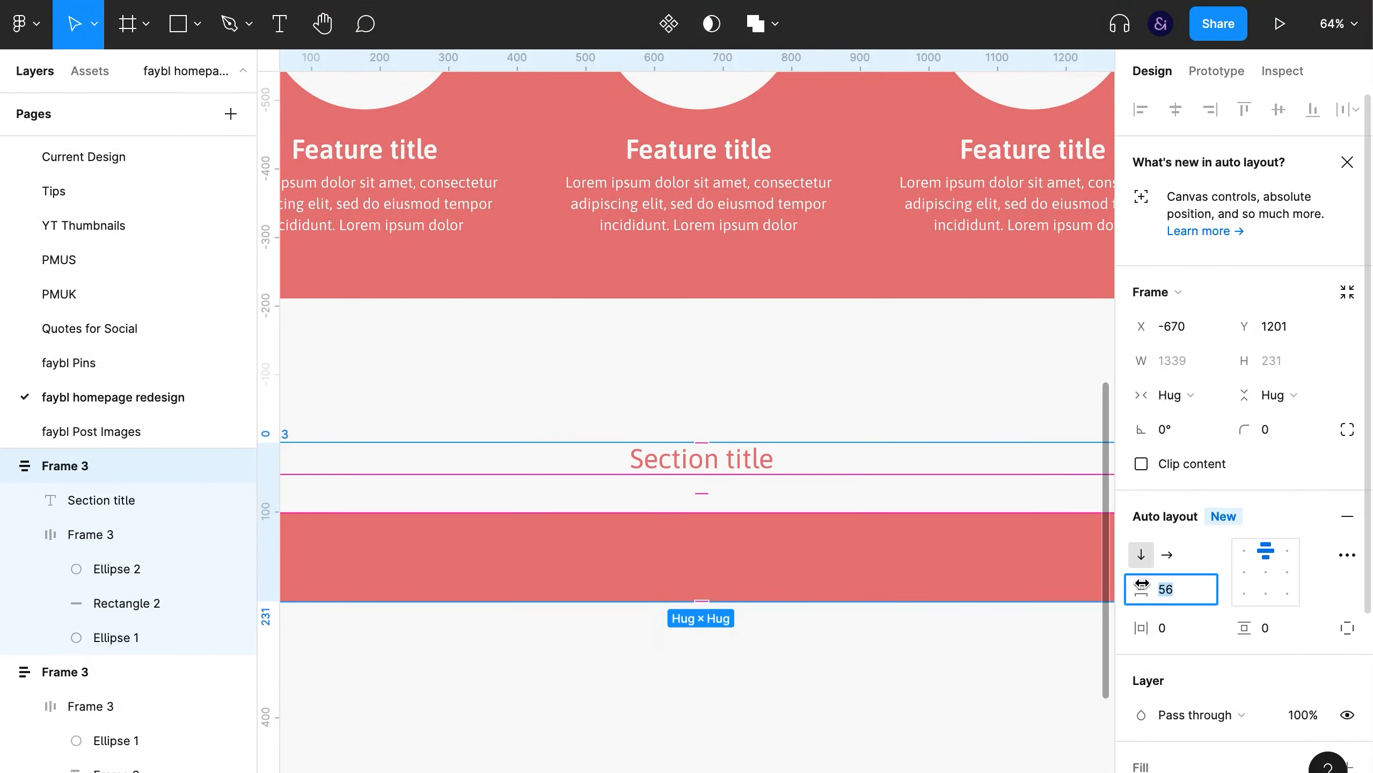
type("75")
key("Return")
left_click(885, 640)
key("super+backslash")
left_click(666, 455)
left_click(255, 434)
key("BackSpace")
key("super+z")
key("super+comma")
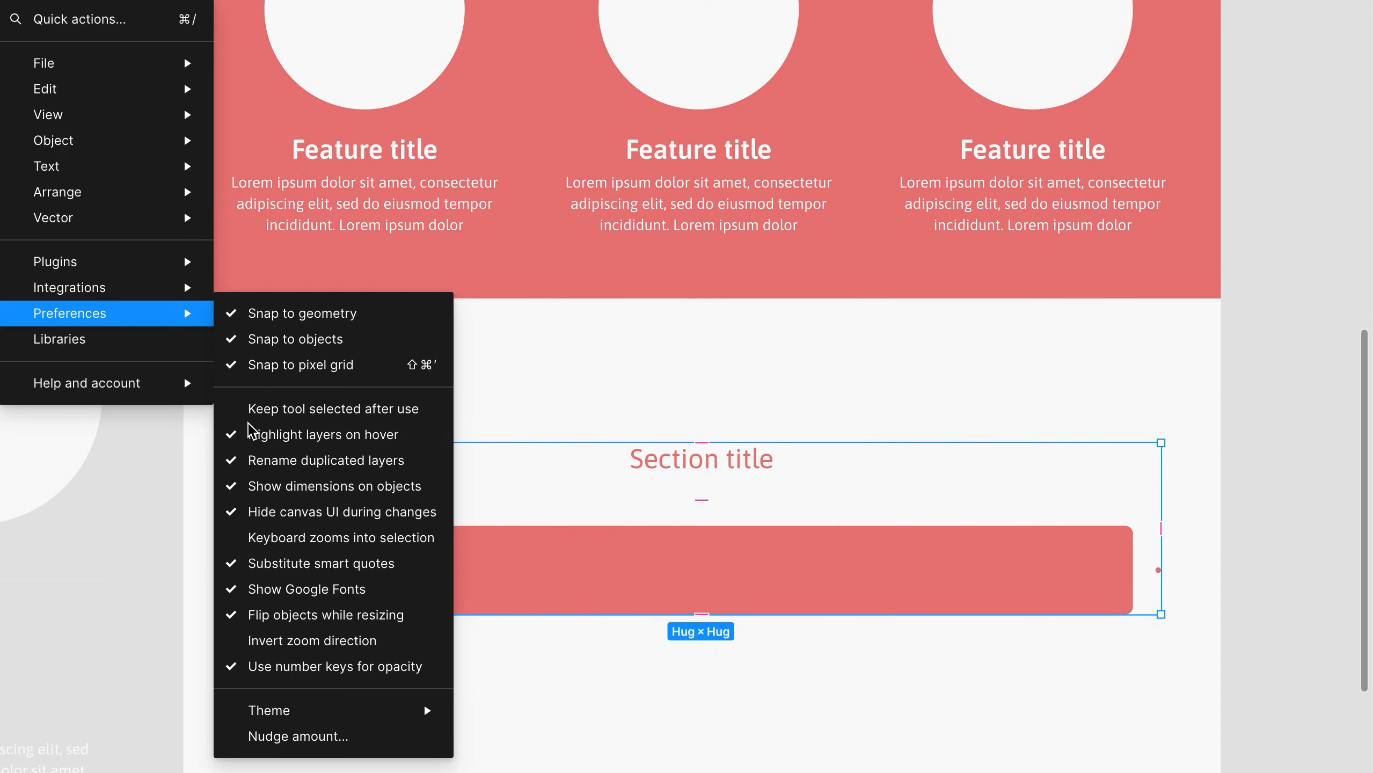
Collapse the loose layer frames and nest the coral heading-and-bar frame inside the MacBook Pro 14" - 1 frame
key("super+backslash")
left_click(7, 500)
left_click(6, 534)
left_click(7, 534)
left_click(7, 534)
left_click(67, 498)
left_click_drag(124, 464, 145, 573)
left_click(529, 367)
Move the coral heading-and-bar section up, closer to the coral background, and review the page spacing
key("super+backslash")
left_click_drag(717, 548, 717, 477)
scroll(797, 624, "up", 5)
scroll(799, 630, "up", 5)
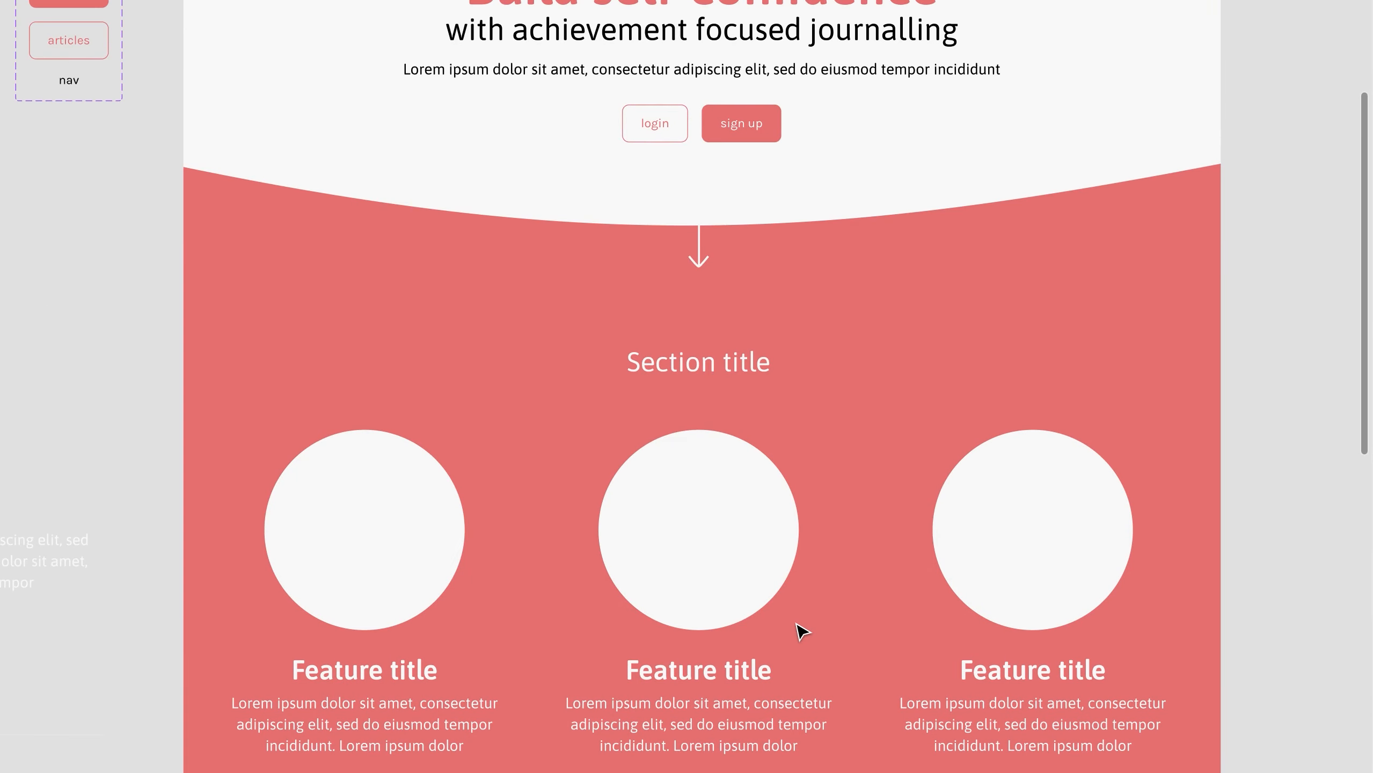
scroll(800, 630, "down", 2)
scroll(800, 630, "down", 6)
scroll(800, 631, "up", 8)
scroll(801, 631, "up", 2)
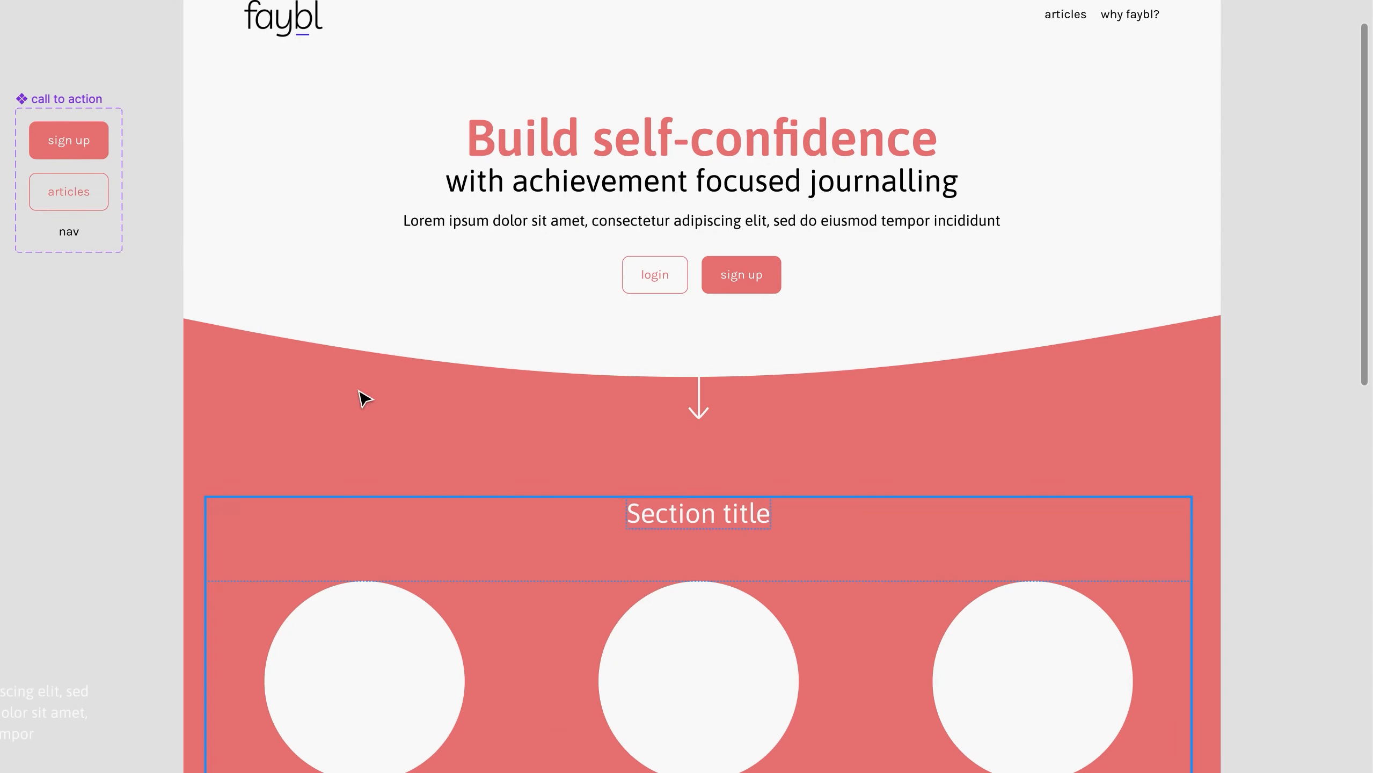
Add an off-white F9F9F9 fill, sampled from the page background, to the Secondary call to action variant
left_click(109, 209)
key("super+backslash")
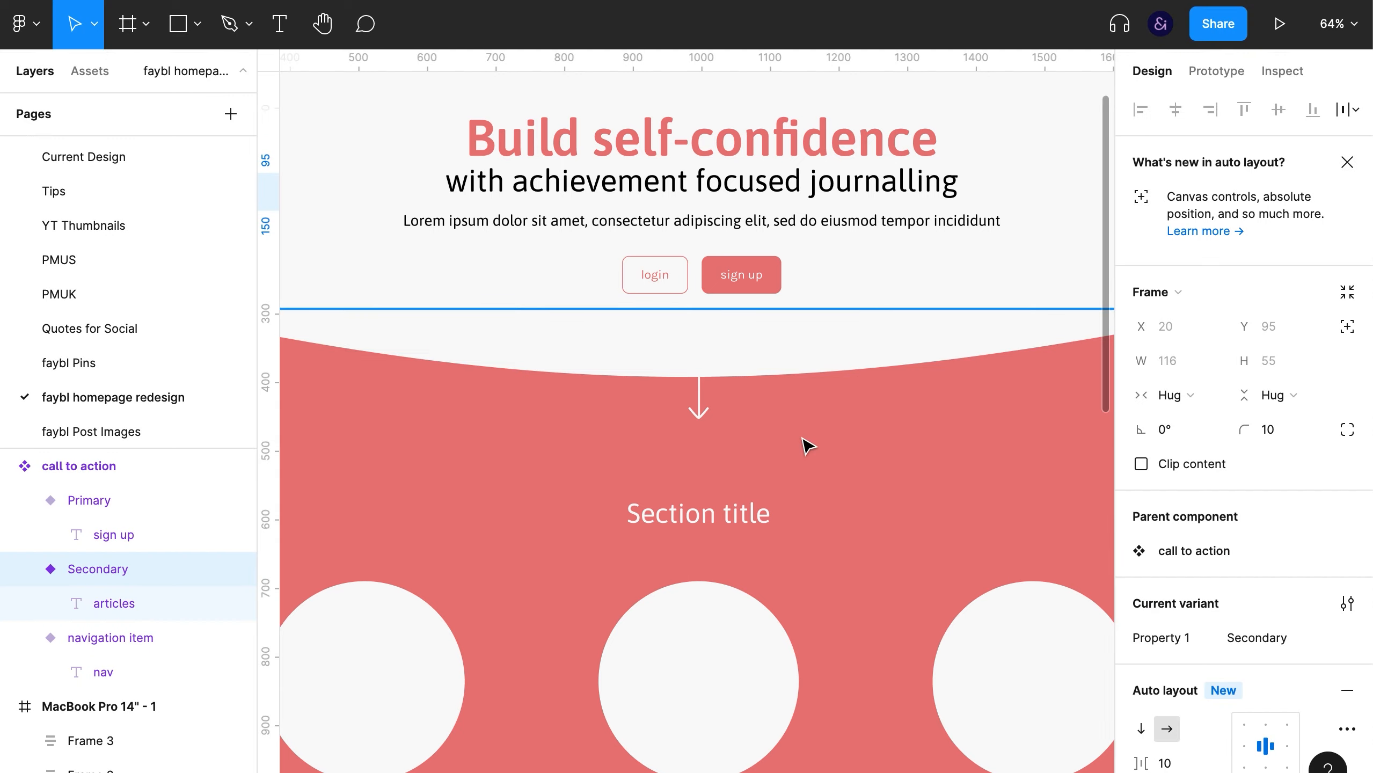
scroll(791, 405, "left", 5)
scroll(791, 404, "up", 2)
scroll(1154, 556, "down", 8)
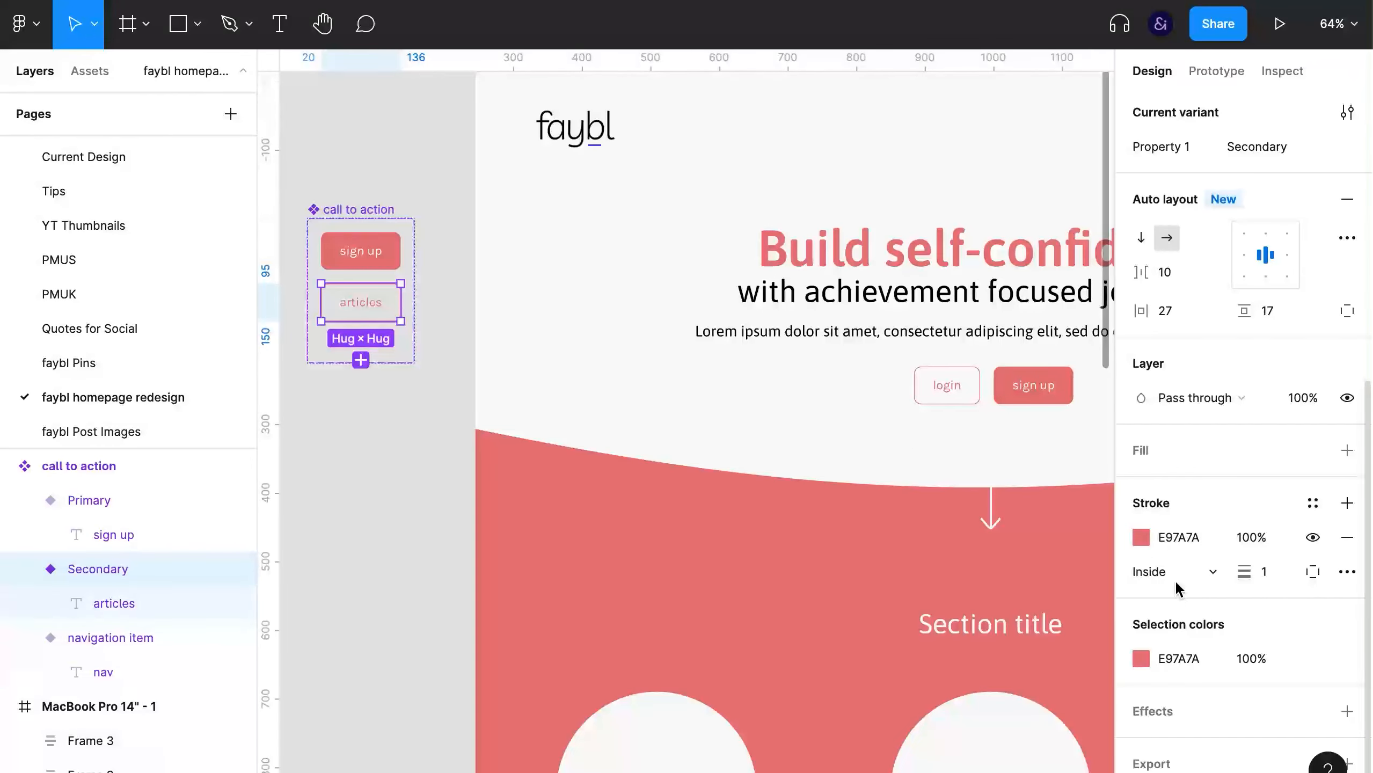
left_click(1155, 455)
left_click(1142, 485)
left_click(886, 577)
left_click(717, 396)
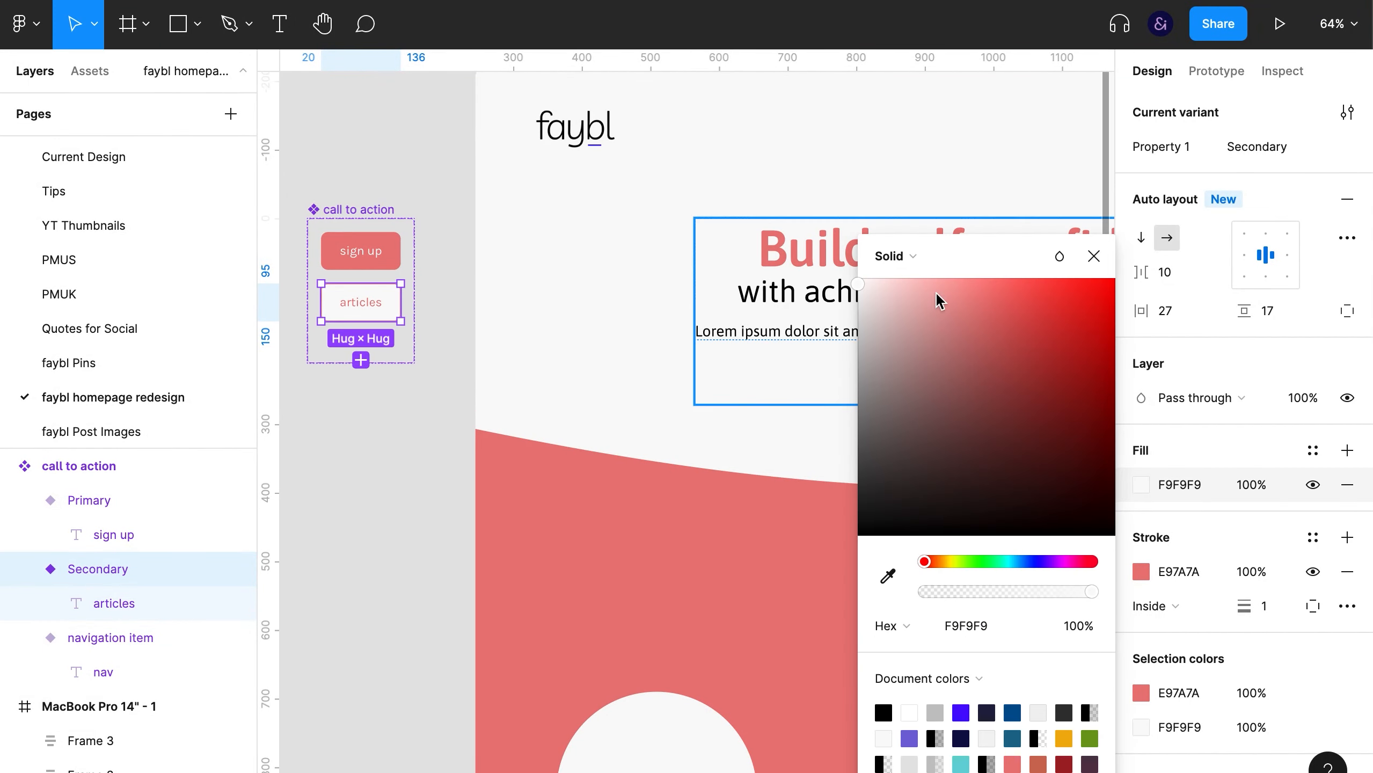
left_click(821, 380)
key("Escape")
left_click_drag(699, 487, 548, 236)
left_click_drag(729, 499, 735, 311)
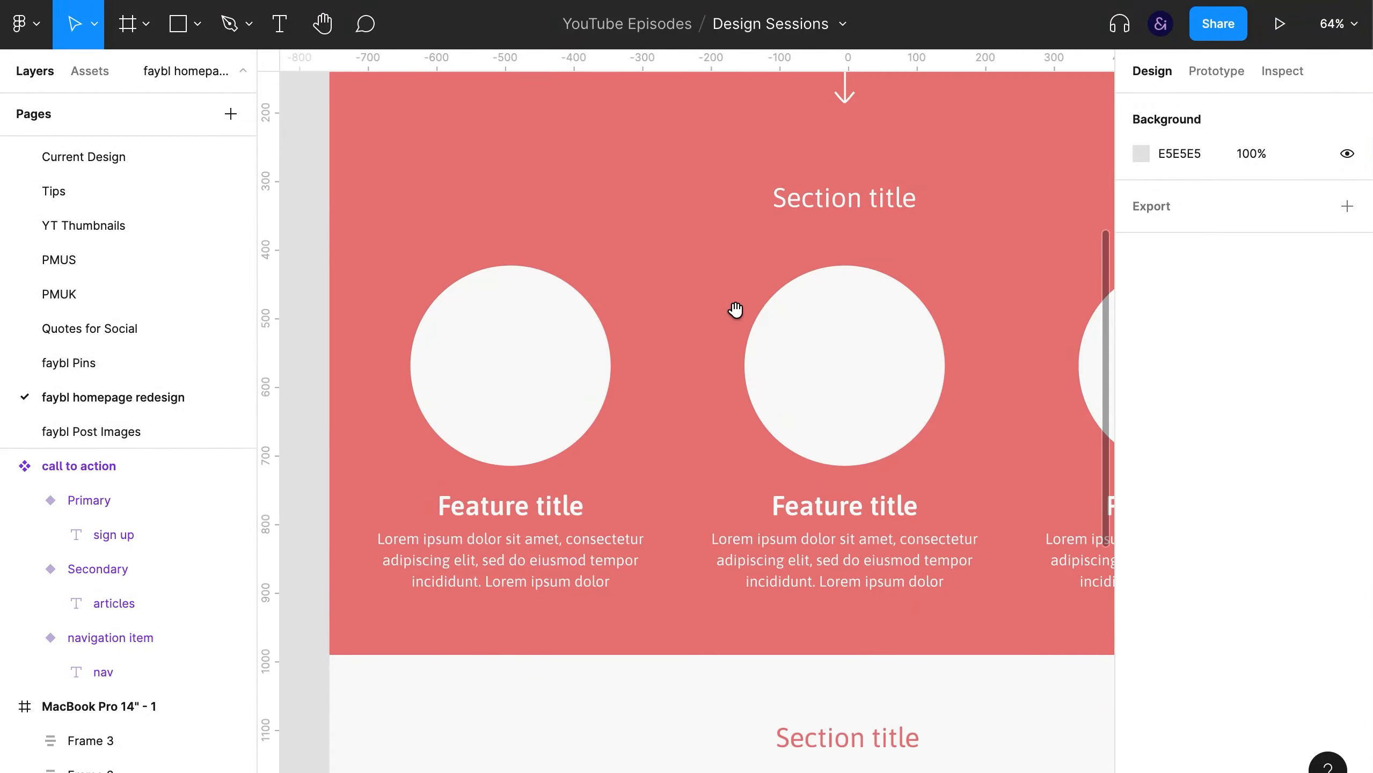
Place a copy of the hero's login button near the lower edge of the coral feature section
left_click_drag(804, 454, 739, 350)
scroll(744, 359, "down", 4)
scroll(751, 262, "up", 3)
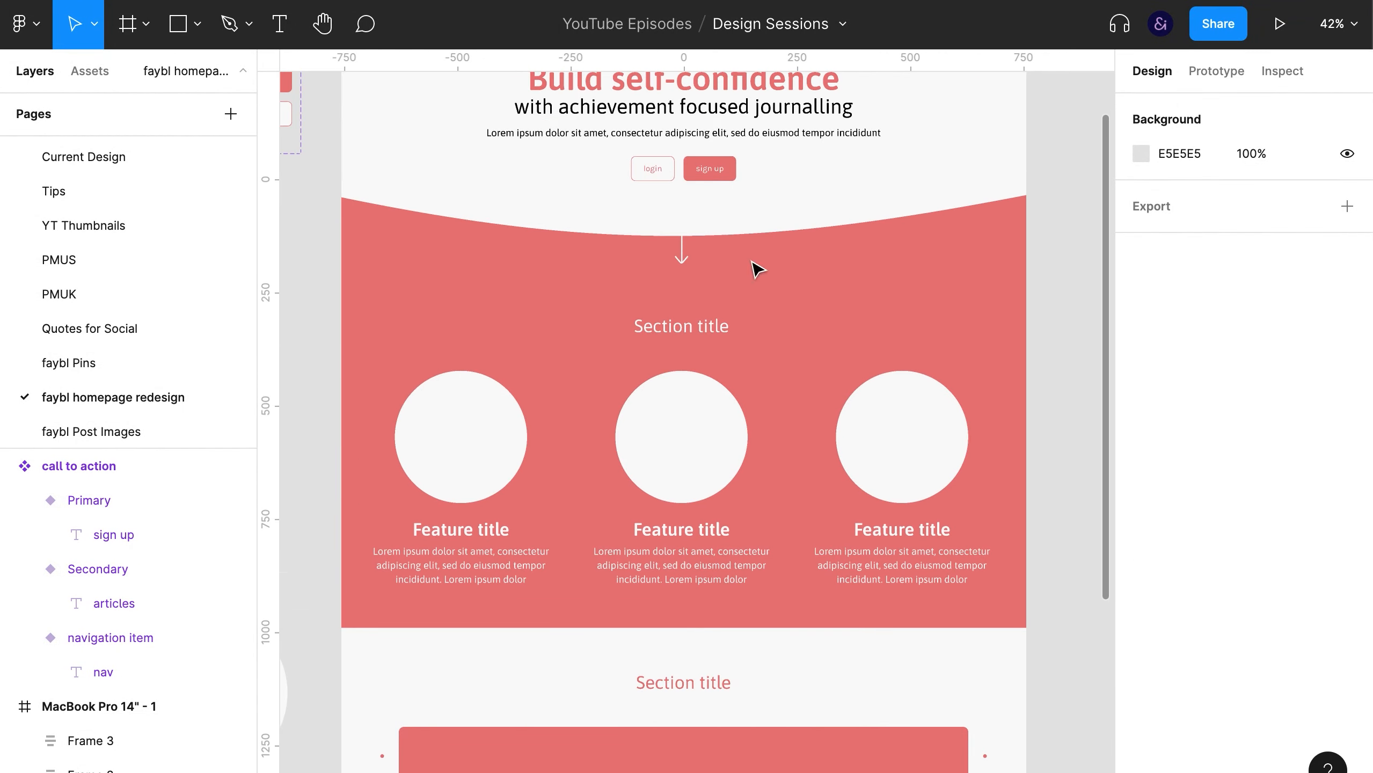
left_click(672, 167)
double_click(662, 170)
double_click(661, 169)
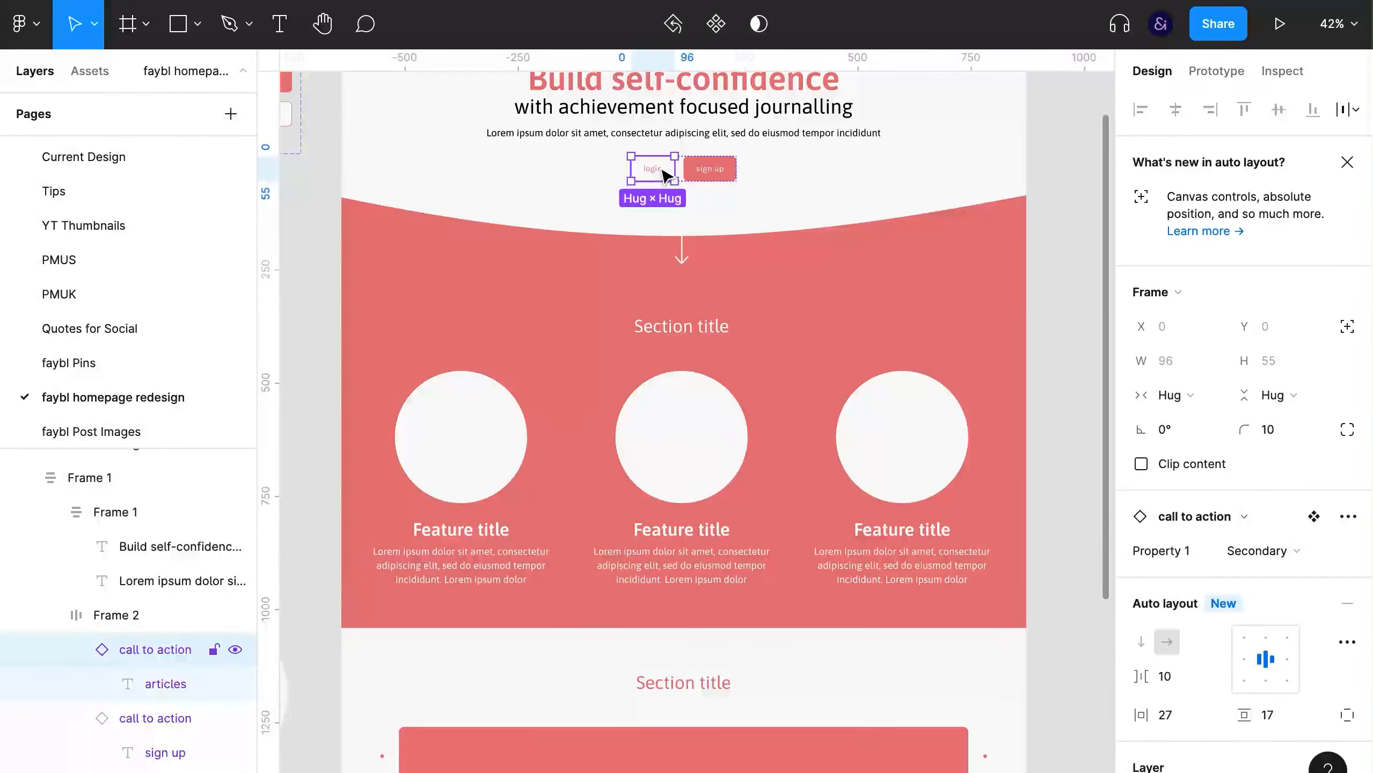
left_click_drag(734, 427, 770, 652)
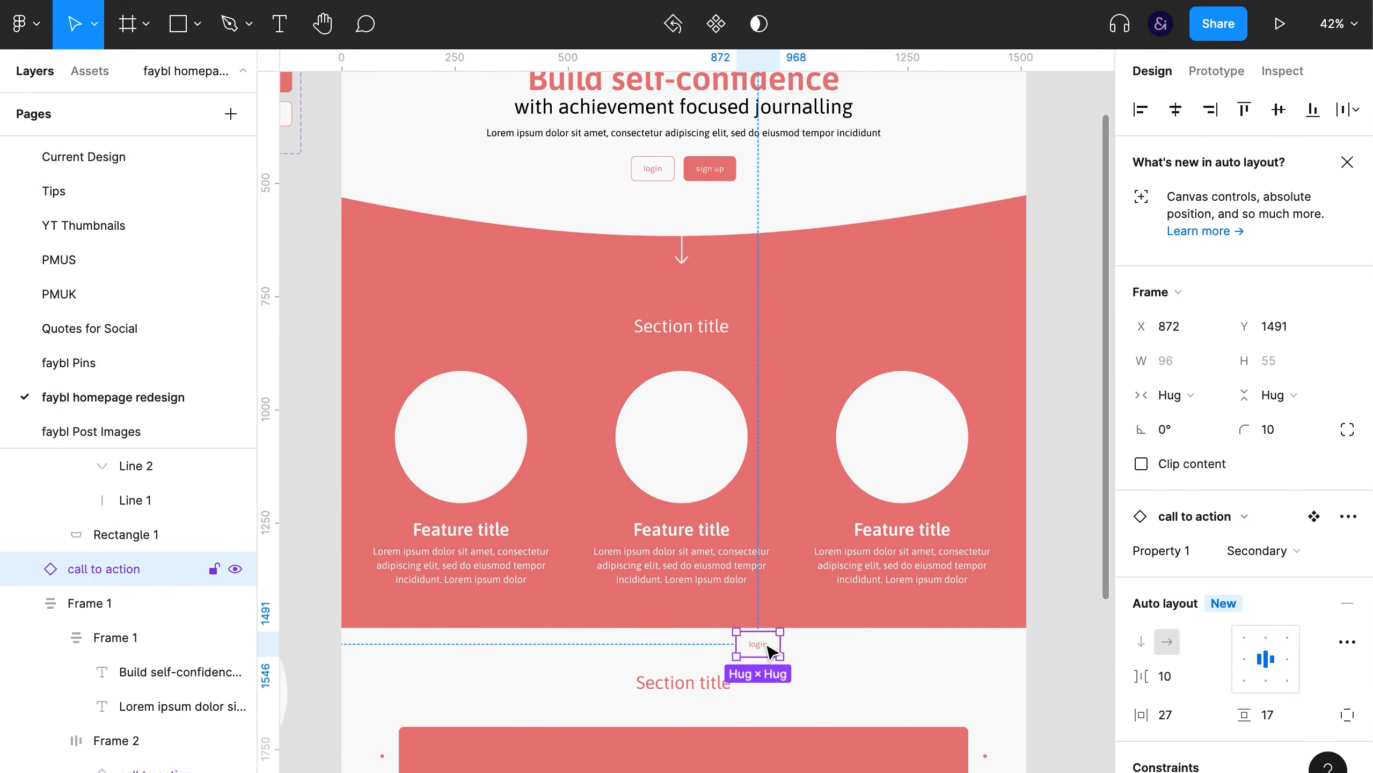
Bring the copied login button to the front and centre it horizontally across the coral section's lower edge
right_click(770, 652)
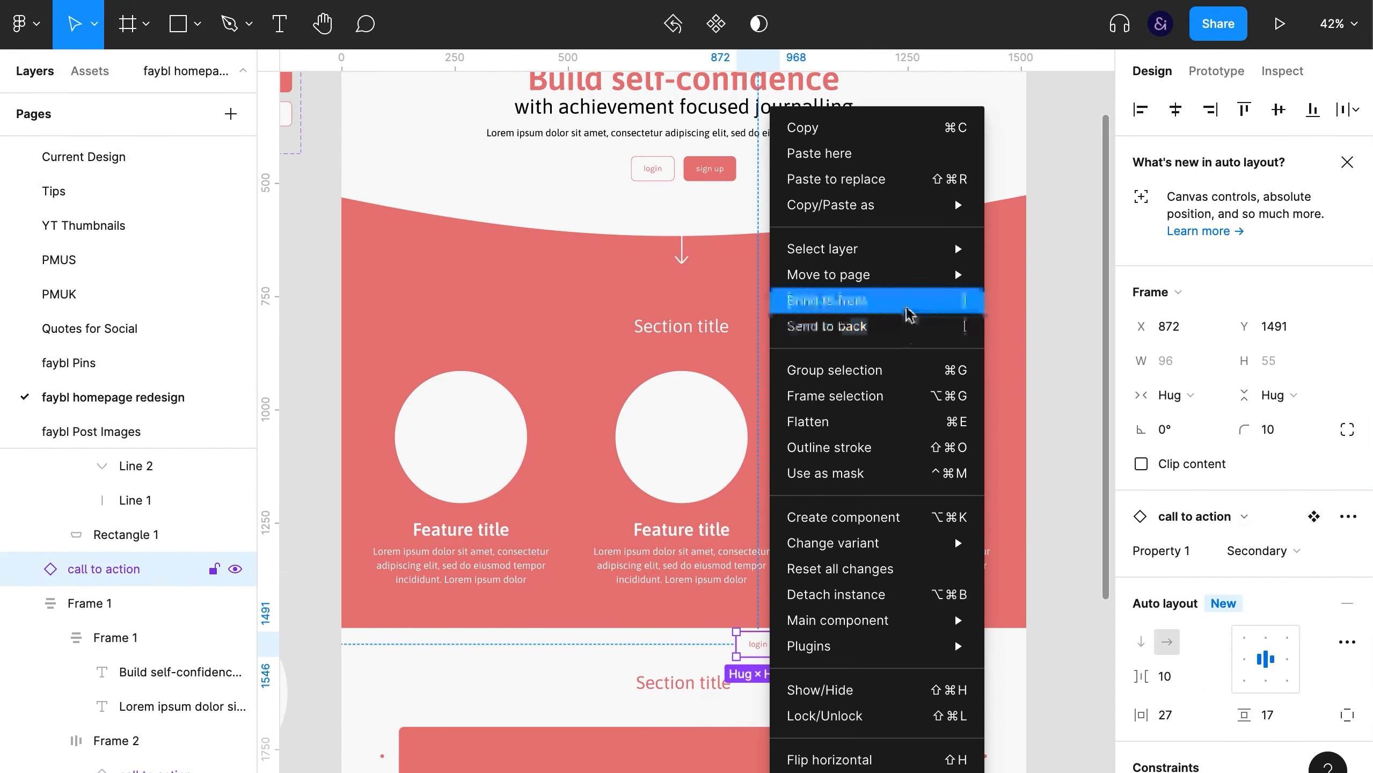
left_click(907, 308)
left_click(1179, 113)
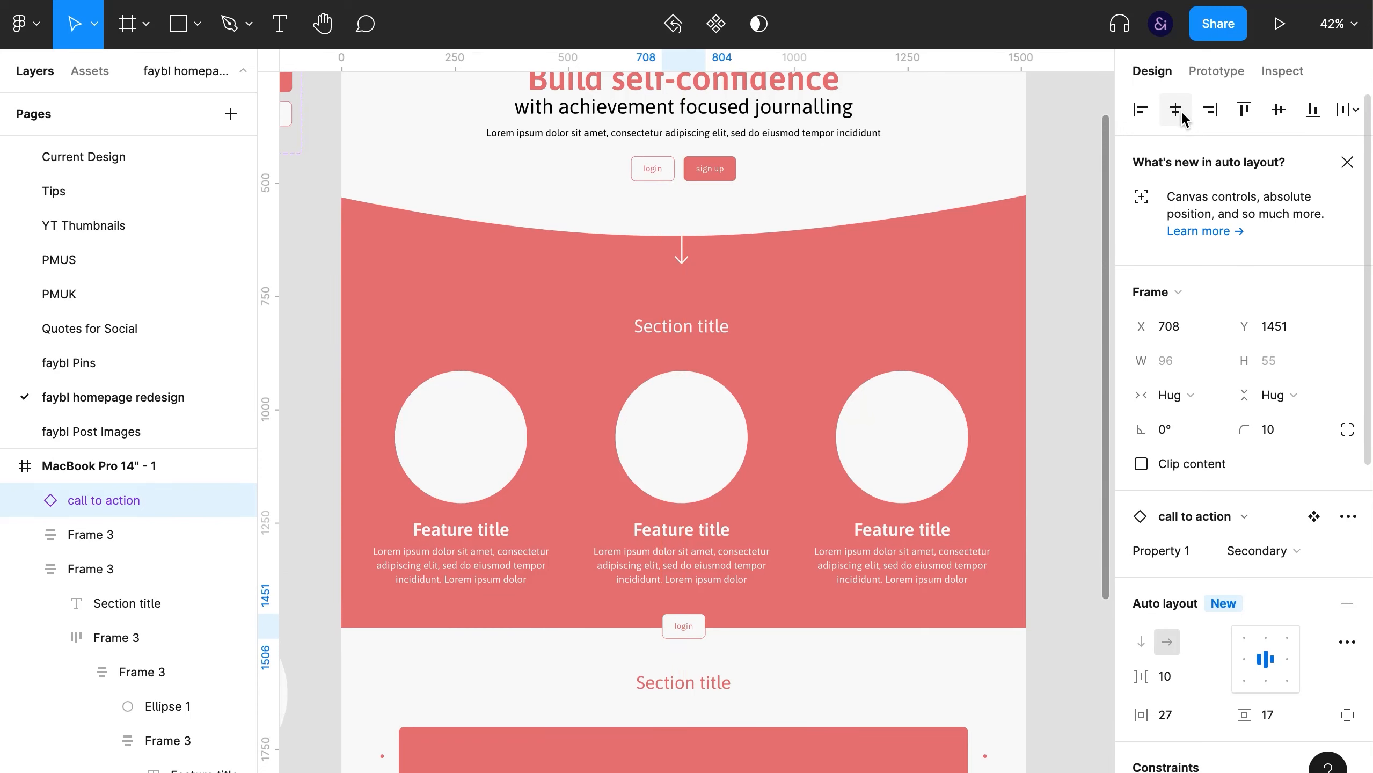
Relabel the copied button "call to action" and centre it horizontally on the page again
key("super+backslash")
key("plus")
key("minus")
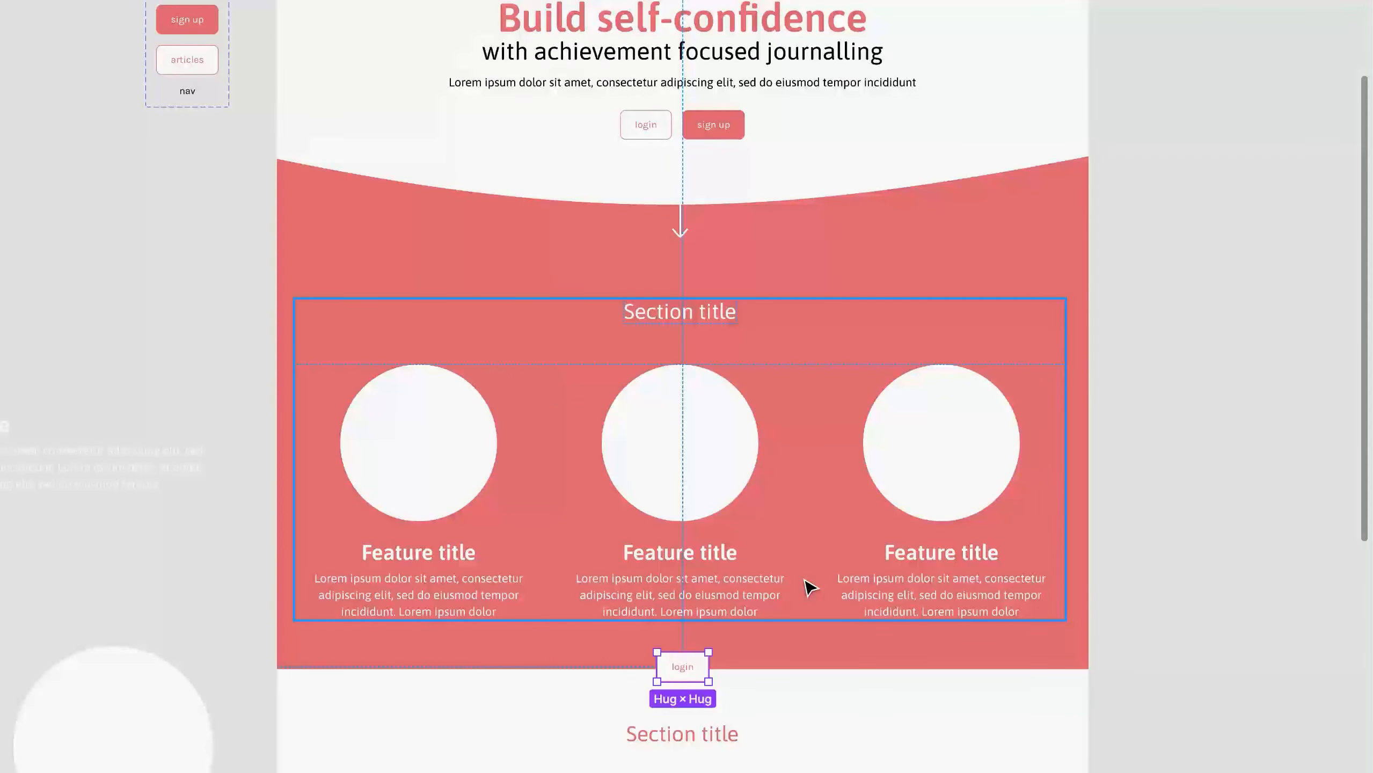
scroll(805, 579, "down", 8)
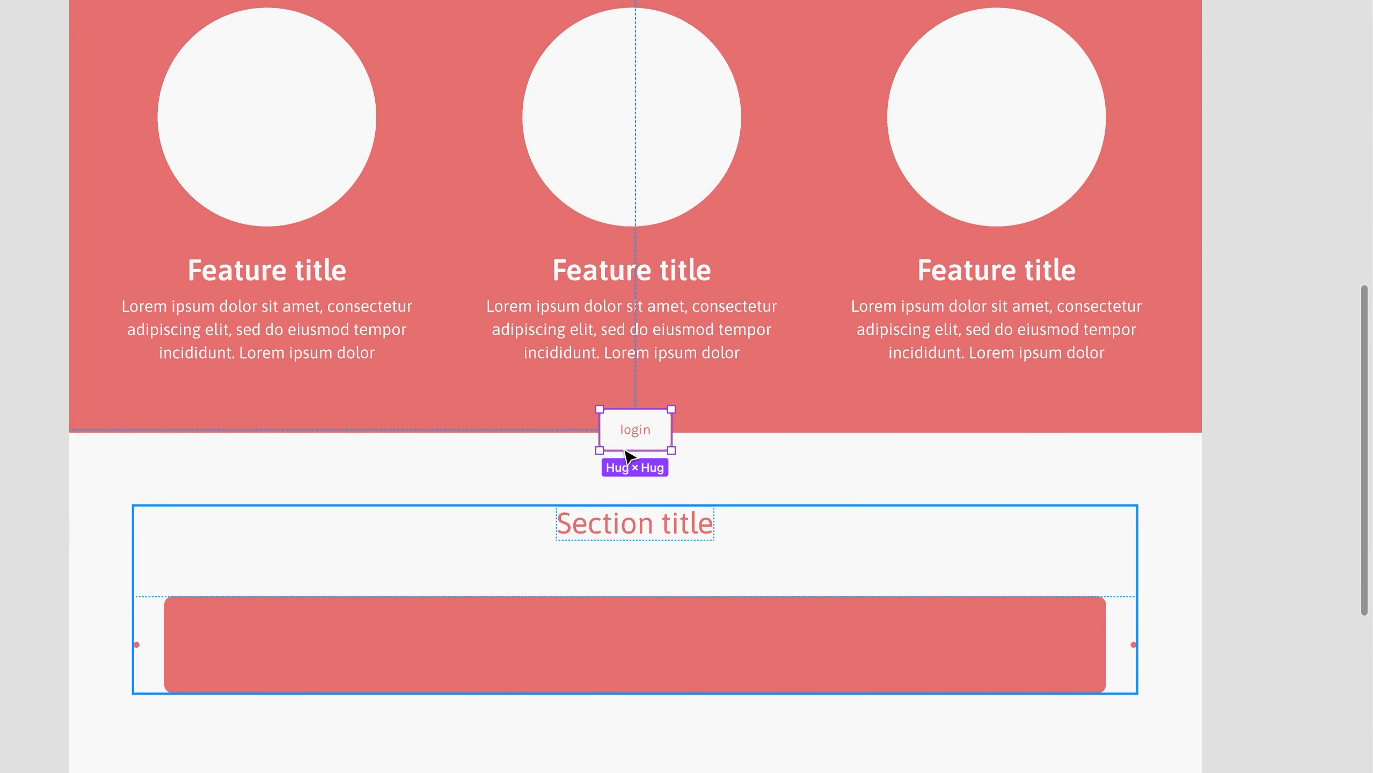
double_click(636, 429)
type("call to actio")
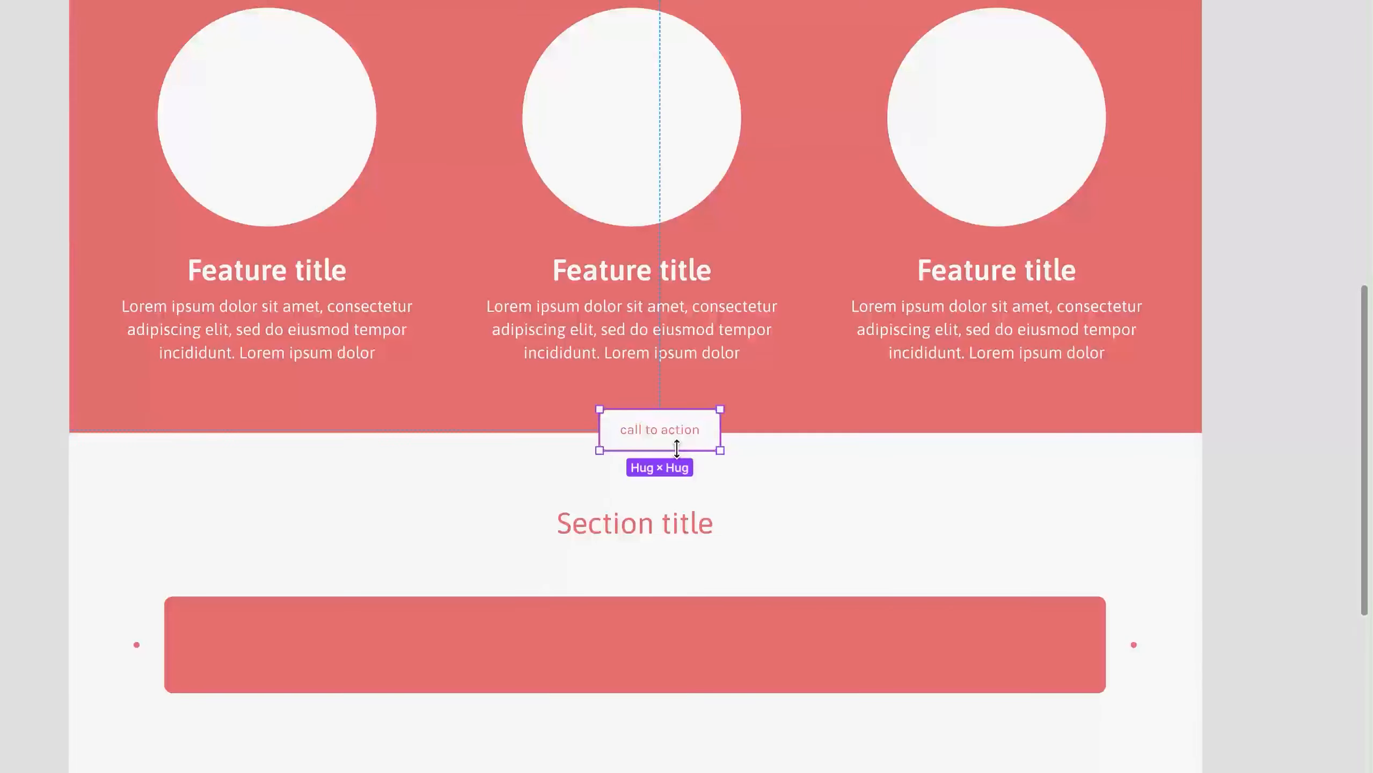
key("super+backslash")
left_click(1178, 110)
key("super+backslash")
left_click(959, 534)
key("Escape")
left_click(1005, 593)
Nudge the hero text and buttons block down by 30
scroll(1215, 605, "up", 6)
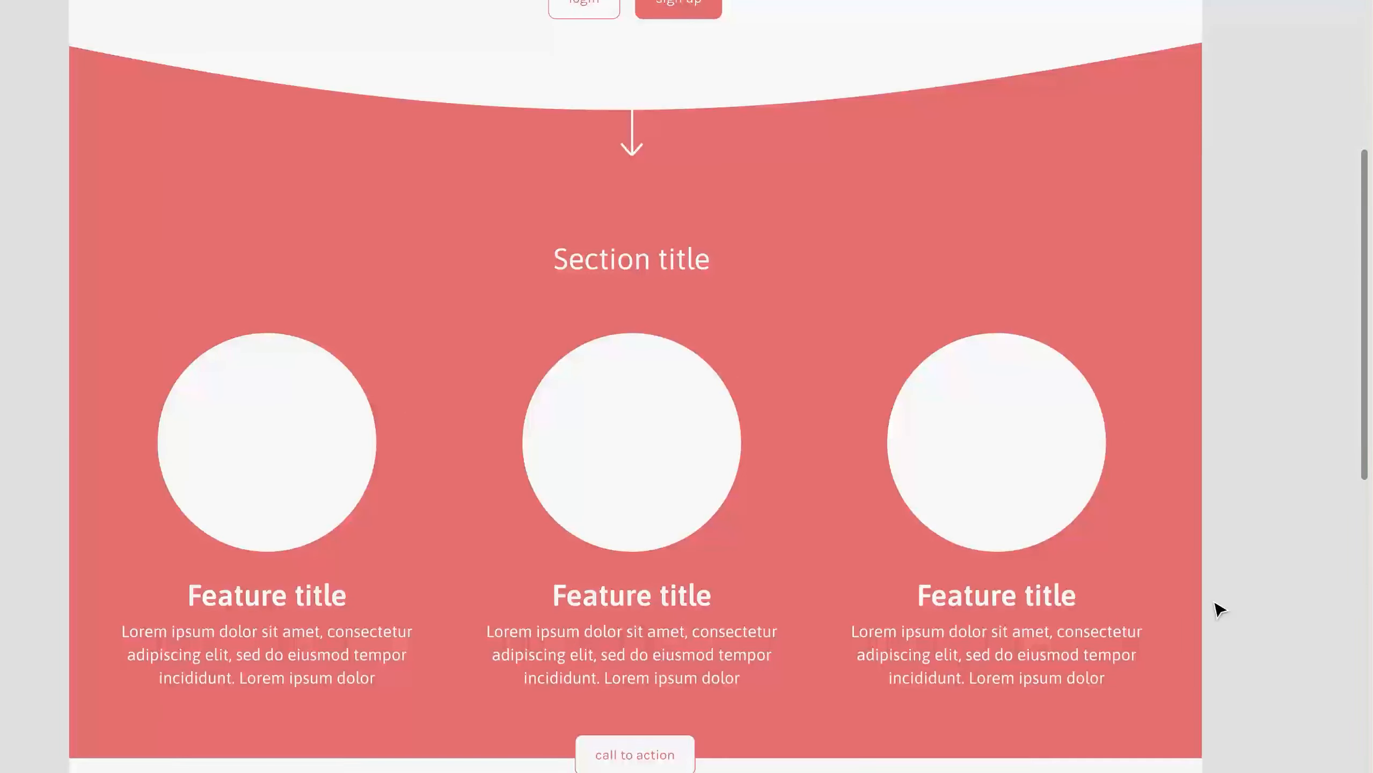
scroll(1219, 609, "up", 7)
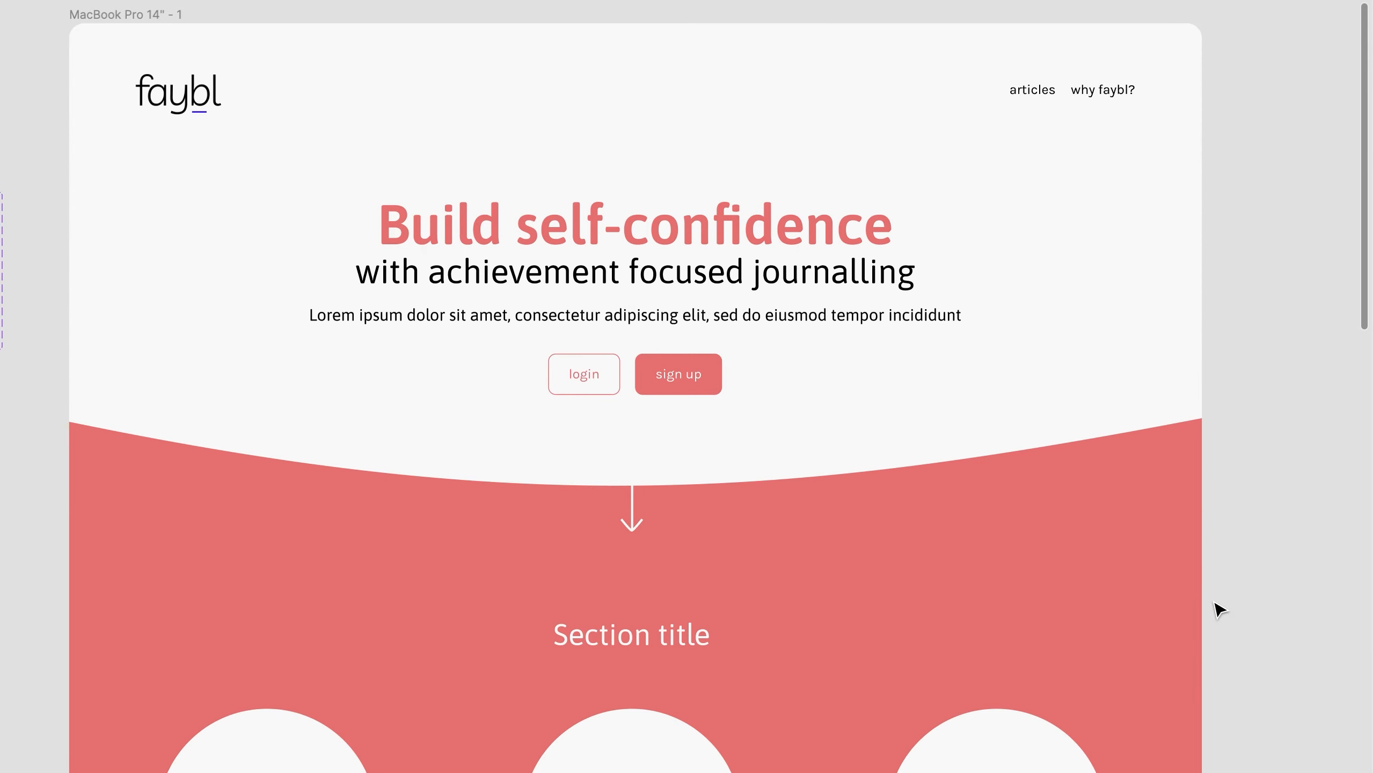
scroll(1216, 604, "down", 12)
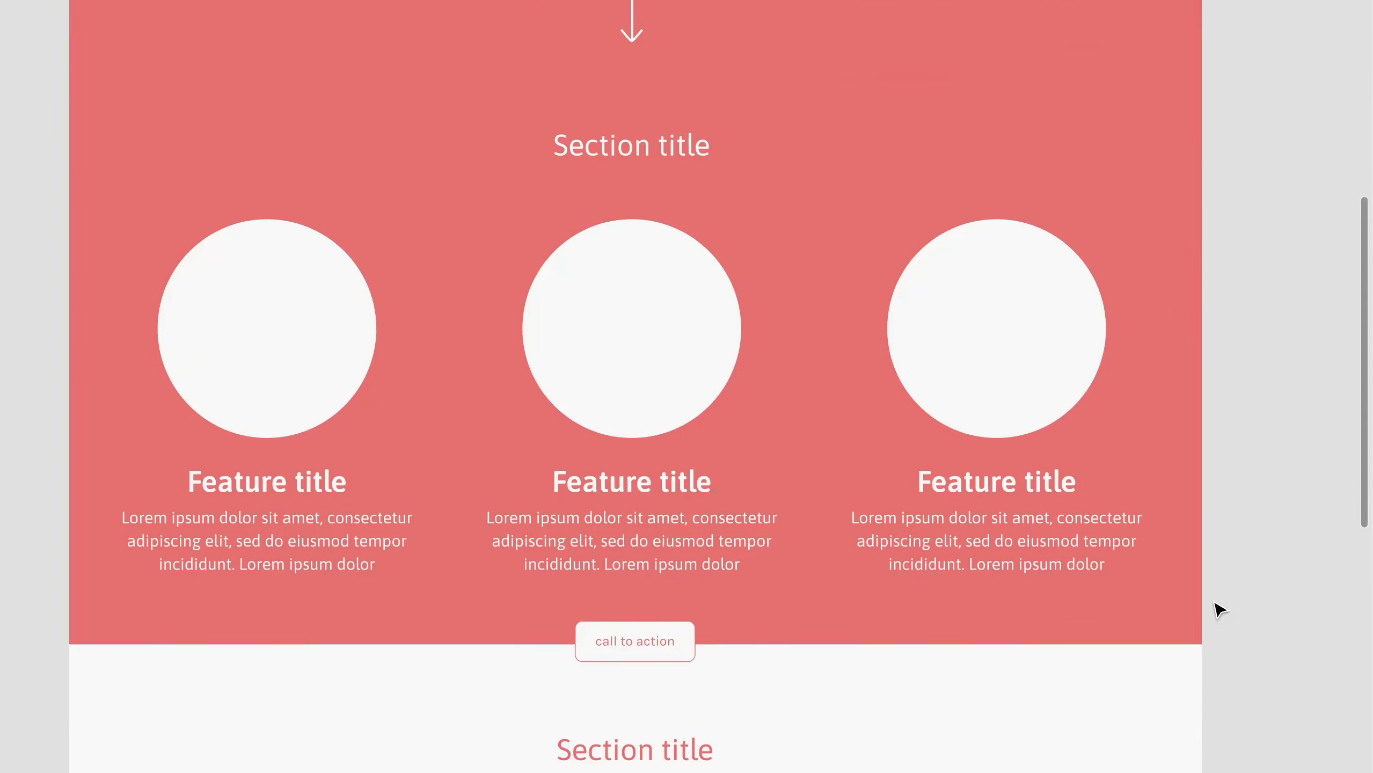
scroll(1220, 610, "down", 4)
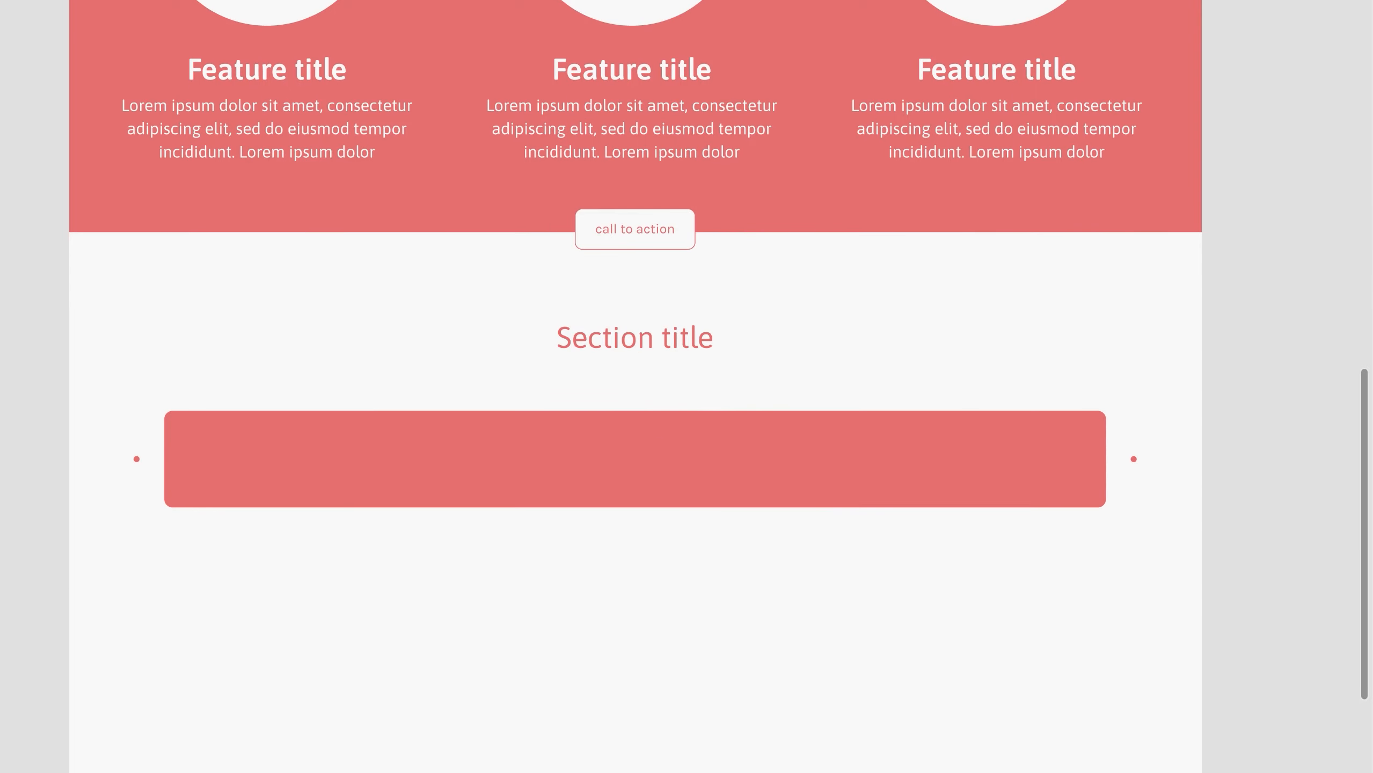
scroll(649, 395, "up", 16)
left_click(883, 381)
key("shift+Down")
key("shift+Down")
key("shift+Down")
left_click(1247, 539)
Move the coral background, feature cards, call to action button and heading-and-bar section down together, away from the hero
scroll(1248, 540, "down", 6)
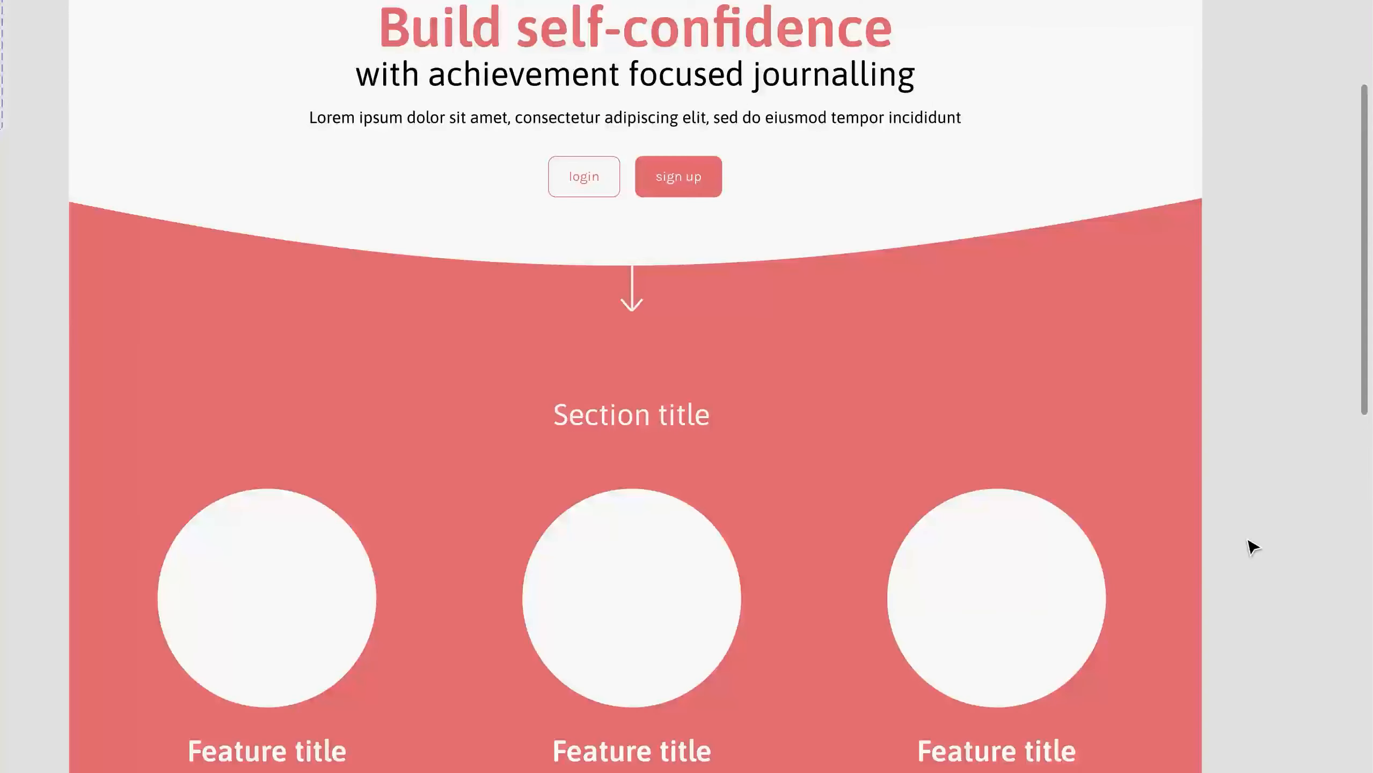
scroll(1247, 539, "down", 5)
scroll(1250, 545, "up", 4)
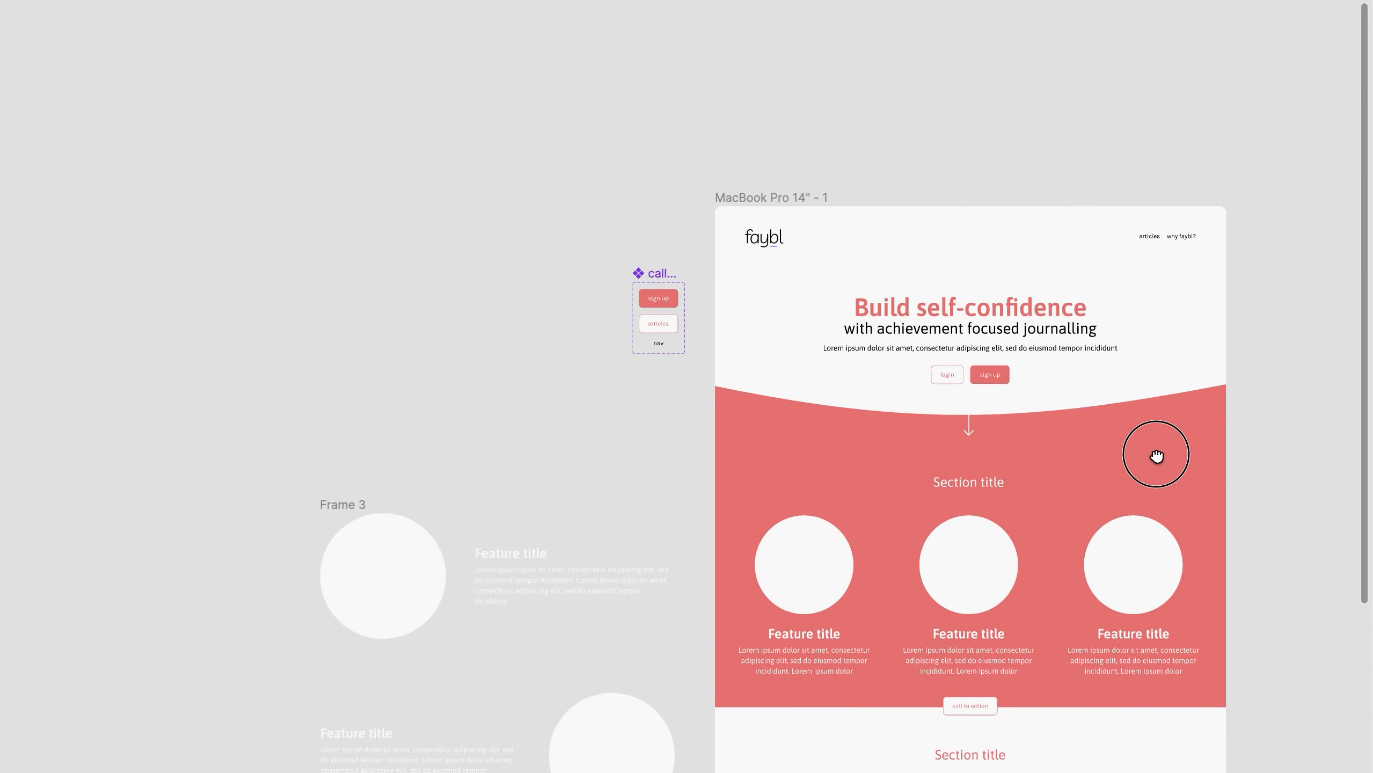
left_click_drag(1171, 472, 1002, 278)
left_click_drag(840, 261, 607, 620)
left_click(692, 71, "shift")
key("shift+Down")
key("shift+Down")
key("shift+Down")
key("shift+Down")
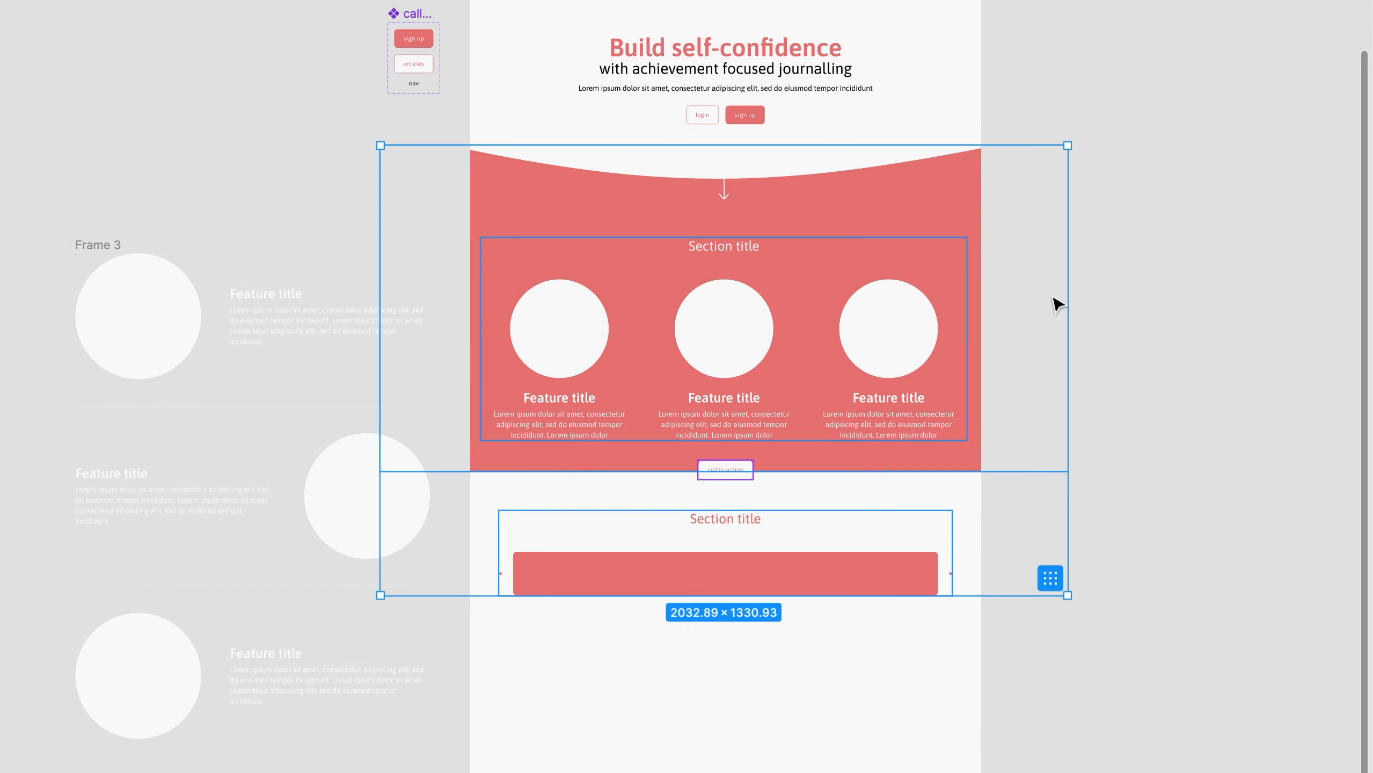
Try duplicating the coral heading-and-bar section below the original
scroll(1057, 300, "up", 3)
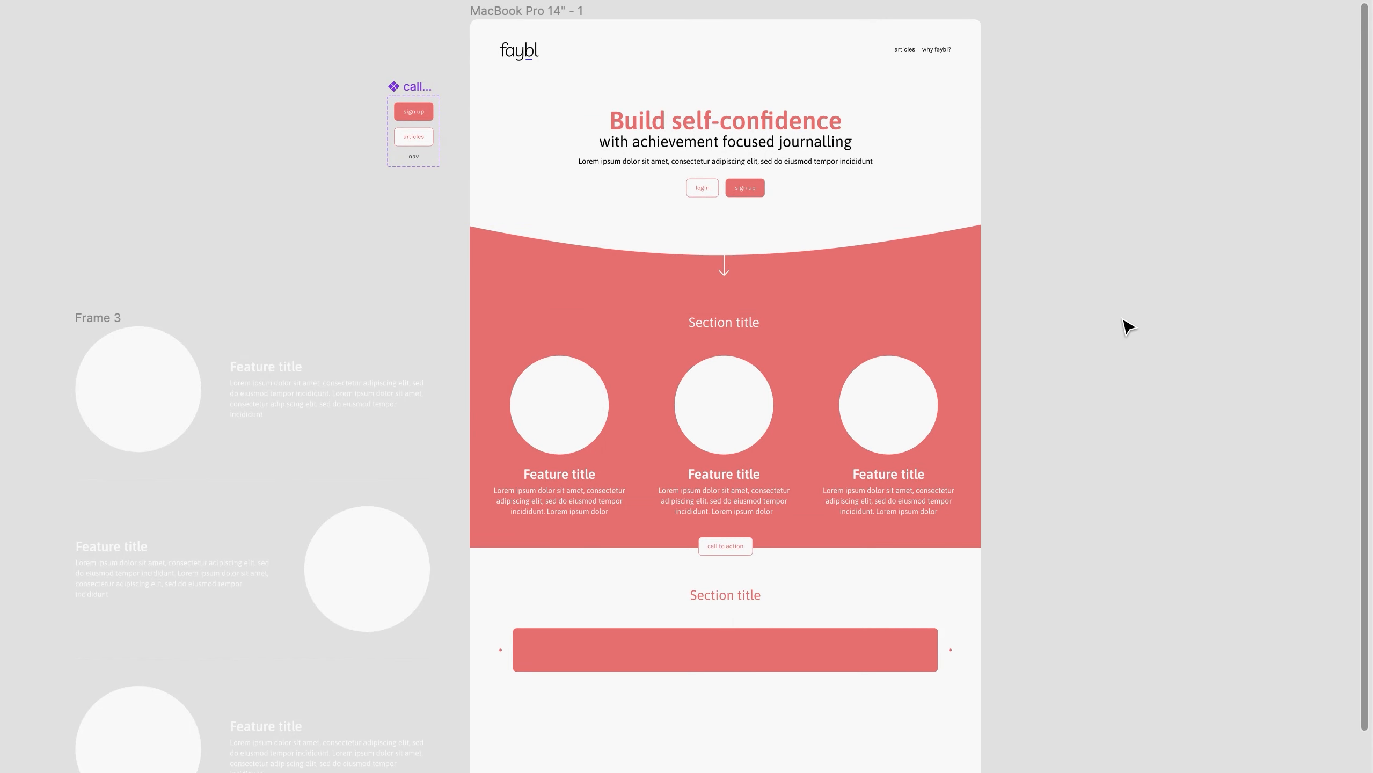
scroll(1128, 326, "down", 10)
scroll(1128, 326, "up", 4)
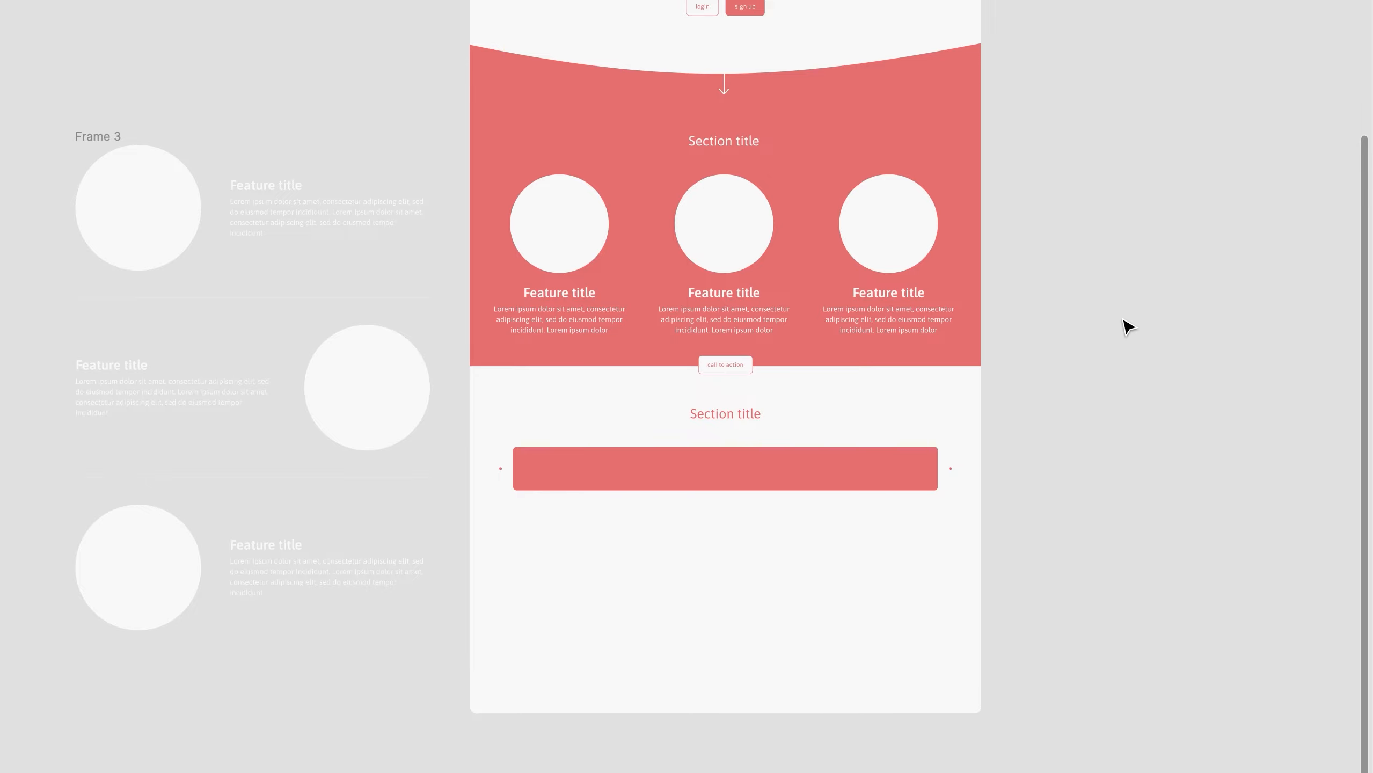
key("ctrl+d")
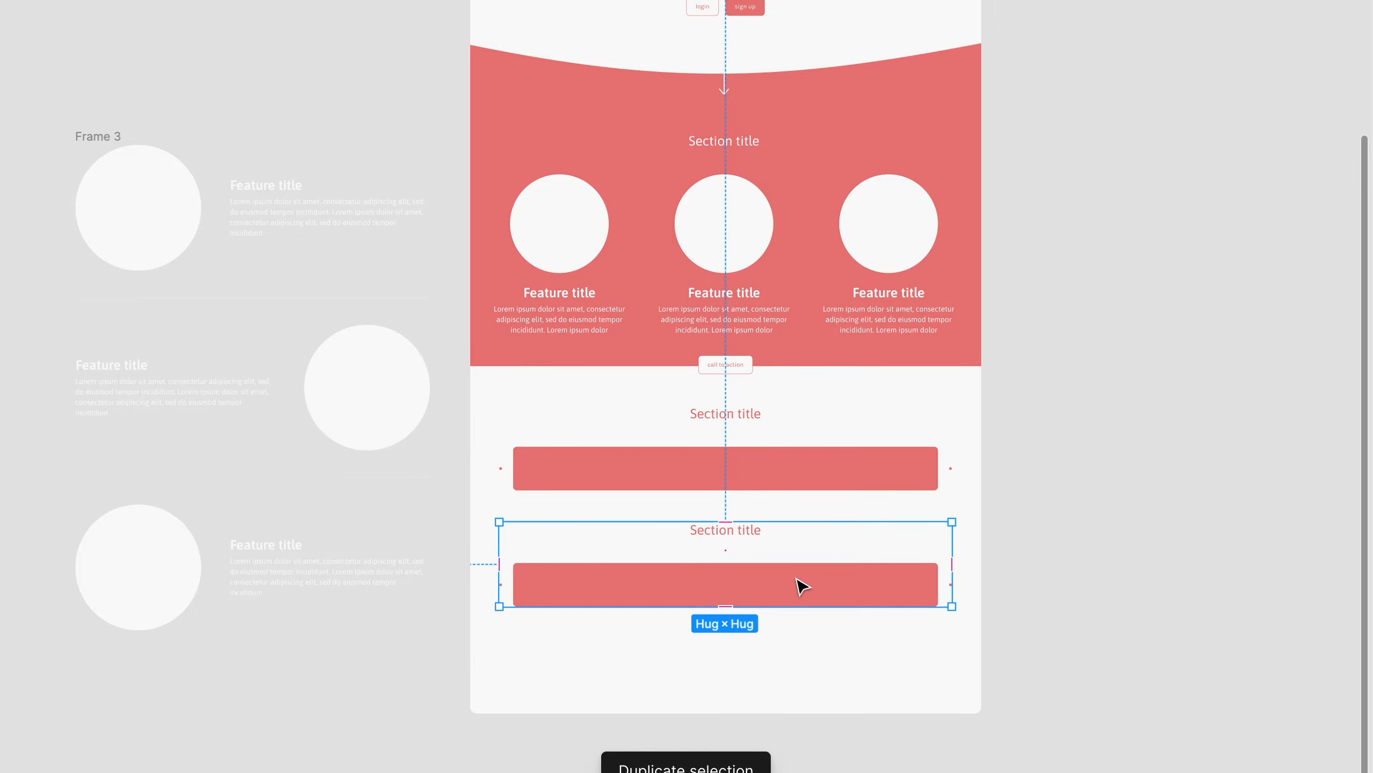
key("Delete")
Stretch the coral bar downward into a tall panel between its two dots
scroll(1001, 476, "up", 9)
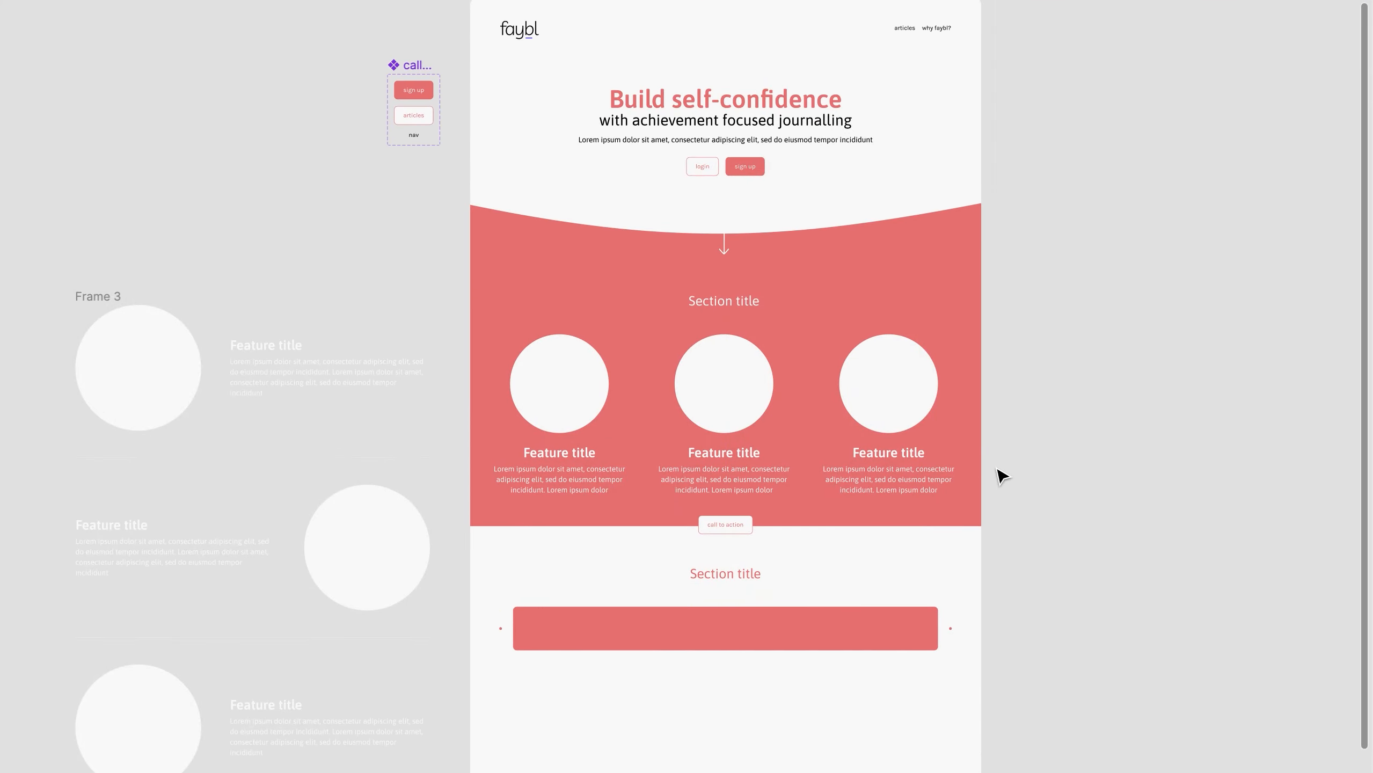
scroll(1002, 476, "down", 2)
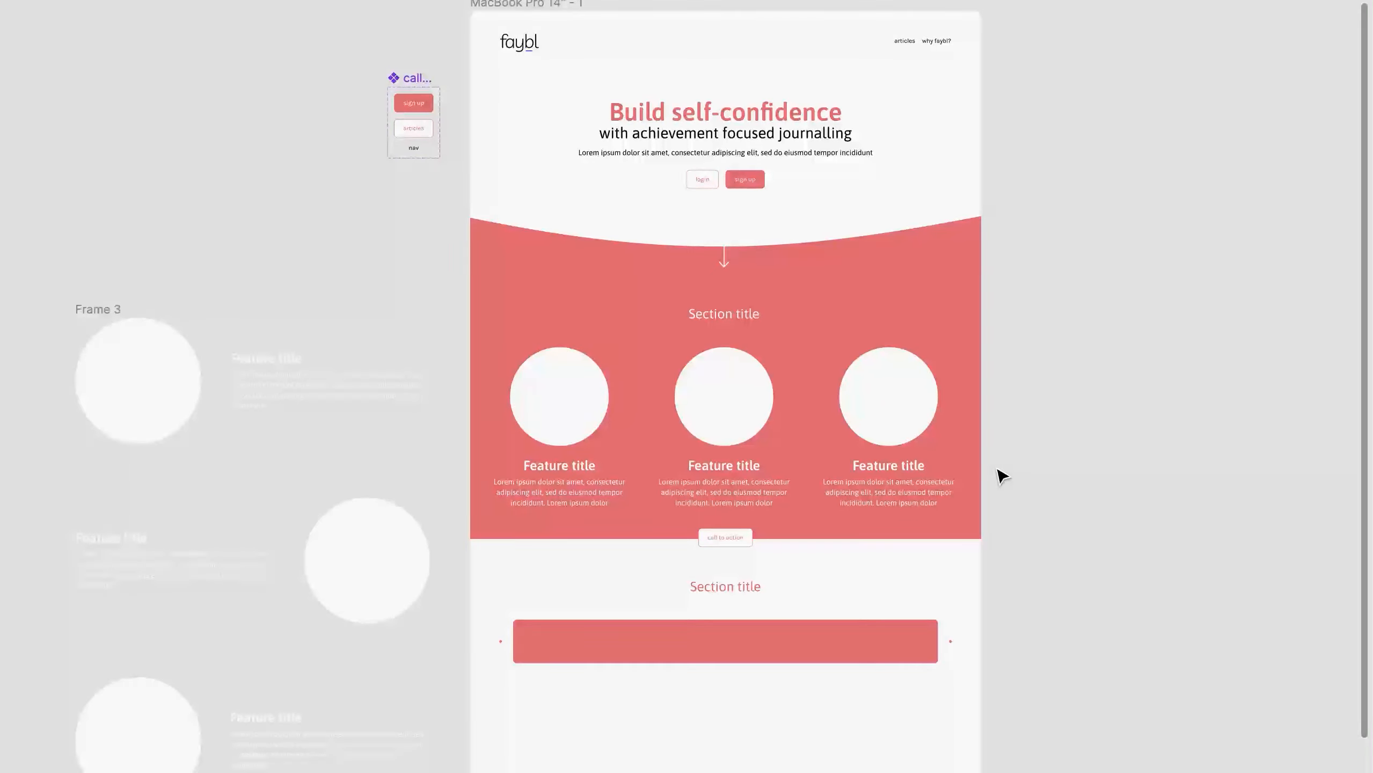
scroll(1002, 476, "down", 4)
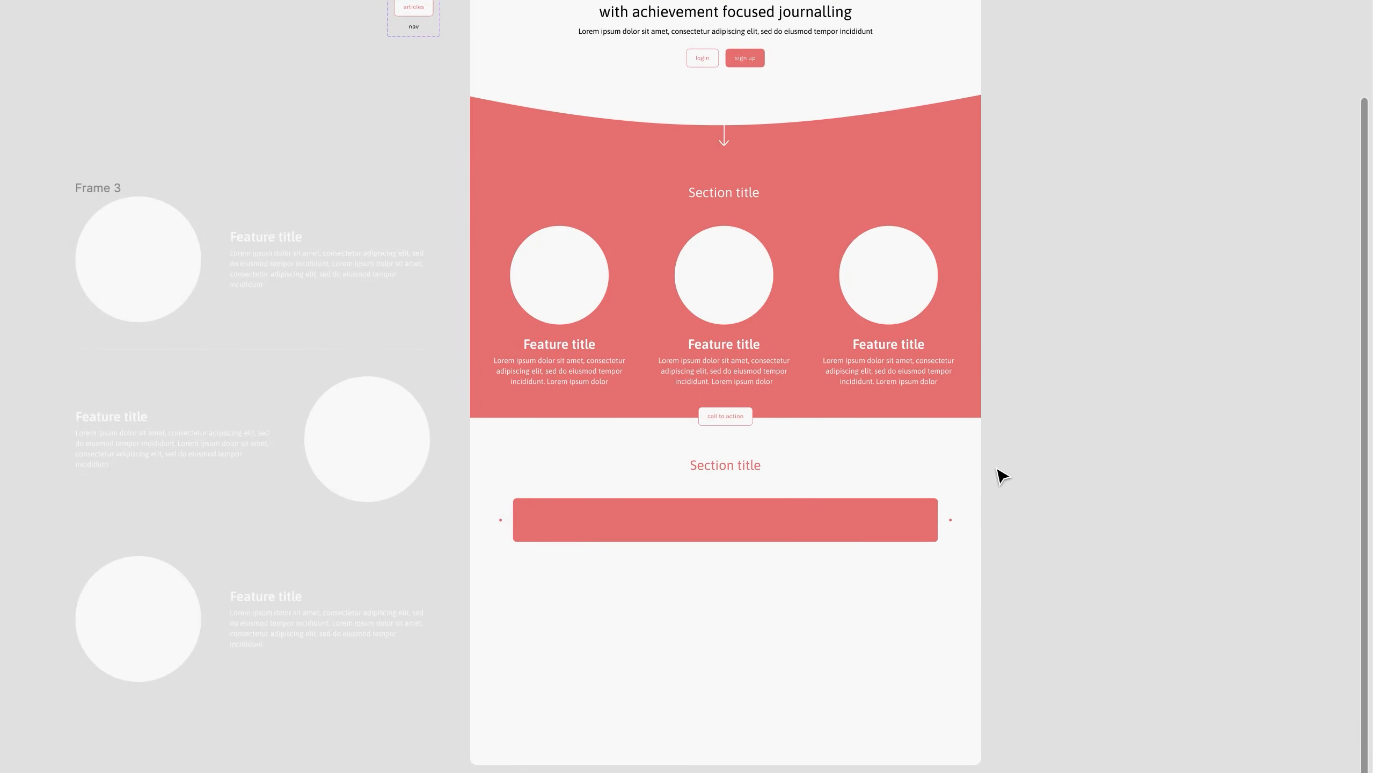
scroll(1002, 476, "down", 1)
scroll(1064, 469, "up", 5)
scroll(1063, 469, "down", 6)
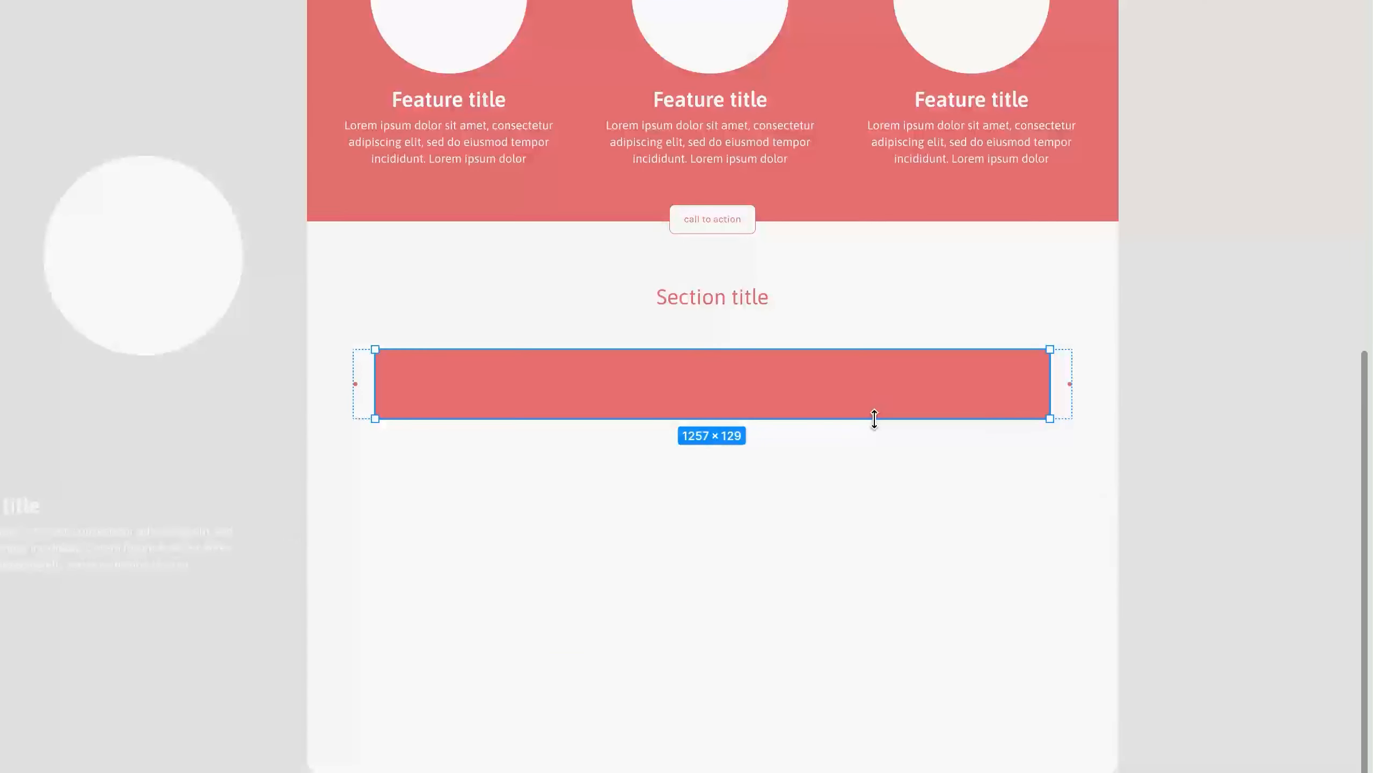
left_click_drag(873, 420, 871, 544)
left_click(1126, 575)
Move the heading-and-panel section slightly down, farther from the call to action button
scroll(1235, 516, "up", 15)
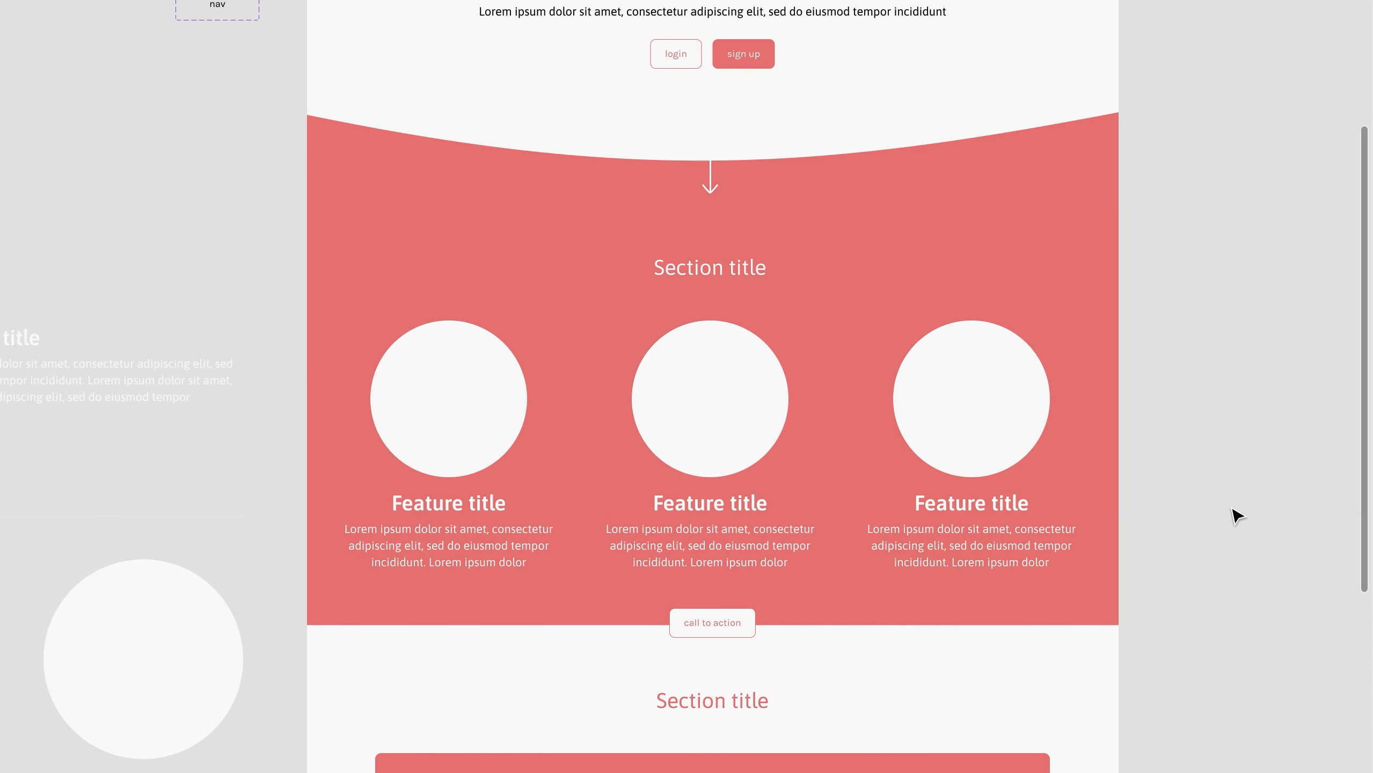
scroll(1237, 515, "up", 4)
scroll(1237, 515, "down", 18)
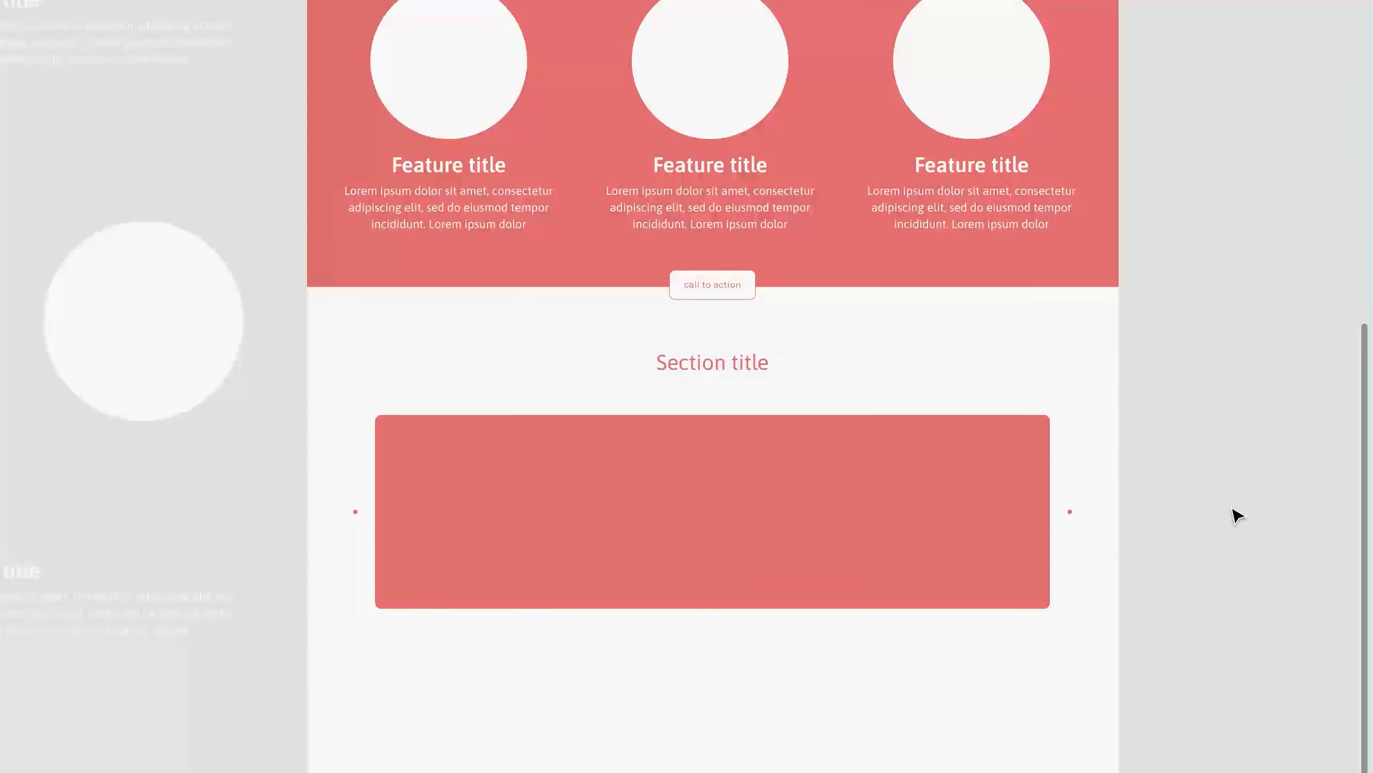
scroll(1235, 516, "up", 3)
scroll(1235, 516, "down", 4)
left_click(990, 570)
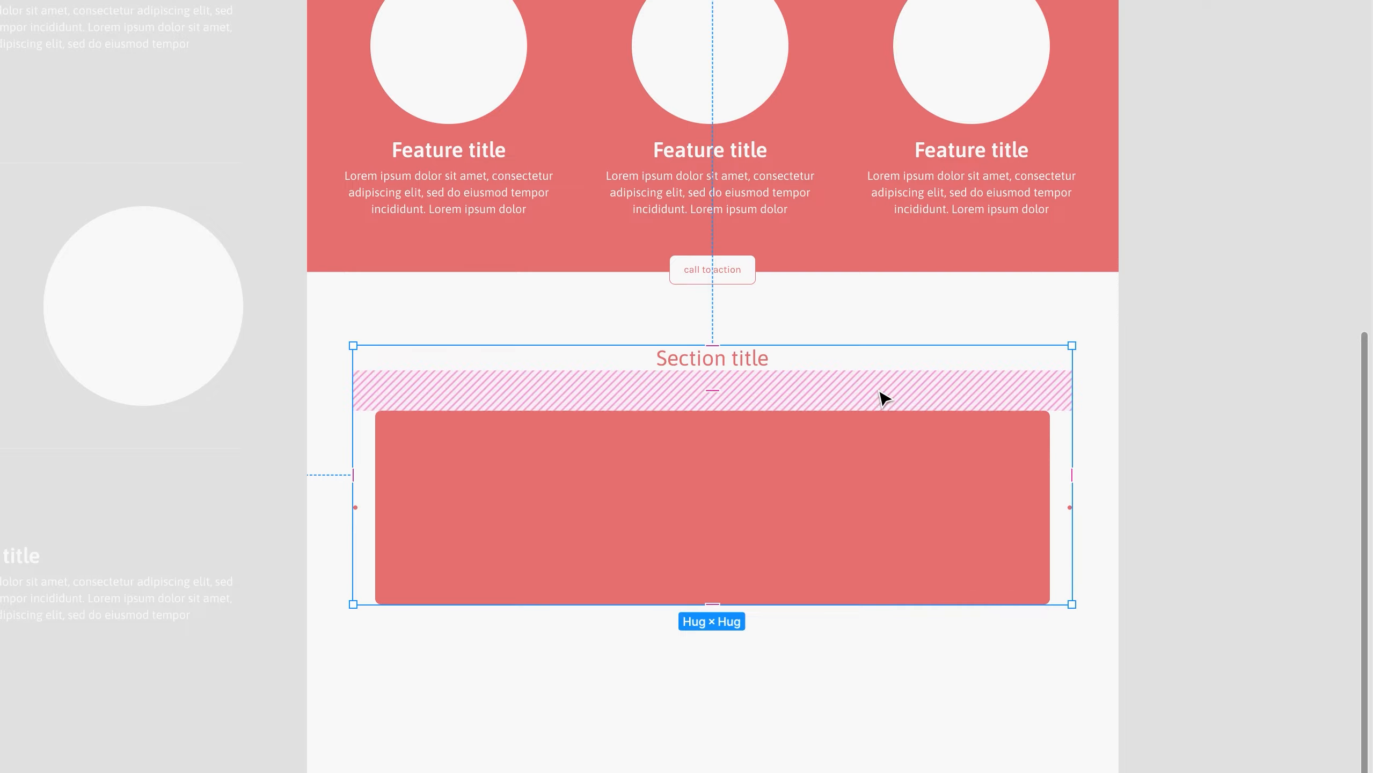
left_click(1195, 389)
scroll(1194, 389, "up", 1)
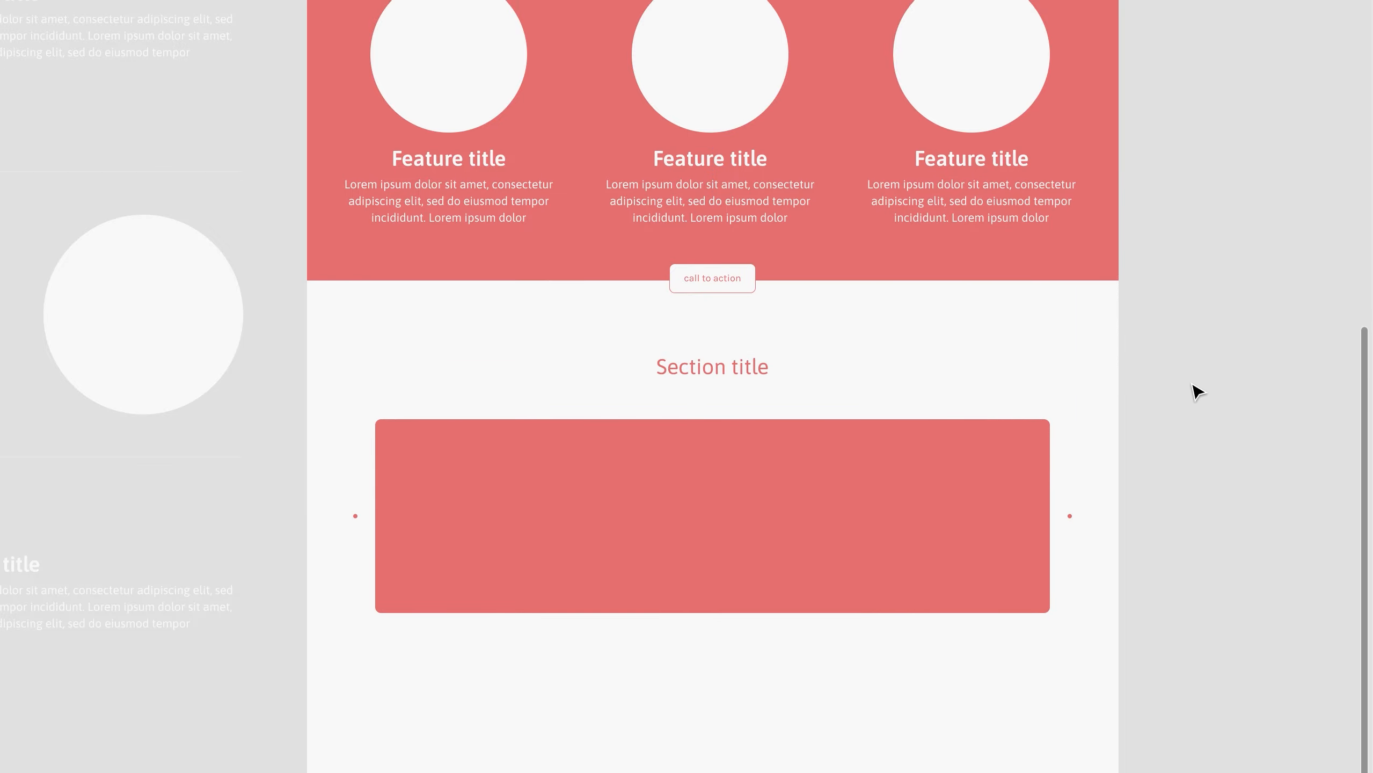
Duplicate the 382 × 300 card in the lowest section's row and shift the copy past the second dot
scroll(1195, 390, "down", 5)
scroll(1196, 390, "up", 11)
scroll(1197, 391, "up", 4)
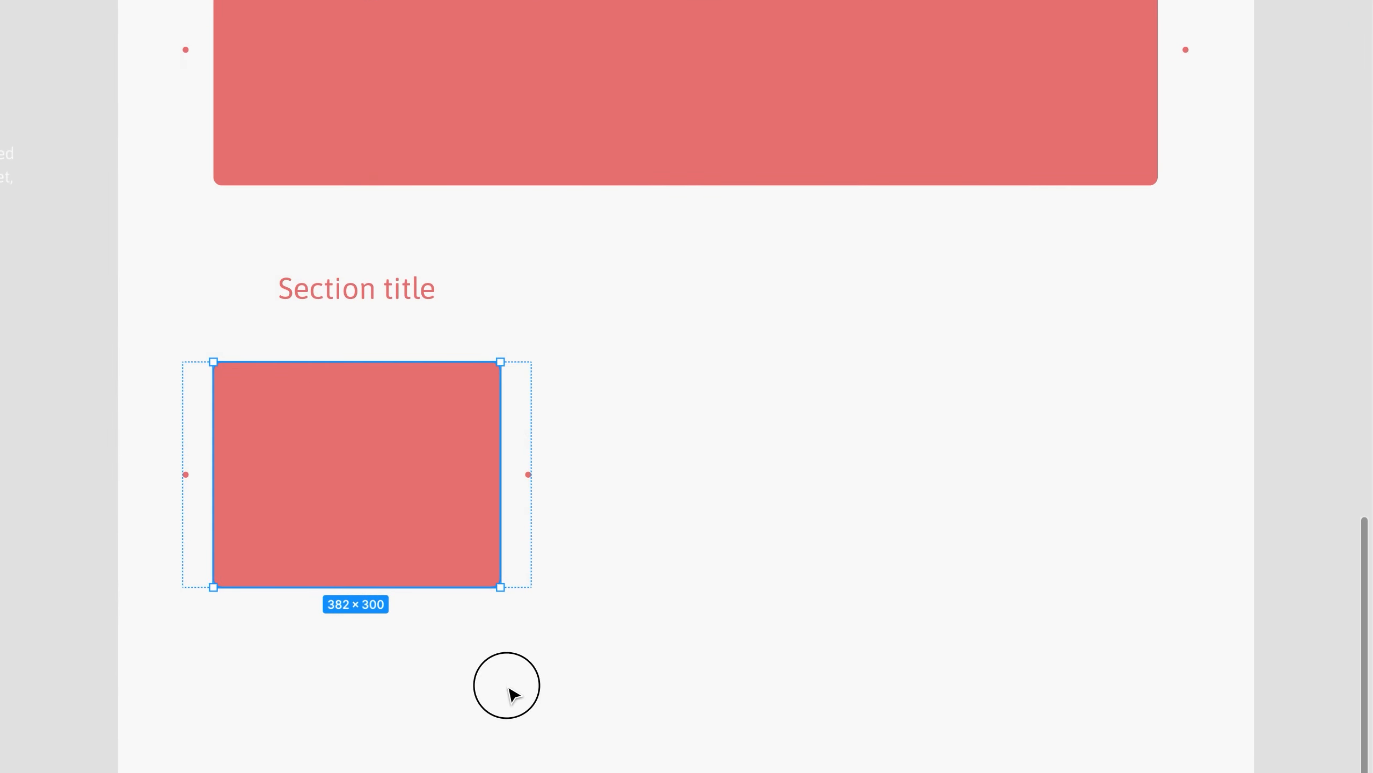
left_click(507, 688)
left_click(437, 546)
left_click(442, 571, "super")
key("super+d")
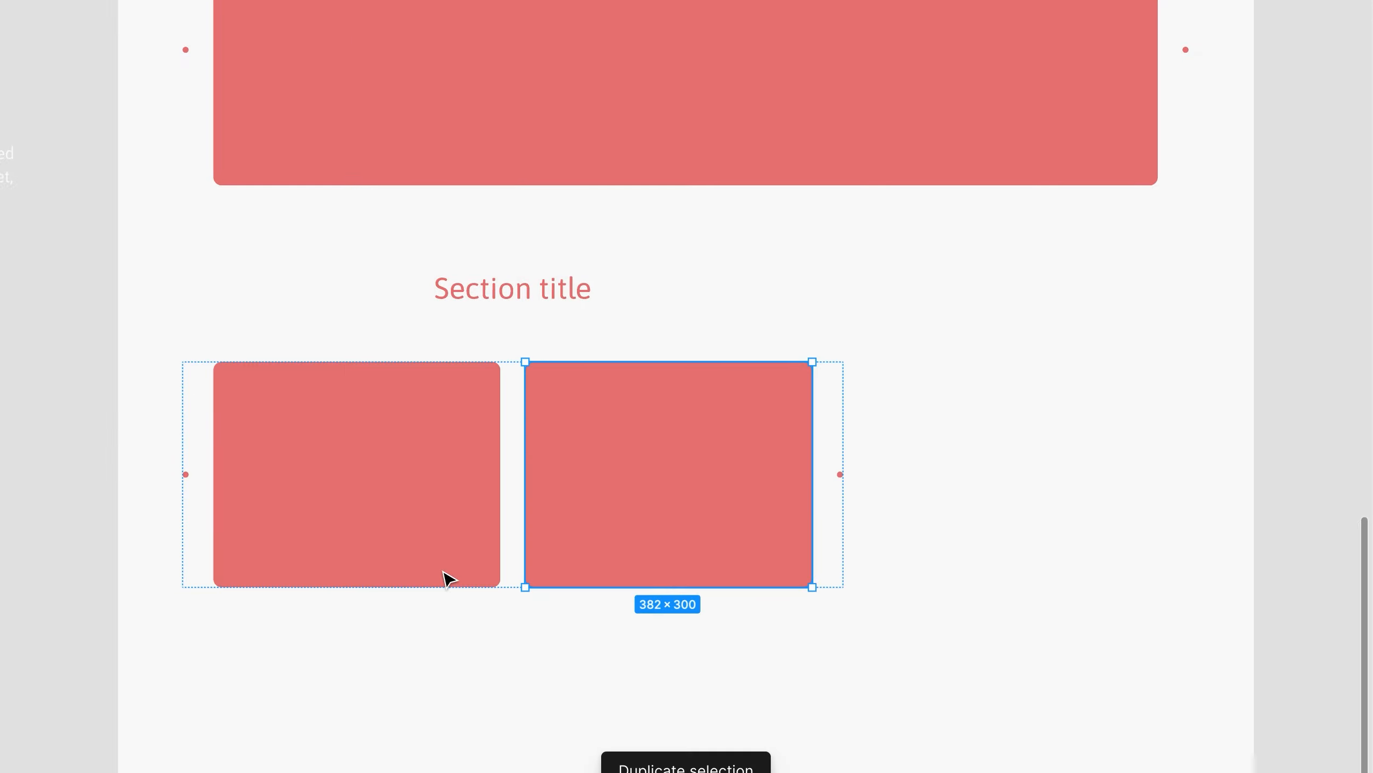
key("Right")
Duplicate a card and dot and reorder the row so dots separate three cards
left_click(530, 475, "shift")
key("super+d")
left_click(727, 693)
left_click(681, 509)
left_click(559, 475, "super")
key("Right")
left_click(825, 654)
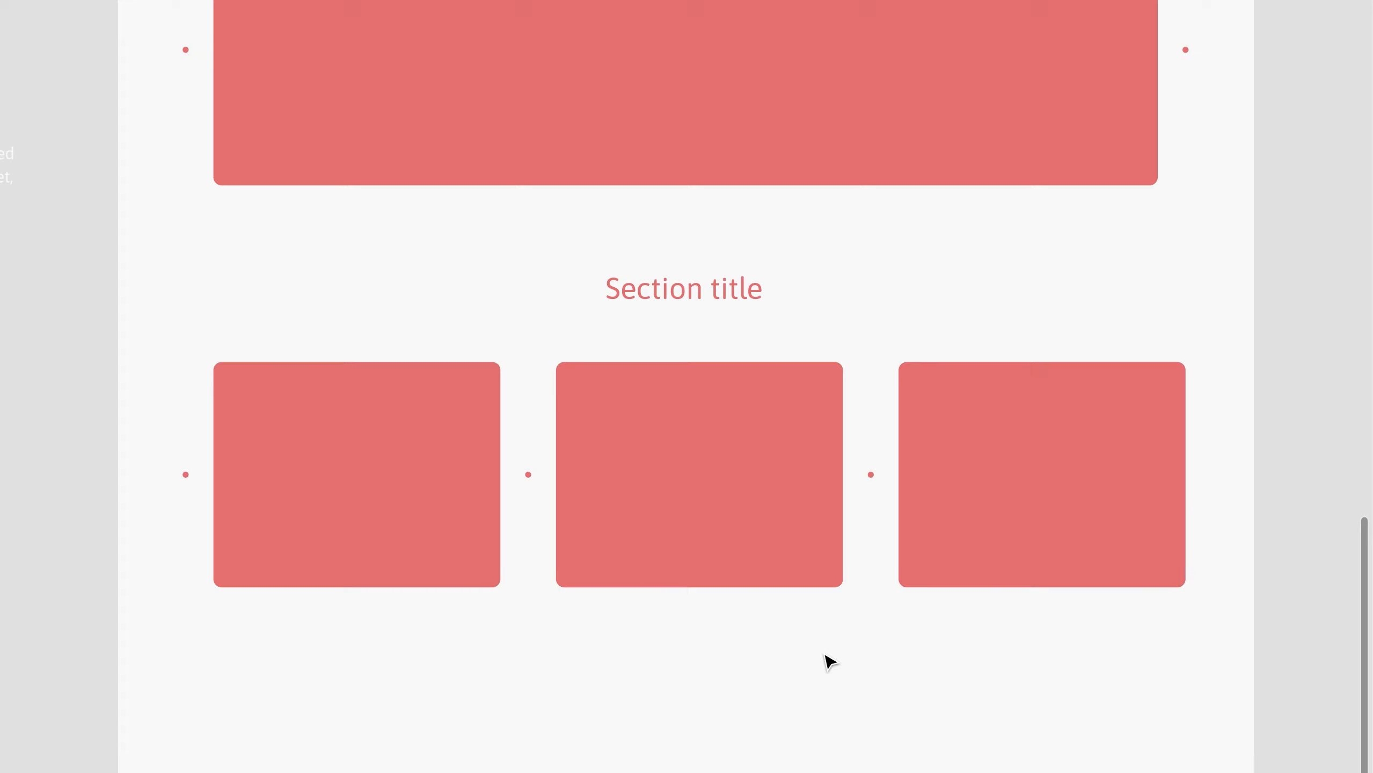
Delete the dot in front of the three-card row and centre the whole section horizontally on the page
left_click(185, 474, "super")
key("Tab")
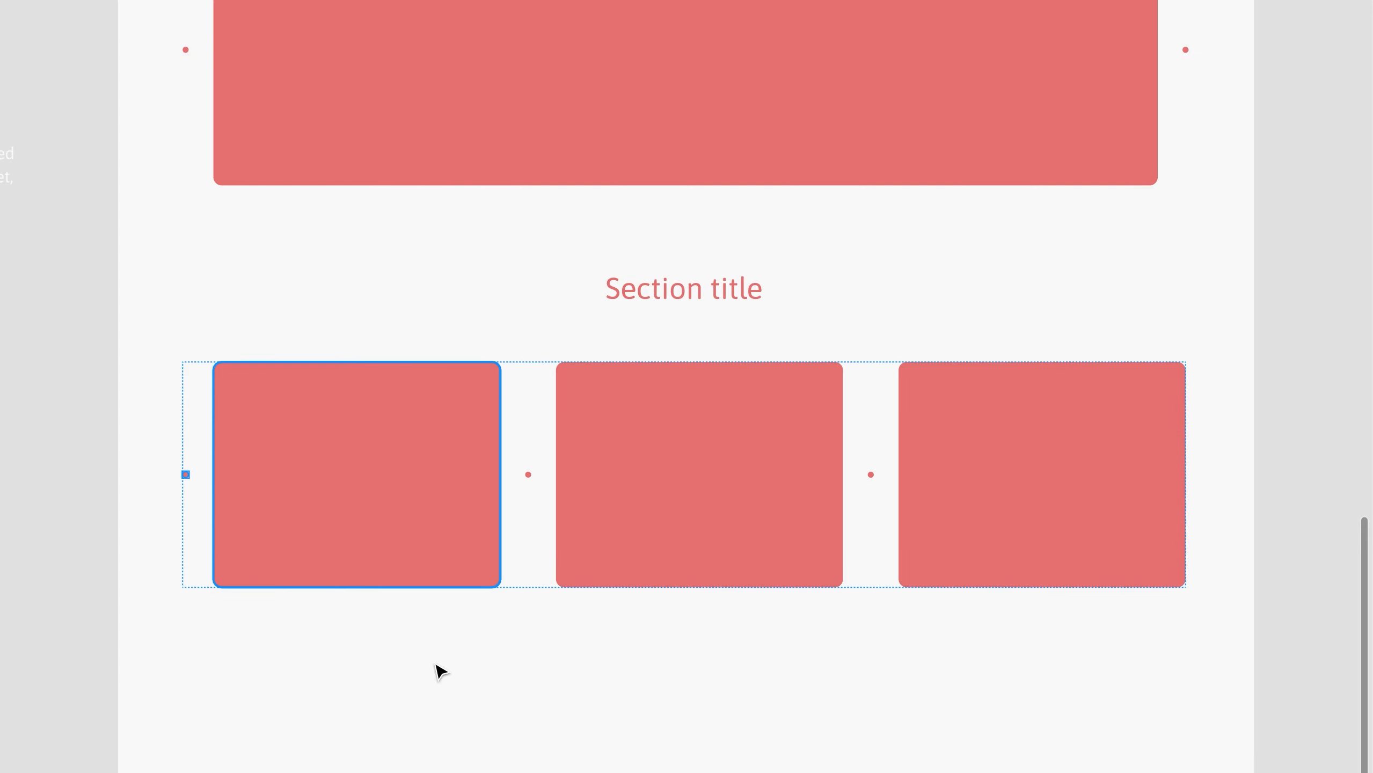
key("Delete")
left_click(582, 536)
key("super+backslash")
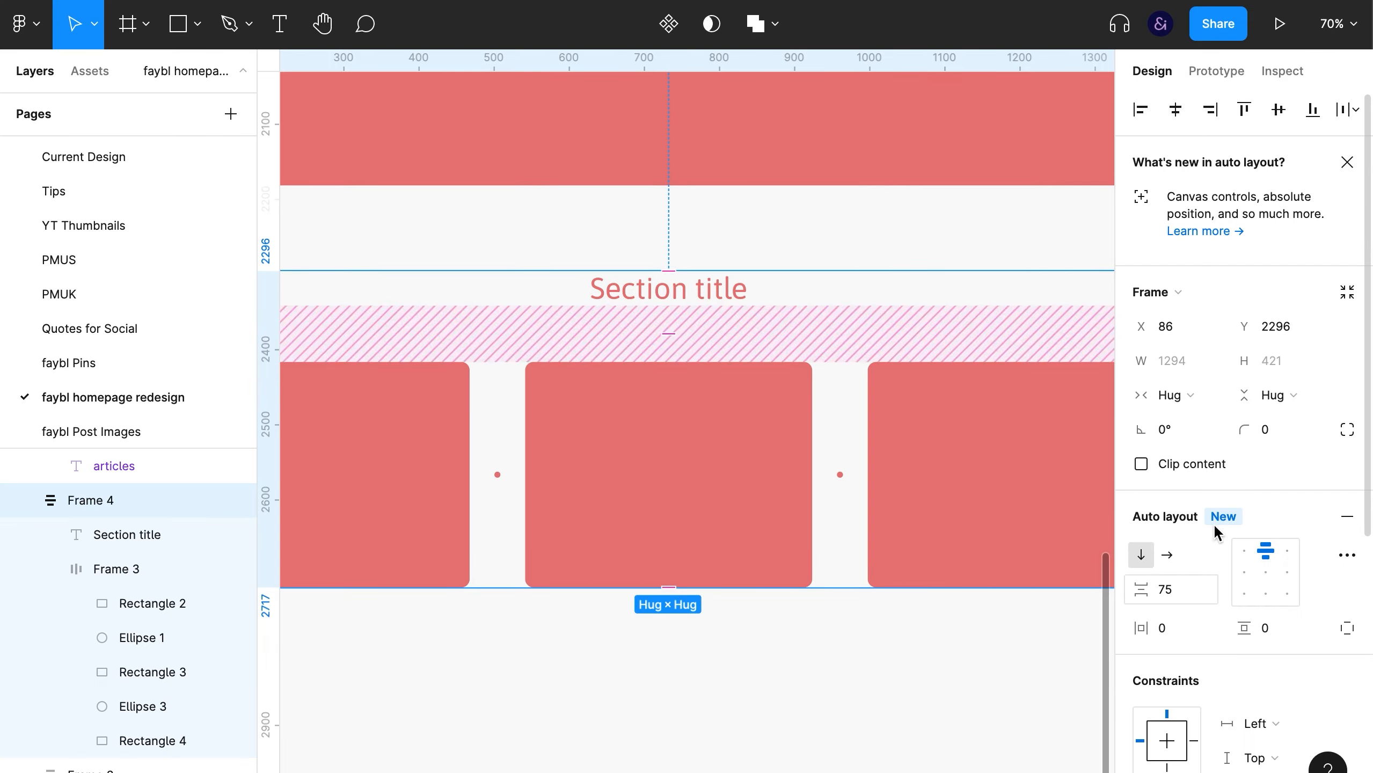
left_click(1175, 110)
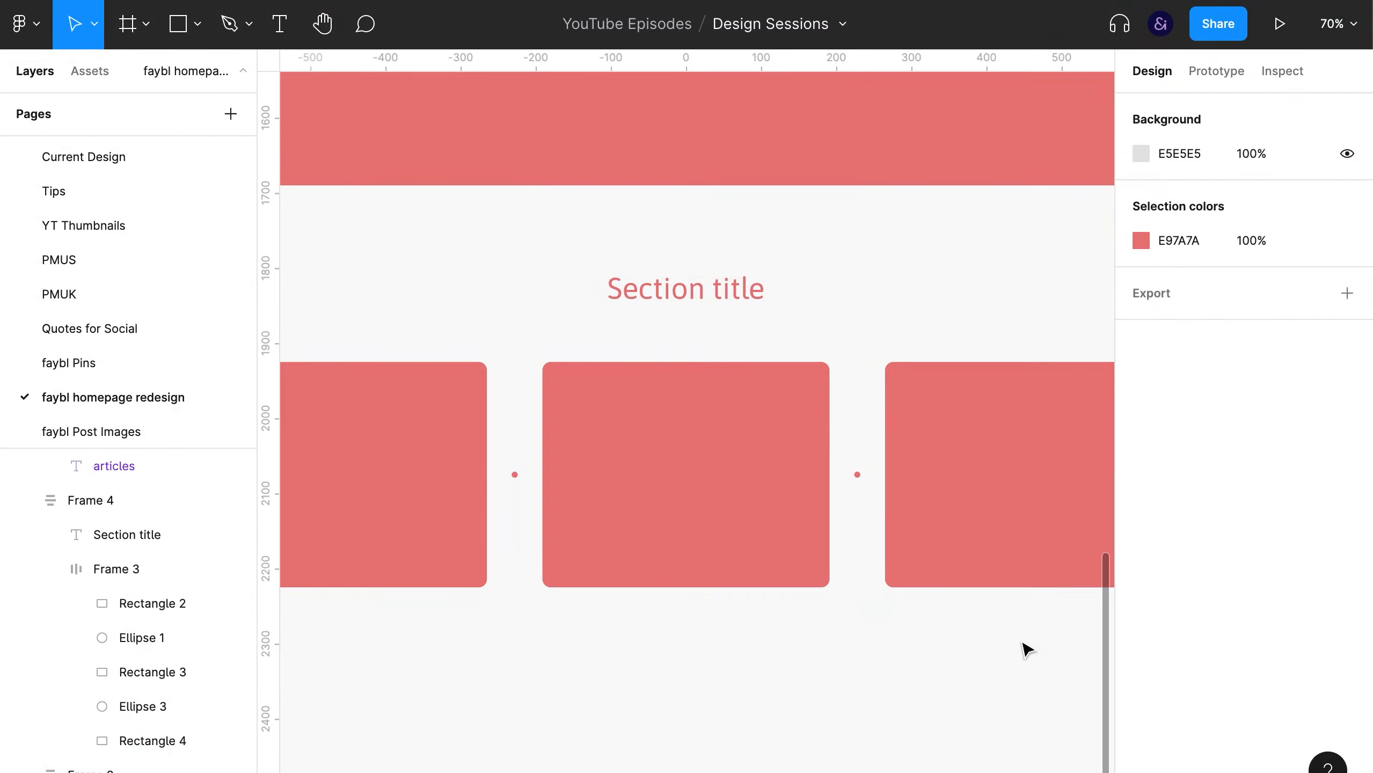
key("super+backslash")
left_click(1025, 646)
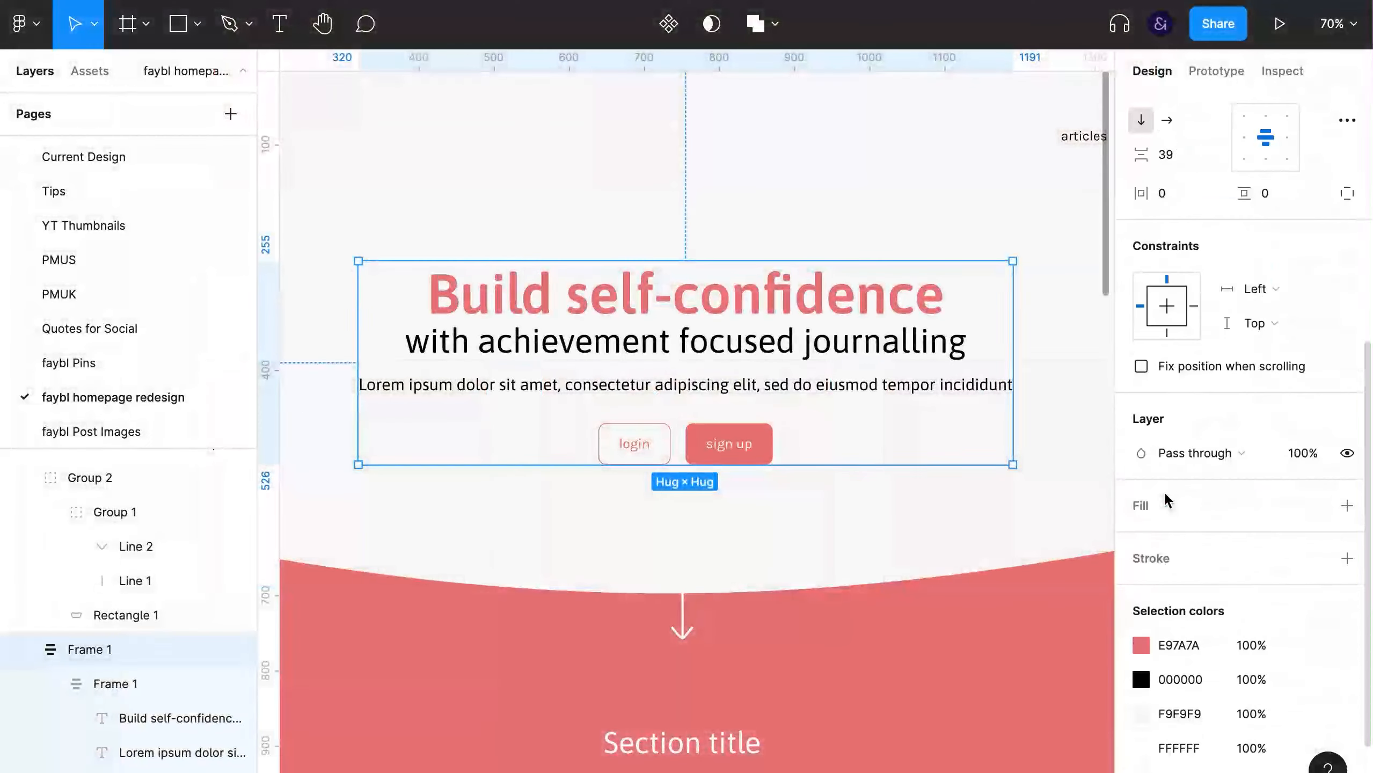
Try recolouring the hero's coral headline and buttons in orange and yellow tones
scroll(1162, 491, "down", 1)
left_click(1142, 526)
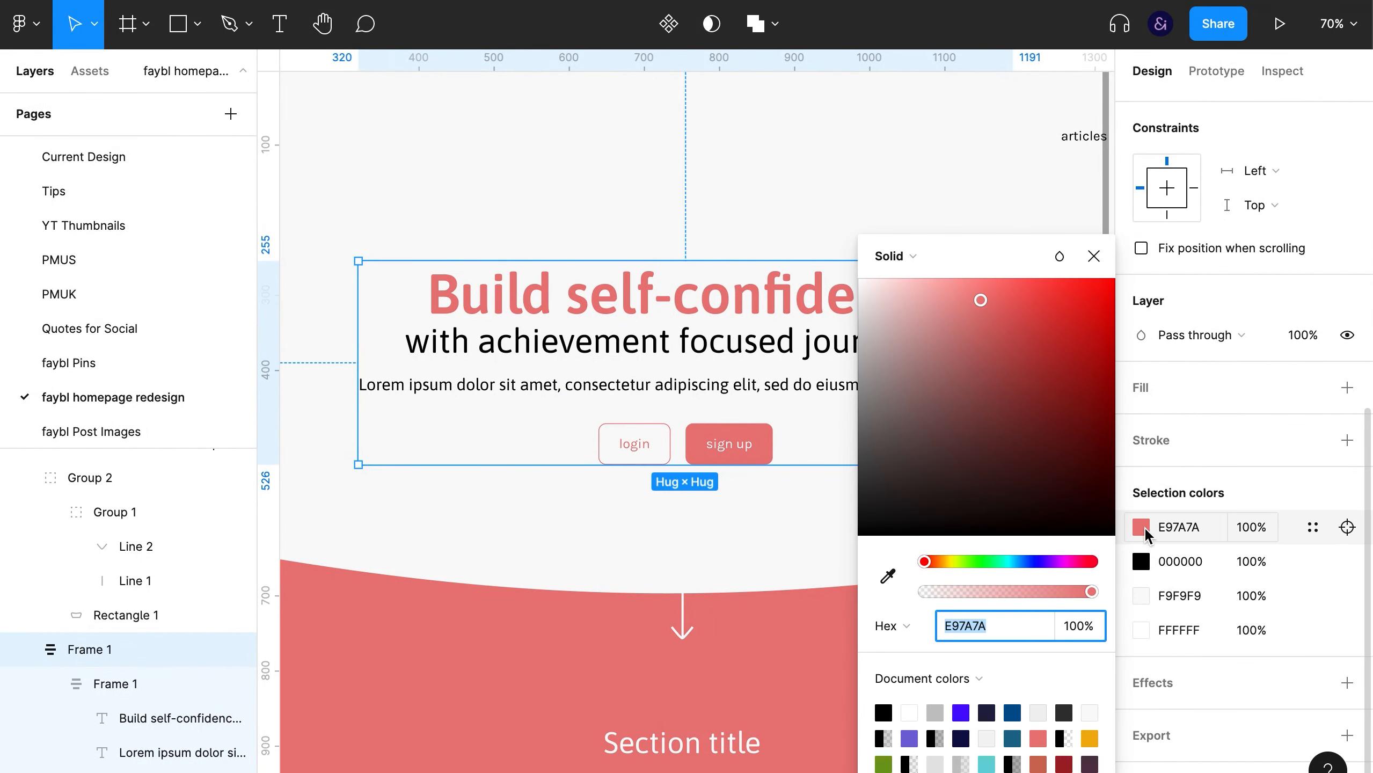
left_click_drag(929, 564, 950, 563)
left_click_drag(1078, 305, 1077, 307)
left_click_drag(948, 565, 929, 561)
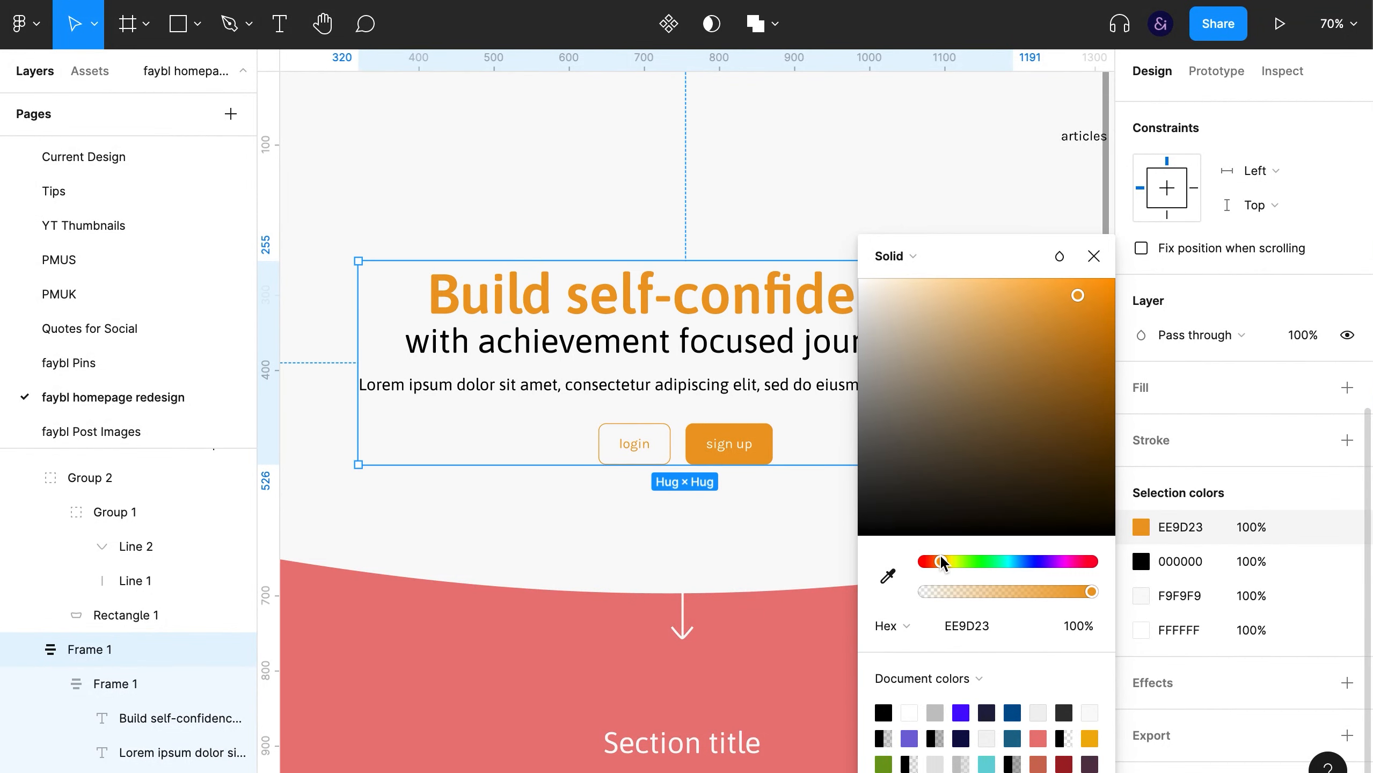
Undo the hero headline and button colour changes
left_click(761, 567)
key("ctrl+z")
key("ctrl+z")
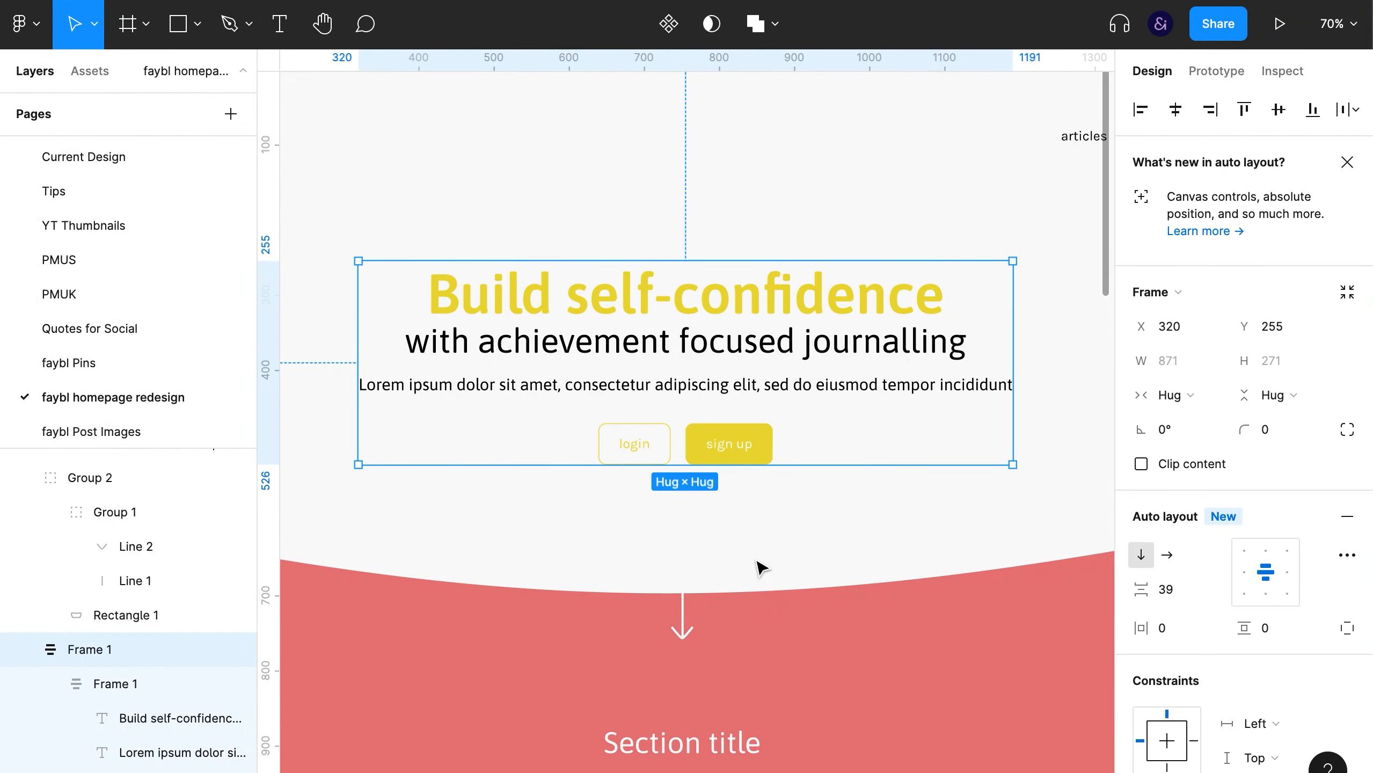
key("ctrl+z")
key("ctrl+z")
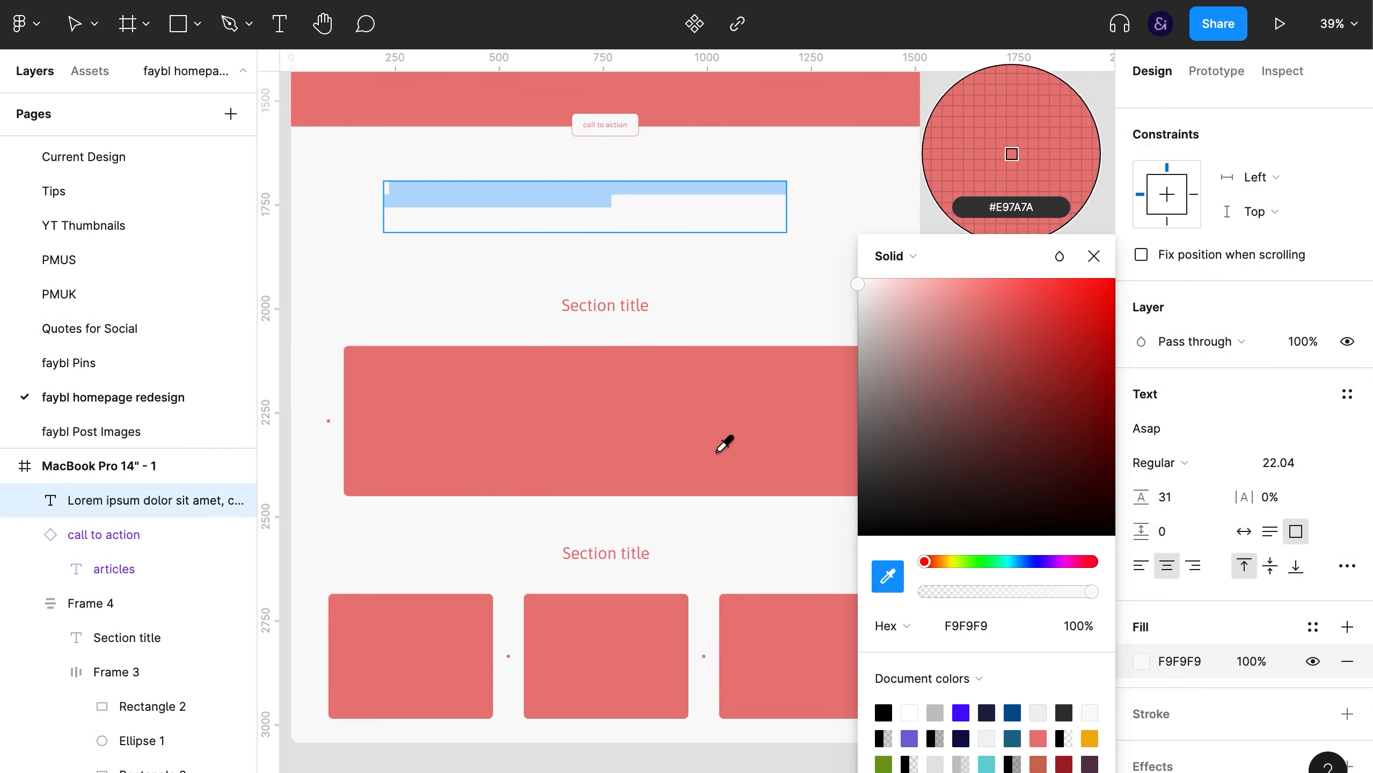
Recolour the paragraph below the call to action button with coral E97A7A sampled from the large panel
left_click(724, 445)
left_click(1092, 254)
scroll(1204, 449, "down", 1)
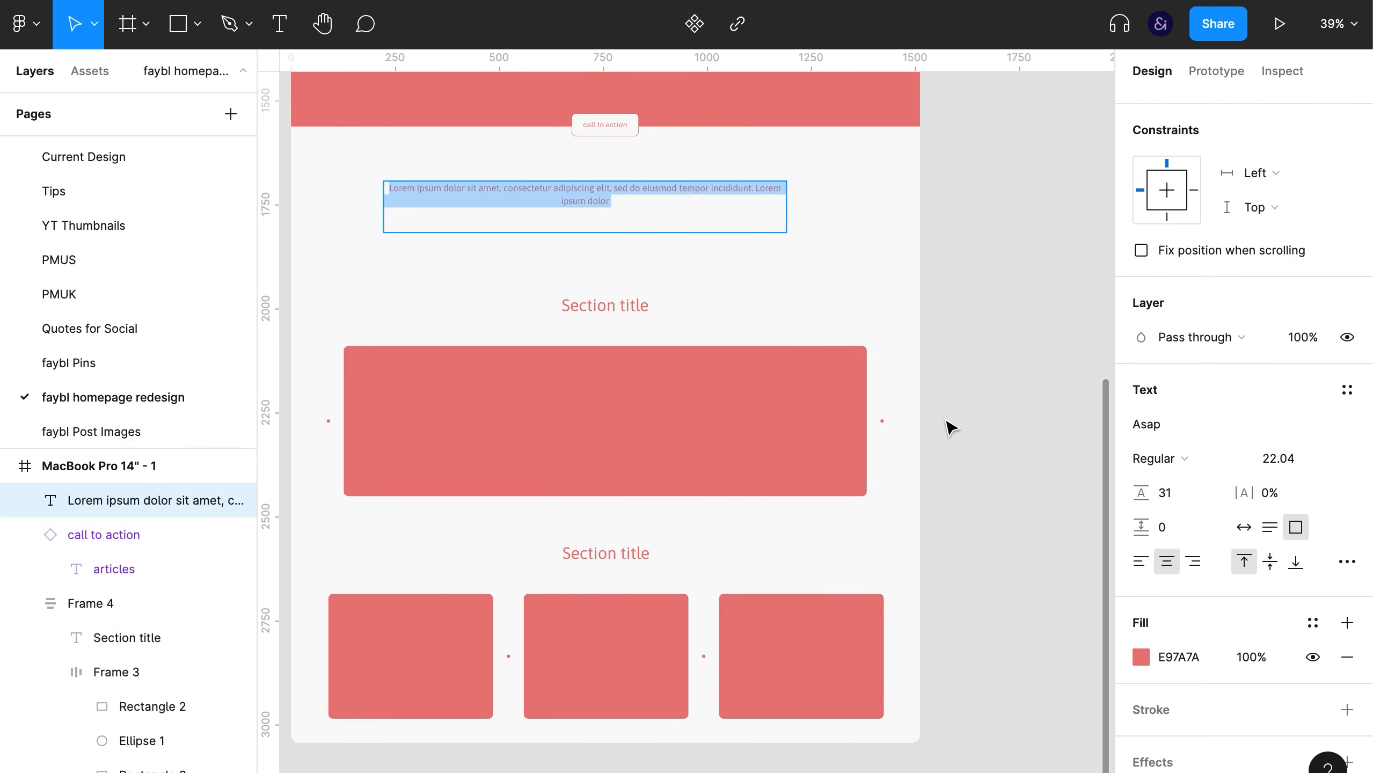
Enlarge the coral paragraph's font size by 4 and set its style to Italic
scroll(985, 443, "up", 2)
key("super+0")
scroll(868, 390, "up", 4)
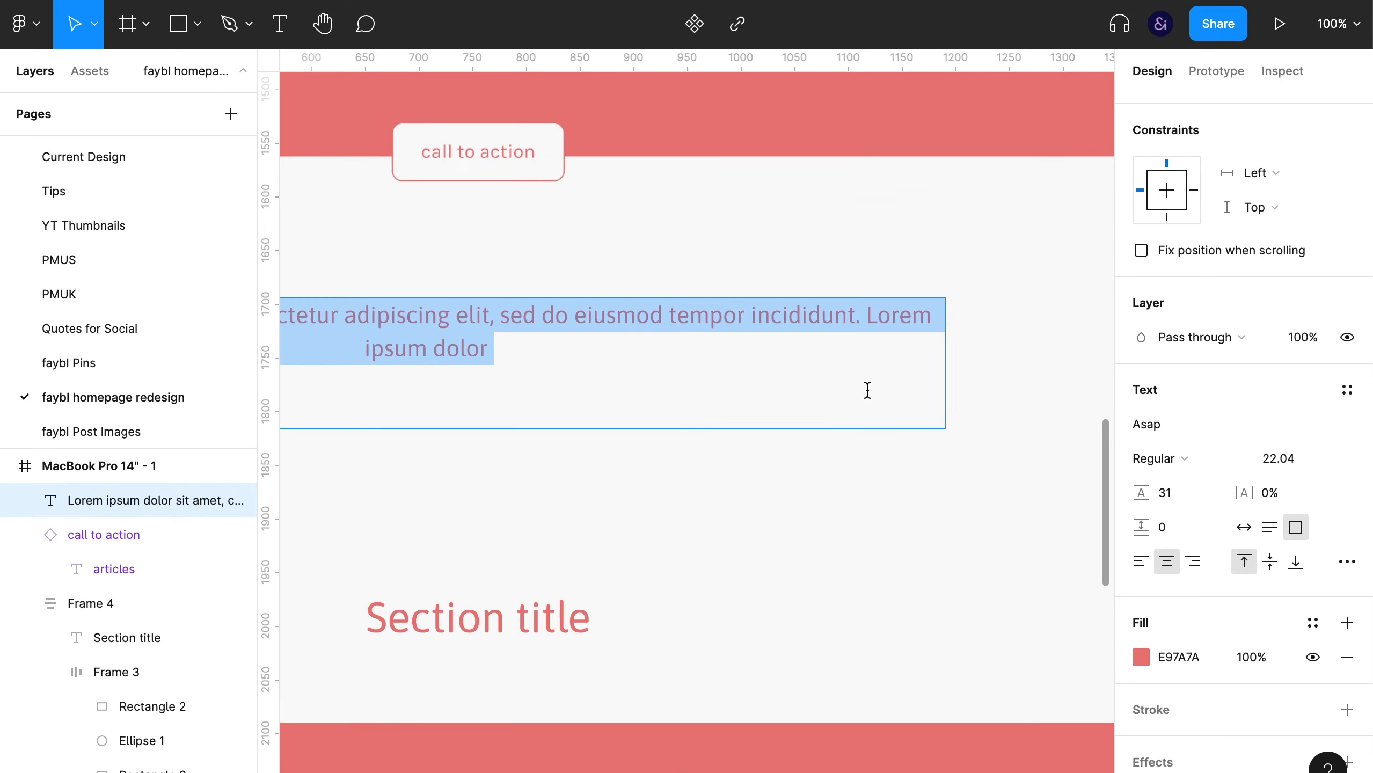
left_click(1278, 458)
key("Up")
key("Up")
key("Up")
key("Up")
left_click(1188, 462)
left_click(1220, 589)
Try Medium Italic on the coral paragraph, return it to Italic and enlarge its font size by 2 more
left_click(1181, 460)
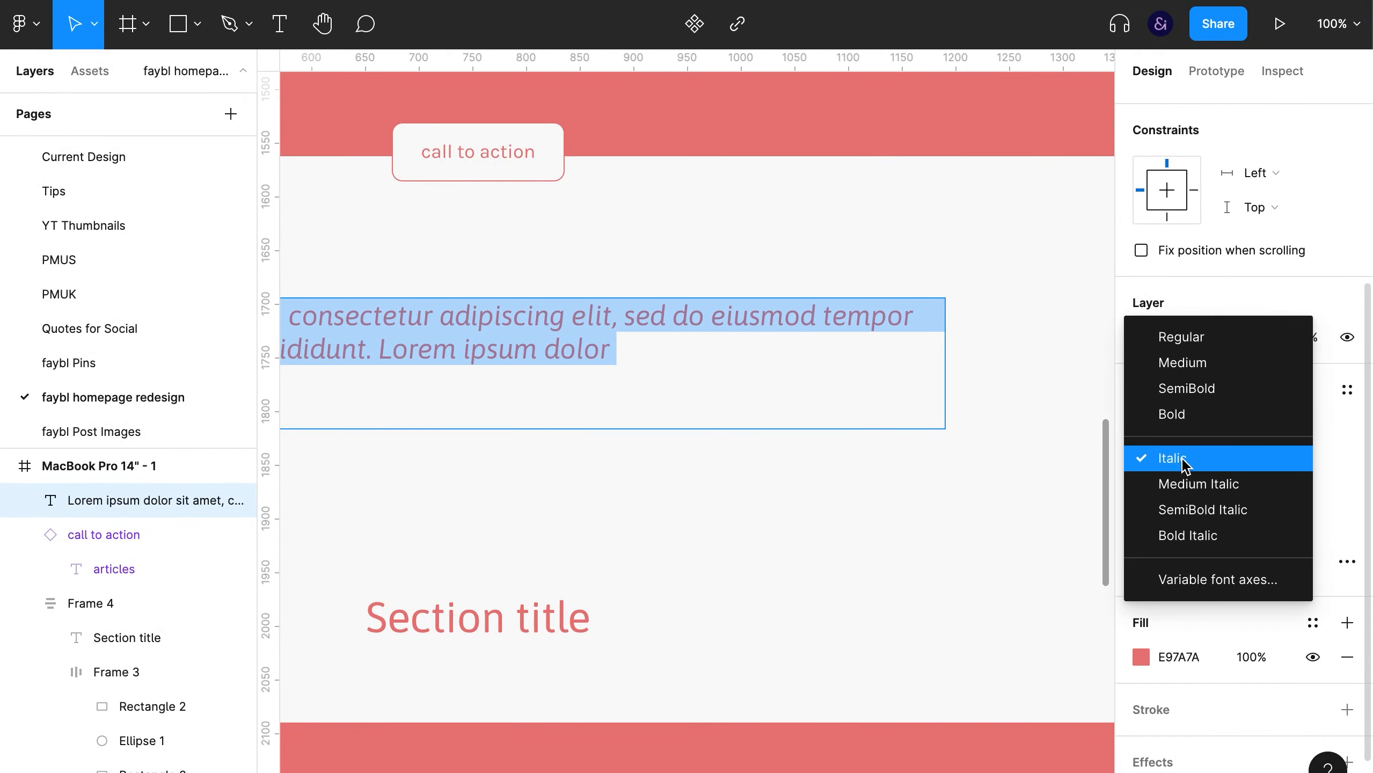
left_click(1192, 482)
left_click(1189, 468)
left_click(1190, 434)
left_click(1279, 458)
key("Up")
key("Up")
Add quotation marks at the end and start of the italic paragraph to make it a quote
left_click(836, 352)
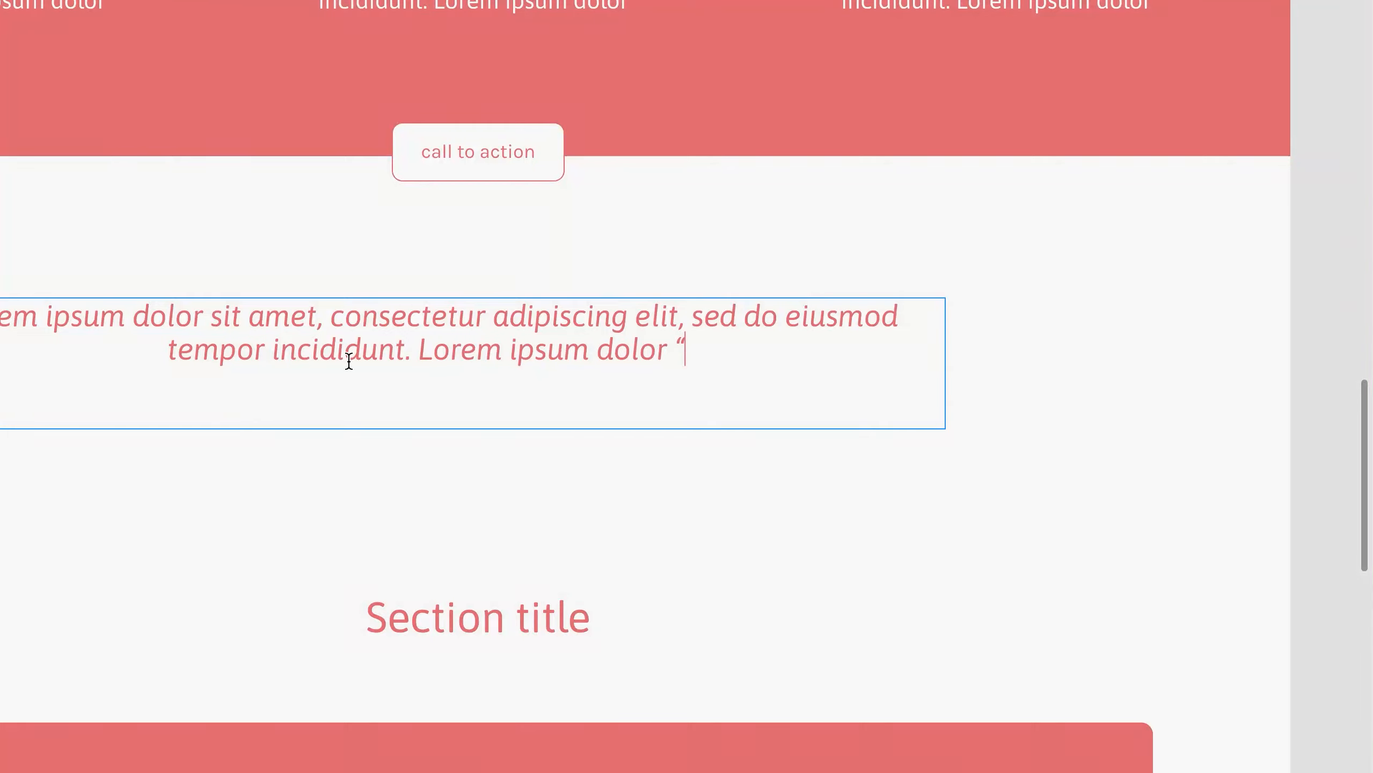
left_click_drag(10, 341, 43, 291)
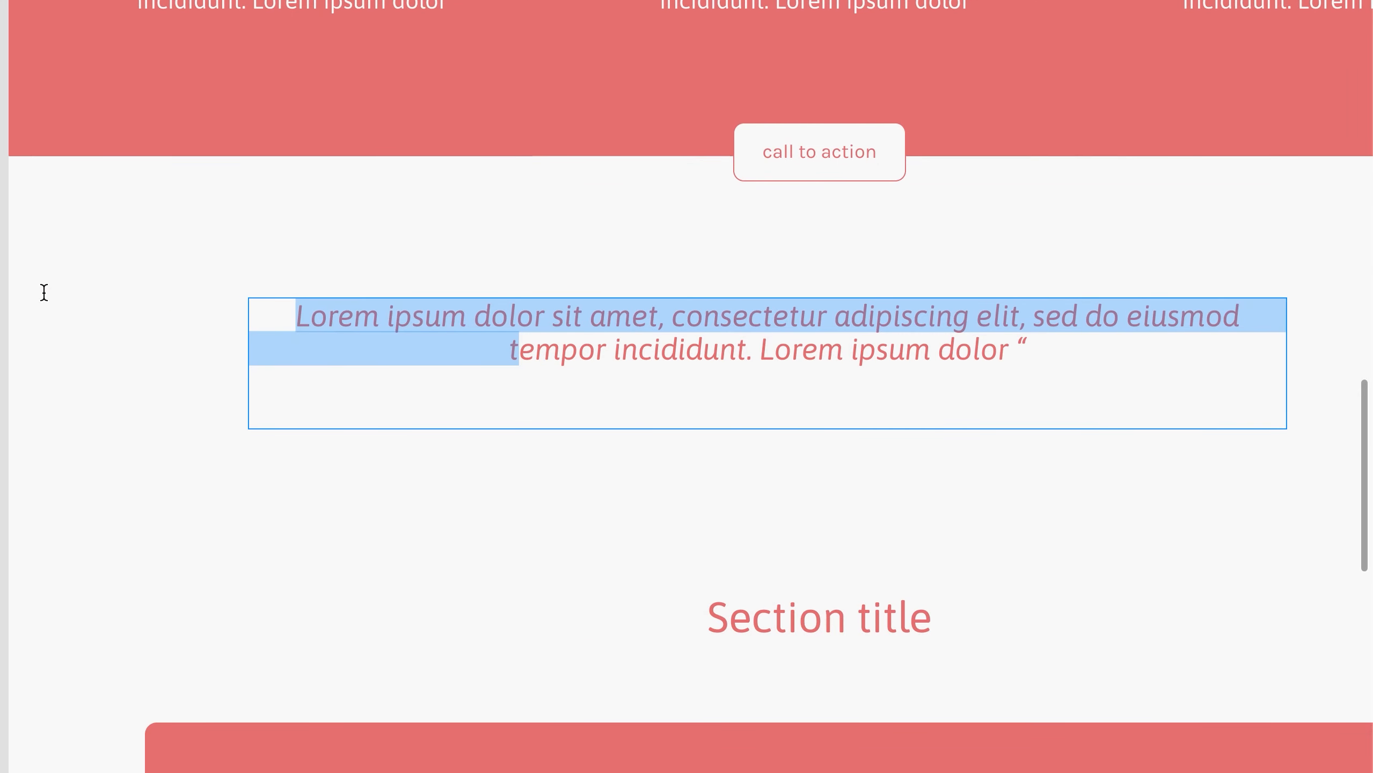
left_click(288, 317)
type("“")
left_click(824, 349)
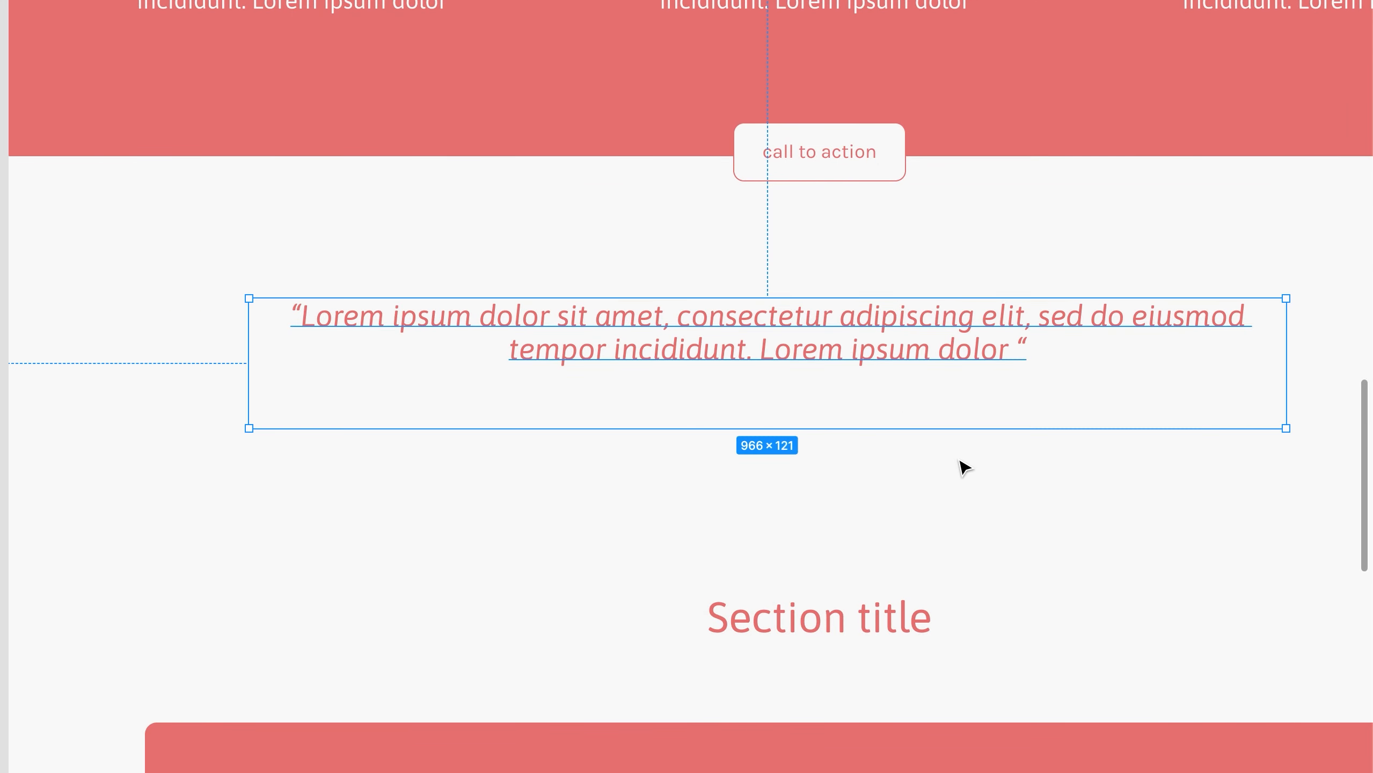
Shorten the quote's text box to 966 × 68 so it fits closely around the two lines
left_click_drag(906, 383, 907, 371)
left_click(1034, 476)
key("minus")
left_click_drag(917, 567, 743, 631)
Centre the quote's text box horizontally on the page
left_click(673, 449)
key("super+backslash")
scroll(1220, 470, "down", 1)
scroll(1219, 469, "up", 1)
left_click(1175, 110)
key("super+backslash")
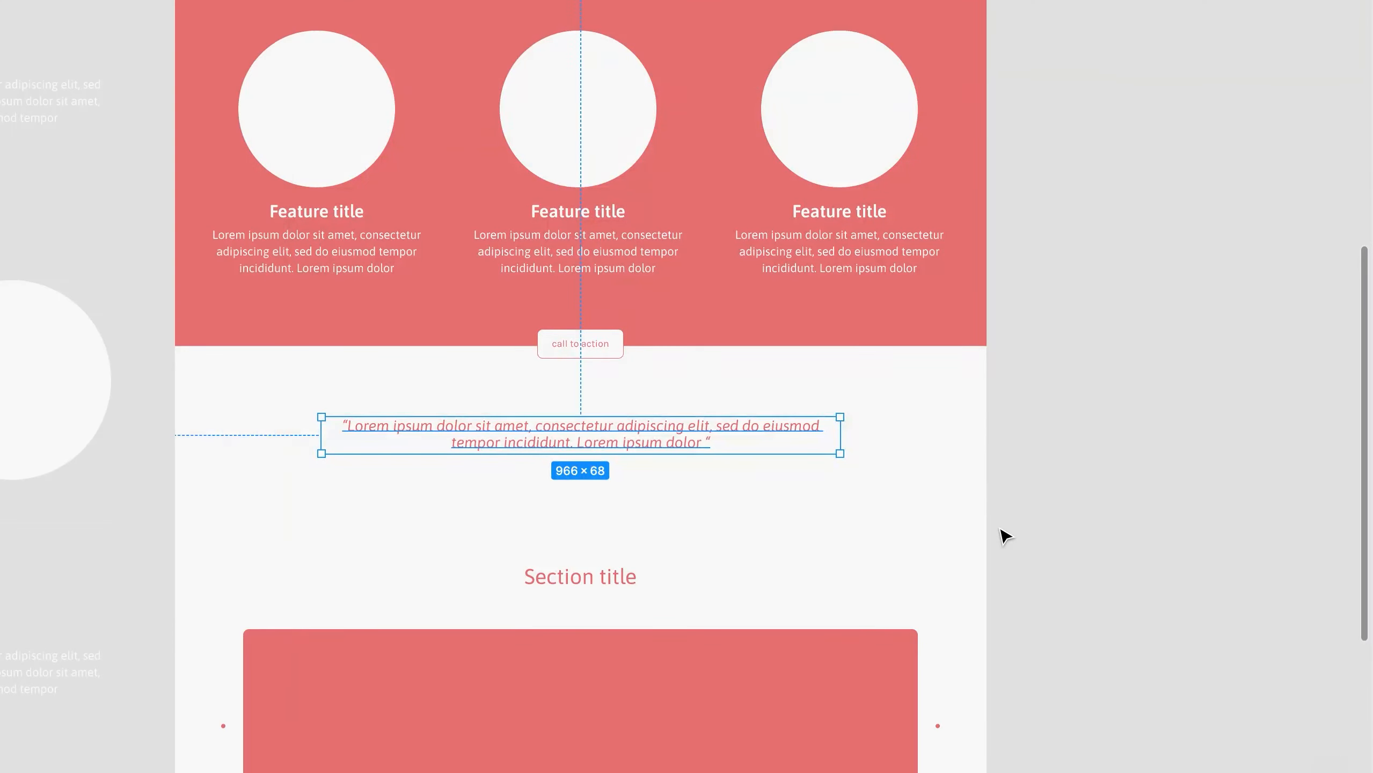
Enlarge the quote's font size to 48.04
left_click(1003, 536)
key("super+backslash")
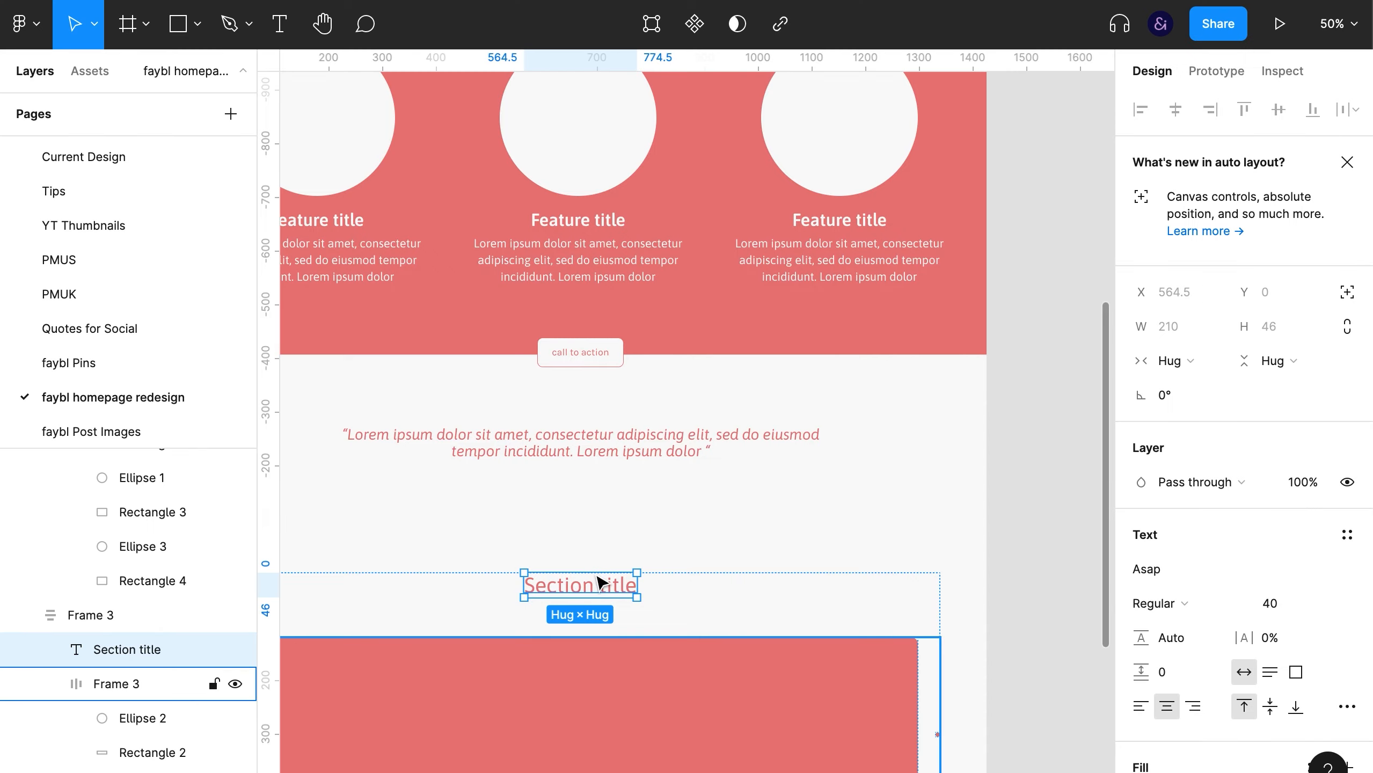
left_click(665, 449)
left_click(1287, 737)
key("shift+Up")
key("shift+Up")
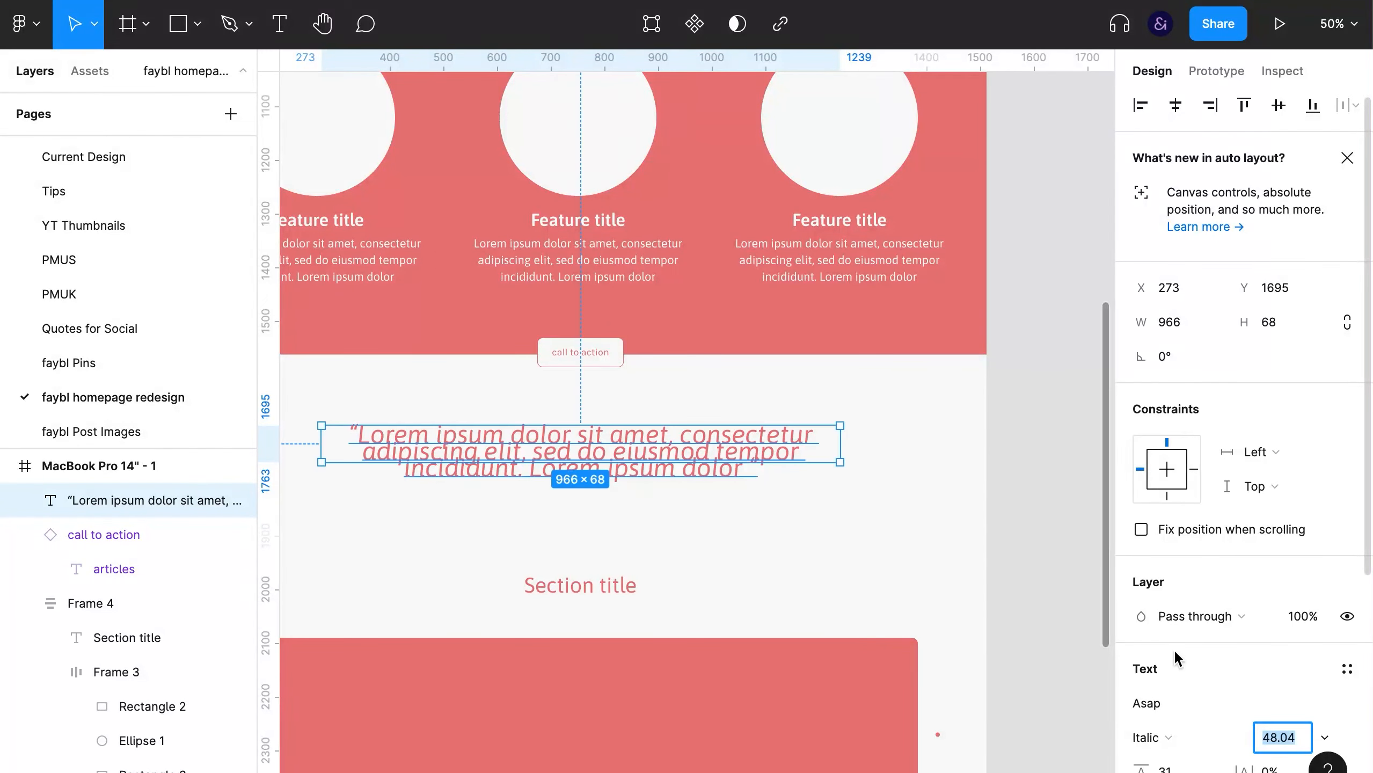
Set the quote's line height to 45
scroll(1177, 657, "down", 1)
left_click(1163, 712)
type("45")
key("Return")
Reduce the quote's font size by 6
left_click(1278, 679)
key("Down")
key("Down")
key("Down")
key("Down")
key("Down")
key("Down")
left_click(821, 394)
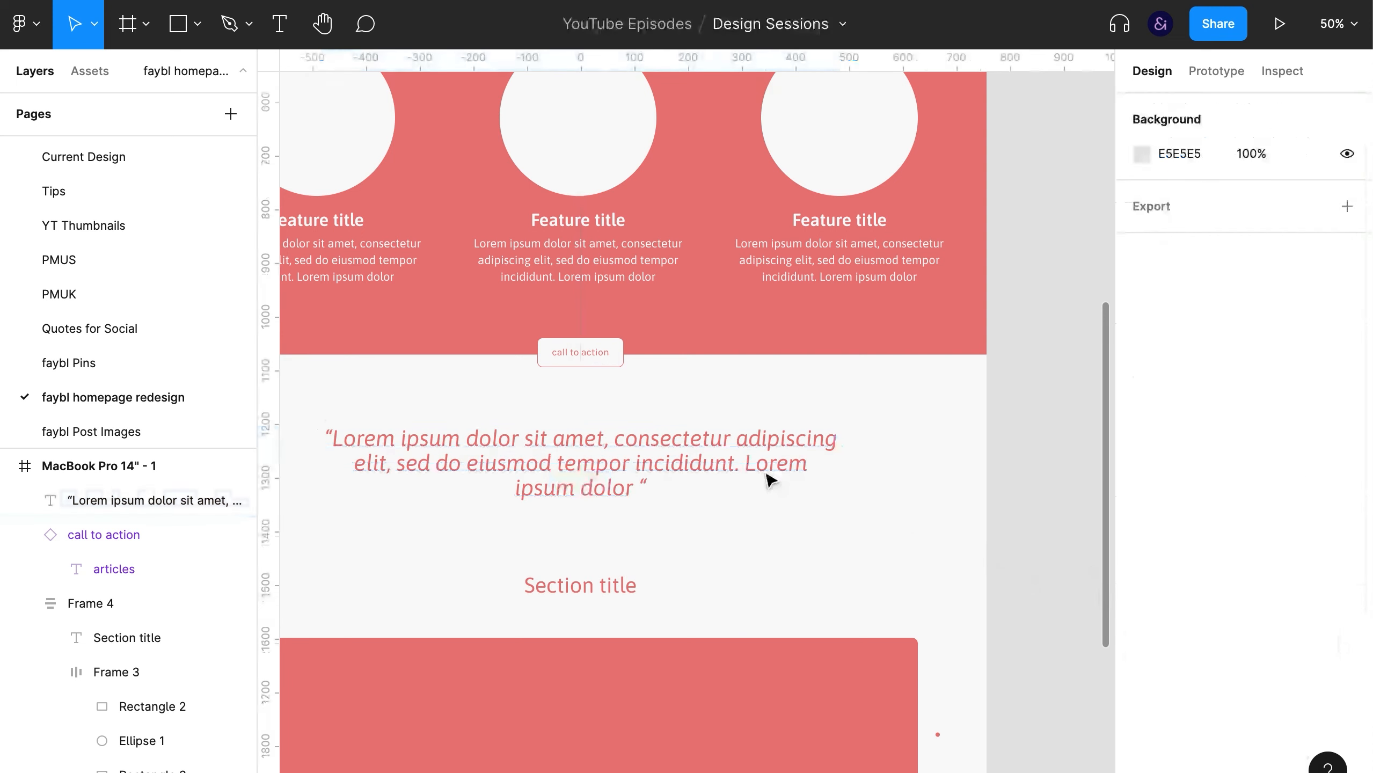
Widen the quote's text box symmetrically to the large panel's edges and nudge it down slightly
left_click(771, 478)
key("super+backslash")
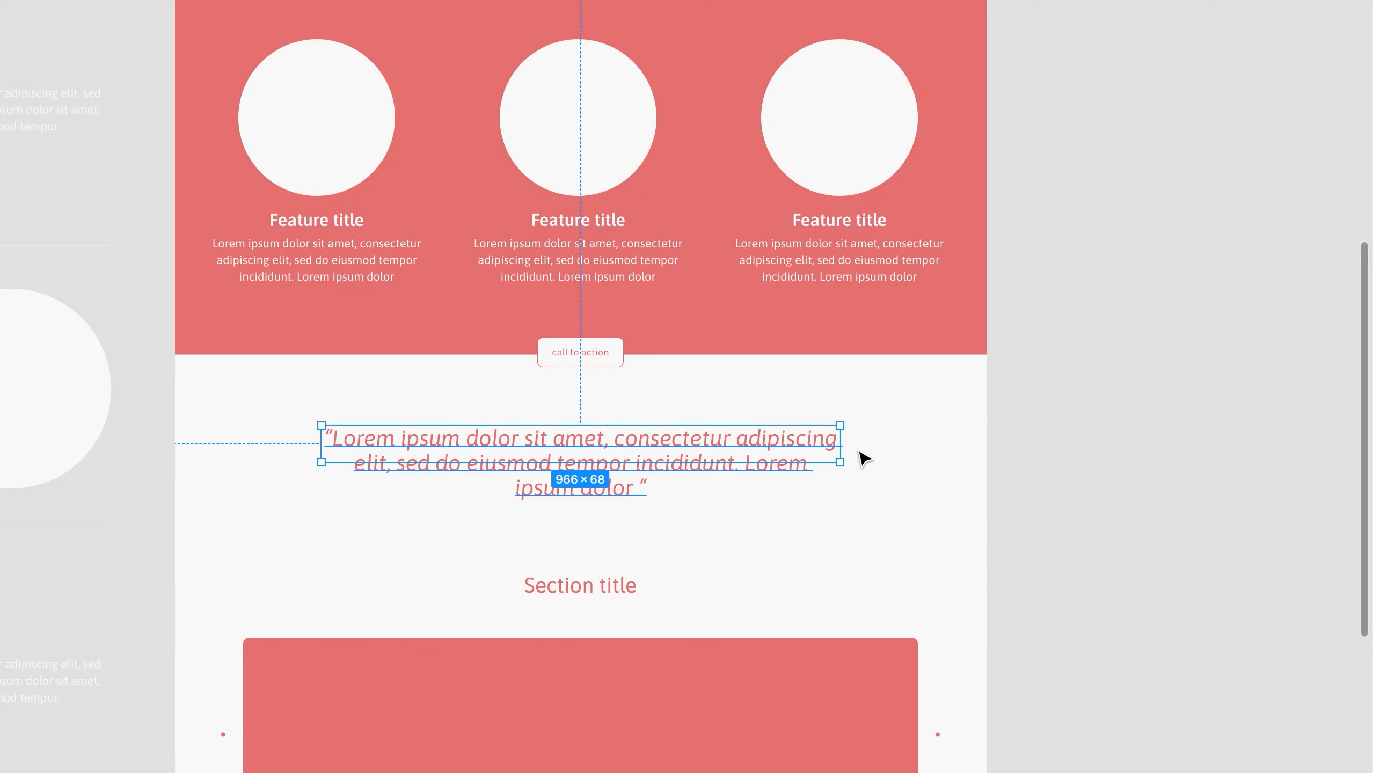
left_click_drag(840, 448, 917, 448)
key("shift+Down")
key("shift+Down")
key("shift+Down")
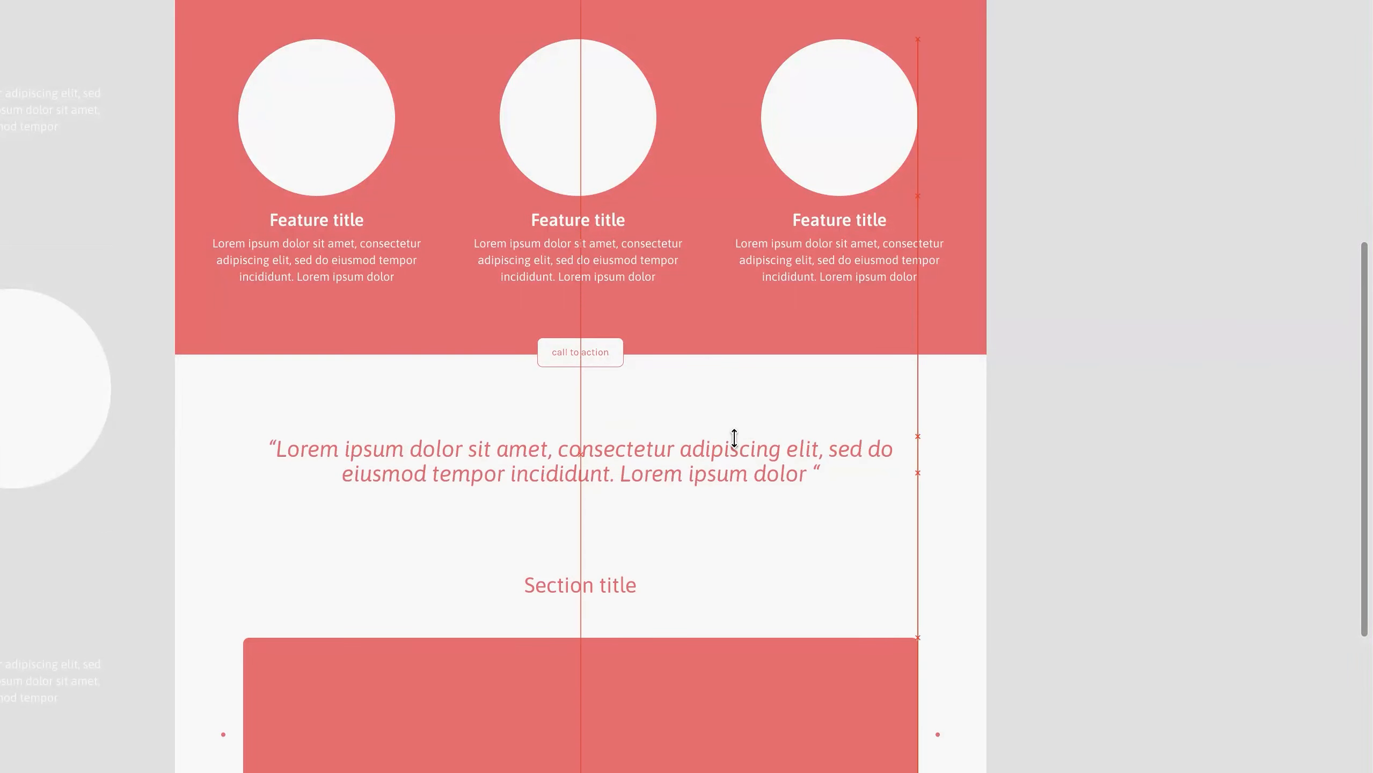
Review the homepage layout from the hero through the feature section and quote to the large panel section
key("plus")
key("minus")
left_click_drag(784, 455, 784, 454)
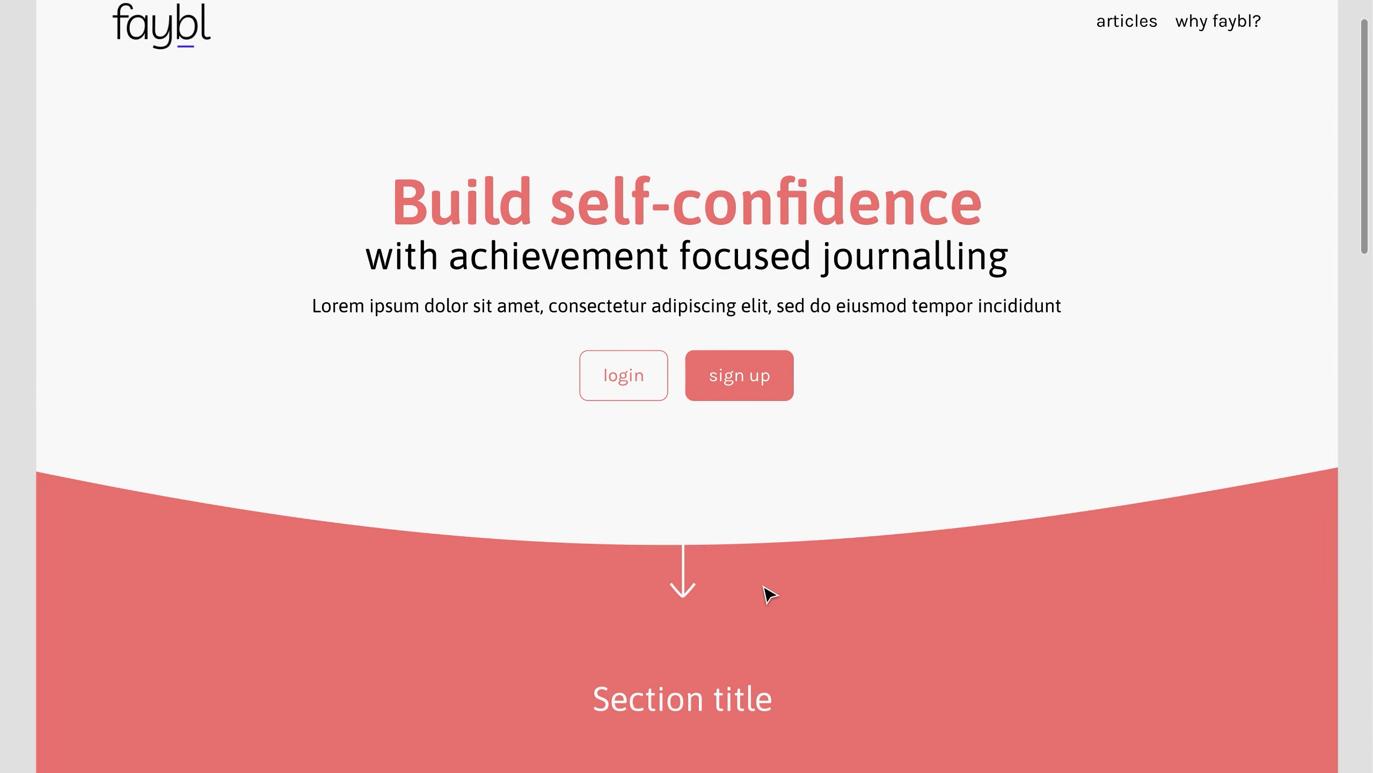
scroll(768, 594, "down", 15)
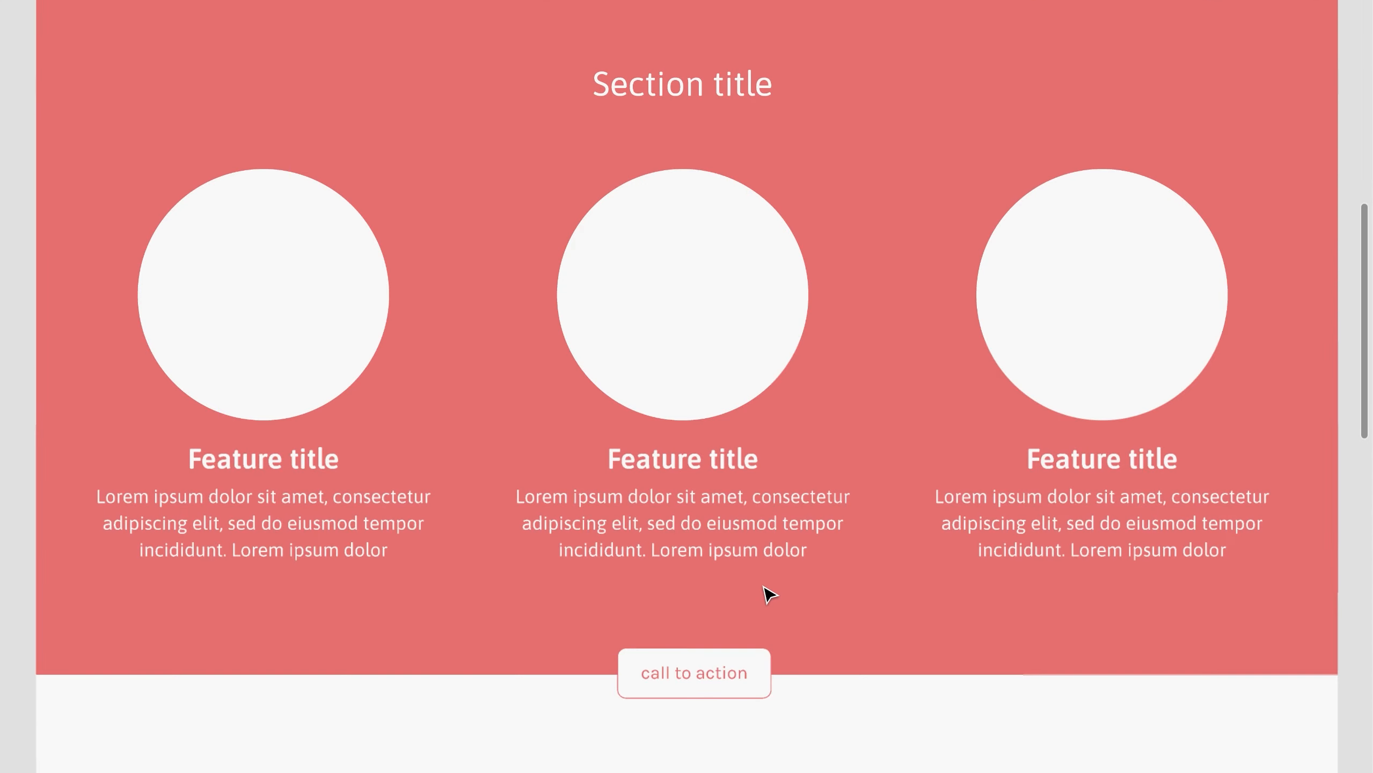
scroll(768, 594, "down", 8)
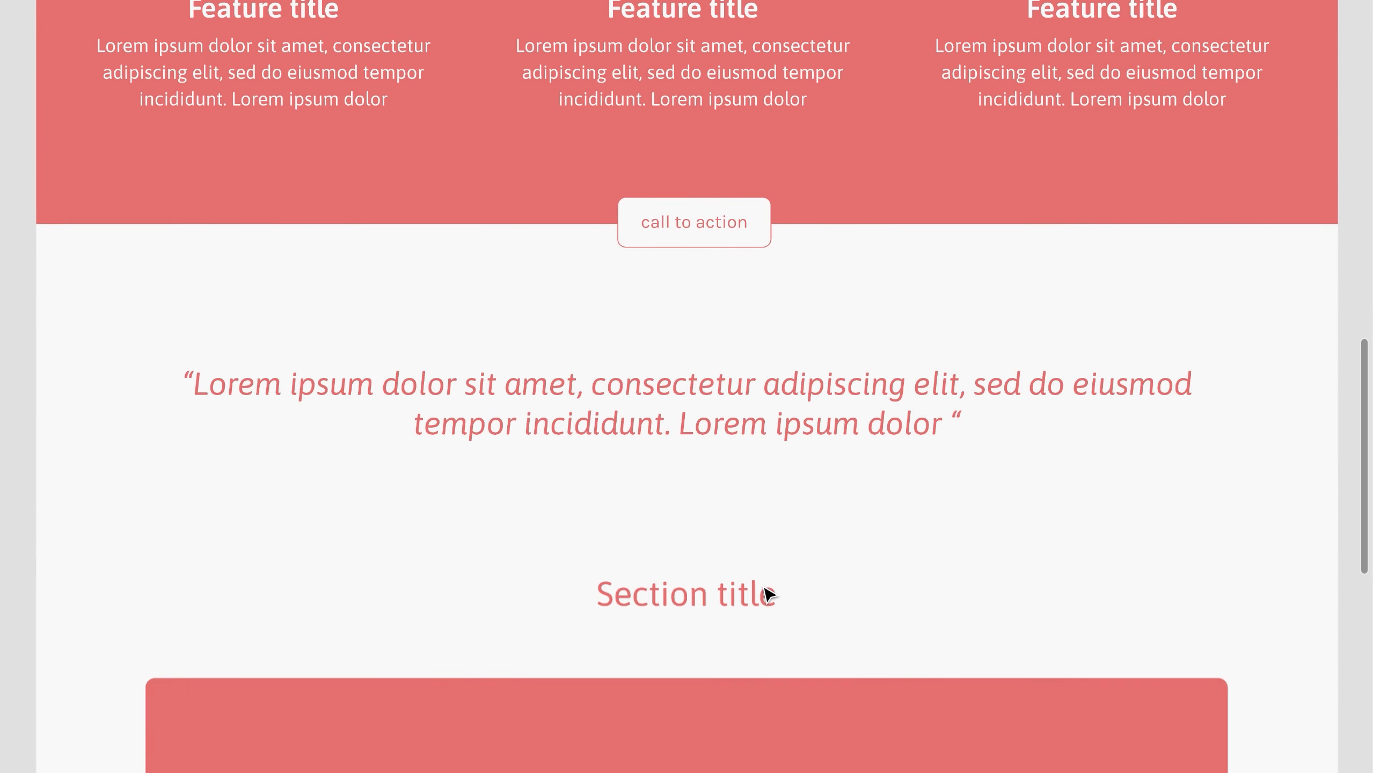
scroll(769, 594, "down", 10)
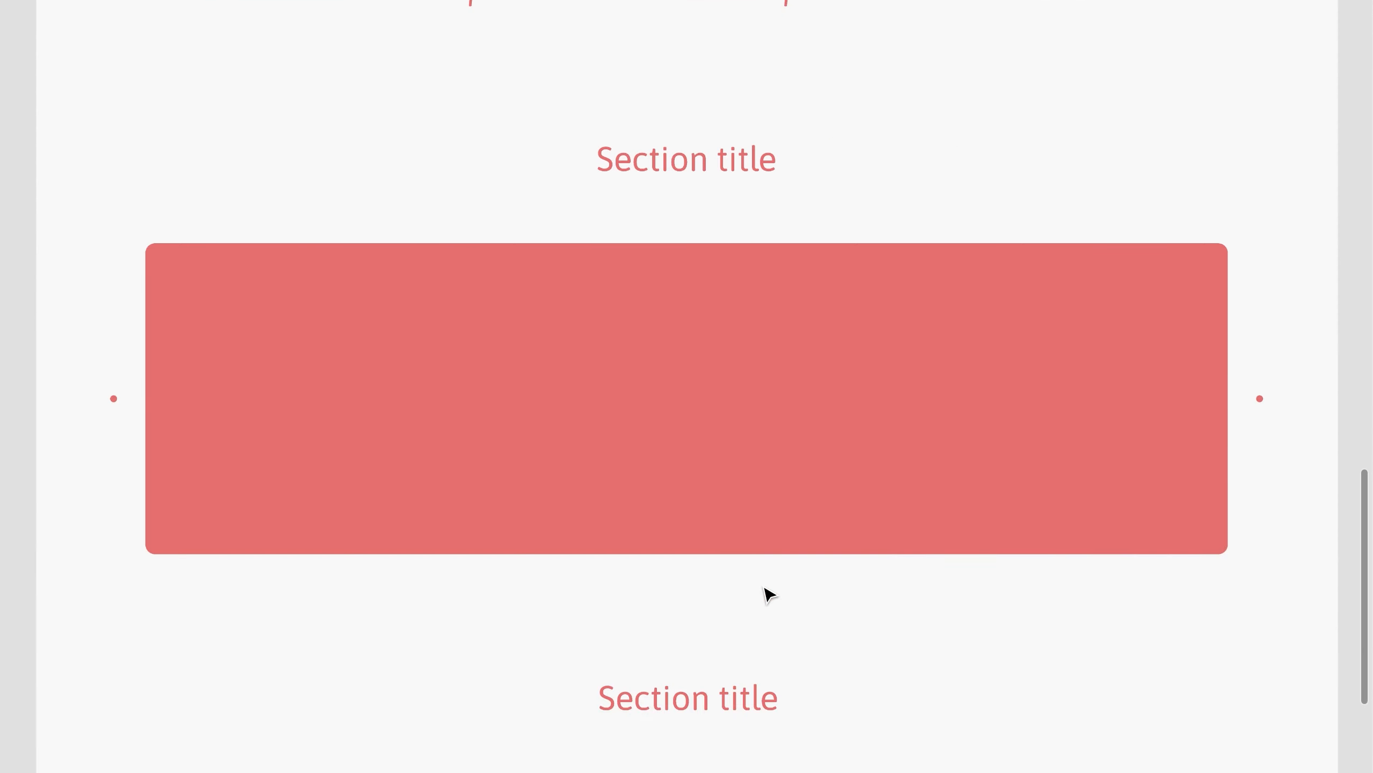